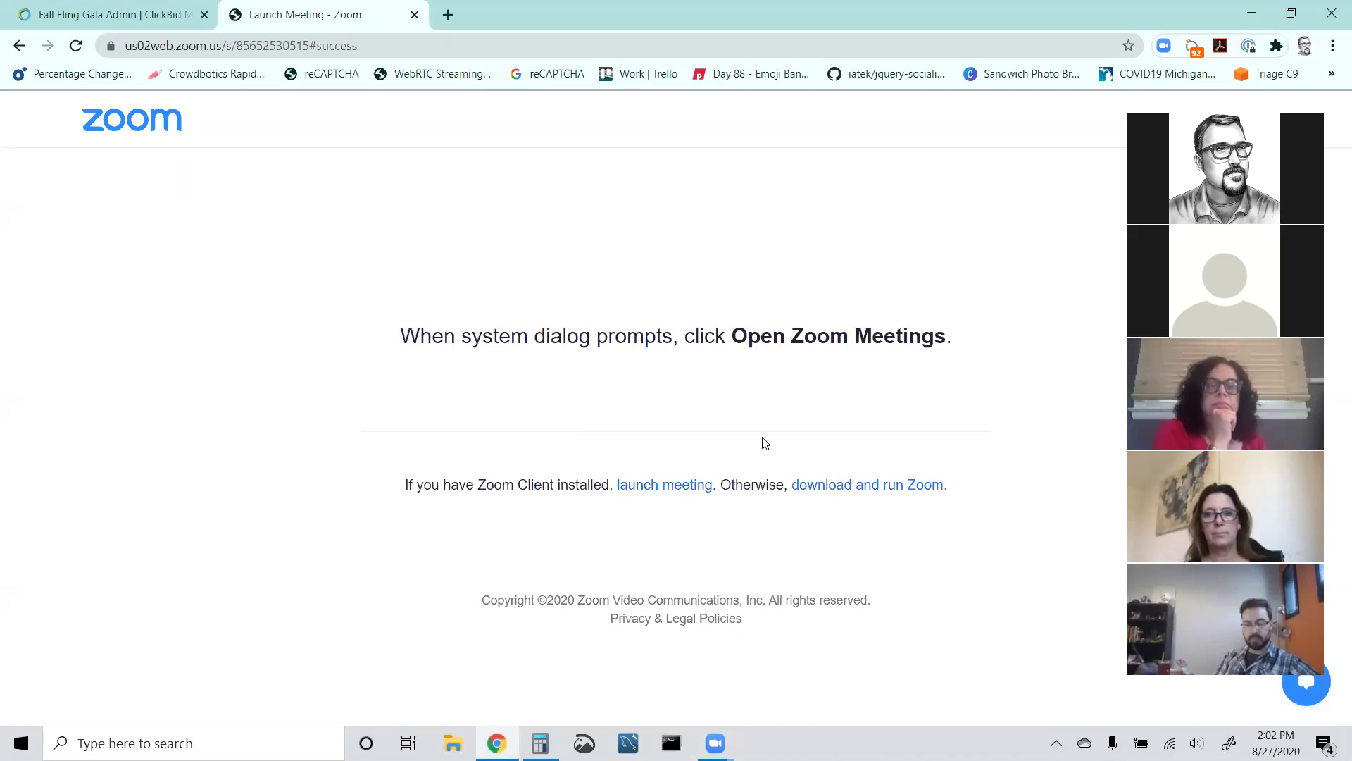
Close the Zoom launch page and open the Fall Fling Gala admin home page.
click(414, 15)
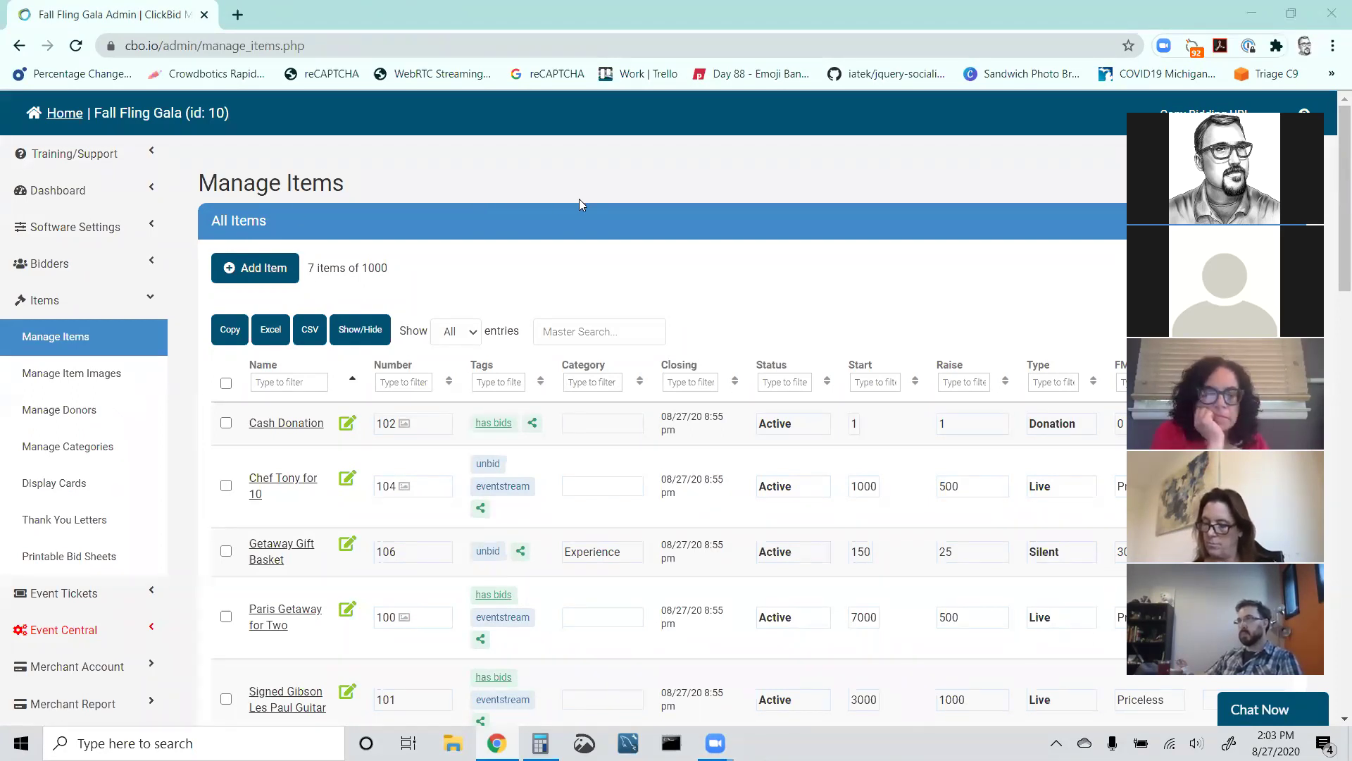
click(67, 114)
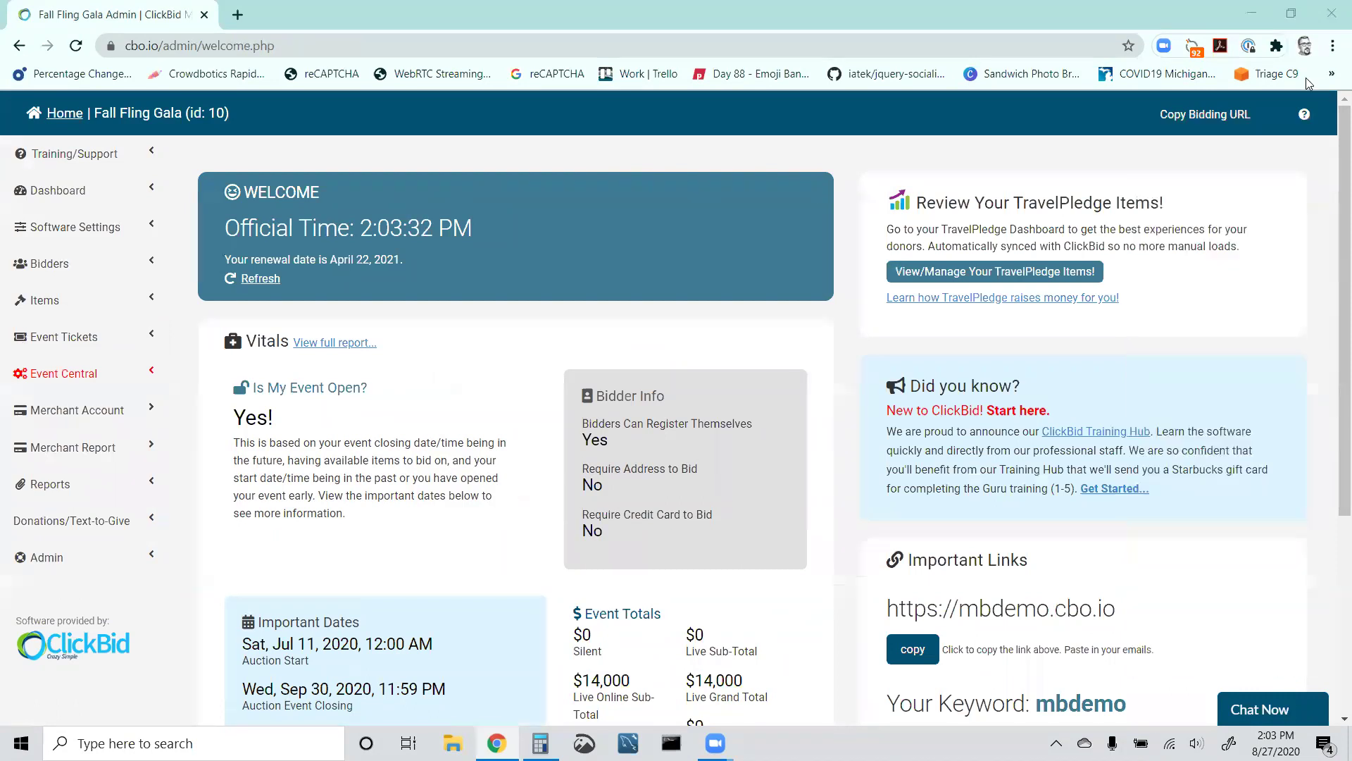
scroll(493, 349, down, 4)
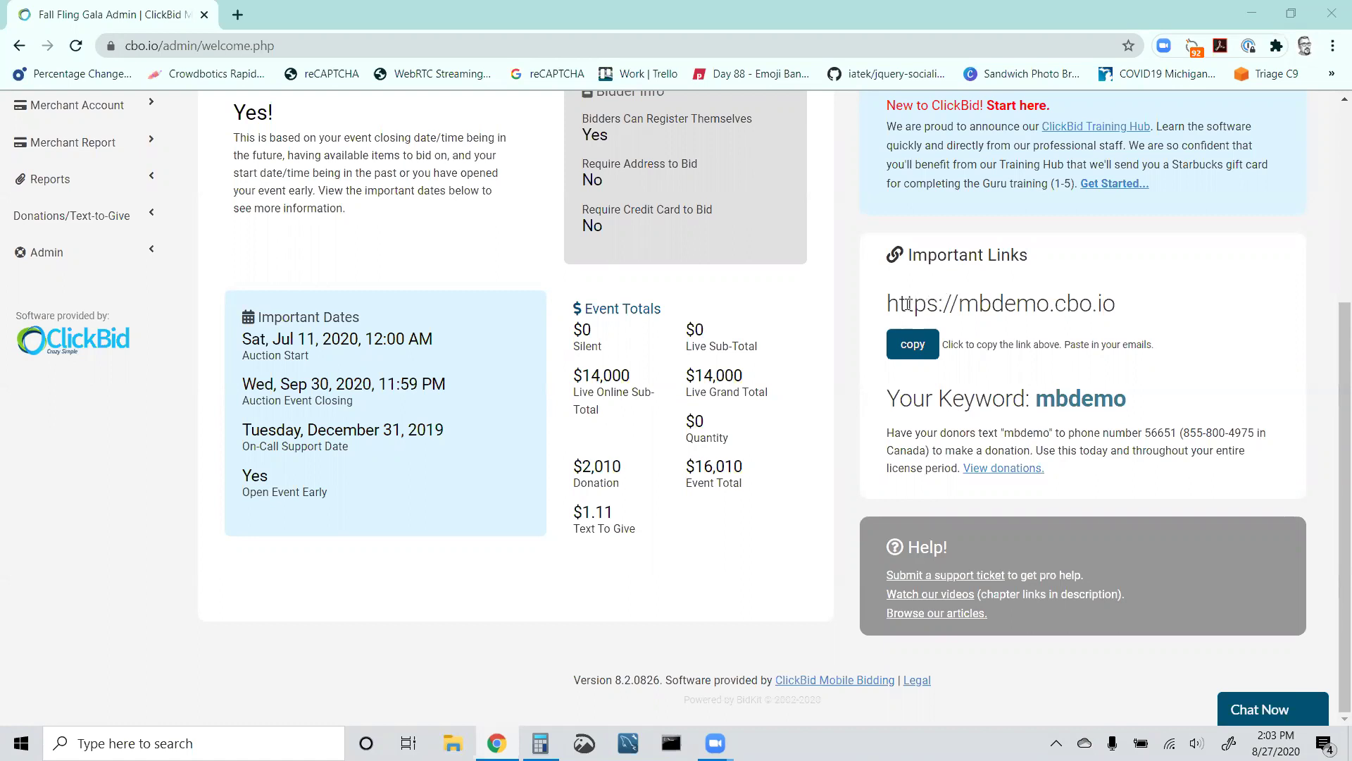
drag(888, 306, 1128, 302)
key(ctrl+c)
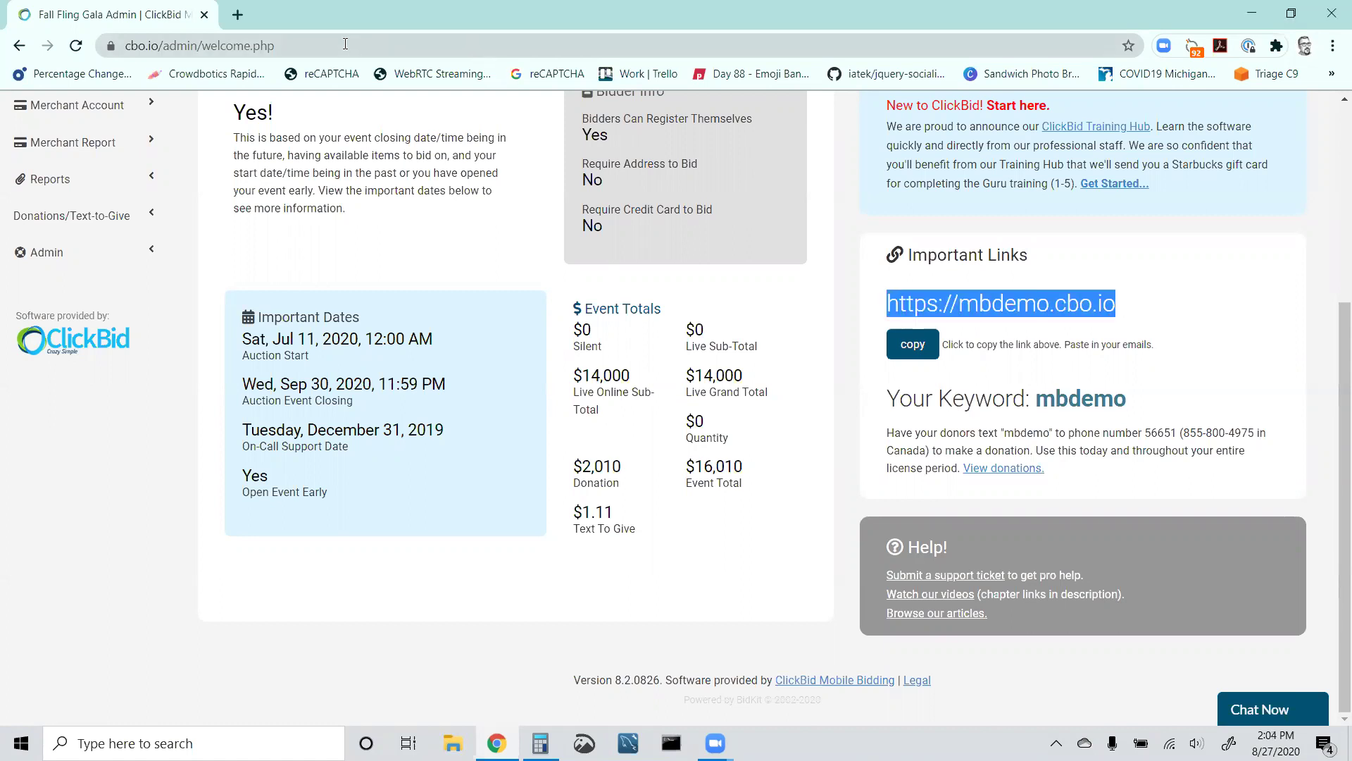
click(235, 15)
key(ctrl+v)
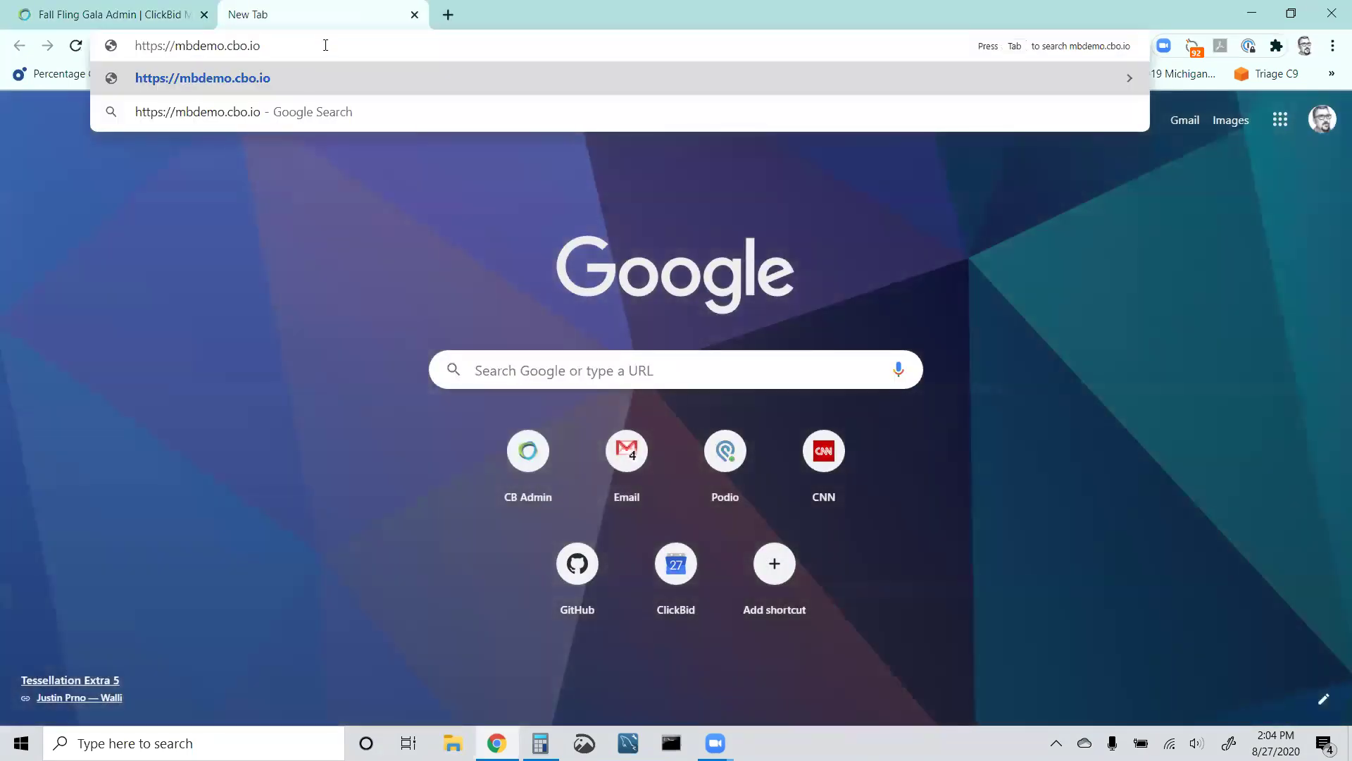
key(Return)
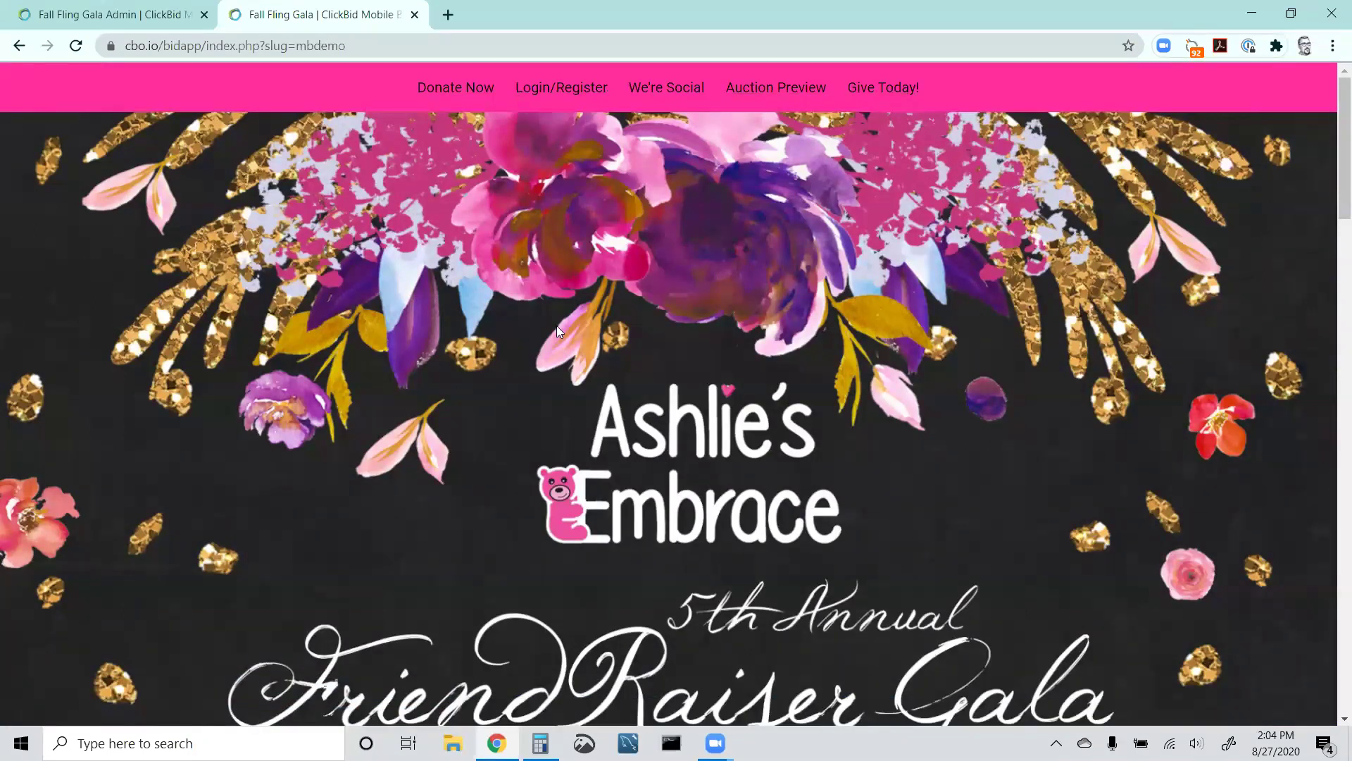
scroll(556, 326, down, 3)
scroll(600, 264, down, 6)
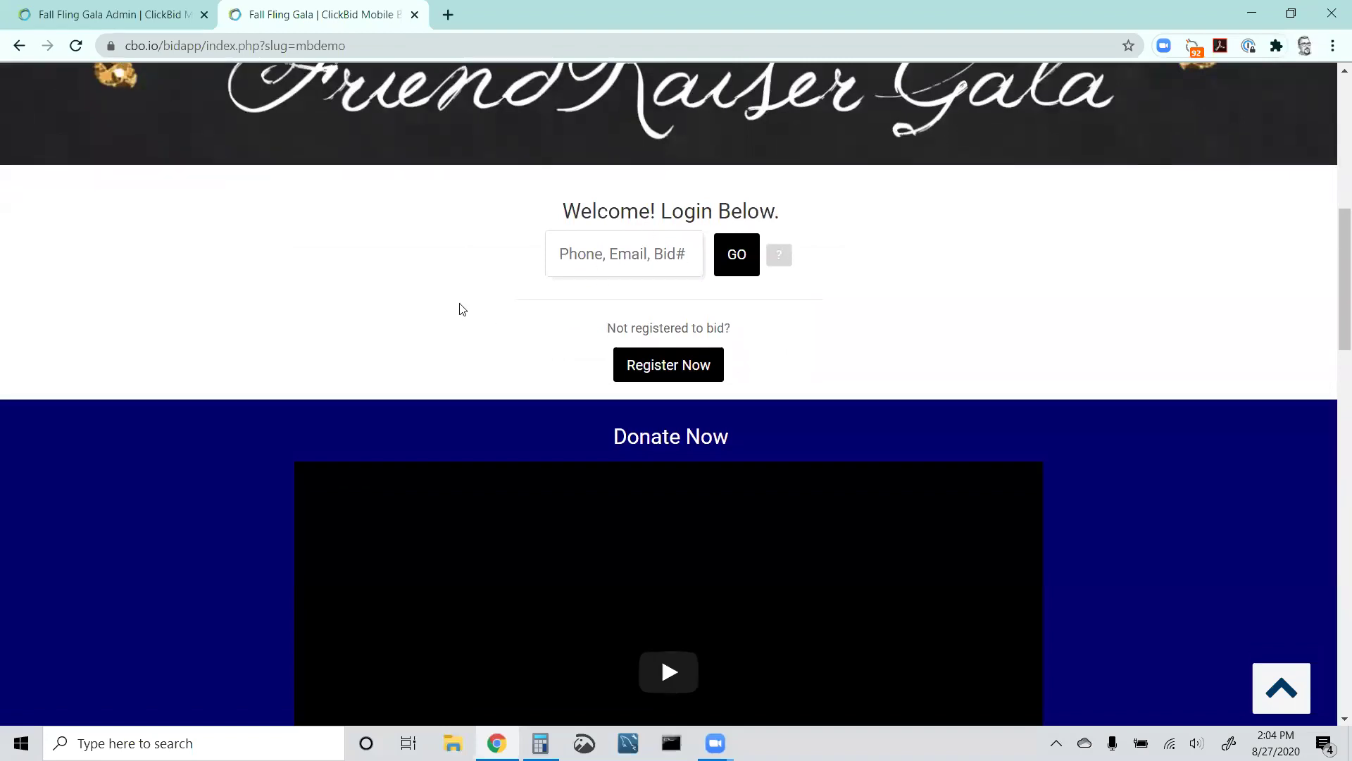
scroll(187, 421, down, 15)
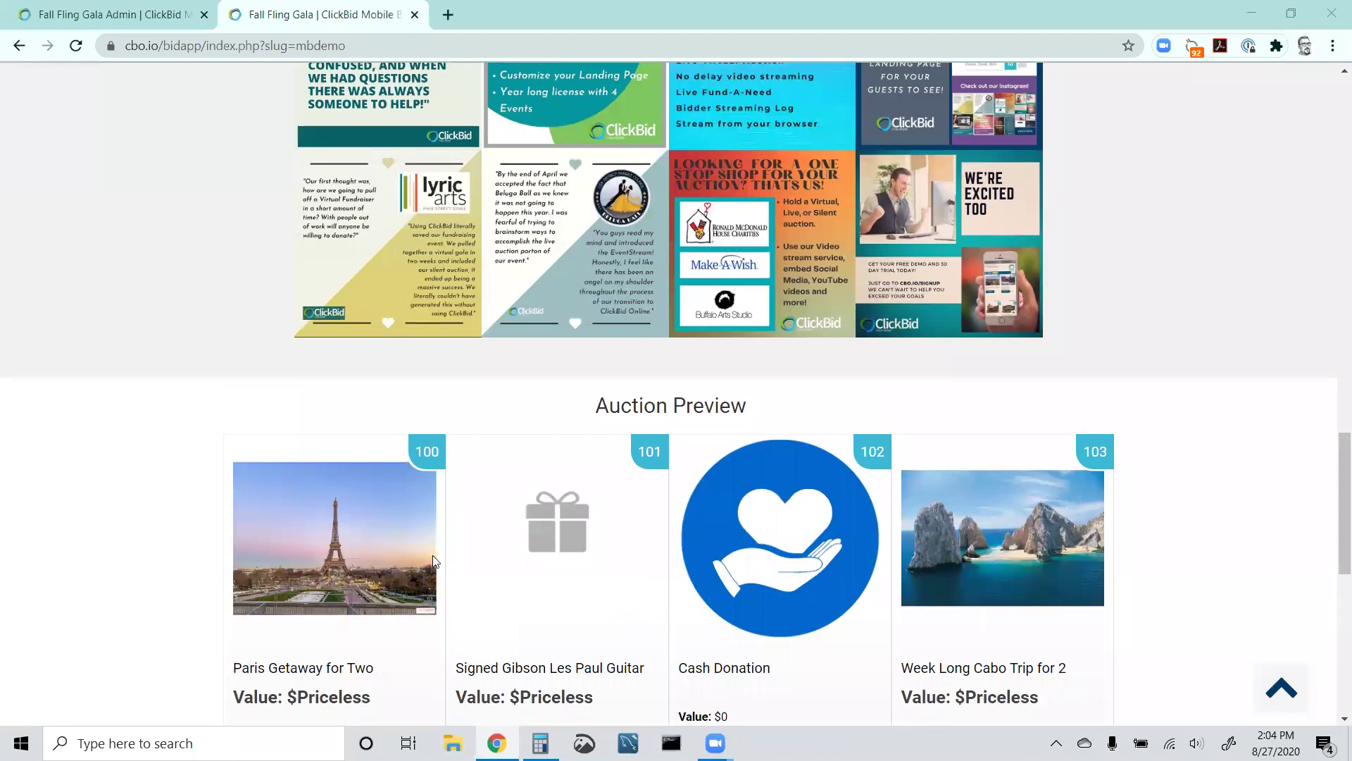
scroll(445, 557, up, 15)
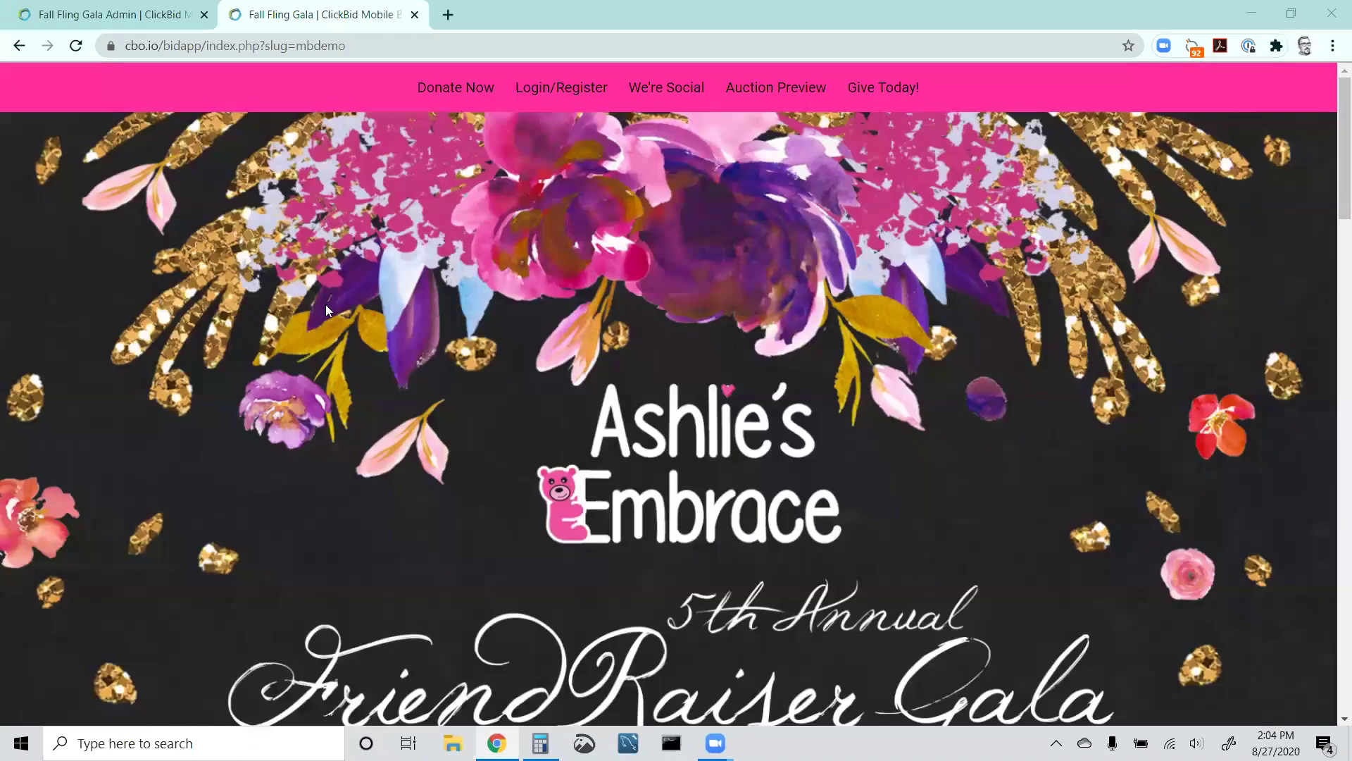
Return to the Fall Fling Gala admin and add a new item in Manage Items.
click(109, 15)
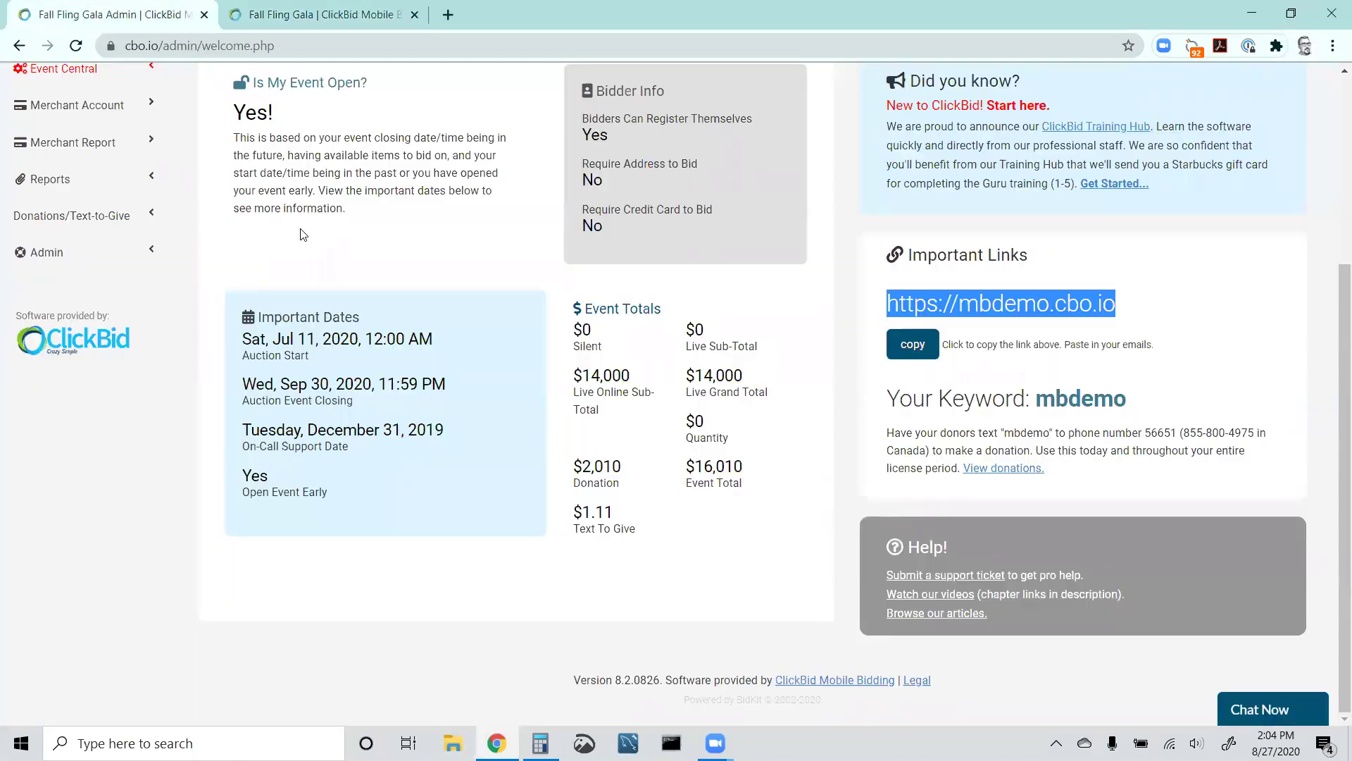
scroll(296, 245, up, 4)
click(497, 225)
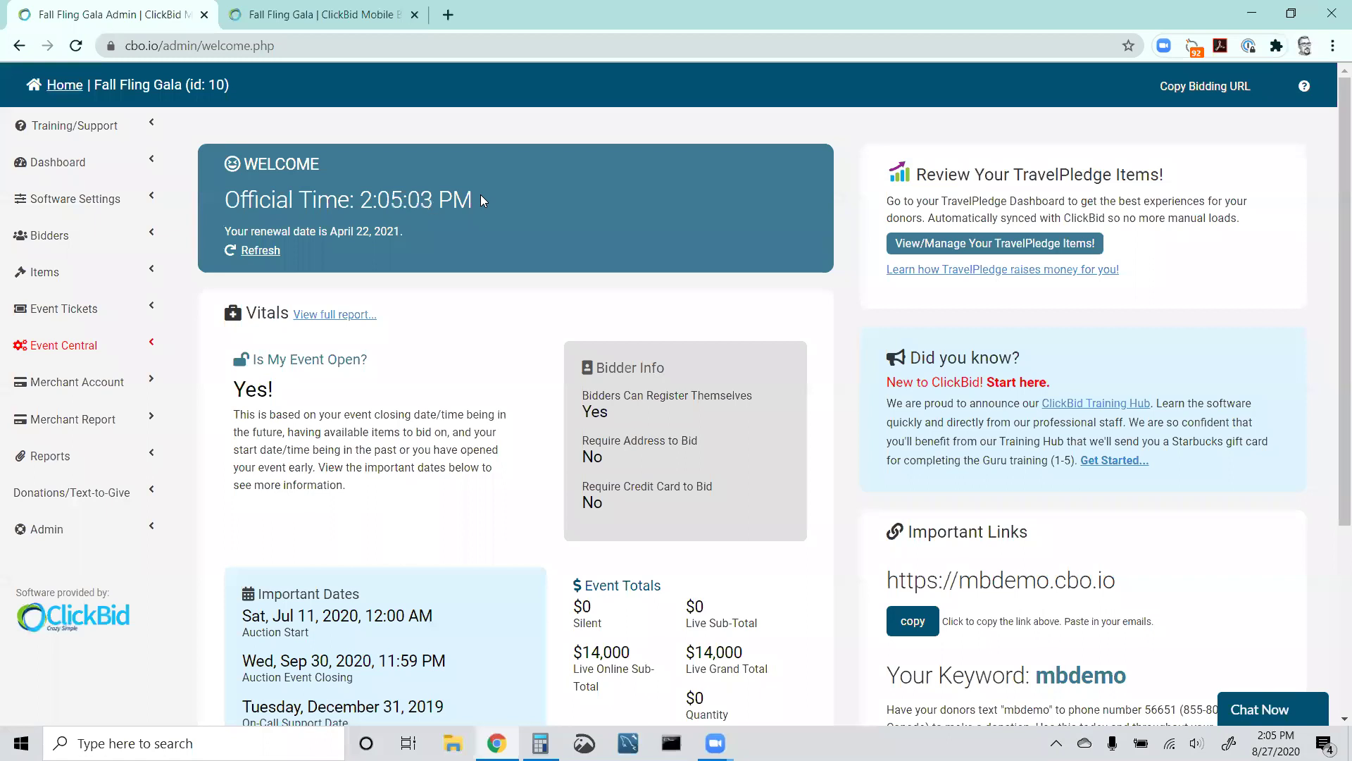
click(74, 276)
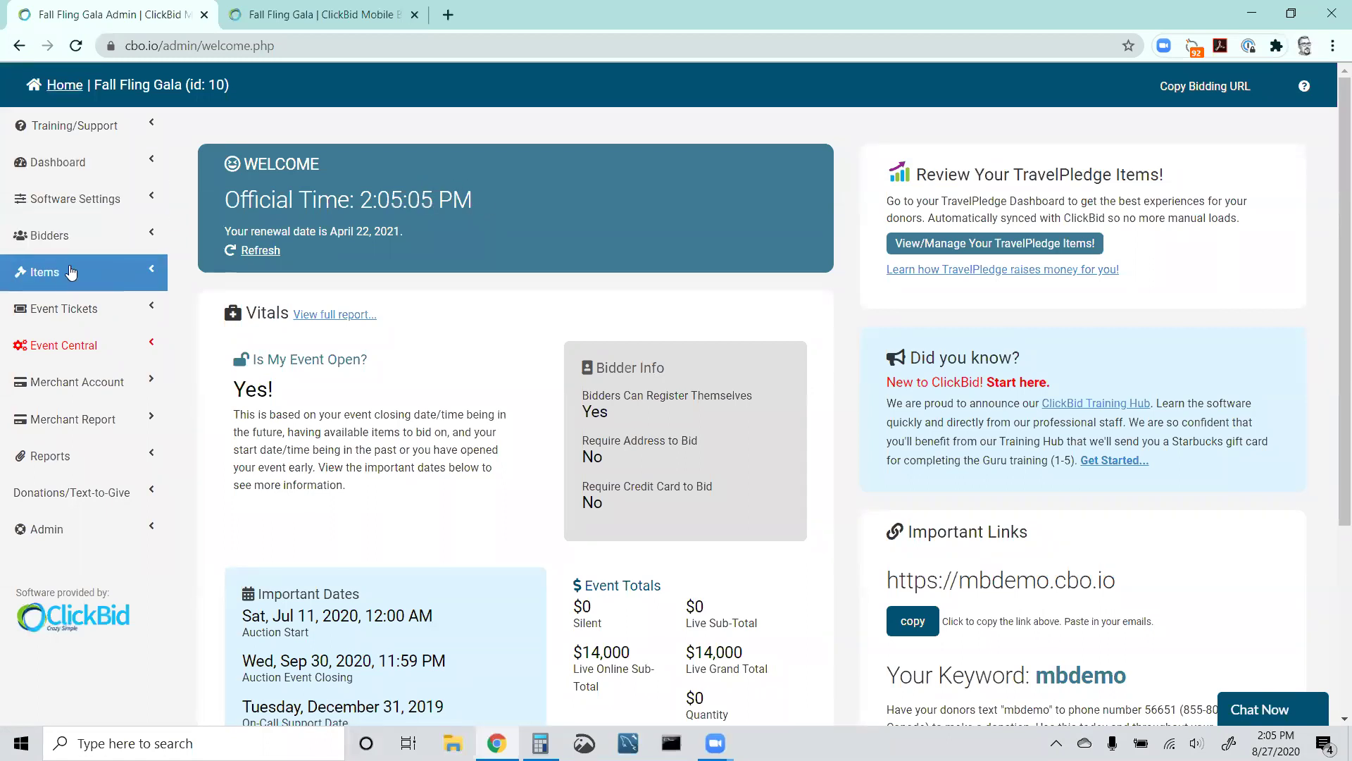
click(74, 314)
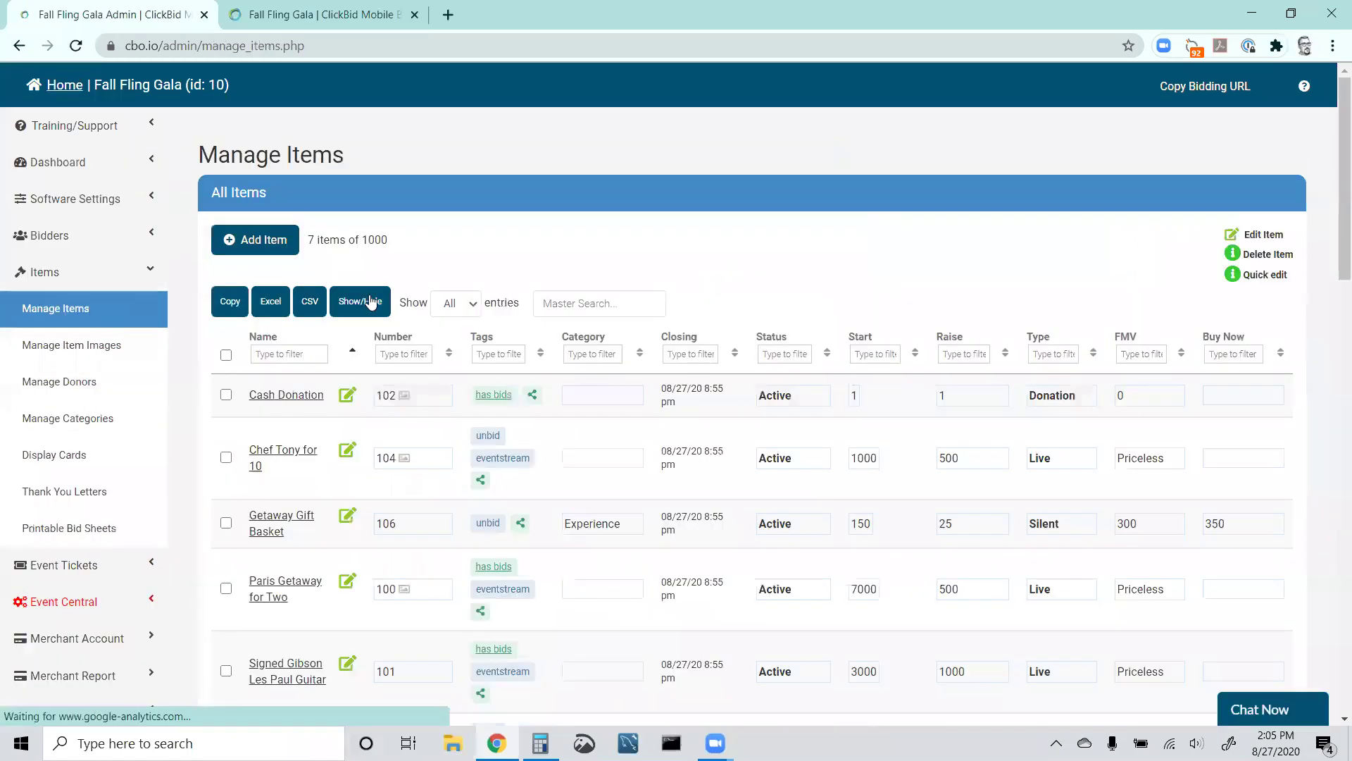
scroll(739, 288, down, 1)
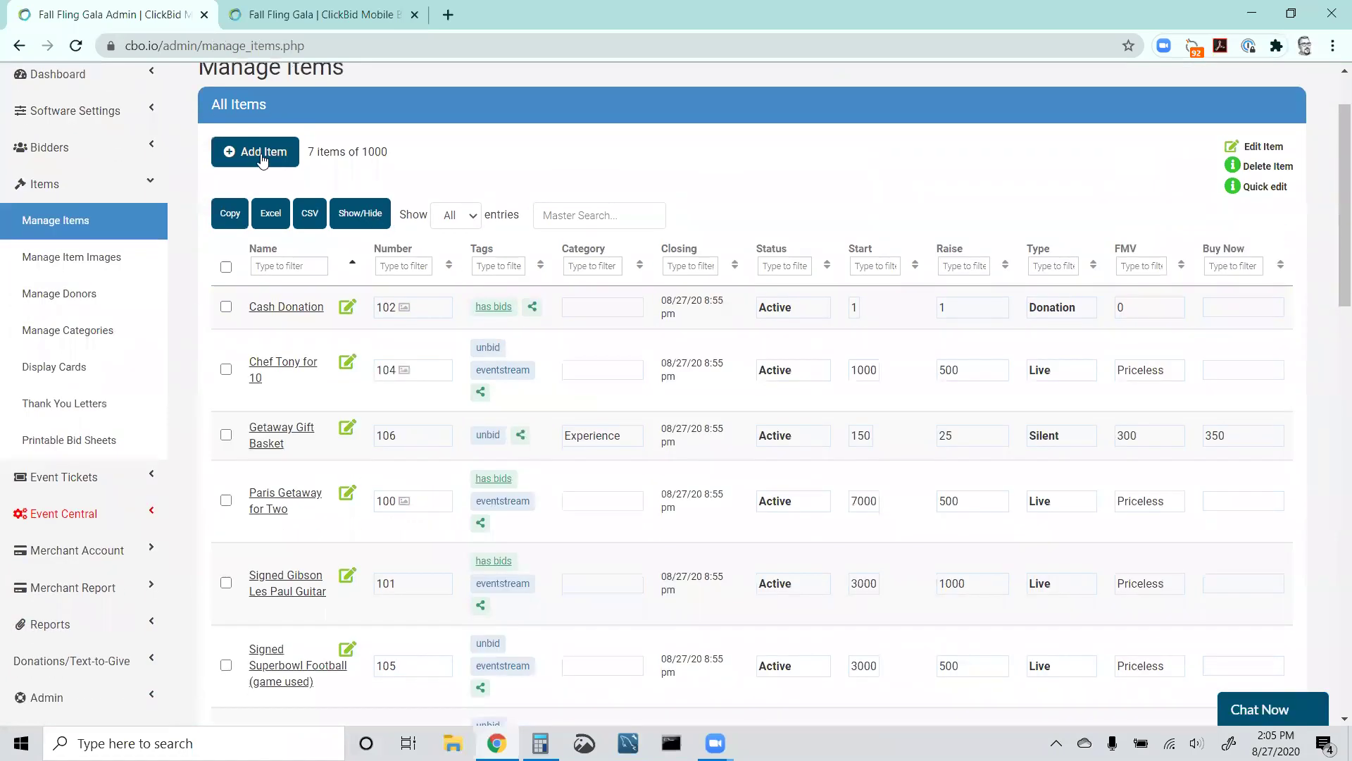
click(262, 161)
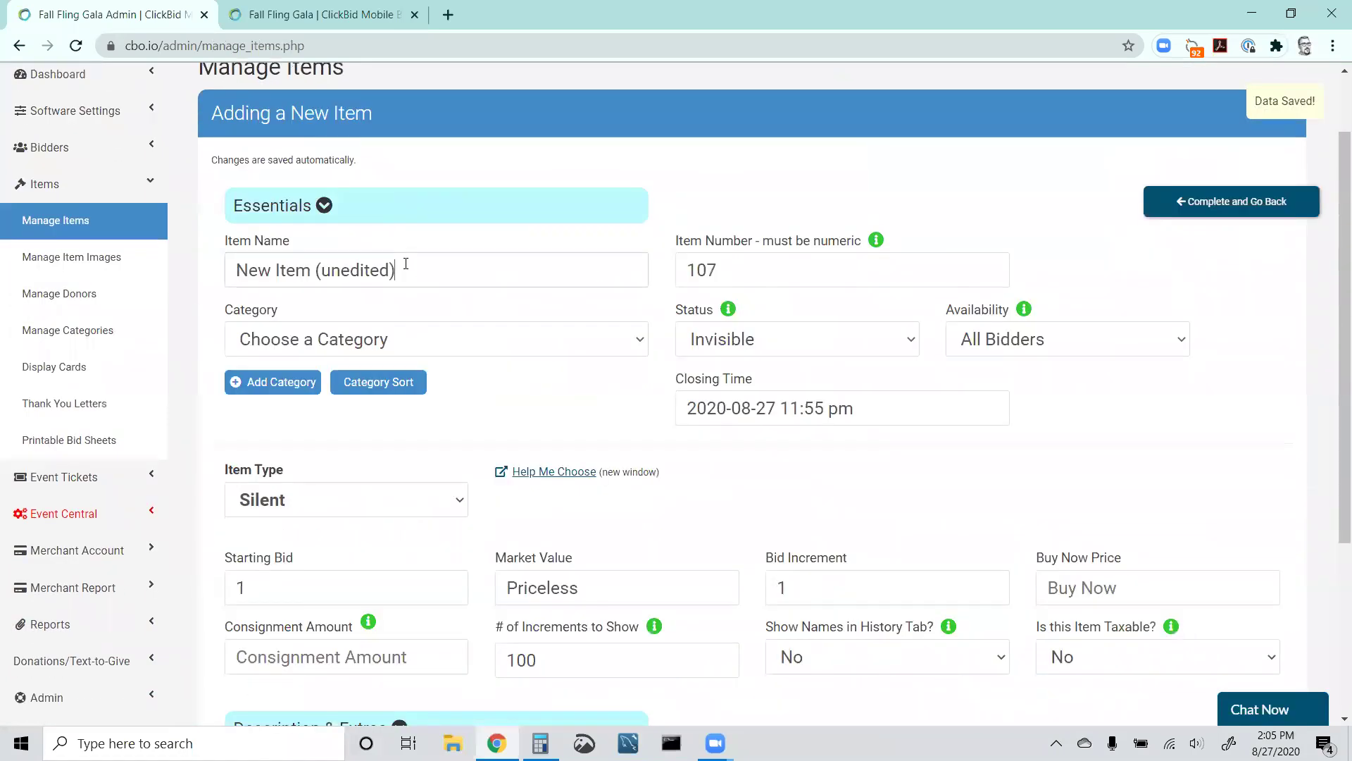
Name the new item "2 Year Lease Ford Mustang".
triple_click(406, 263)
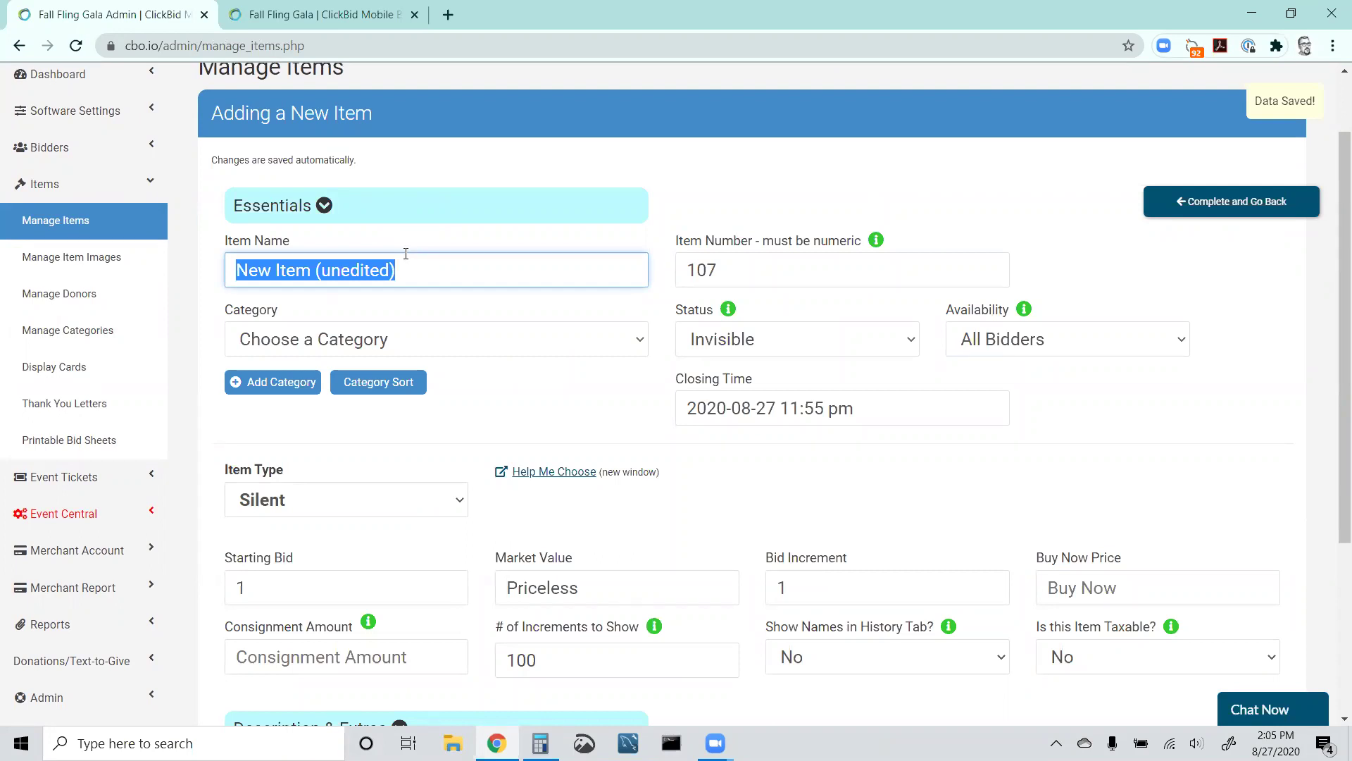
text(2)
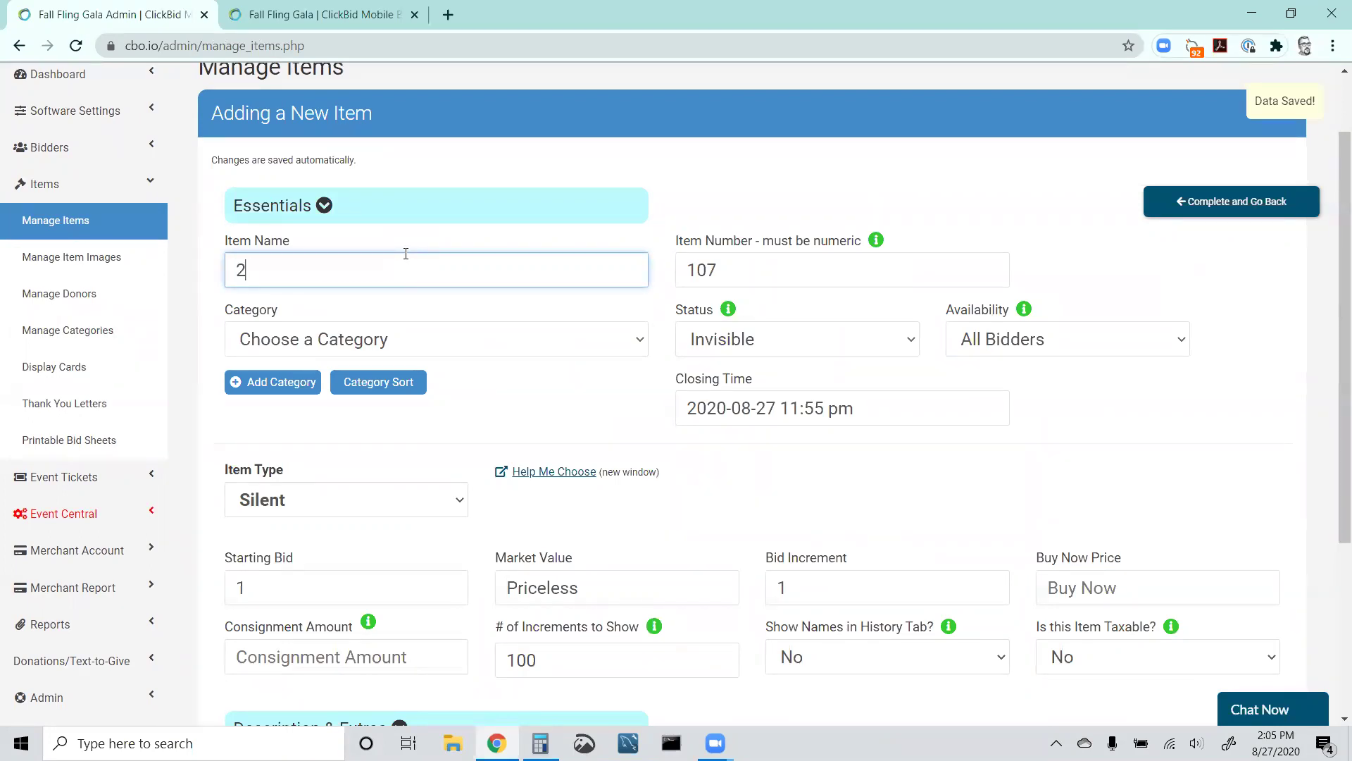
text( Year Lease Cadila)
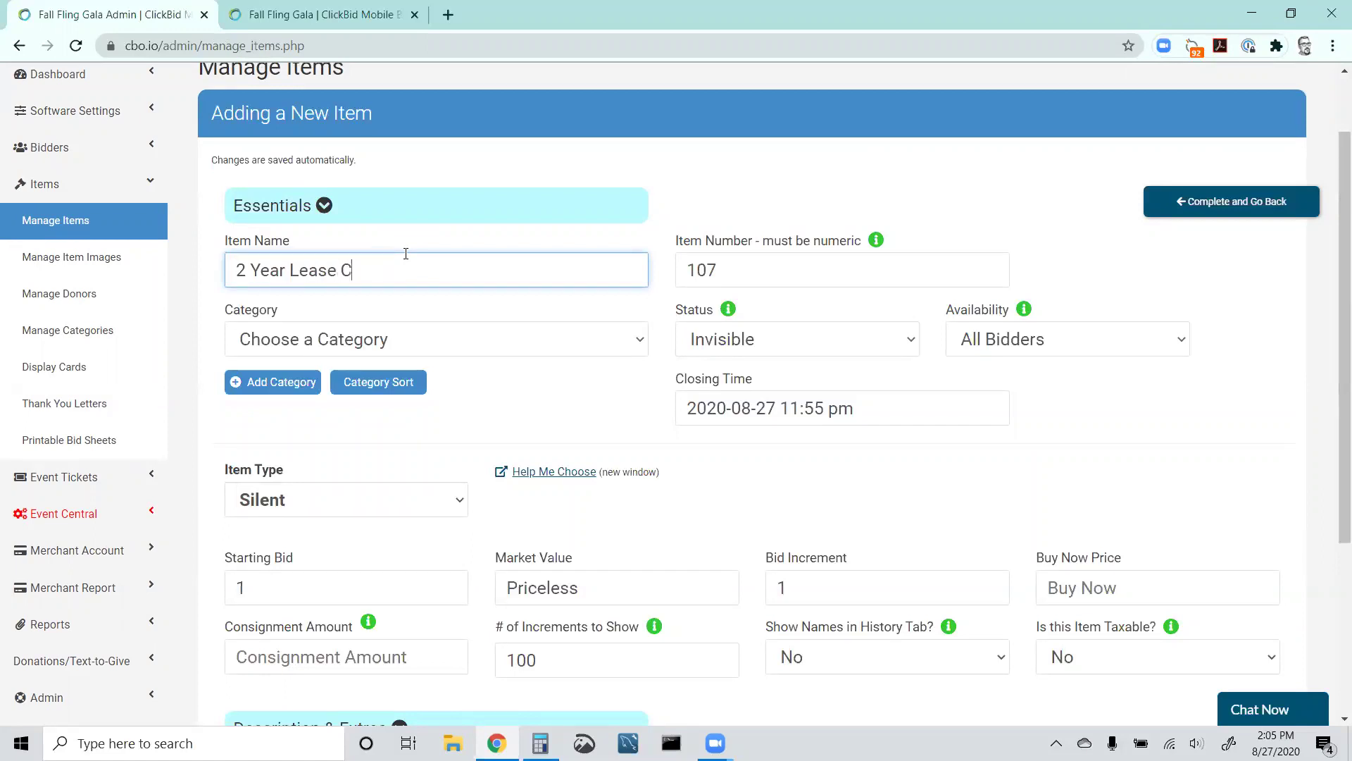
key(BackSpace)
key(BackSpace)
key(BackSpace)
key(BackSpace)
key(BackSpace)
key(BackSpace)
text(Ford Mustang)
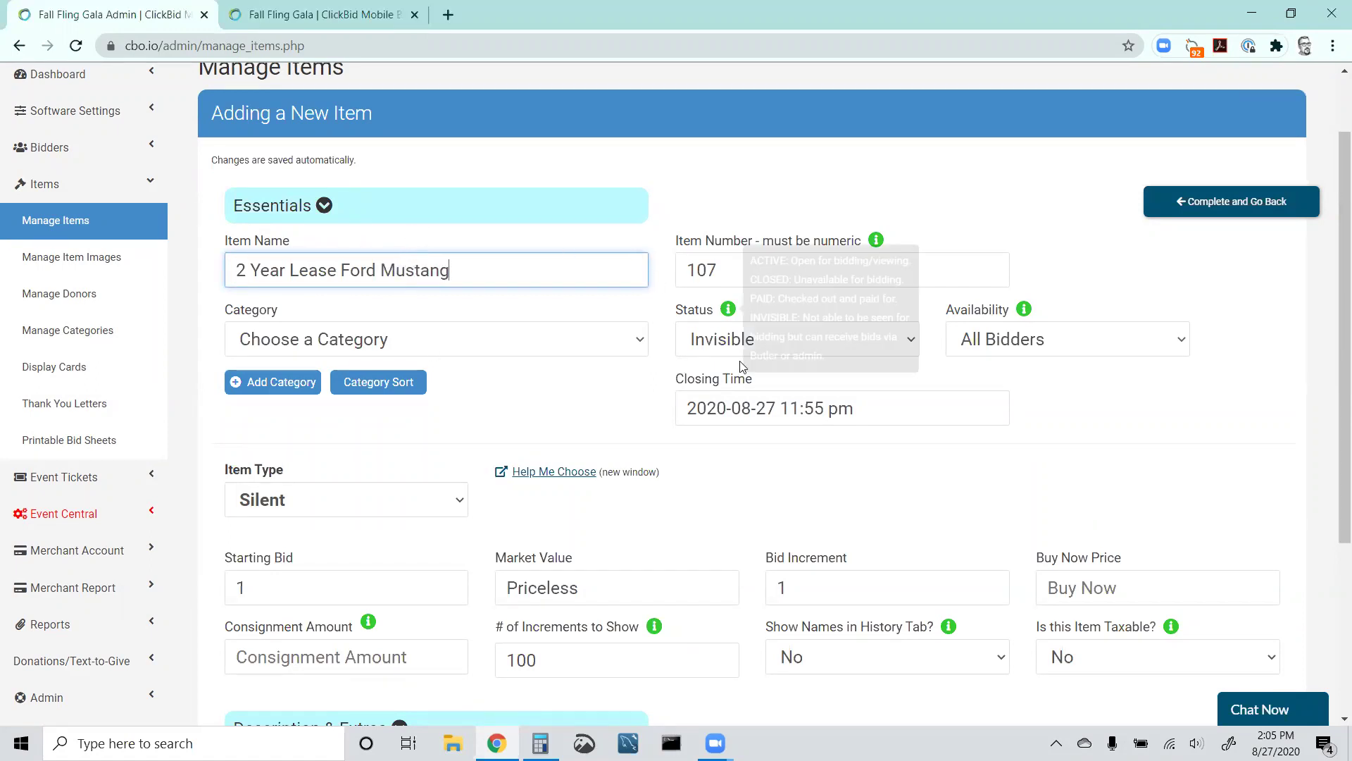
Set the item's status to Active and its closing time to 2020-08-27 9:55 pm.
click(764, 341)
click(760, 368)
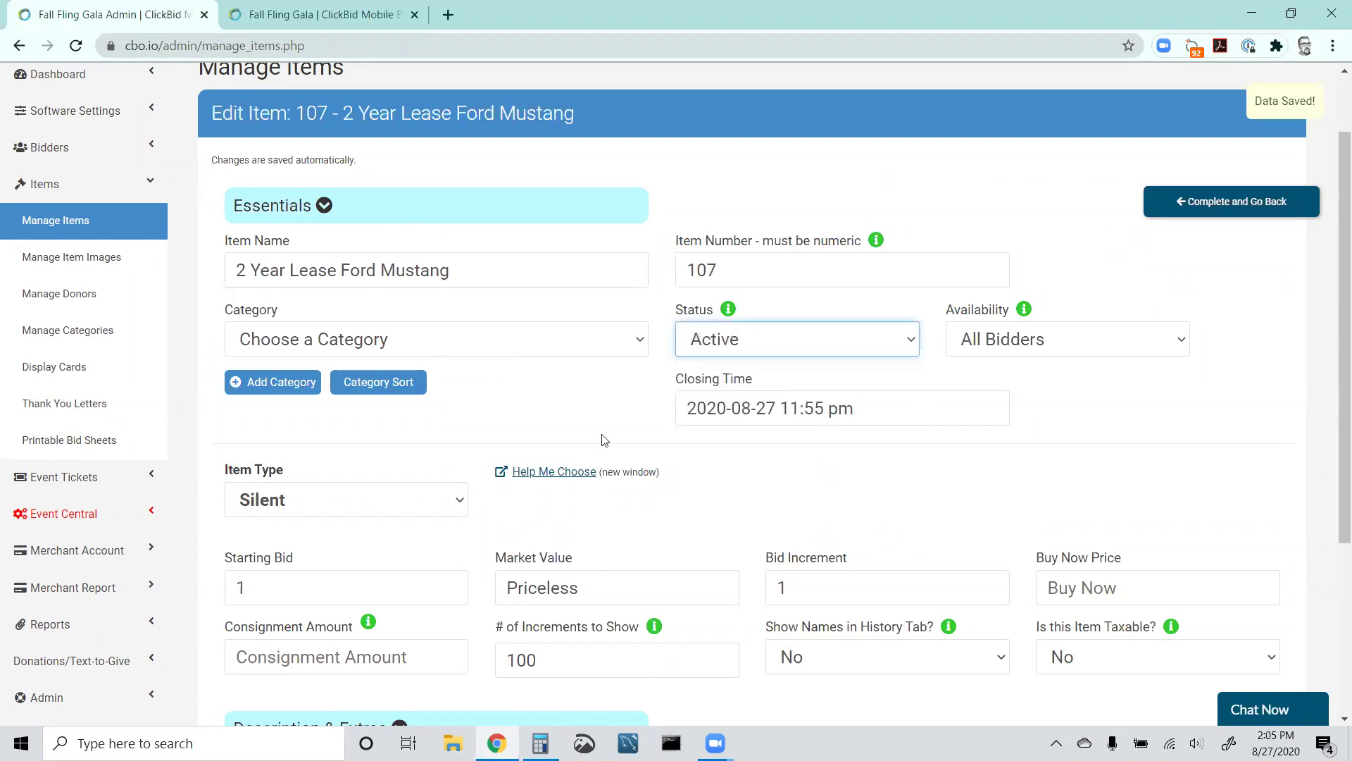
click(812, 409)
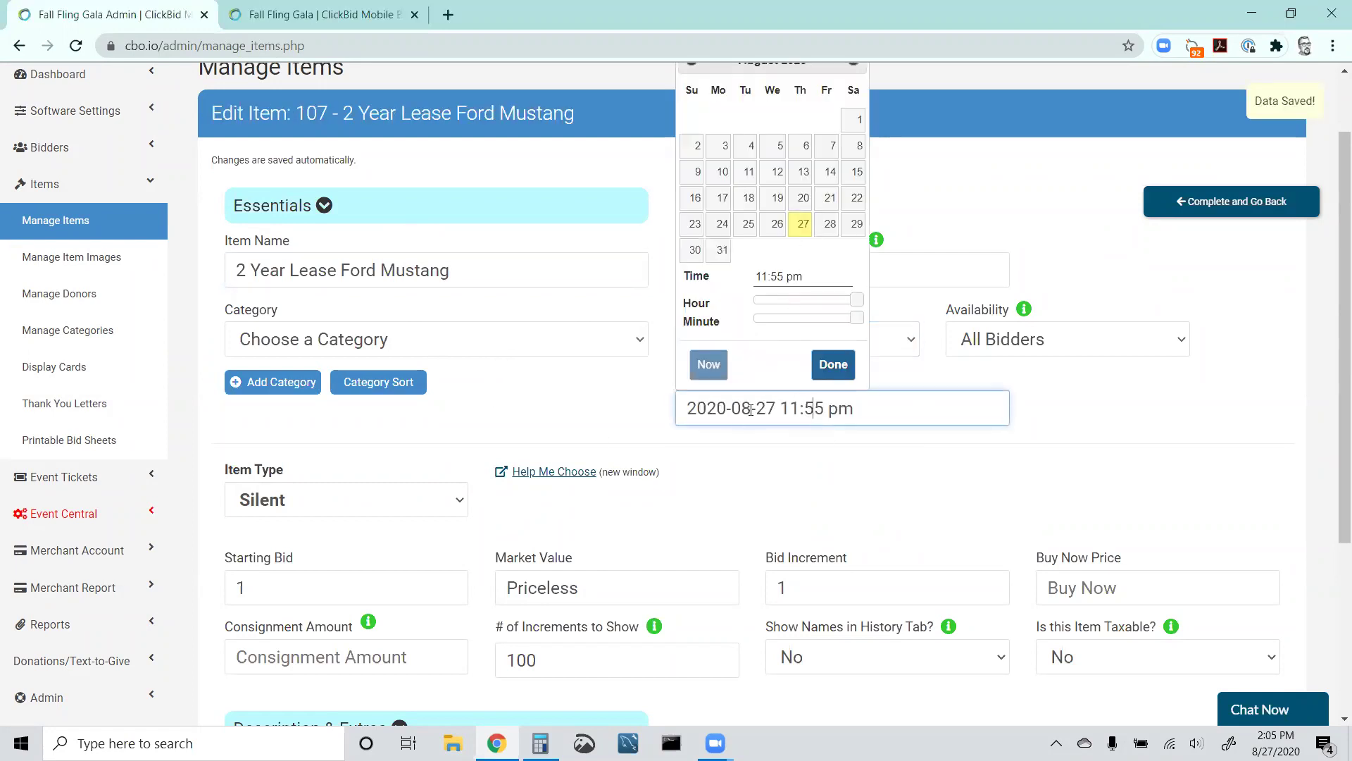
click(841, 300)
drag(842, 301, 849, 302)
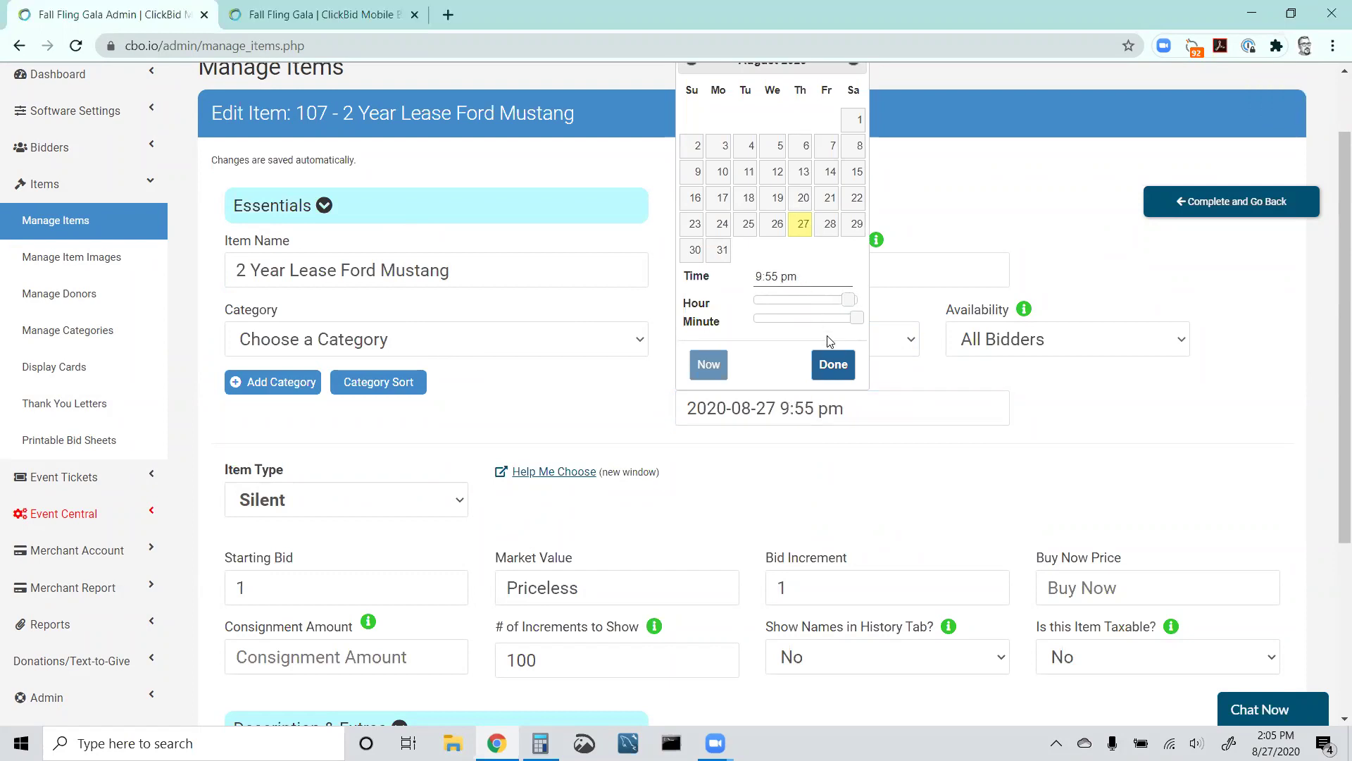
click(833, 364)
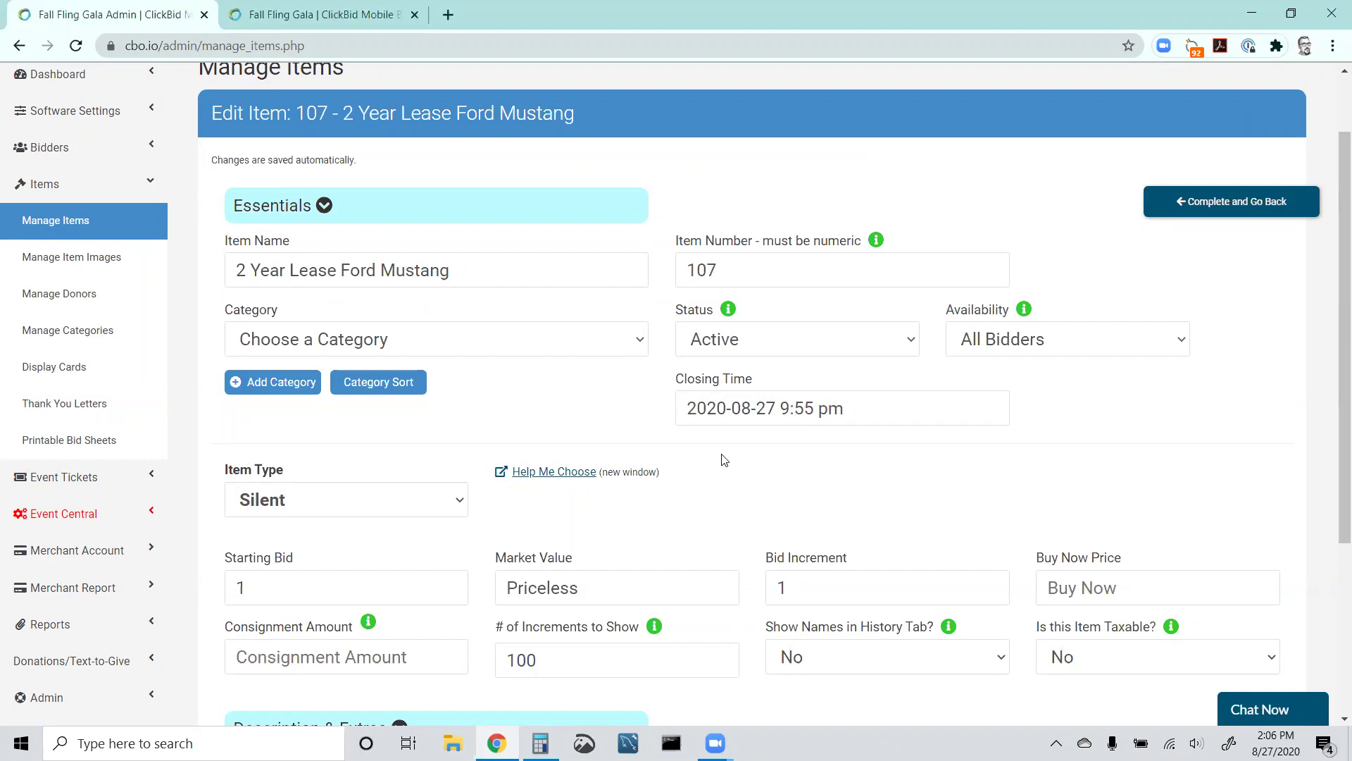
Set the item type to Live and allow live bids on it.
scroll(620, 398, down, 1)
scroll(619, 387, down, 1)
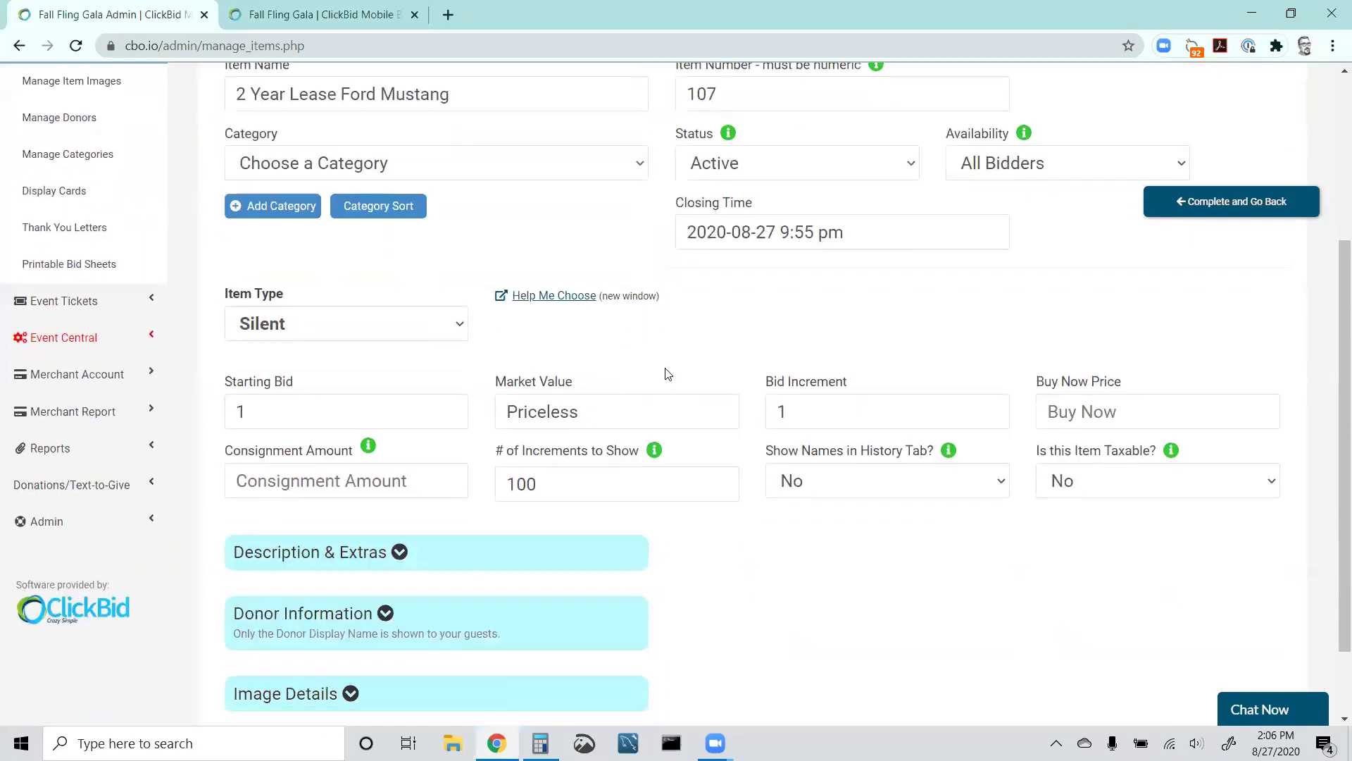
click(447, 322)
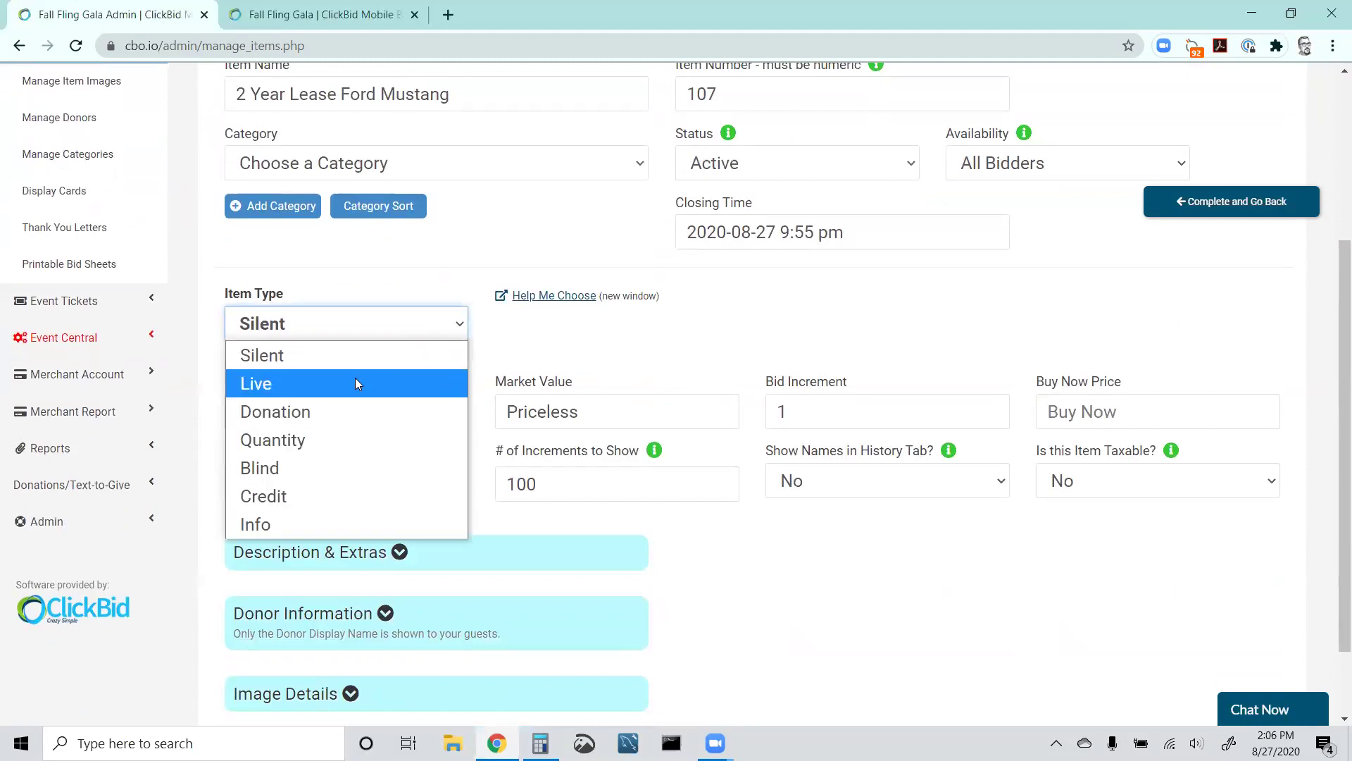
click(355, 377)
click(803, 323)
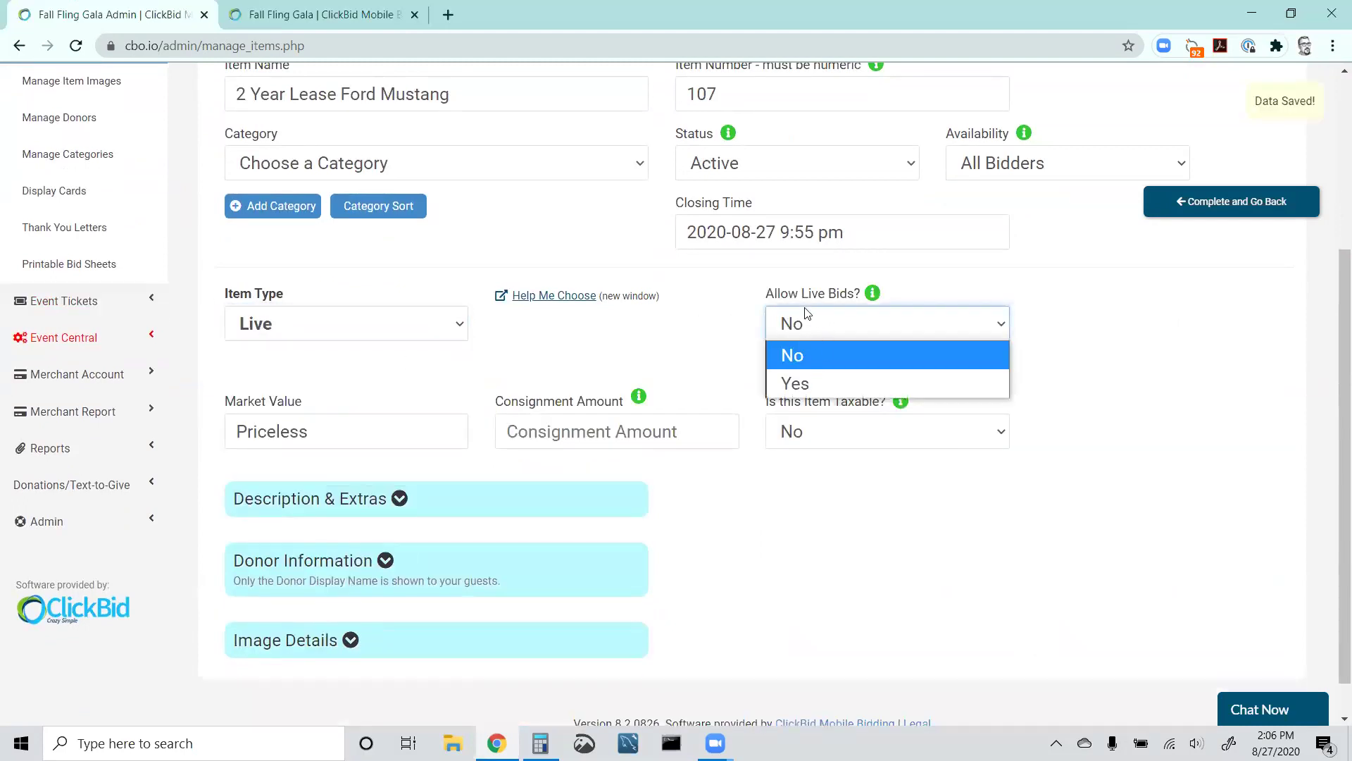
click(847, 382)
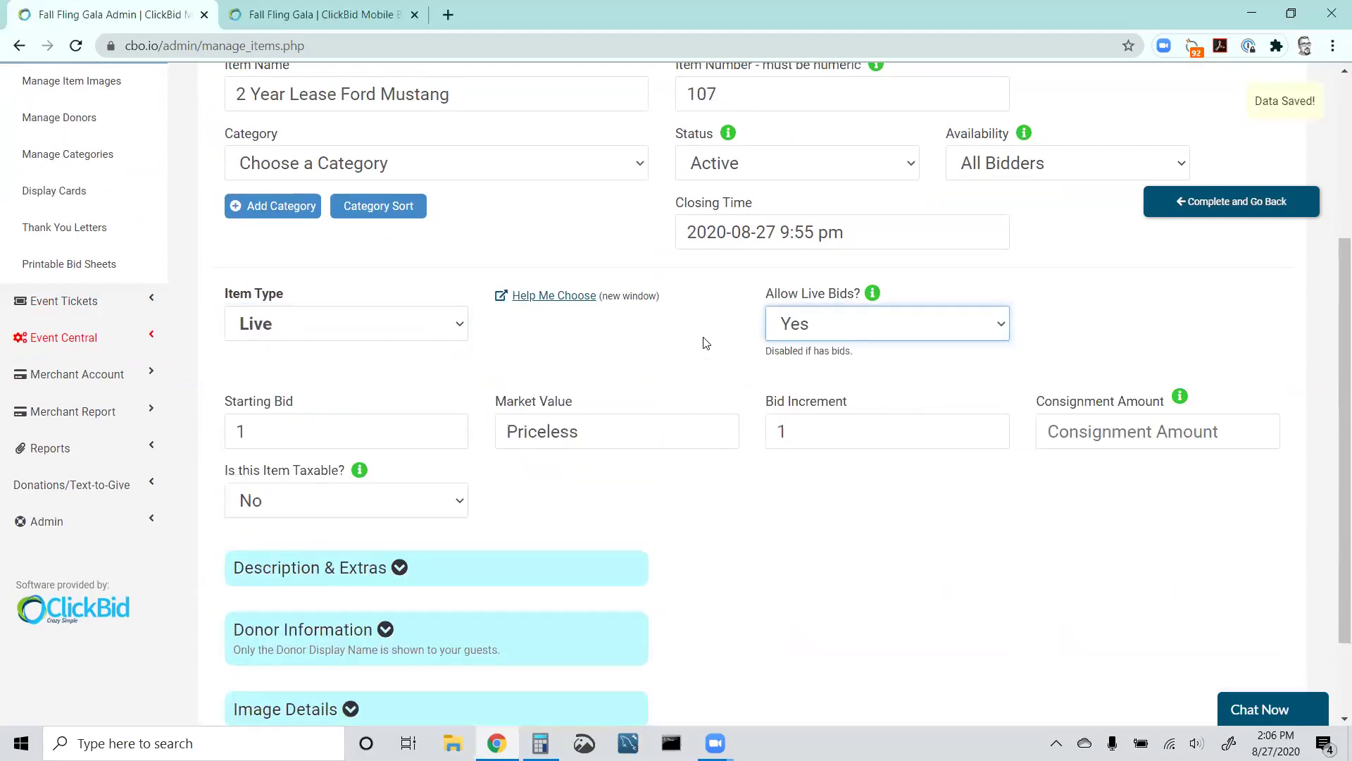
click(707, 340)
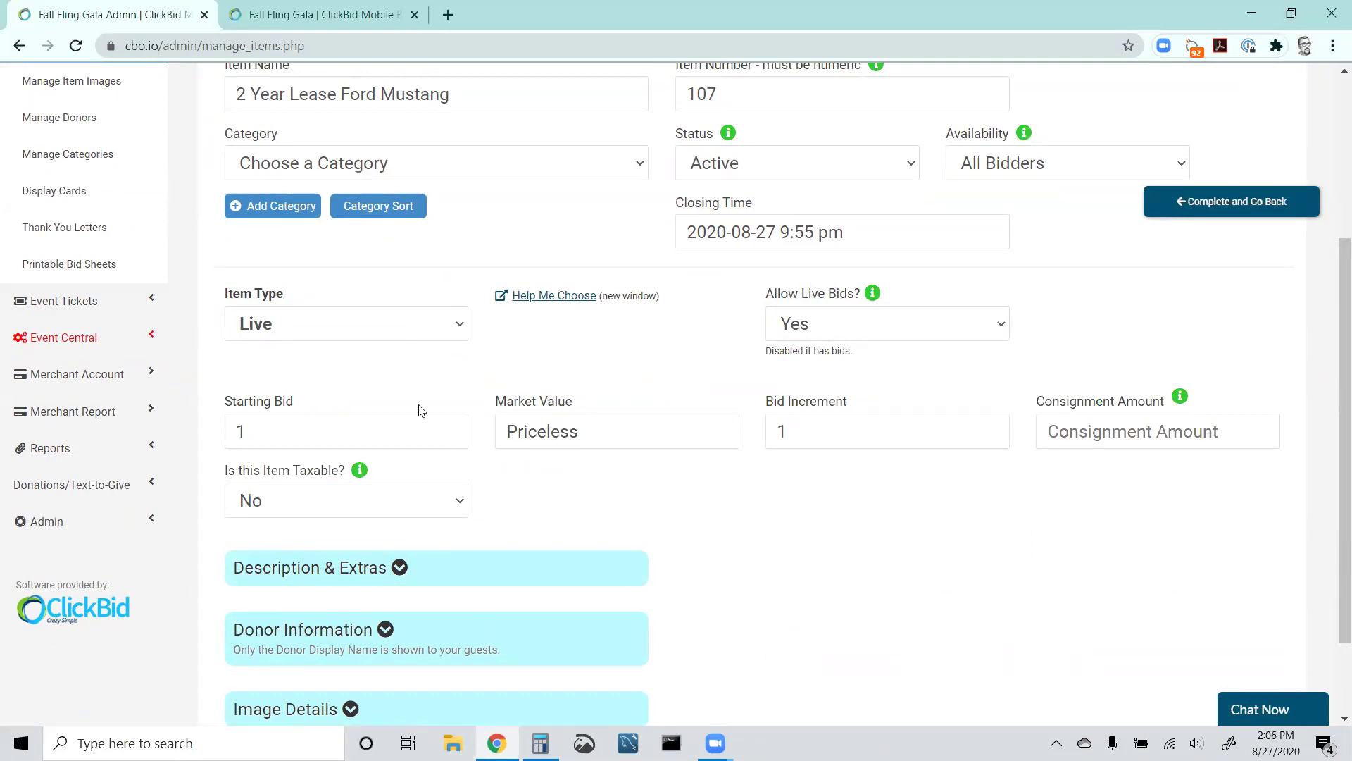
Set the item's starting bid to 5000 and its market value to 10000.
drag(341, 427, 214, 425)
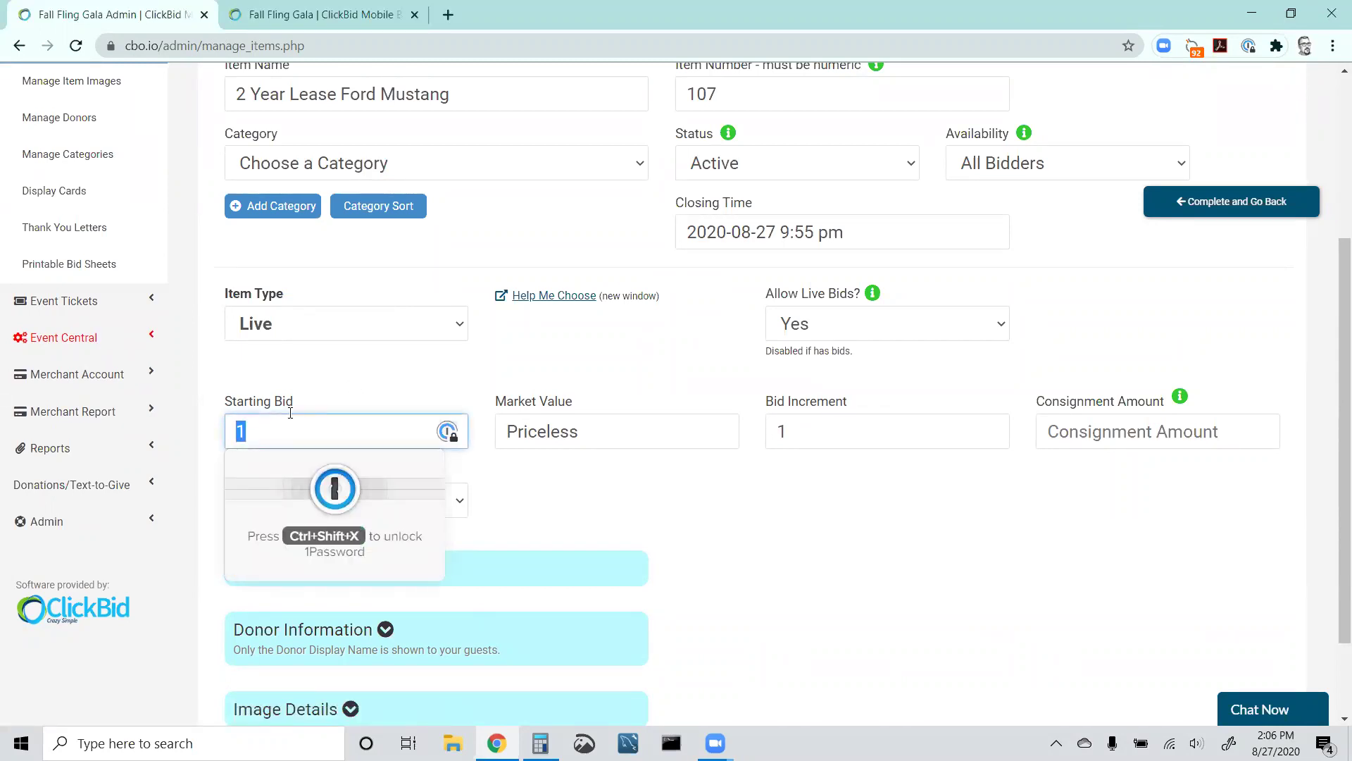
text(5000)
click(718, 389)
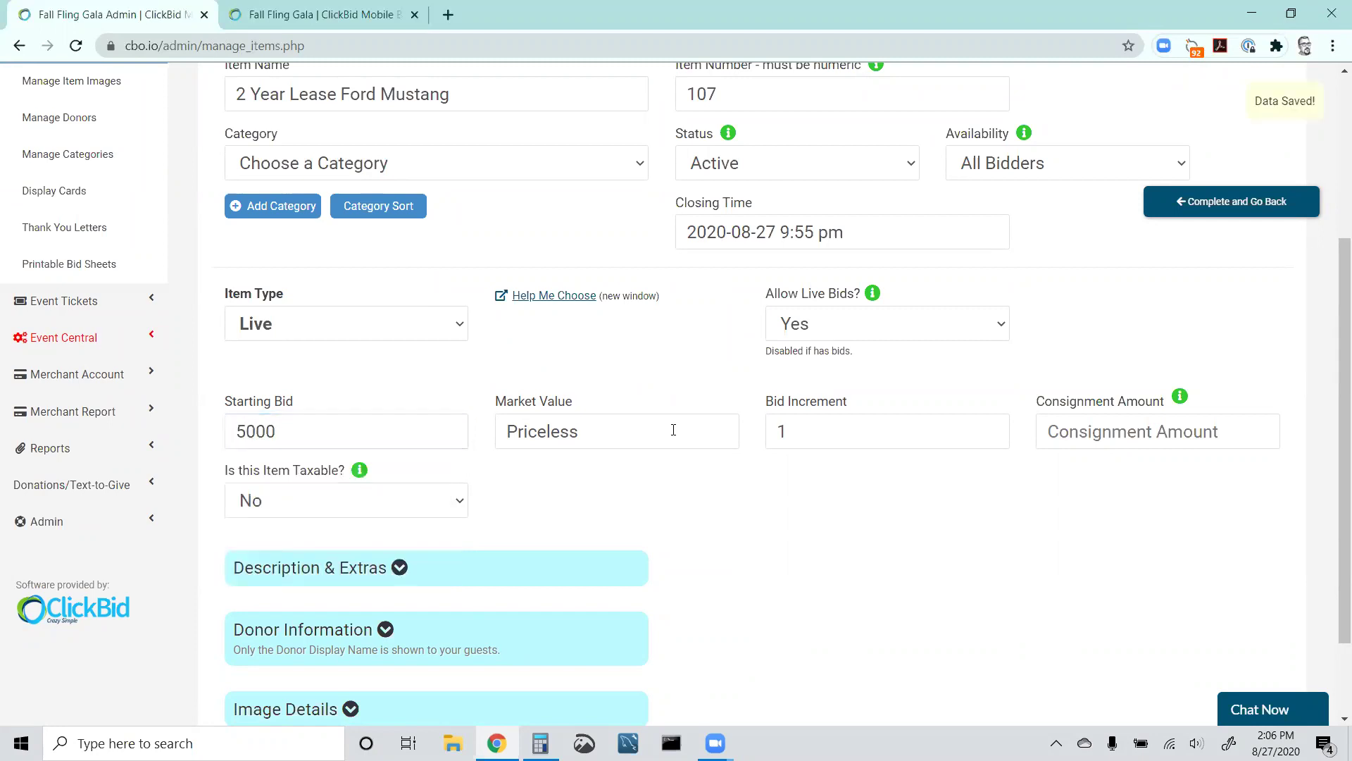
click(580, 431)
double_click(552, 424)
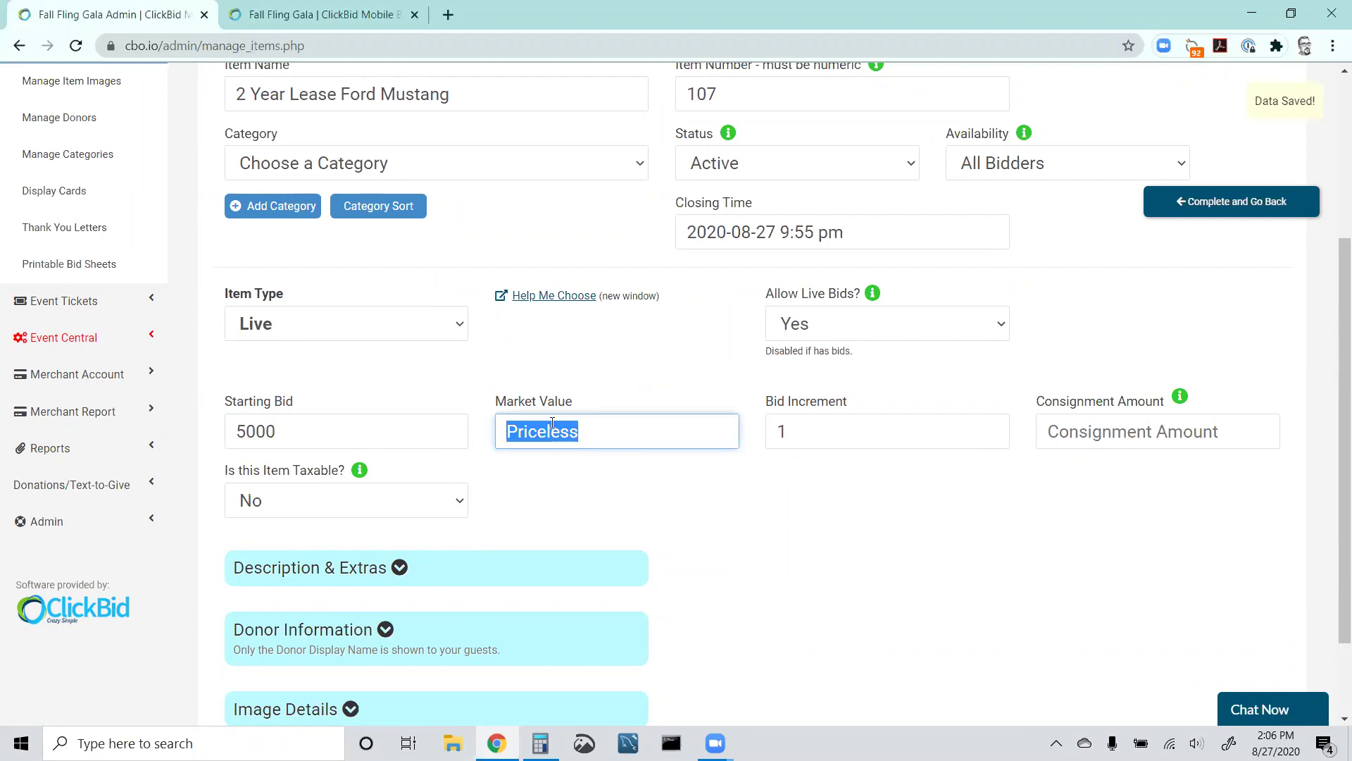
text(10000)
click(541, 512)
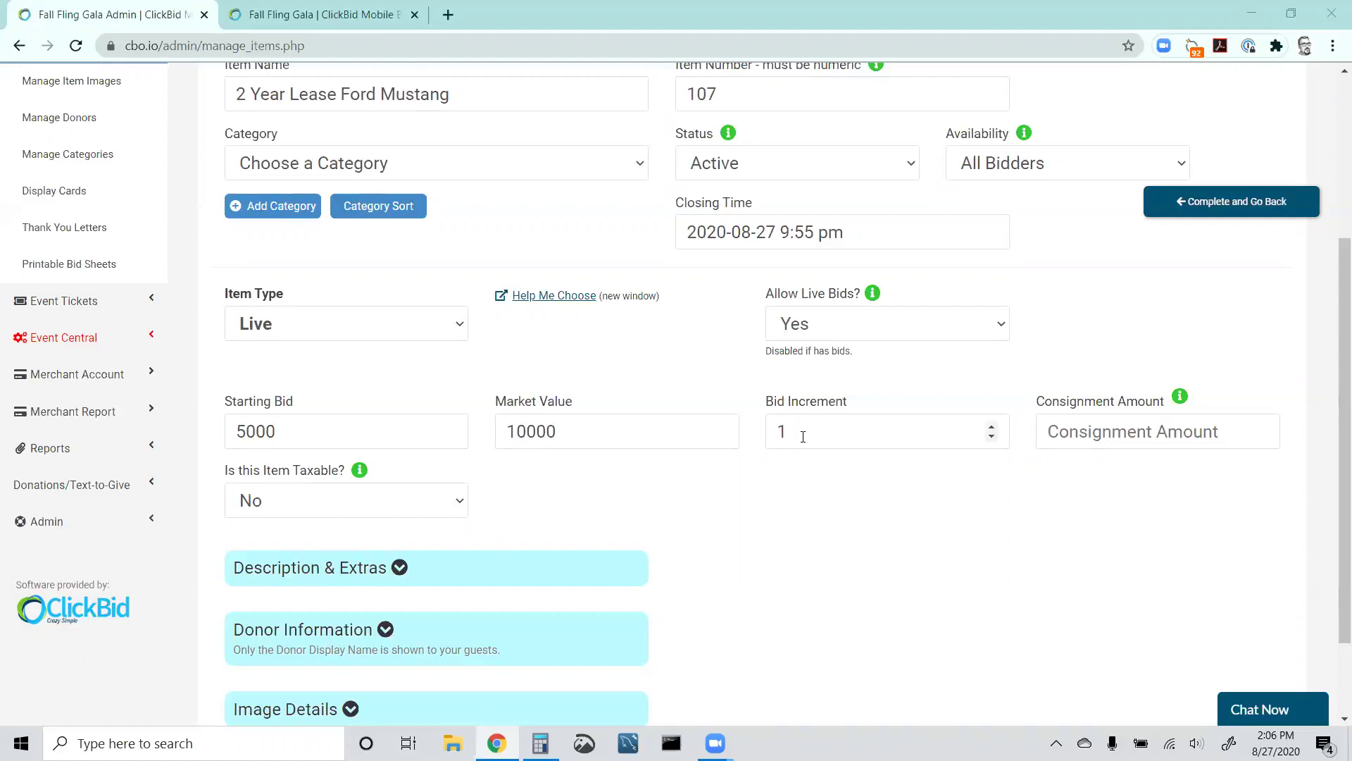
Set the item's bid increment to 1000.
drag(803, 434, 766, 438)
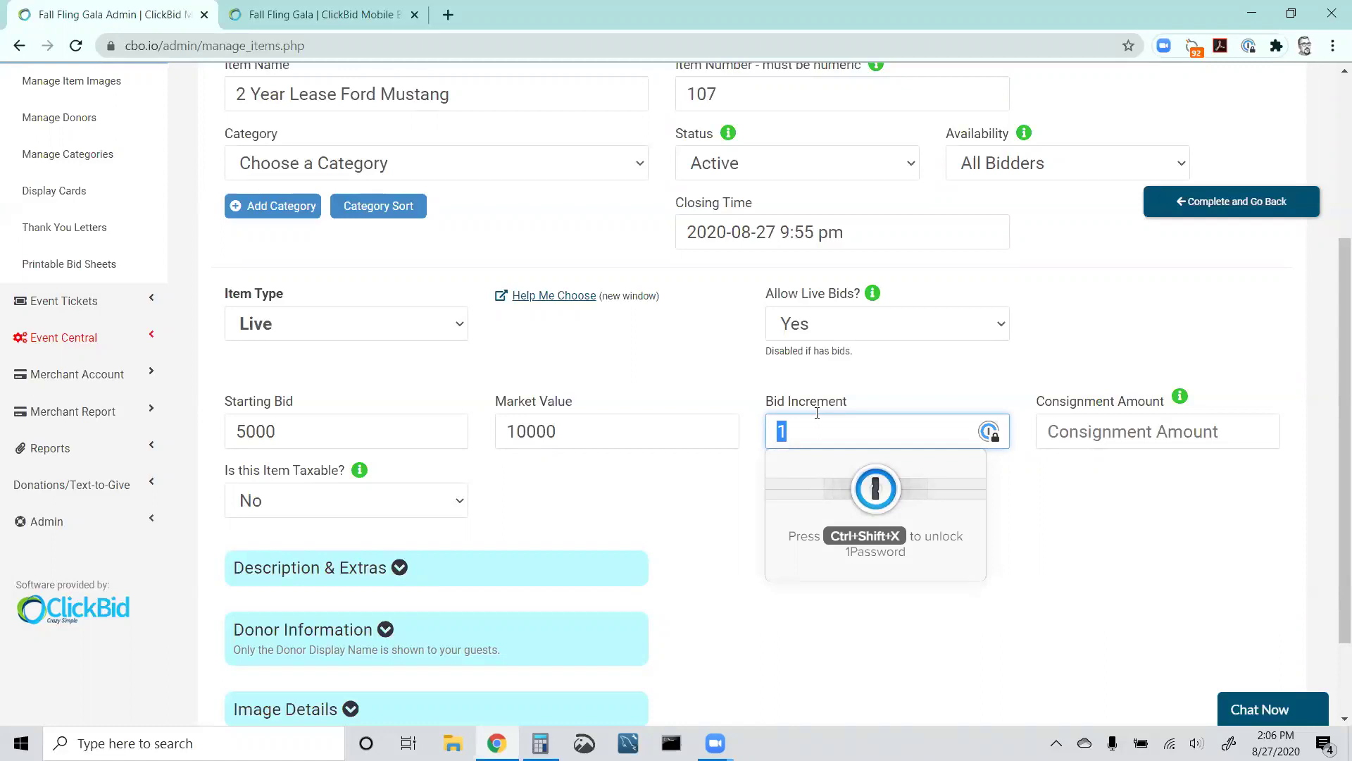
text(1000)
click(870, 389)
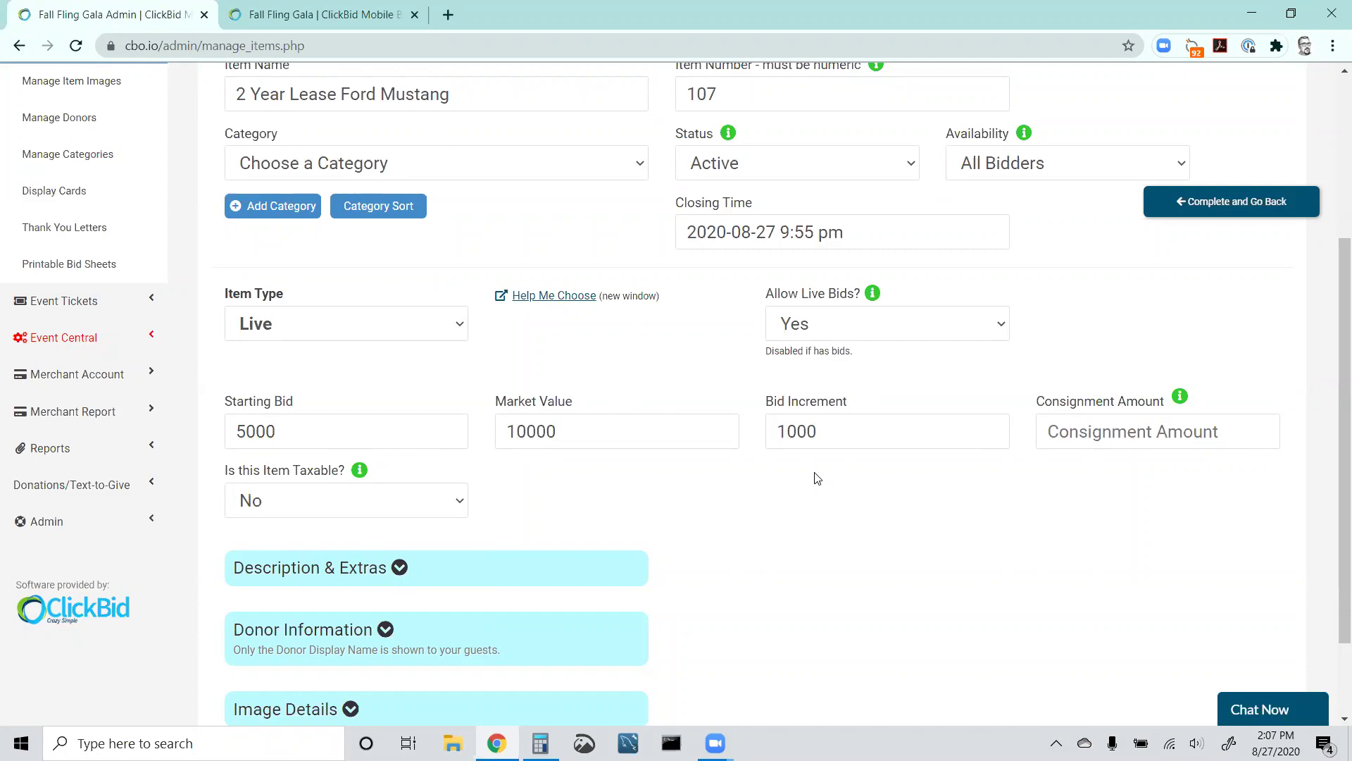
scroll(493, 567, down, 2)
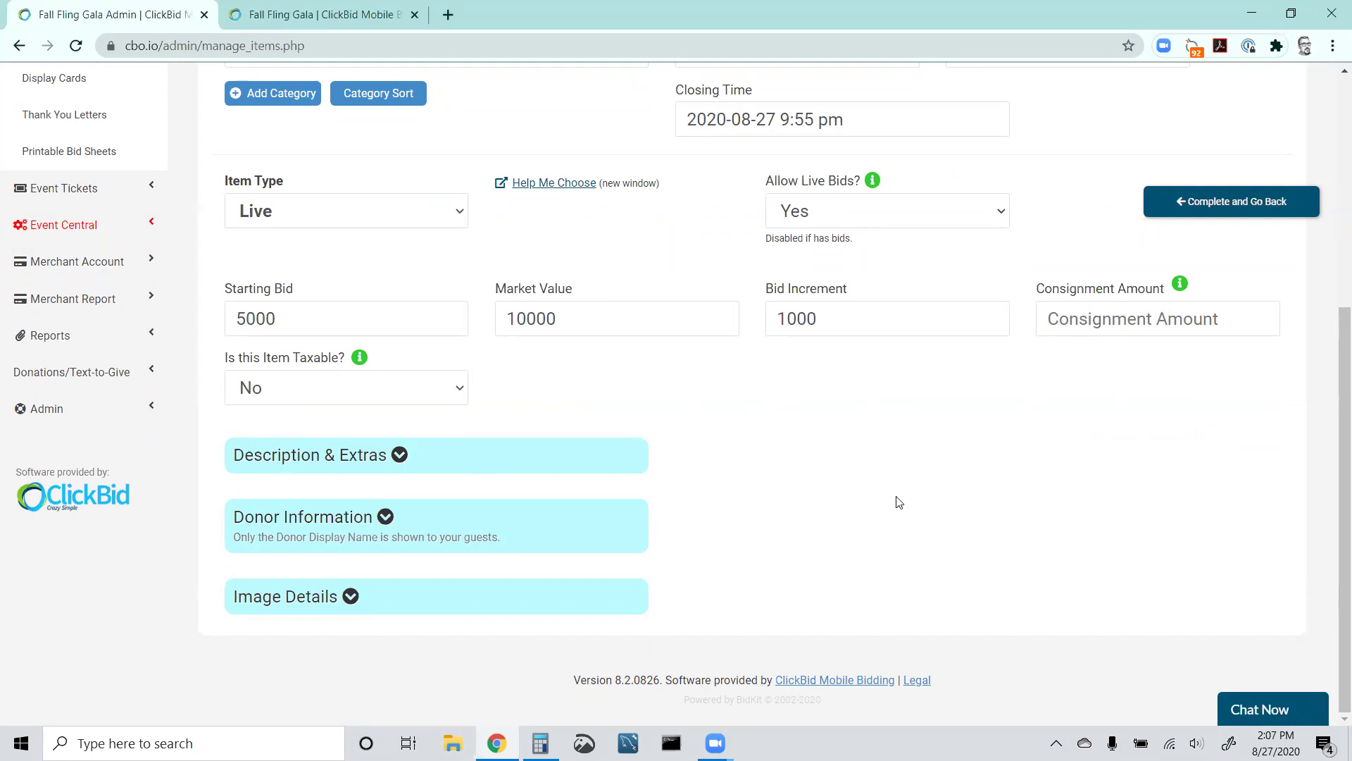
Complete the Ford Mustang lease item and return to the list of all items.
scroll(986, 394, up, 3)
click(1199, 207)
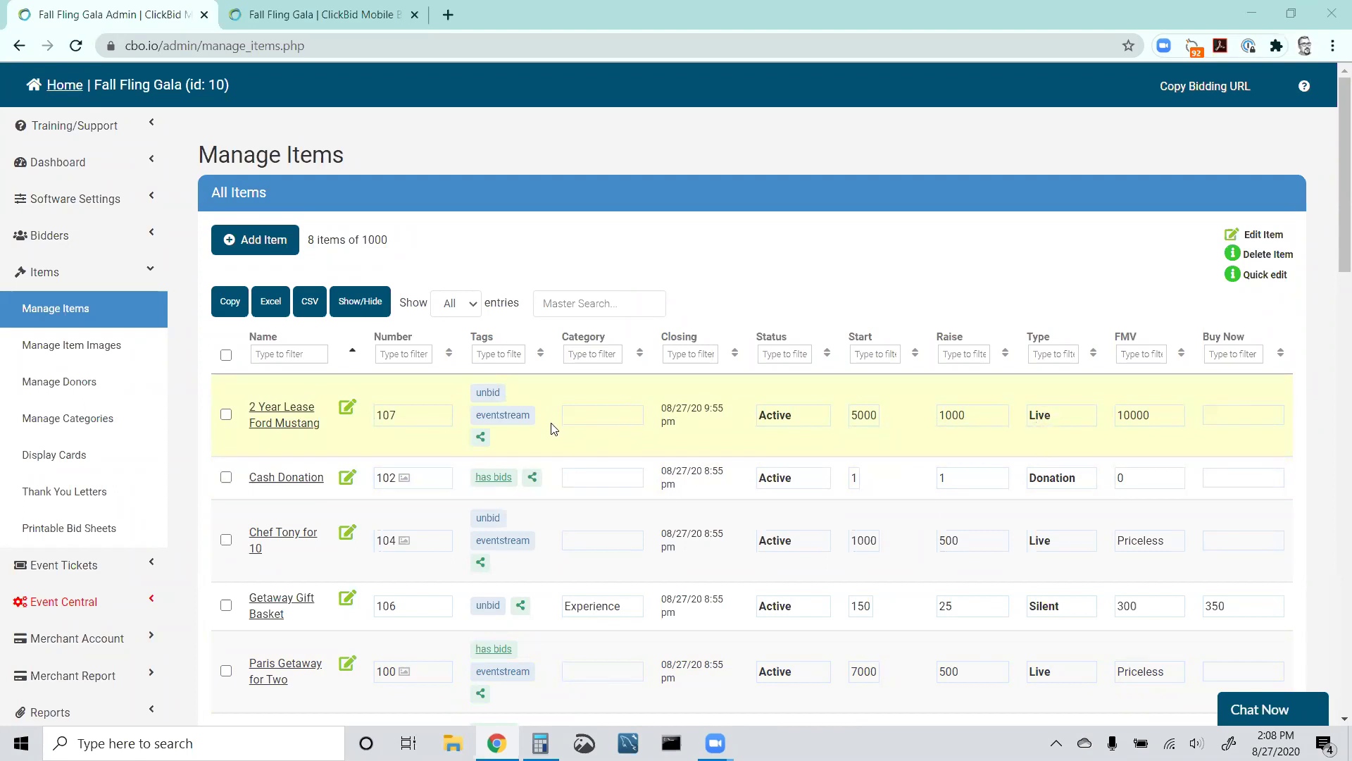
double_click(515, 426)
click(516, 426)
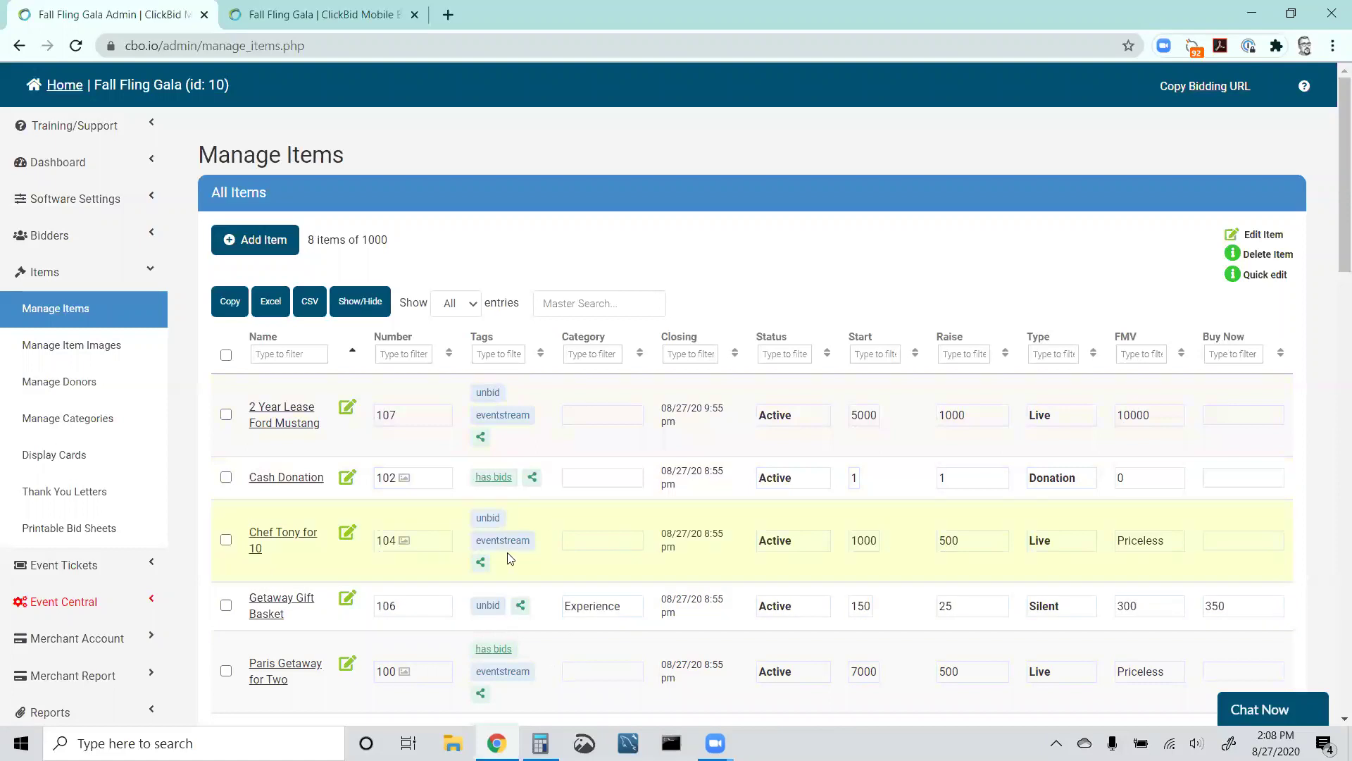
Sort the item list by closing time with the latest closing item first.
click(735, 355)
click(735, 357)
click(735, 358)
click(736, 357)
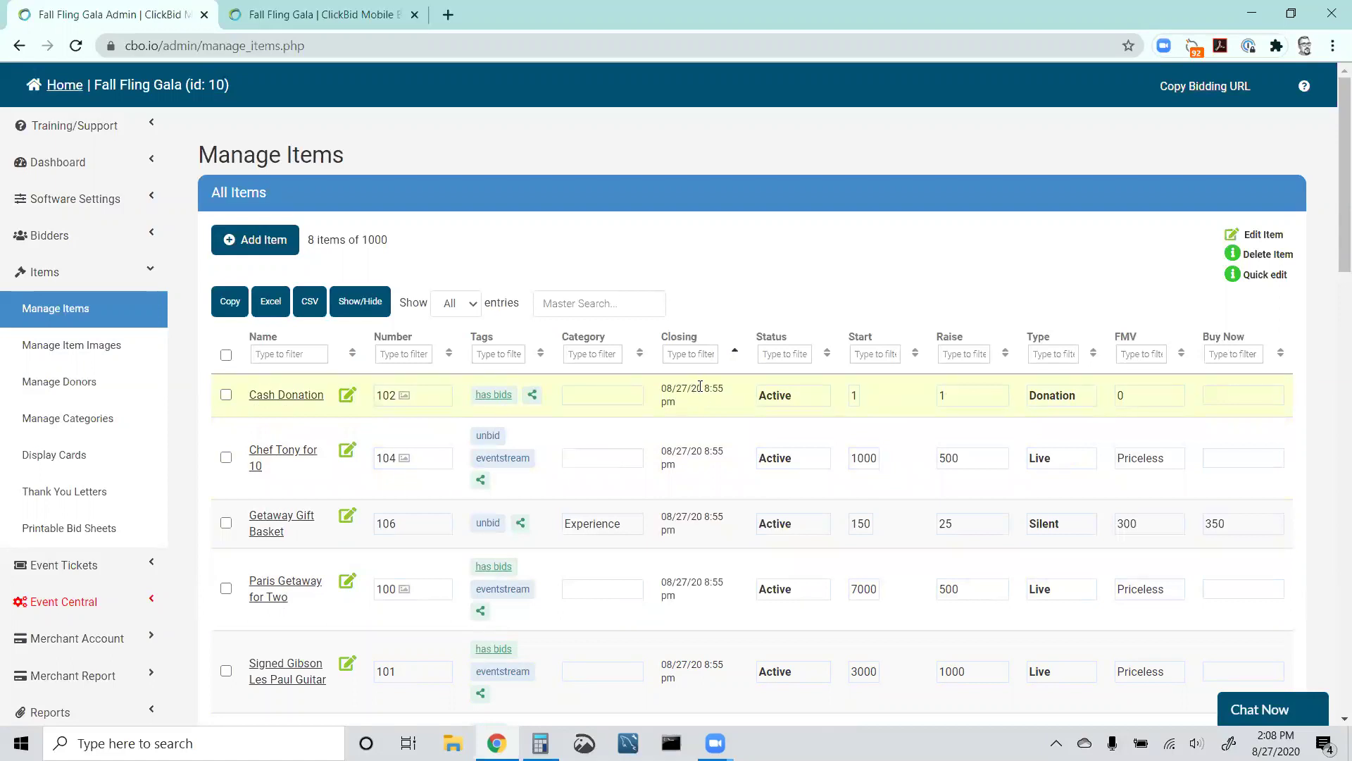
click(736, 357)
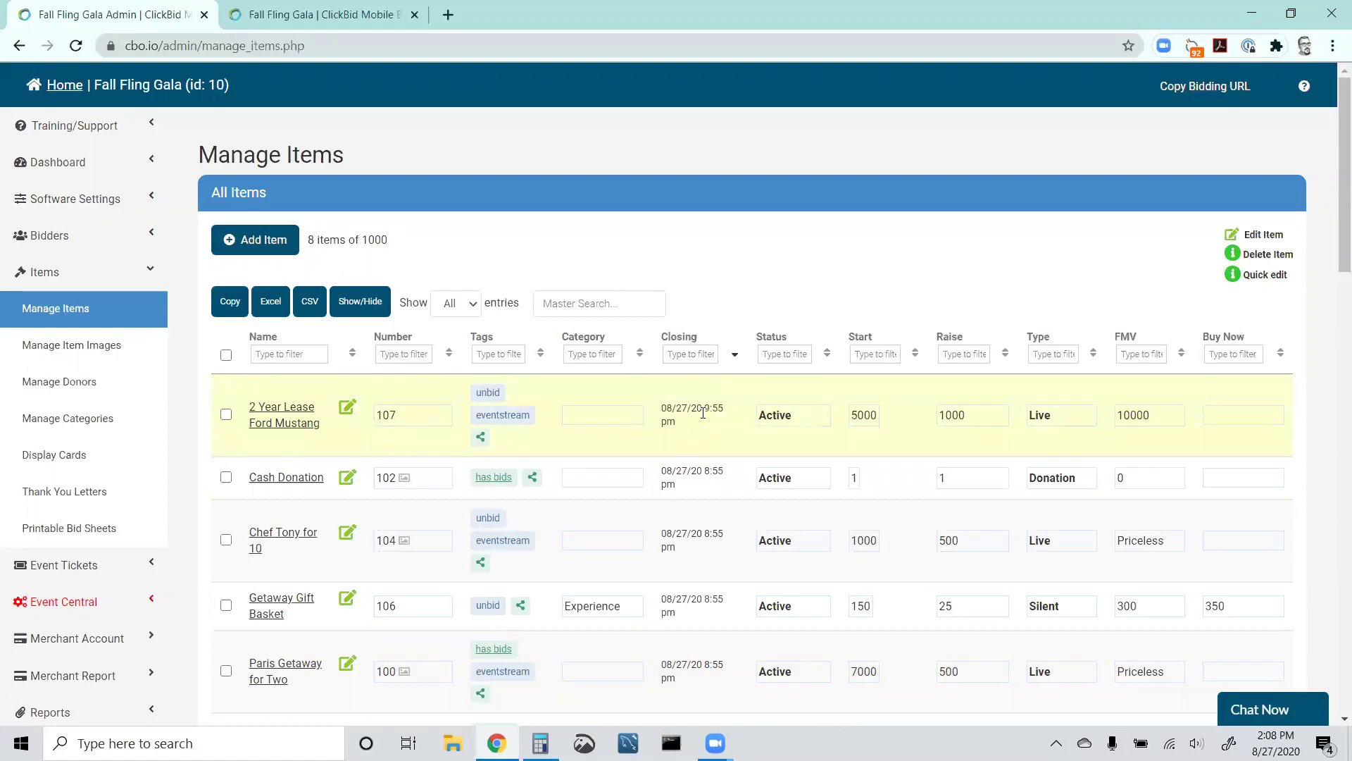
Select the 2 Year Lease Ford Mustang, Cash Donation and Chef Tony for 10 items for a batch update.
click(226, 414)
scroll(226, 416, down, 2)
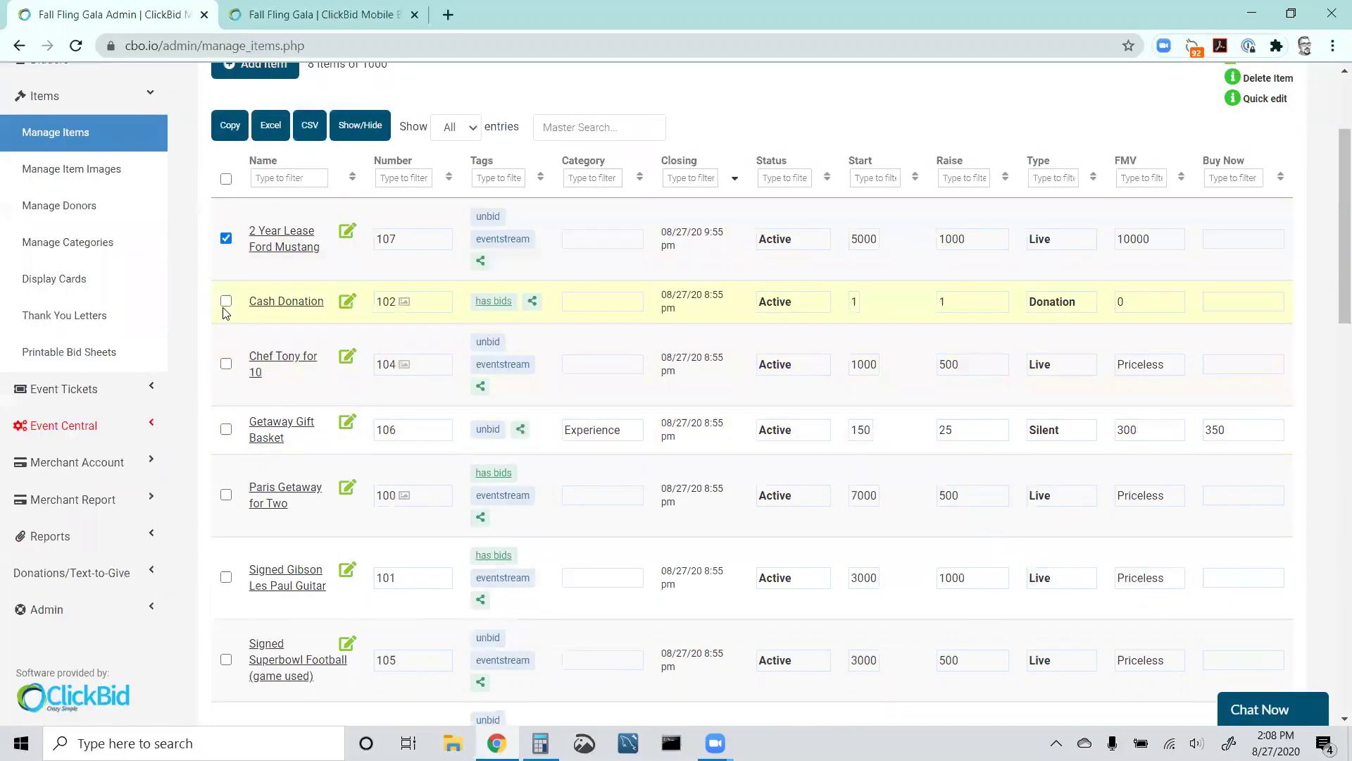
click(226, 301)
click(226, 364)
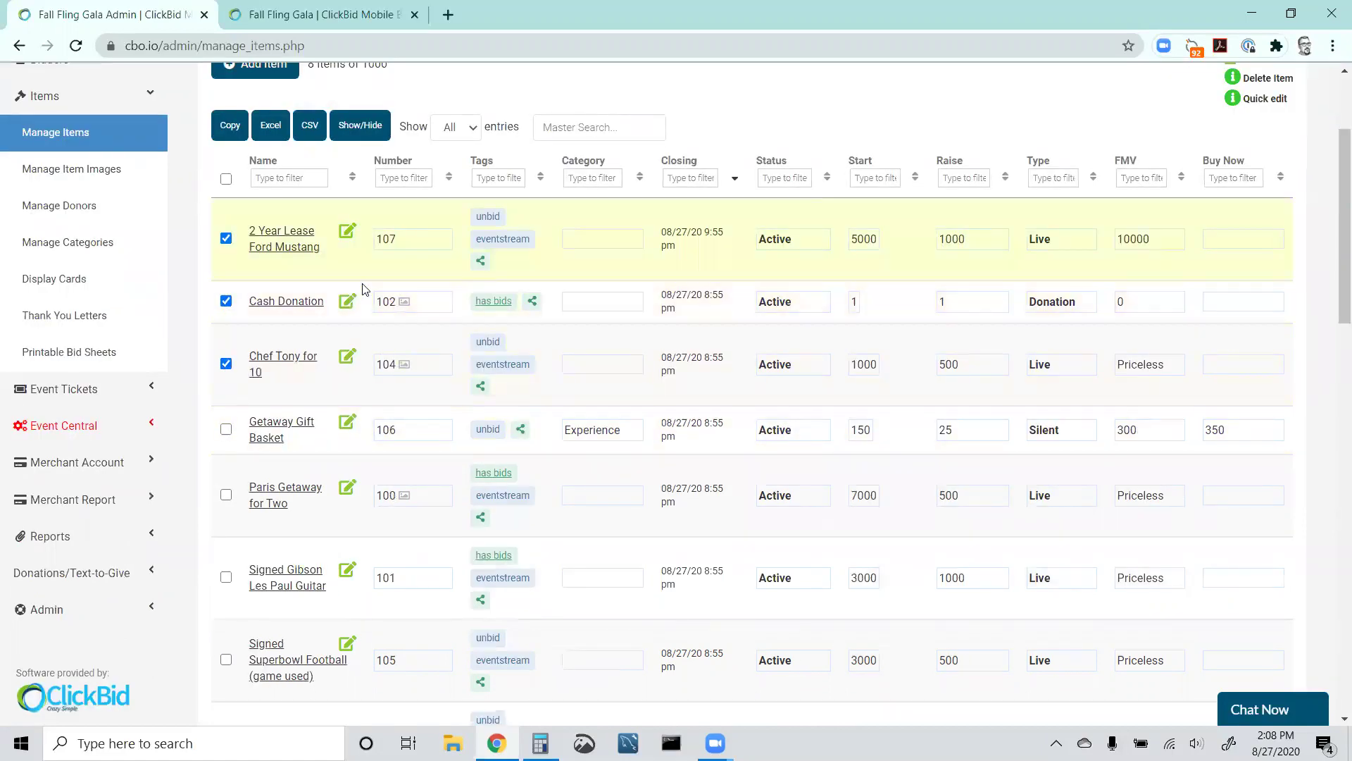
scroll(419, 352, down, 2)
scroll(425, 353, down, 4)
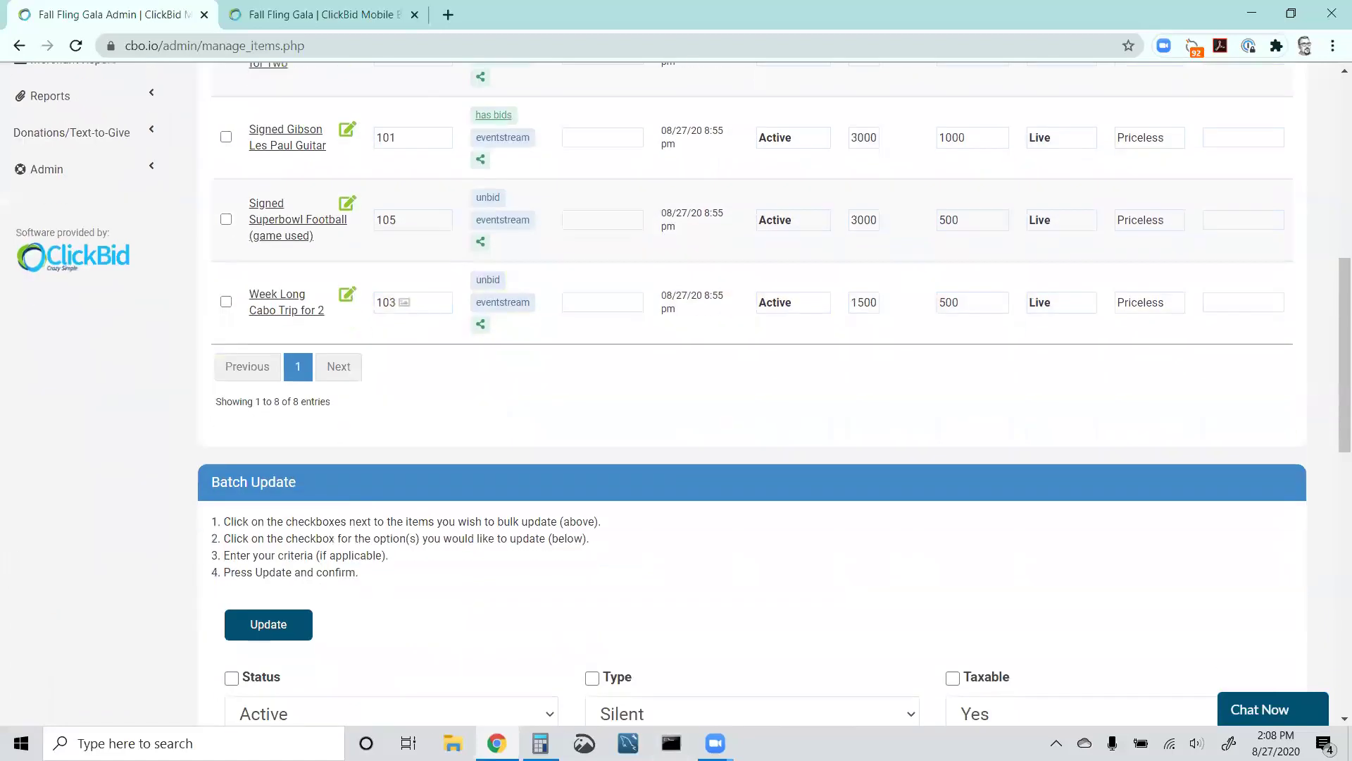
scroll(376, 532, down, 5)
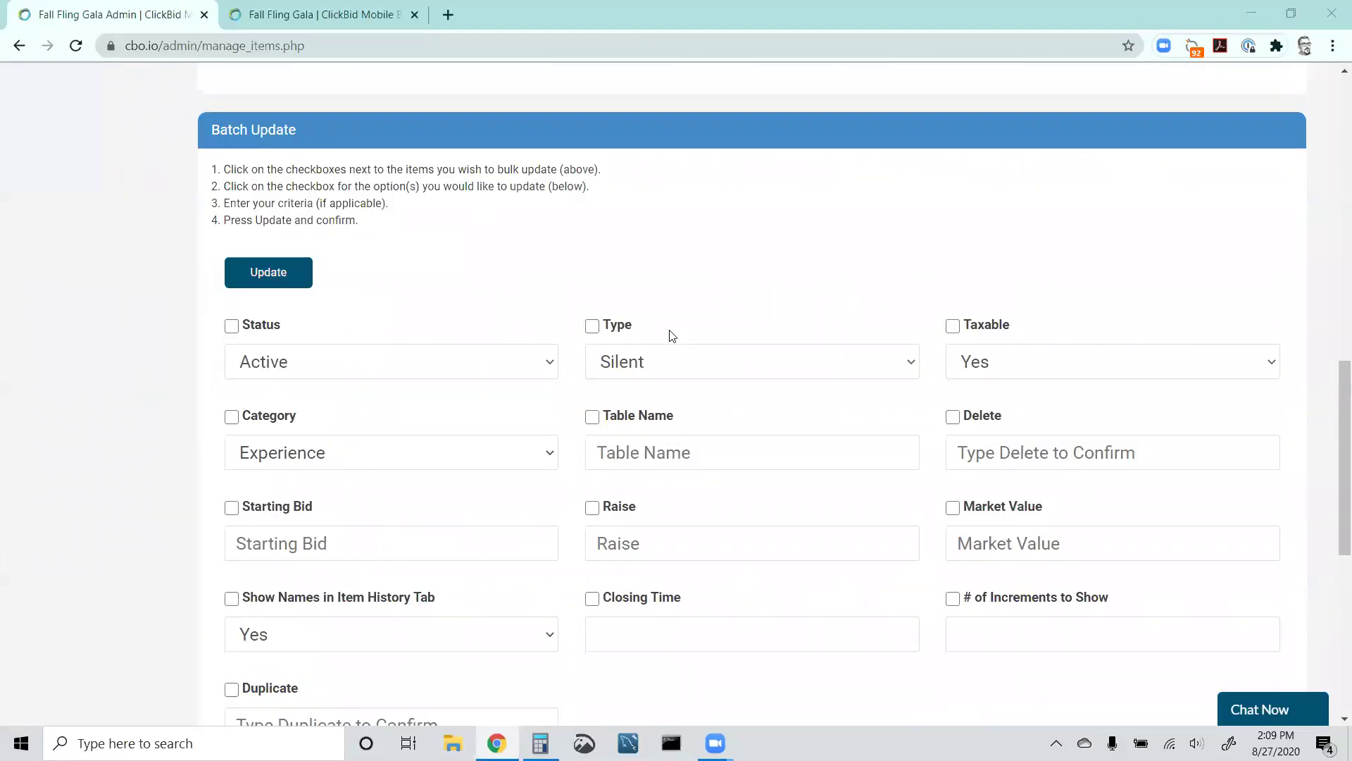
Include status Active and closing time 2020-08-27 8:55 pm in the batch update.
click(276, 324)
scroll(711, 584, down, 2)
click(624, 426)
click(627, 457)
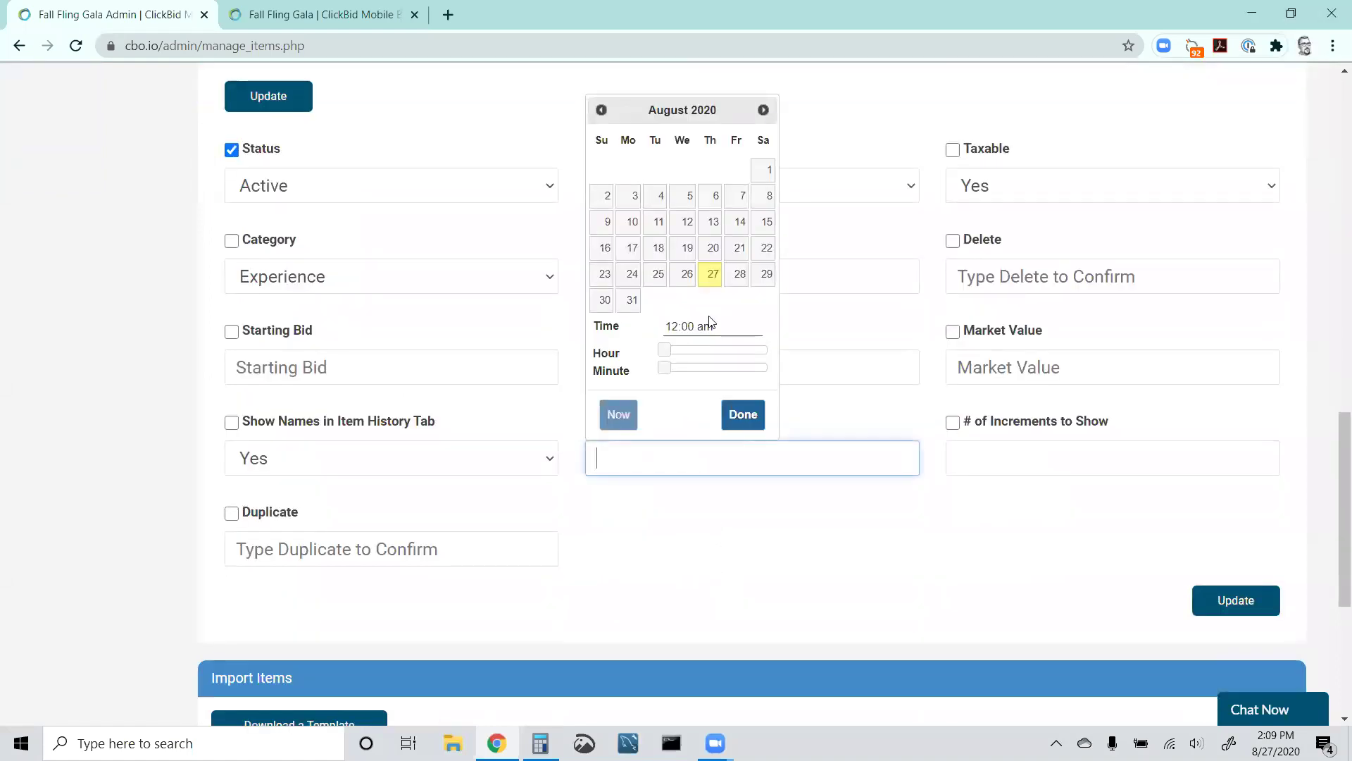
click(749, 349)
click(757, 367)
click(760, 369)
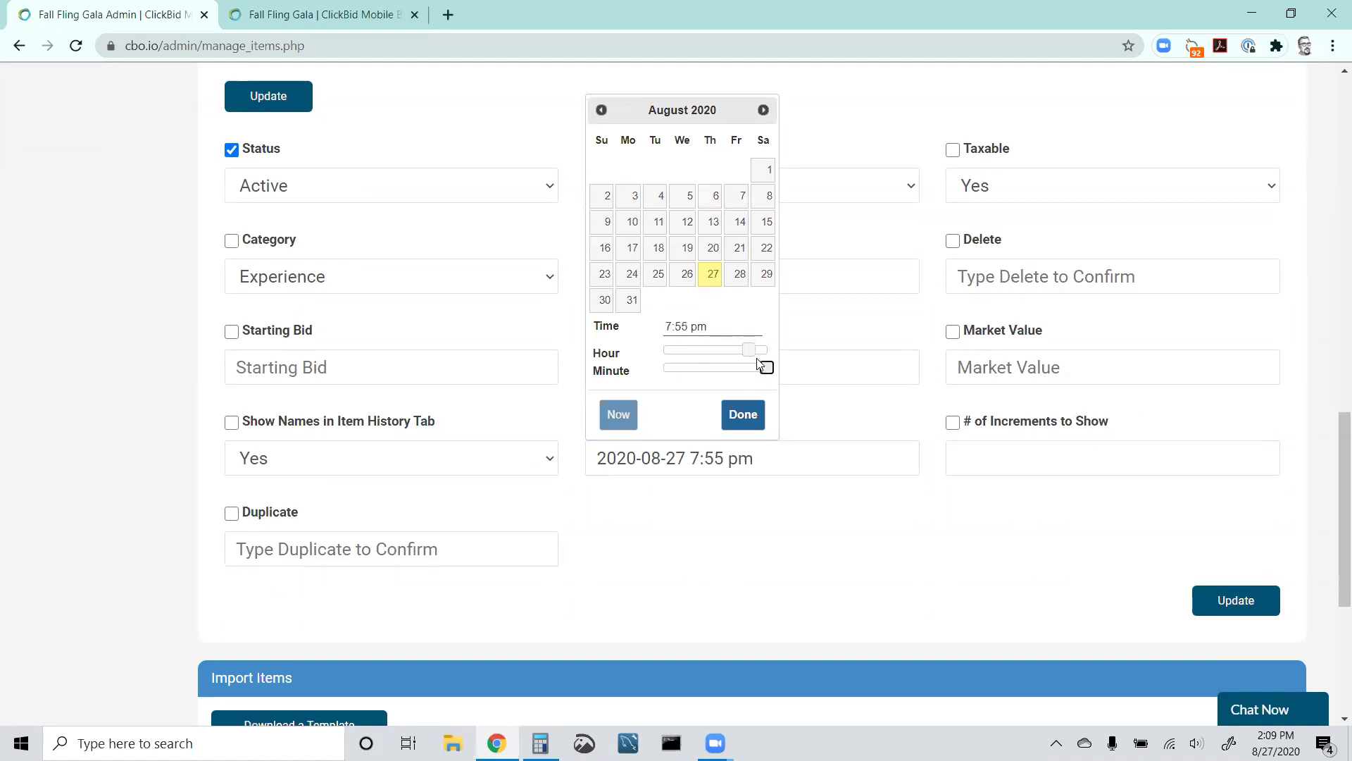
click(753, 352)
click(743, 415)
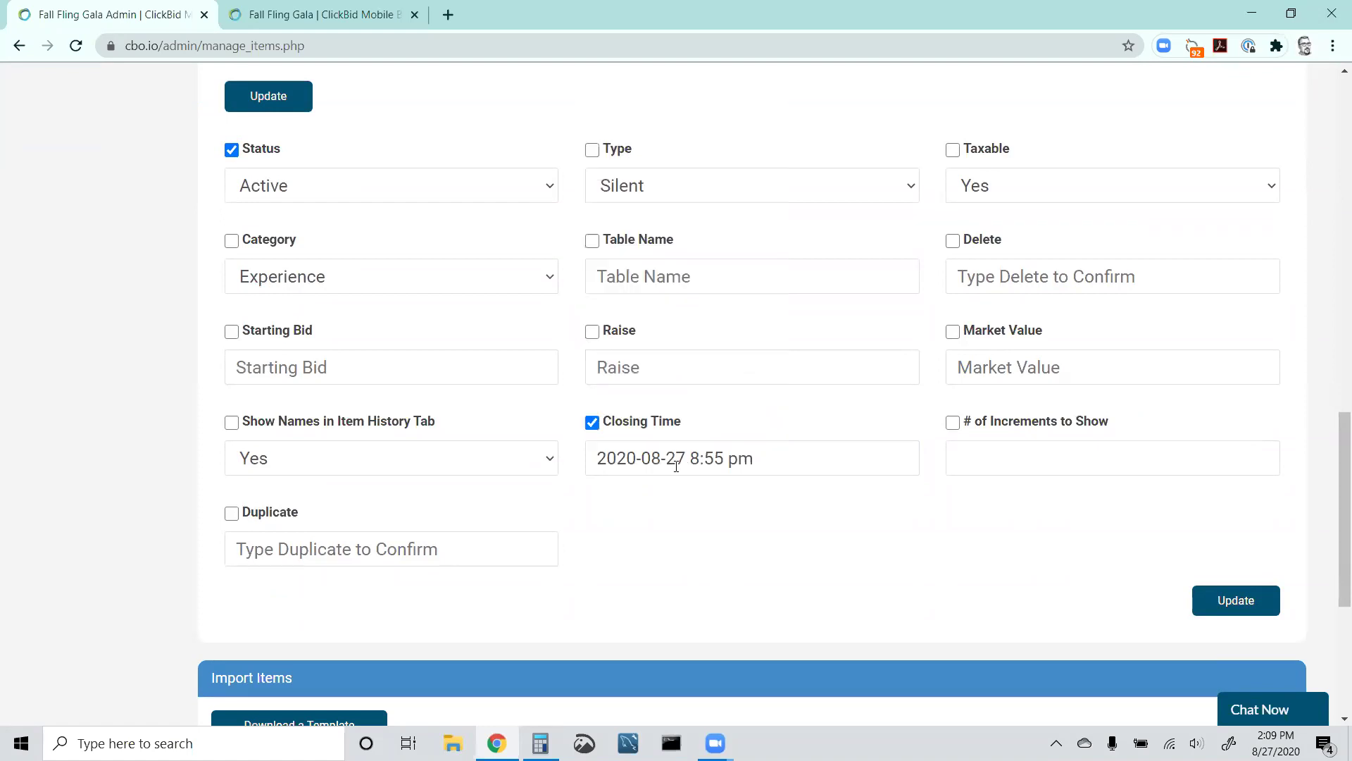
Apply the batch update to the selected items and confirm it.
scroll(1207, 649, up, 1)
scroll(1208, 644, down, 1)
click(1235, 603)
click(724, 419)
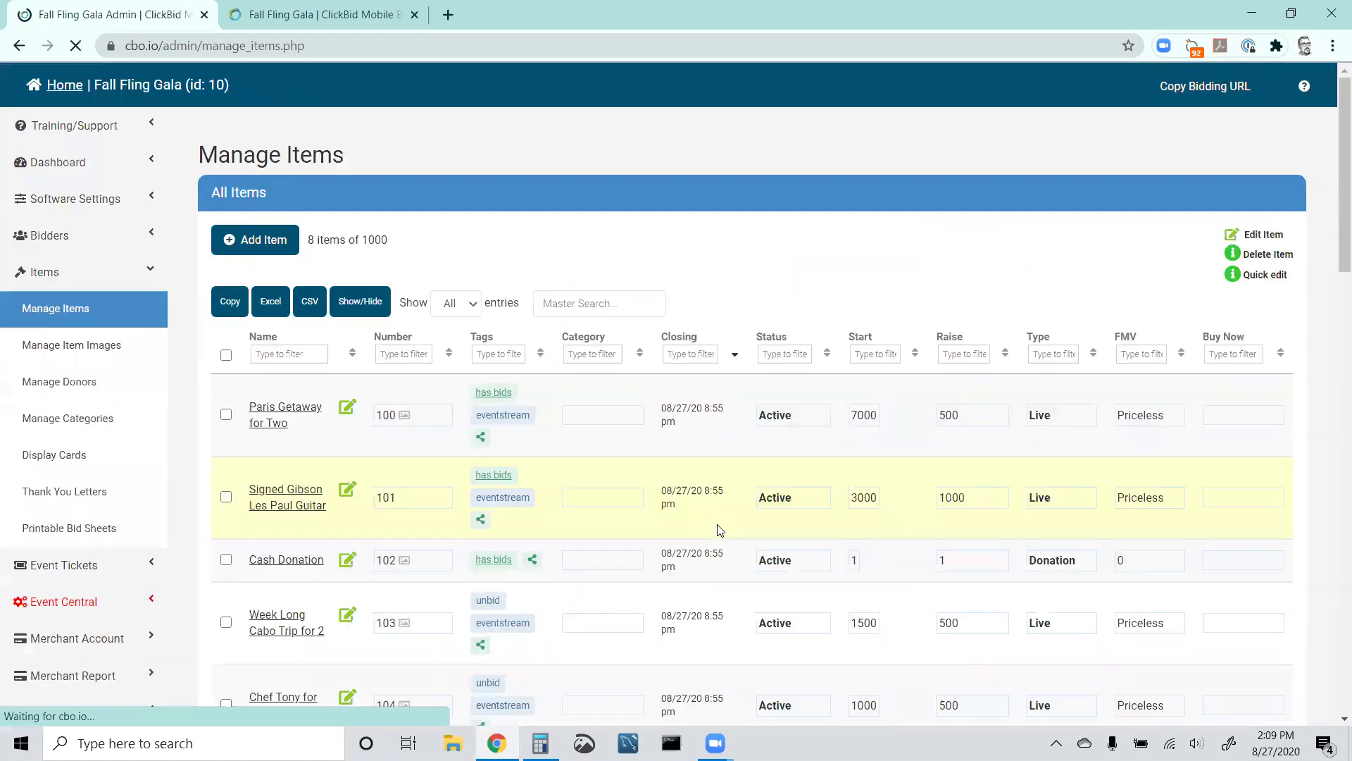
Sort the item list by closing time, and after that by status.
click(735, 353)
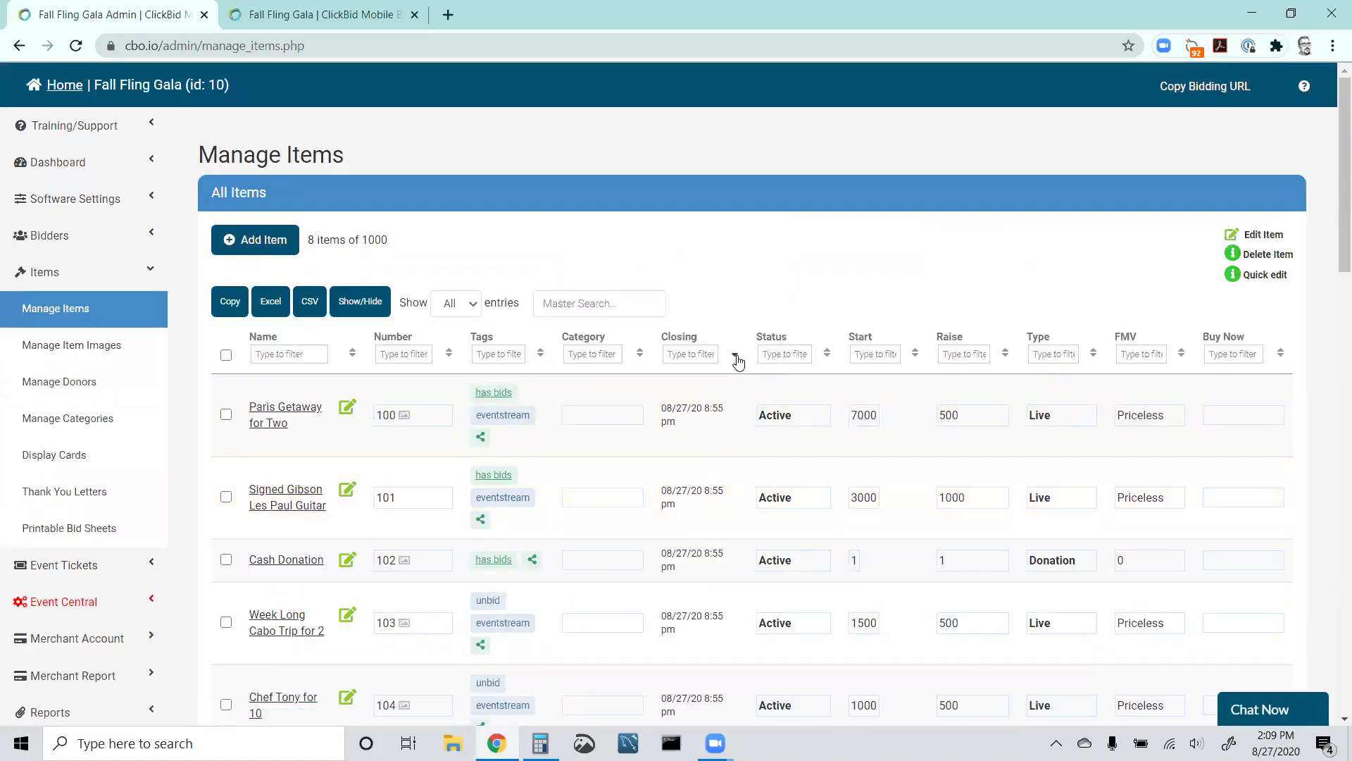
click(736, 356)
click(827, 353)
click(828, 357)
click(828, 360)
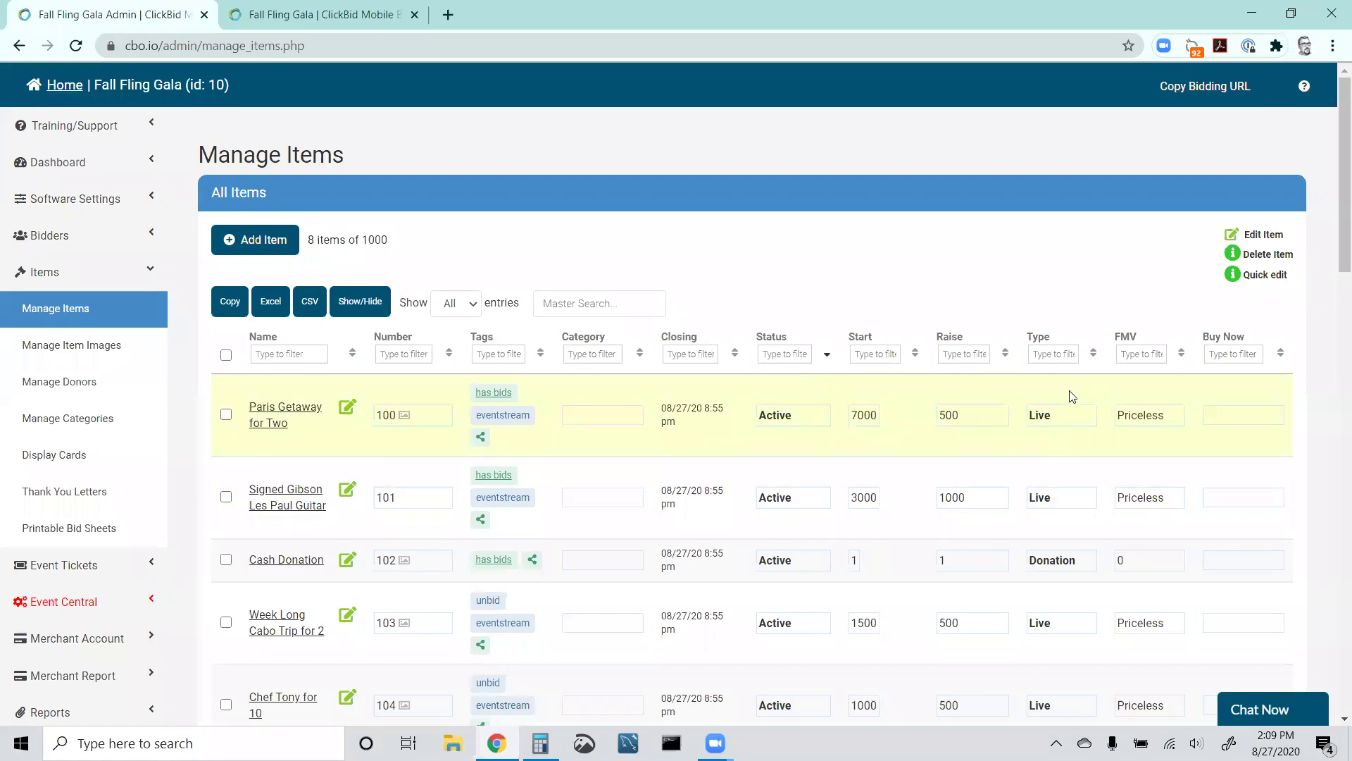
Sort the item list by item type, and after that by starting bid from lowest to highest.
click(1093, 354)
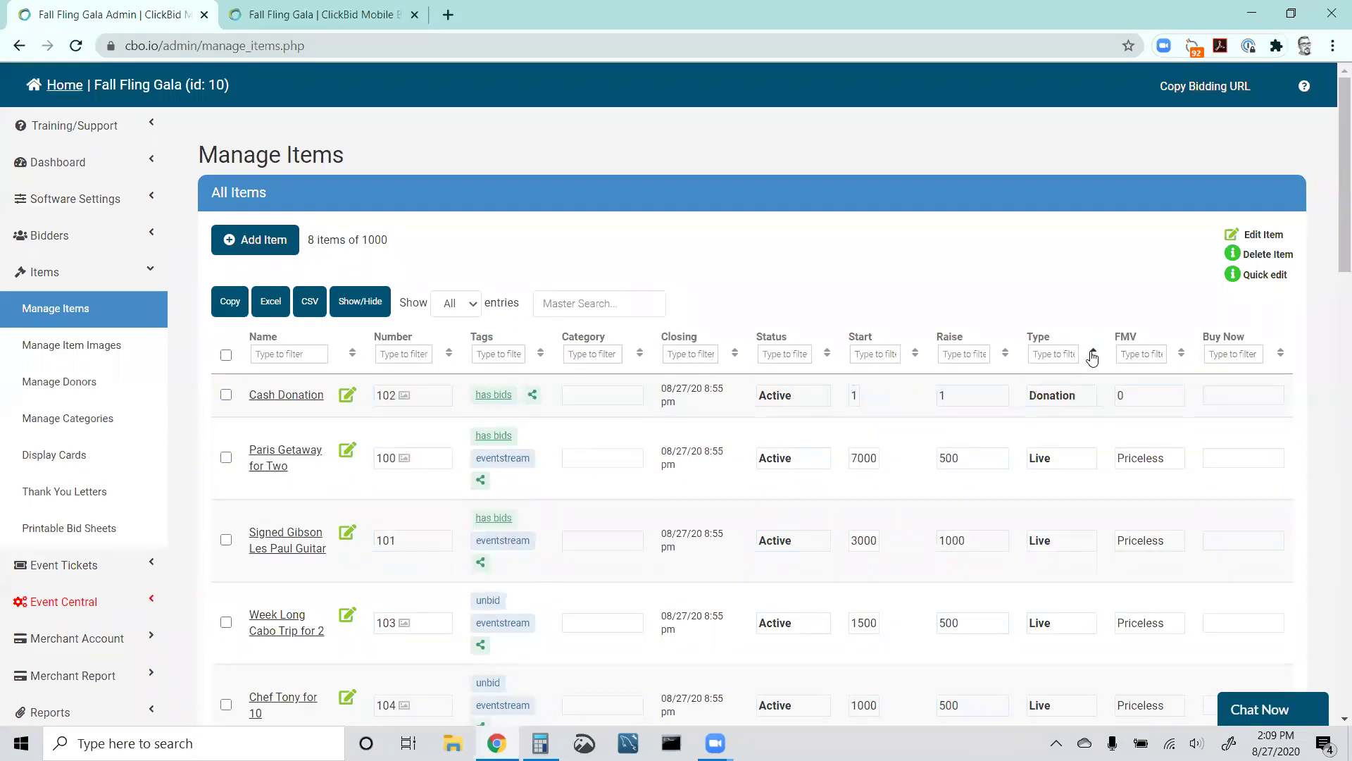
click(1092, 354)
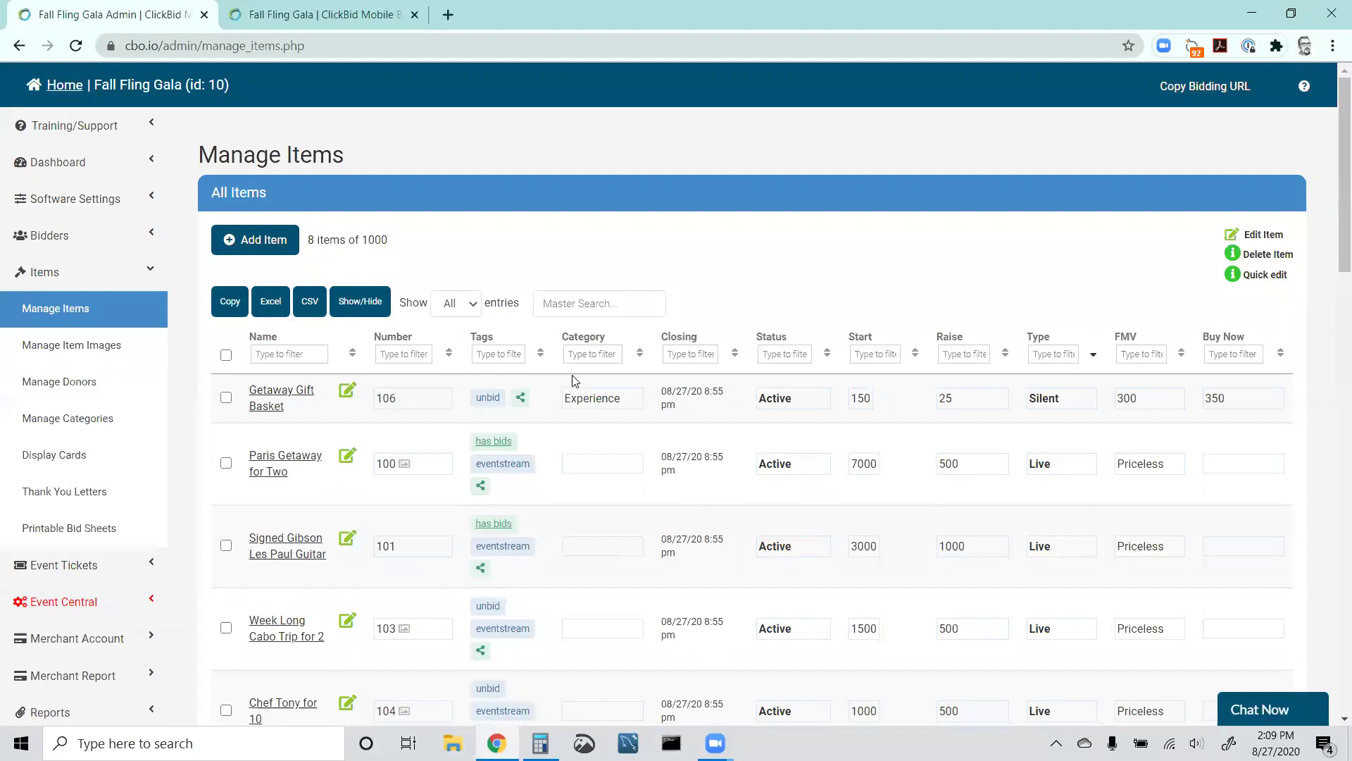
click(915, 354)
click(917, 356)
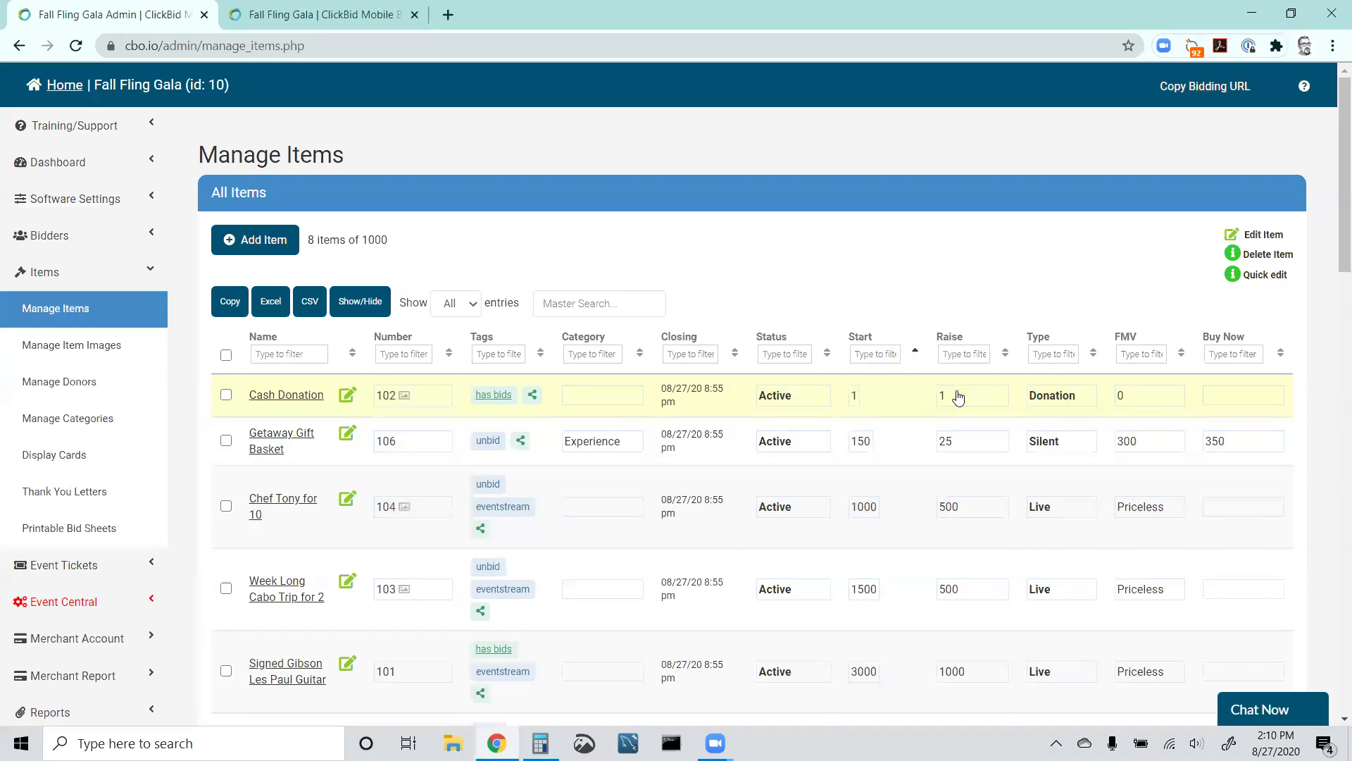
Sort the item list by raise amount in both directions, ending with the lowest first.
click(1006, 354)
click(1007, 358)
click(1007, 358)
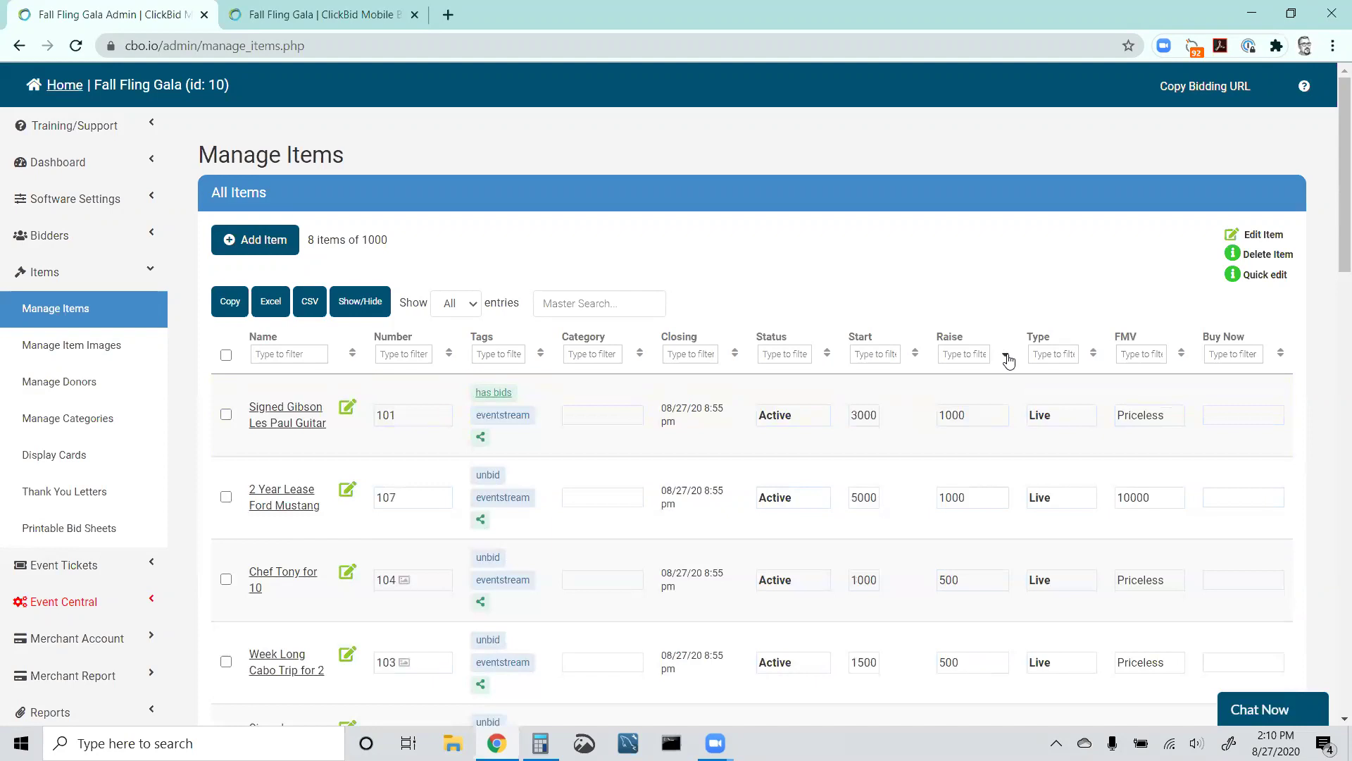
click(1007, 358)
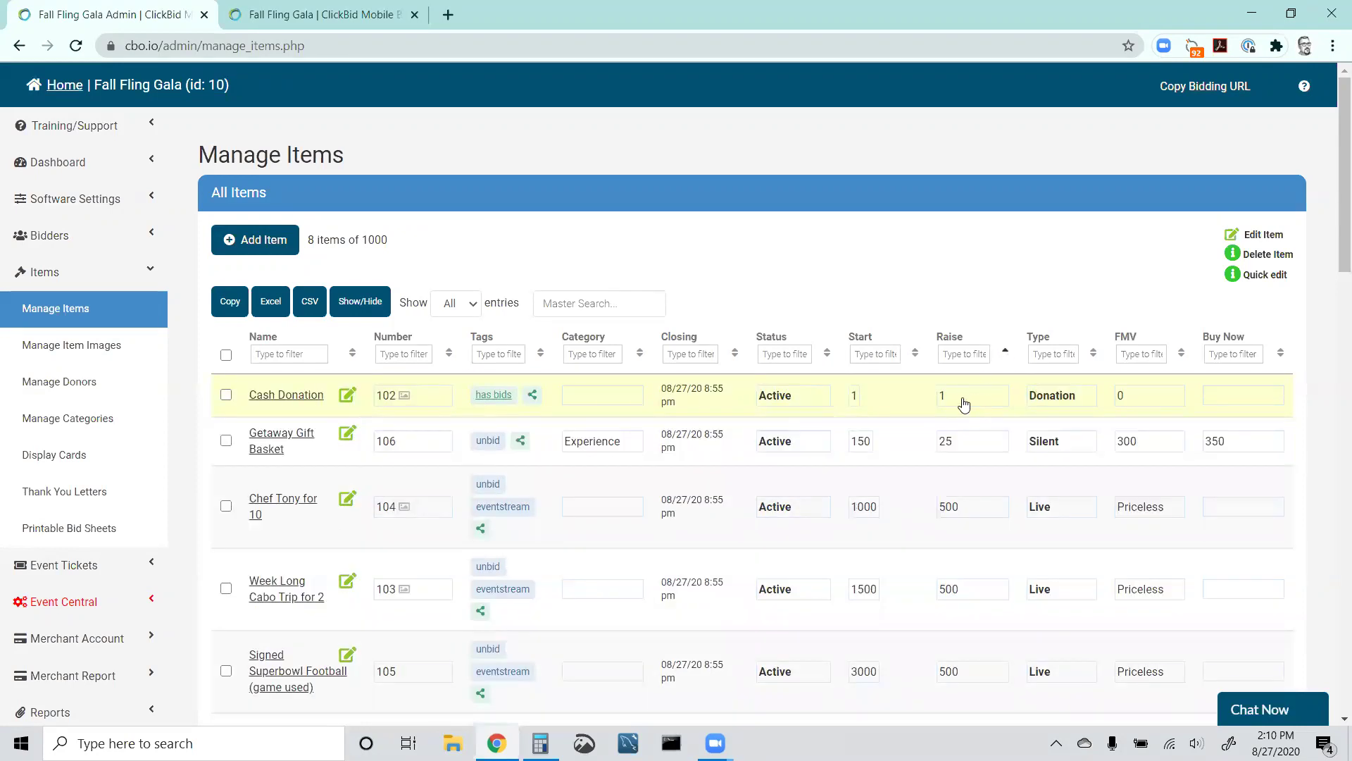
click(1005, 356)
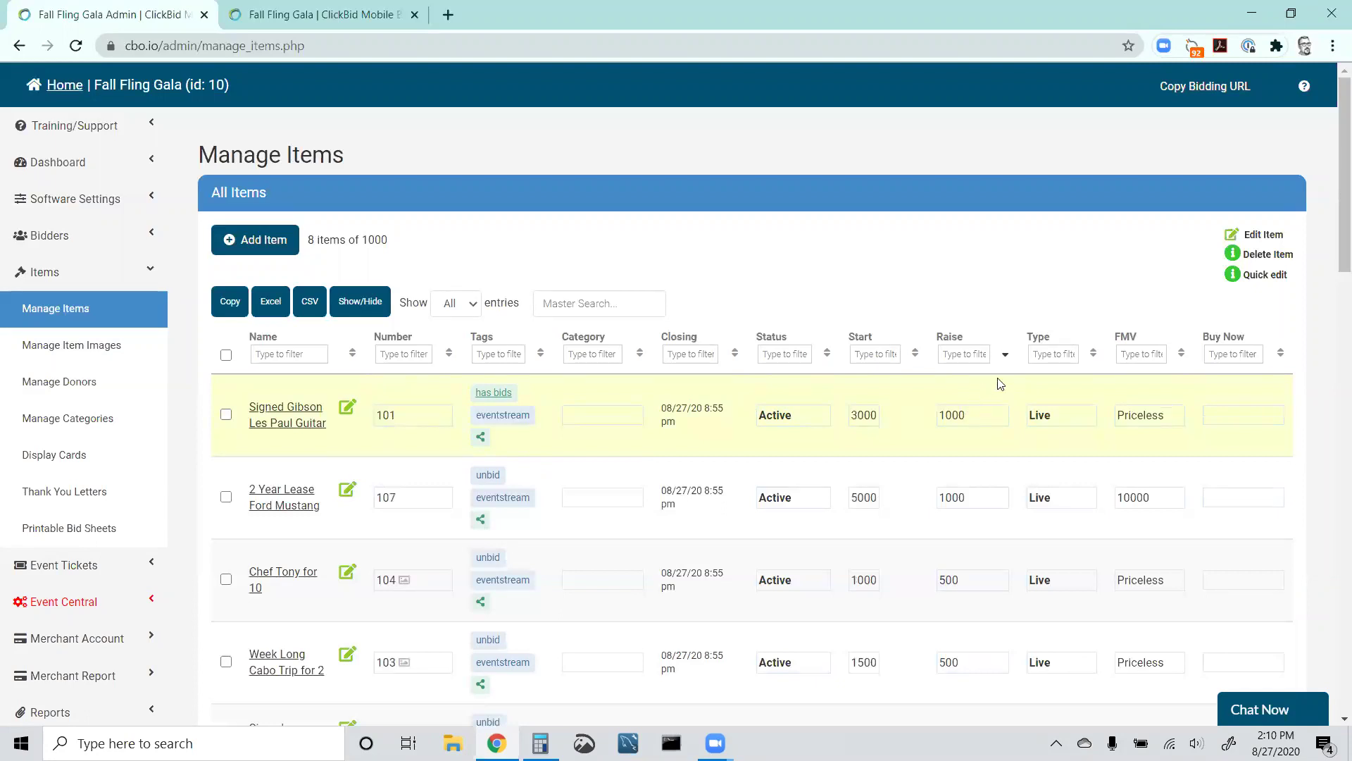
click(1005, 357)
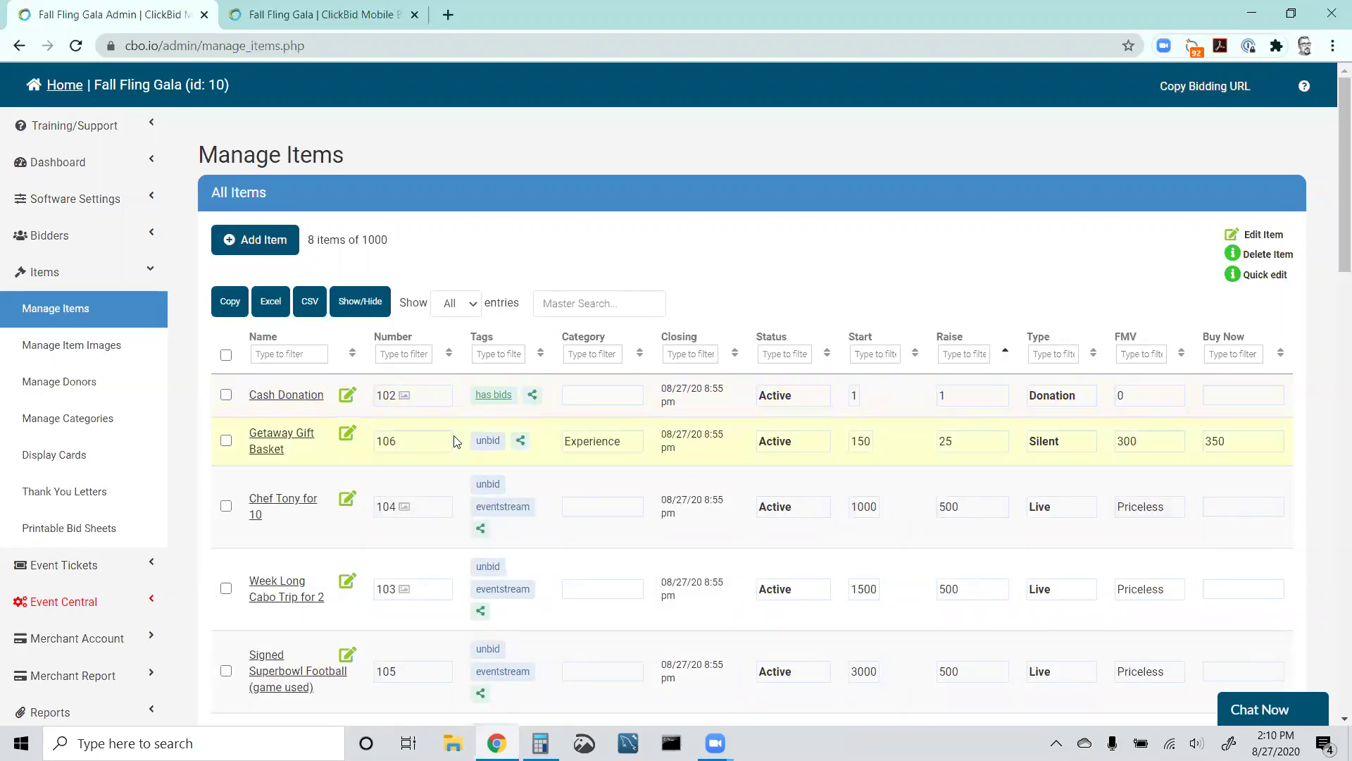
scroll(457, 436, down, 1)
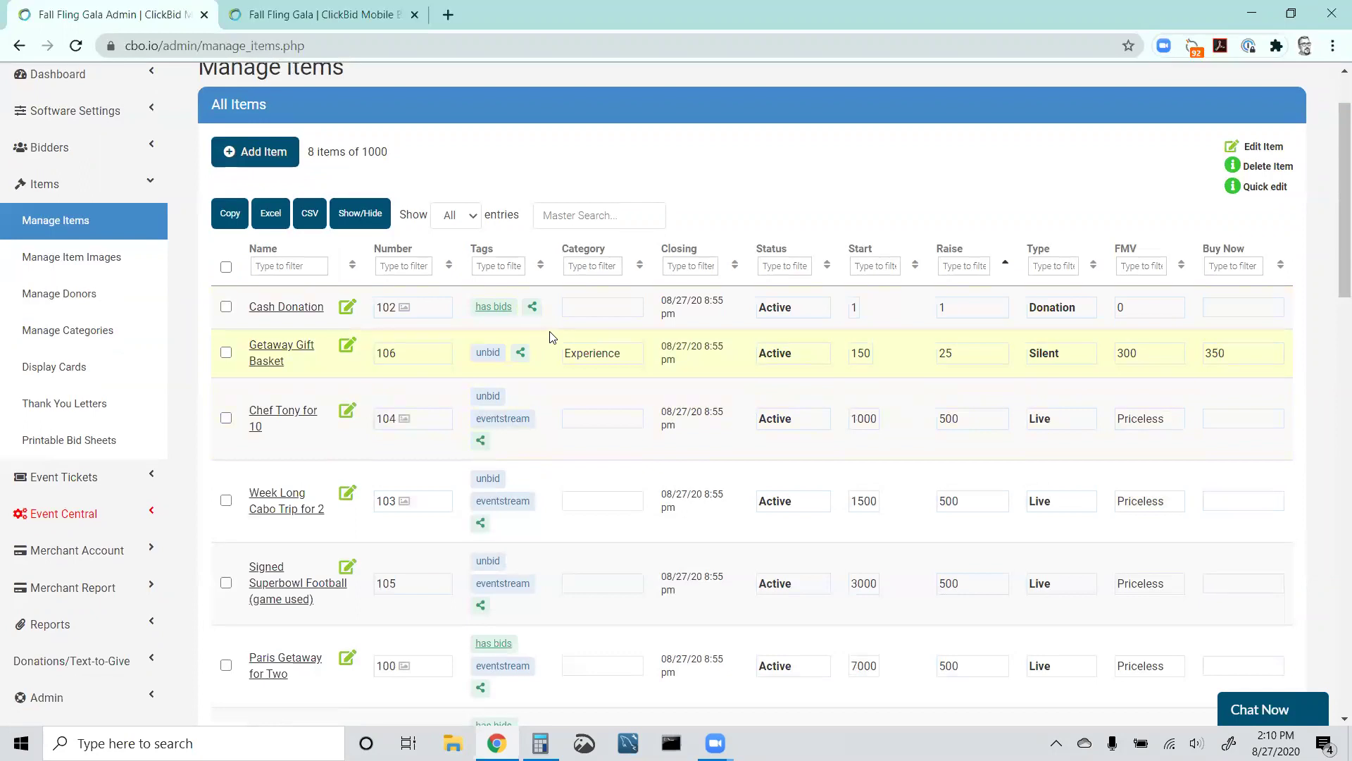
Open the Live Broadcast settings in Event Central.
click(41, 153)
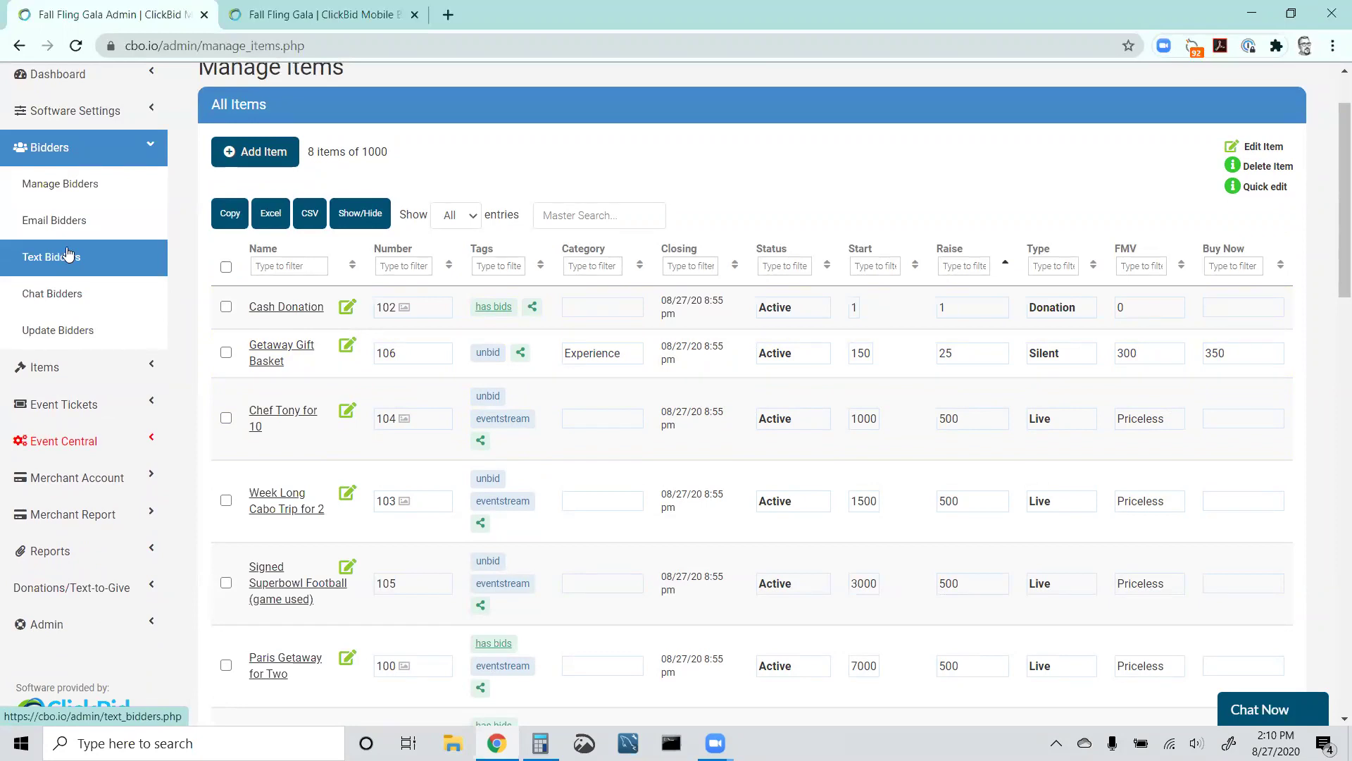
scroll(619, 183, up, 2)
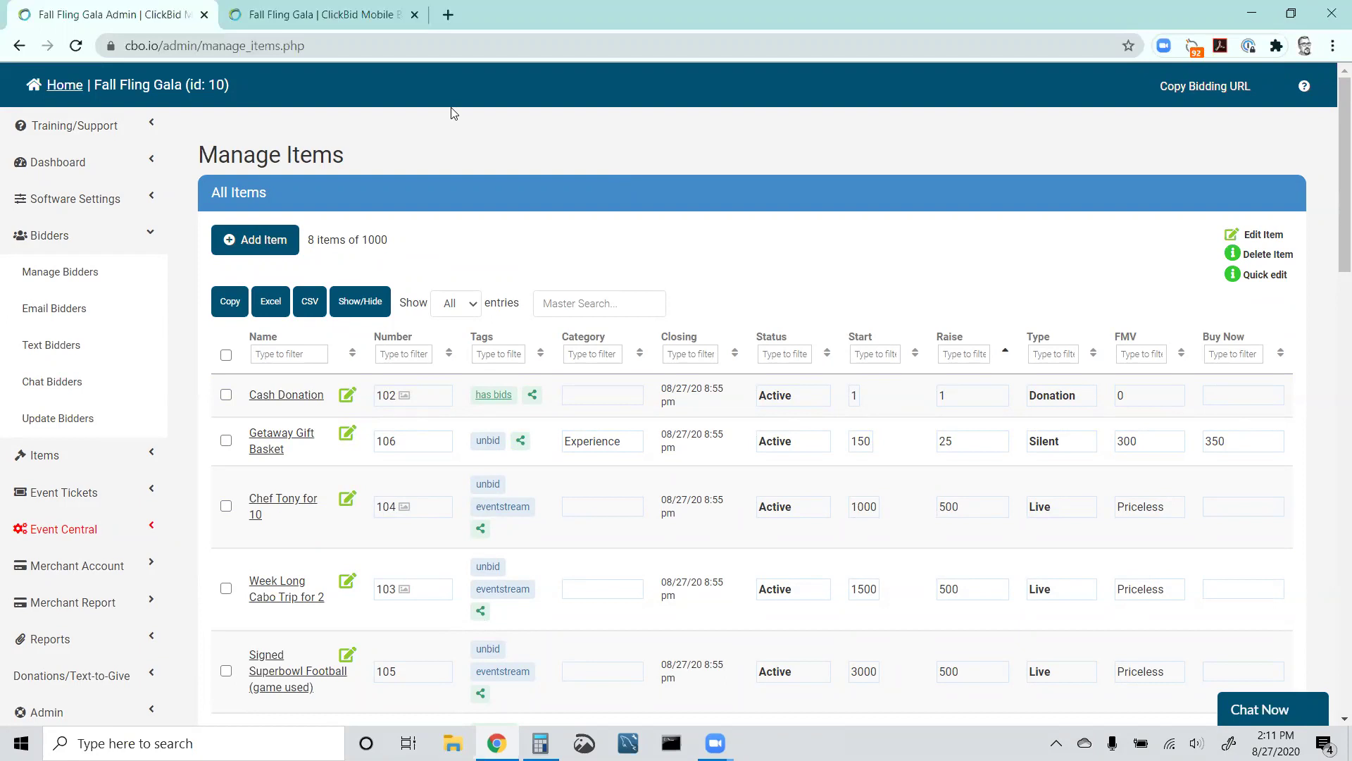
scroll(106, 493, down, 3)
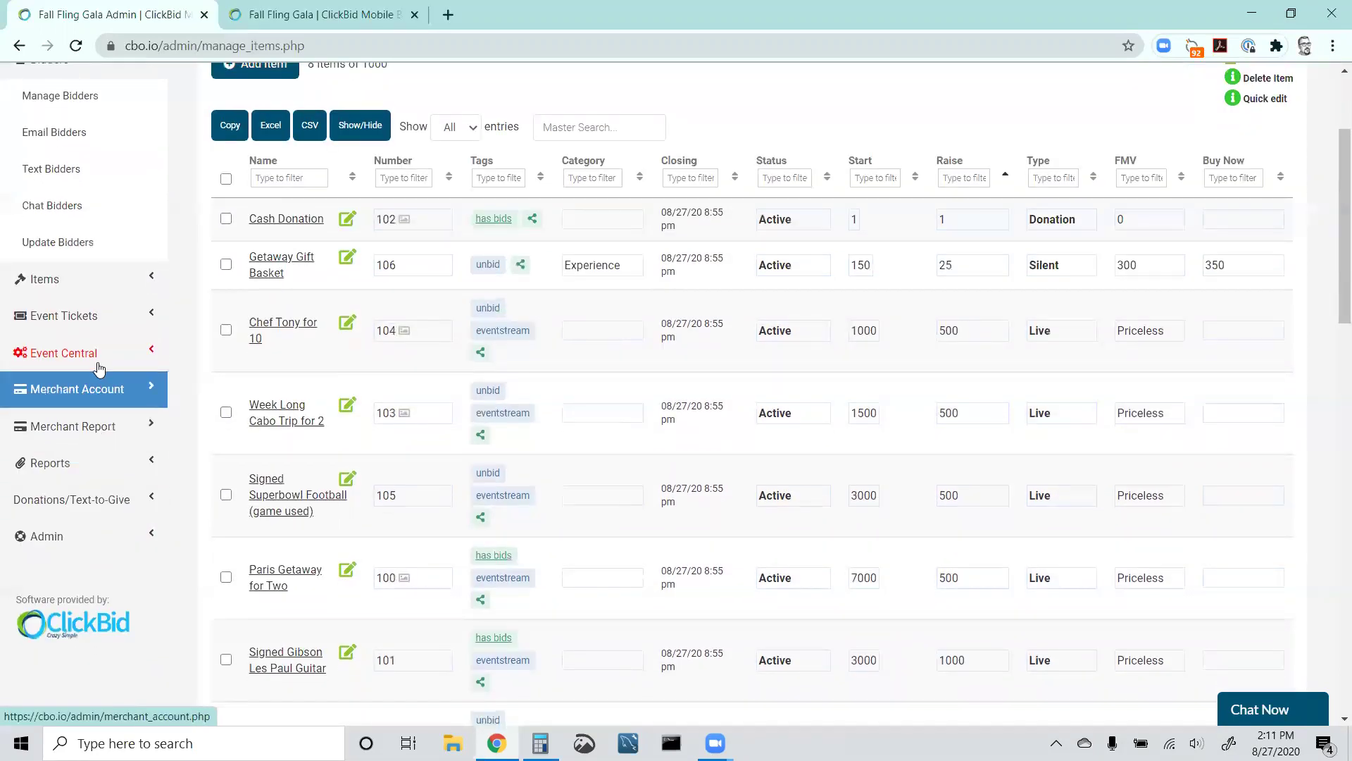
click(97, 356)
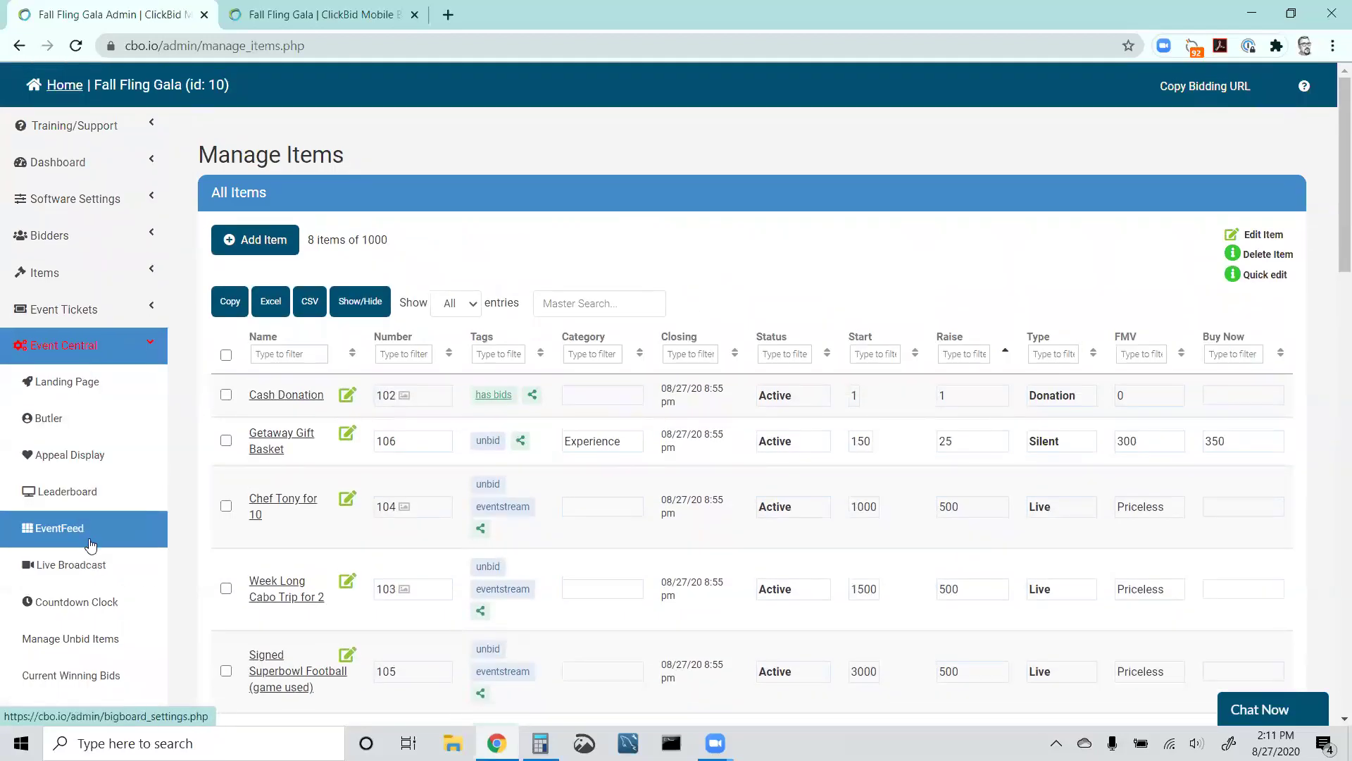
click(96, 572)
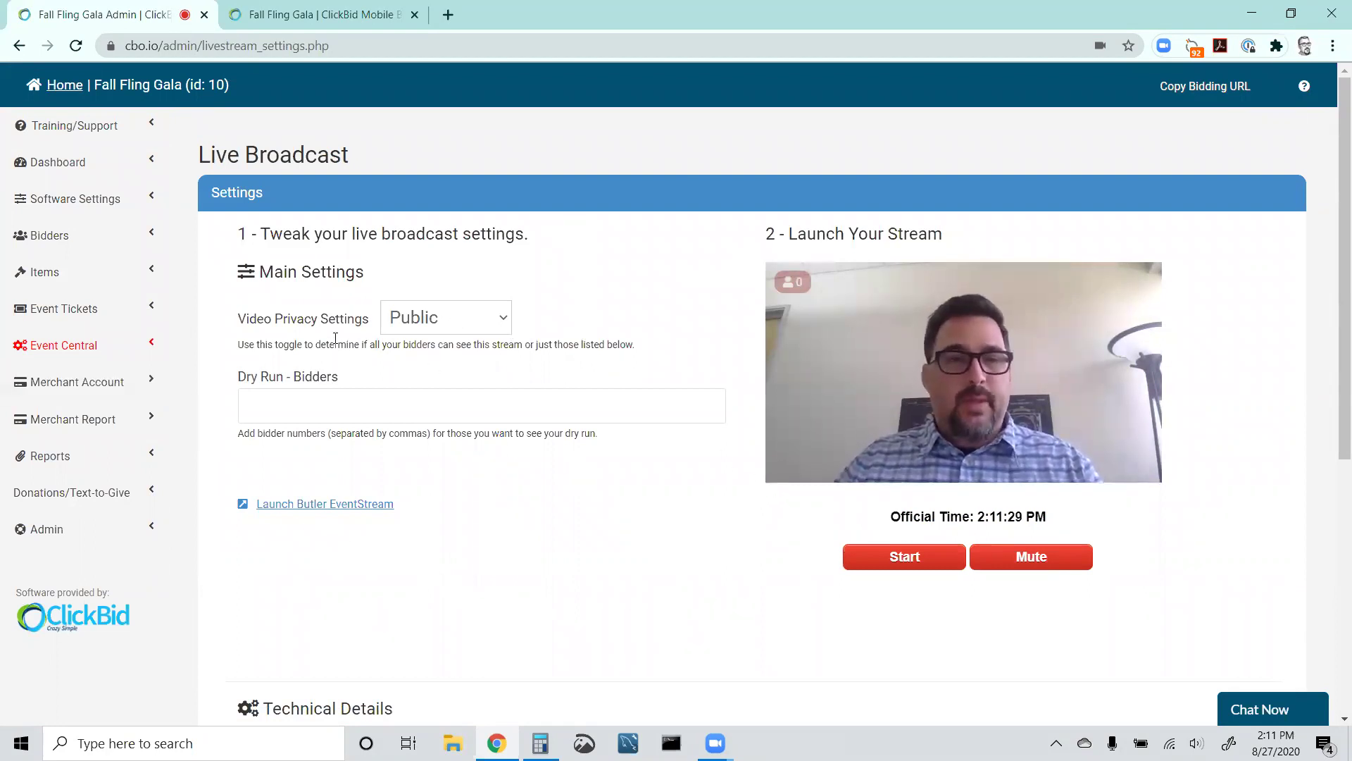
Set the video privacy to Dry Run and limit the dry run to bidders 100, 101 and 105.
click(416, 326)
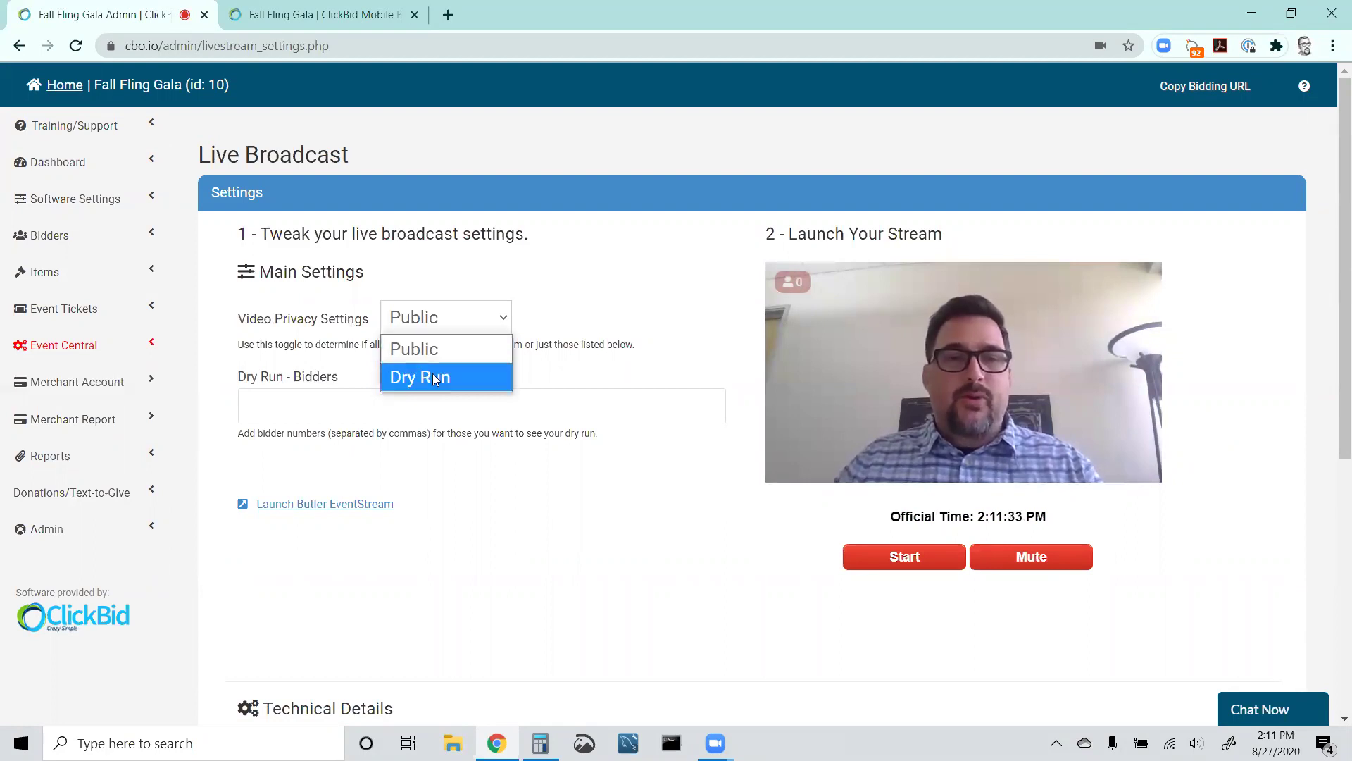
click(432, 339)
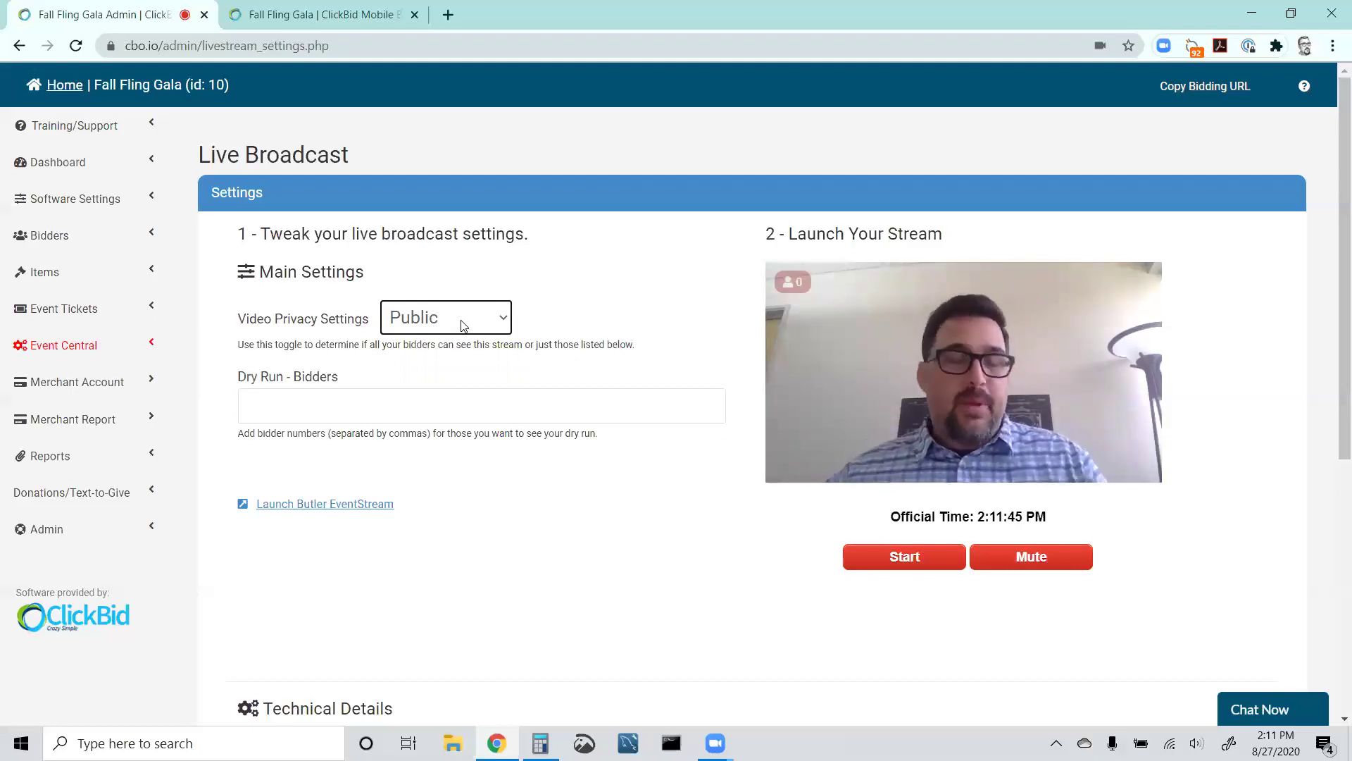
click(461, 325)
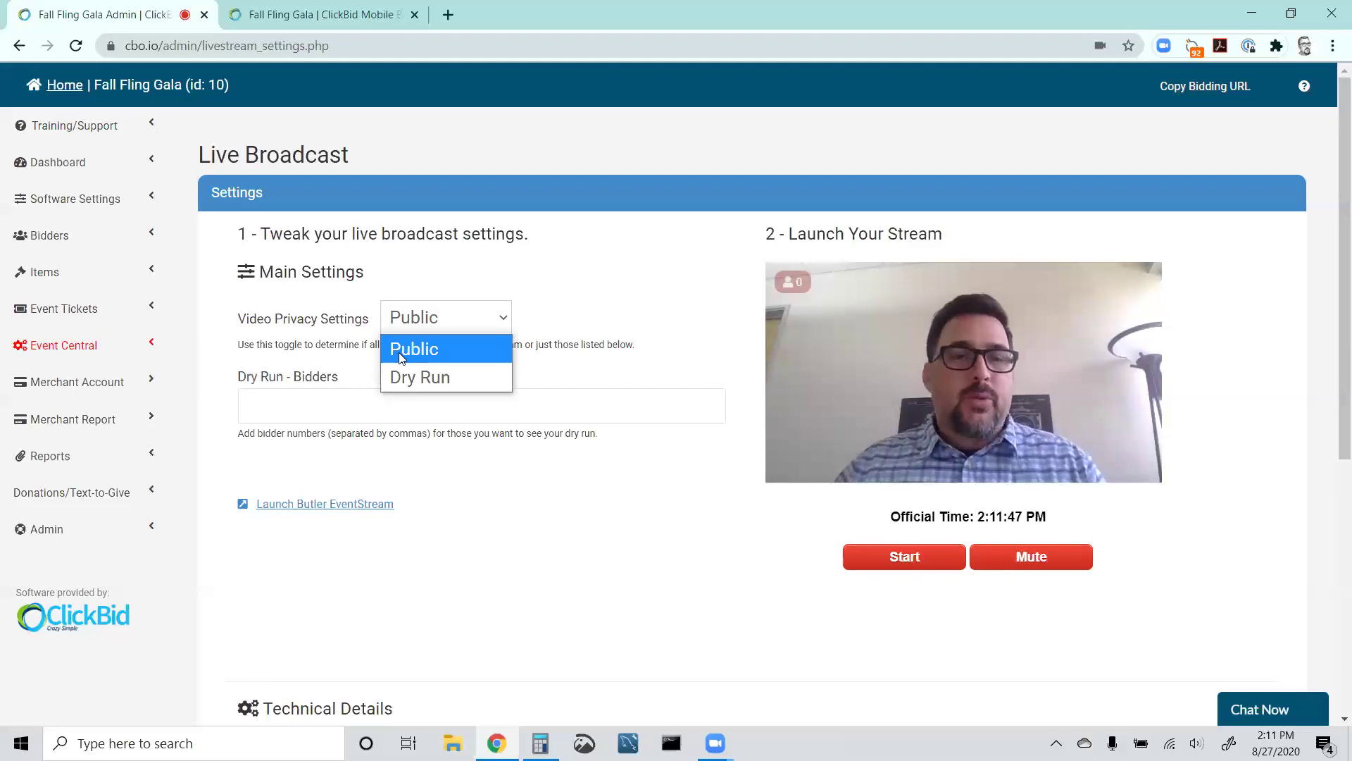
click(414, 378)
click(378, 409)
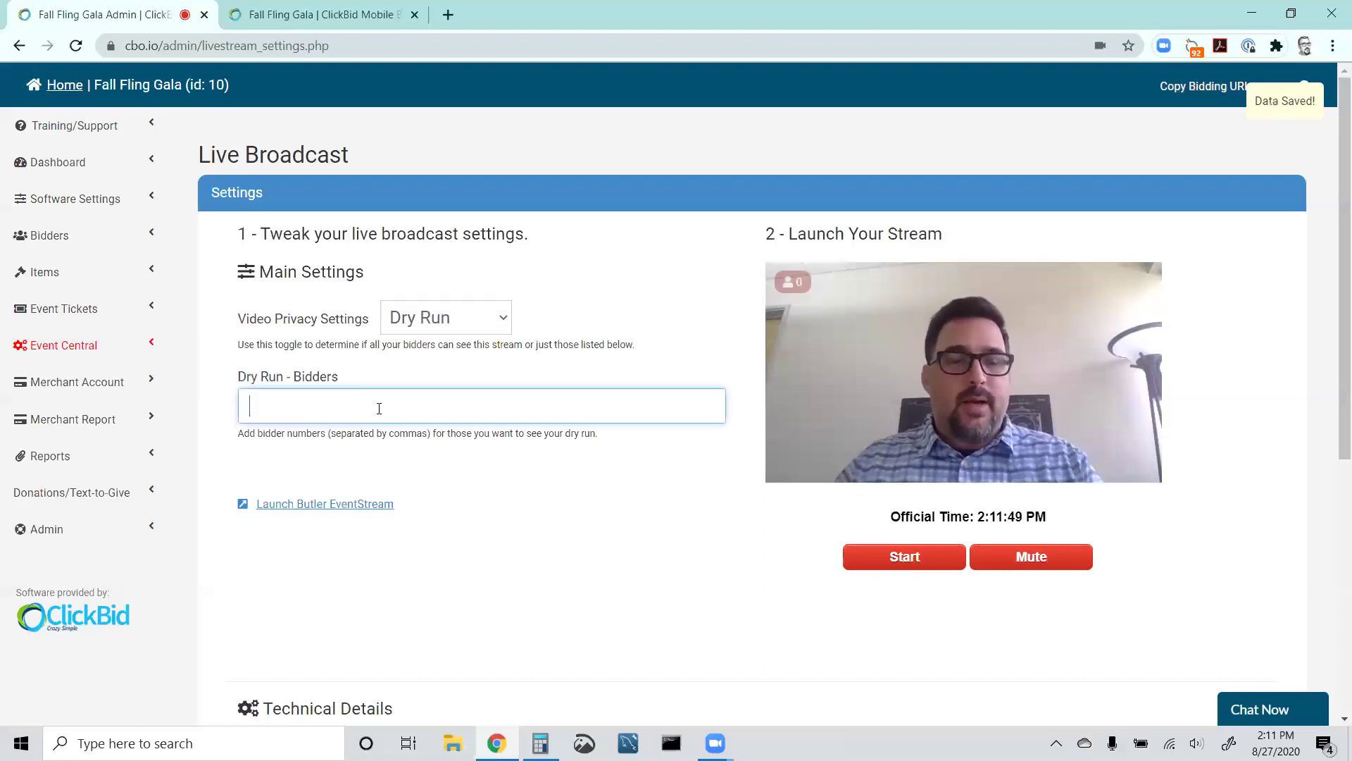
text(100,)
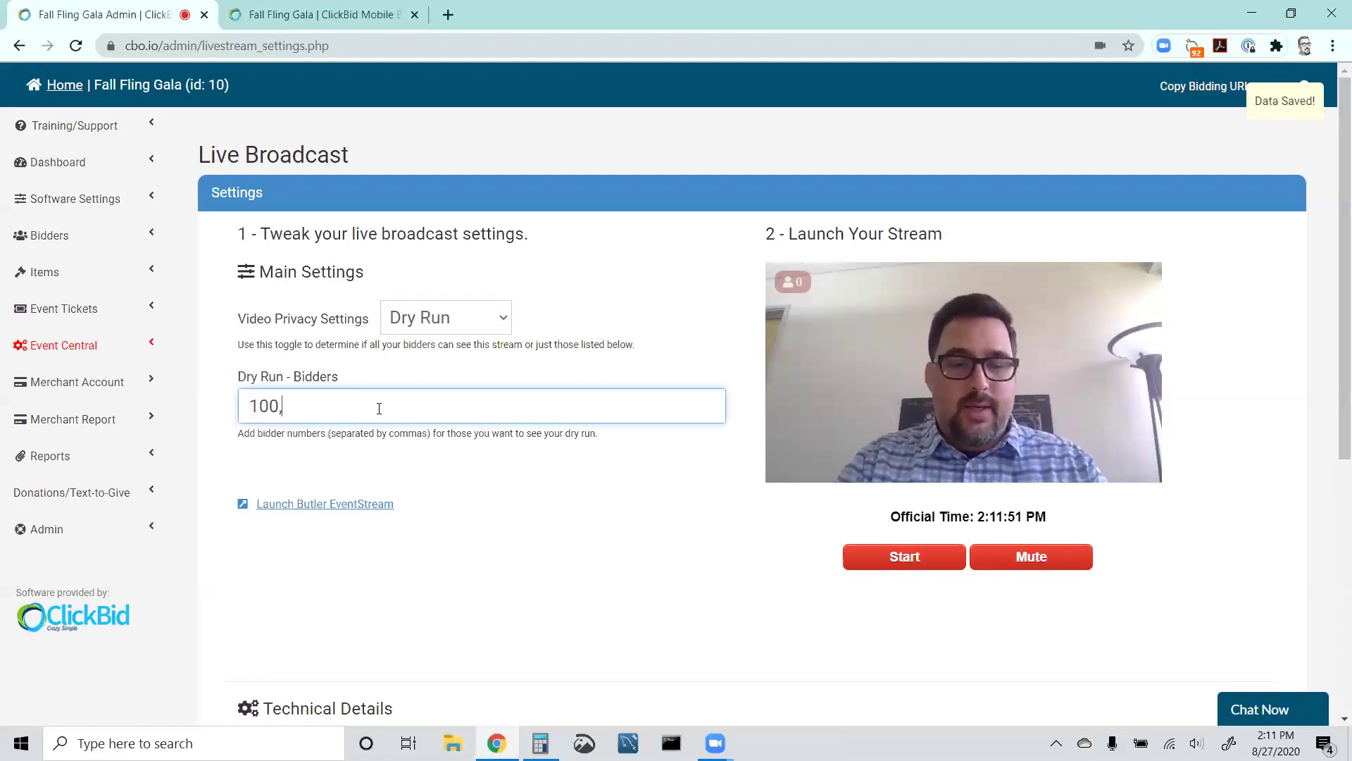
text(101,105)
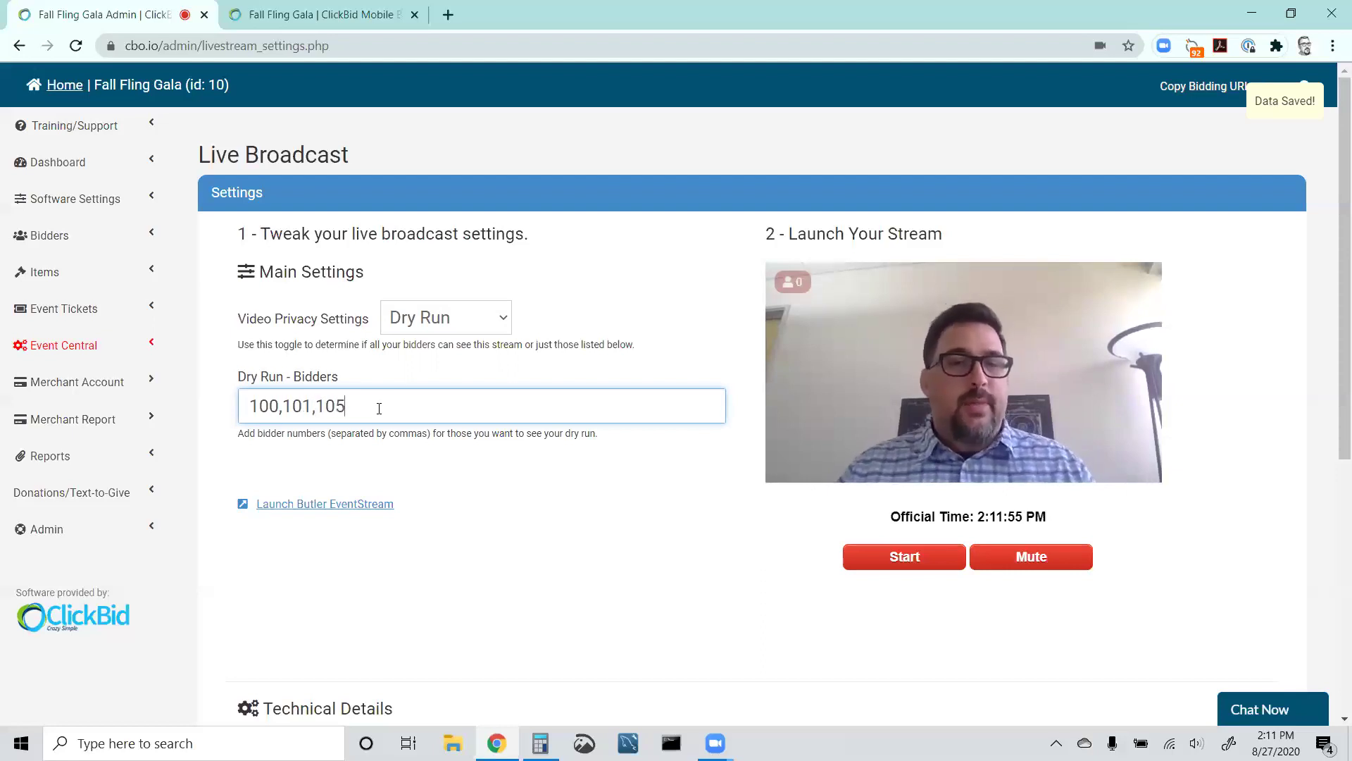
click(413, 483)
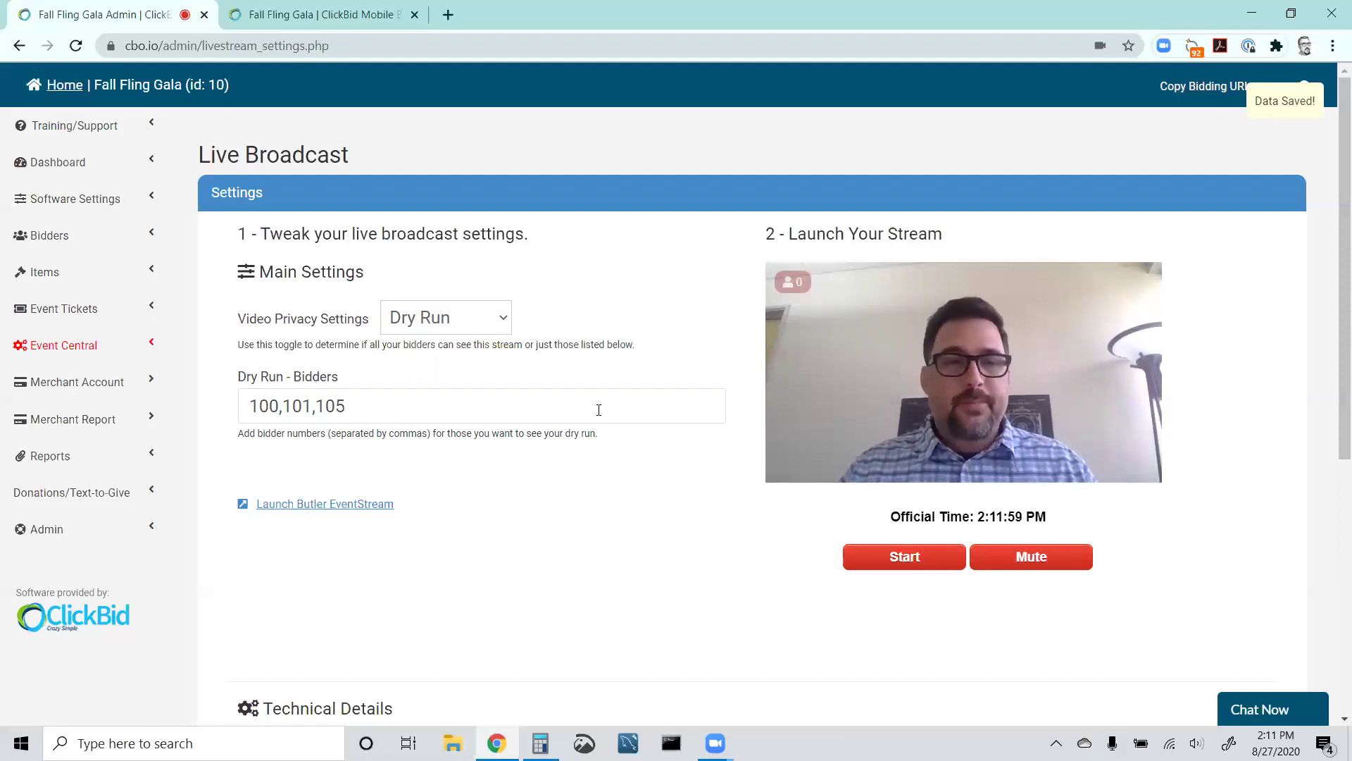
Set the video privacy of the live broadcast to Public.
click(453, 330)
click(449, 345)
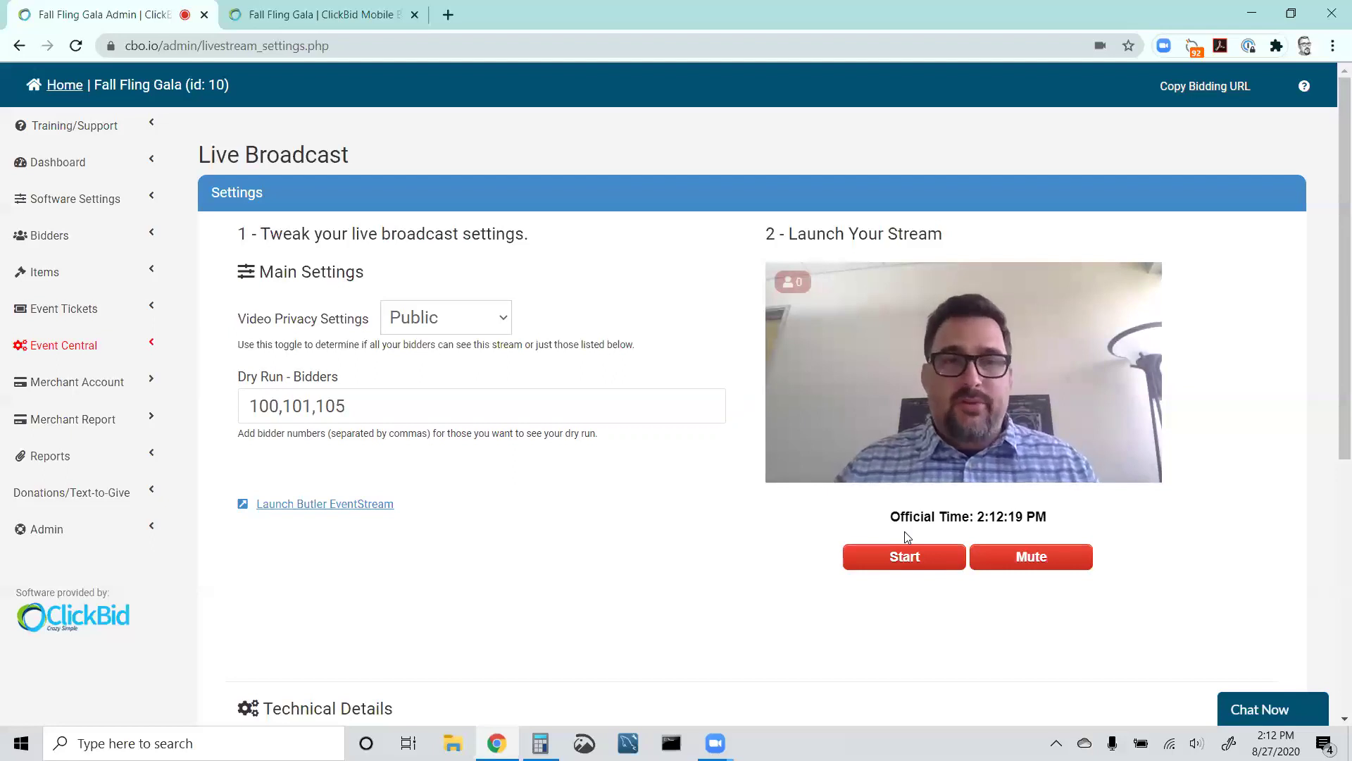
Reload the Live Broadcast settings page and start the video stream.
click(905, 557)
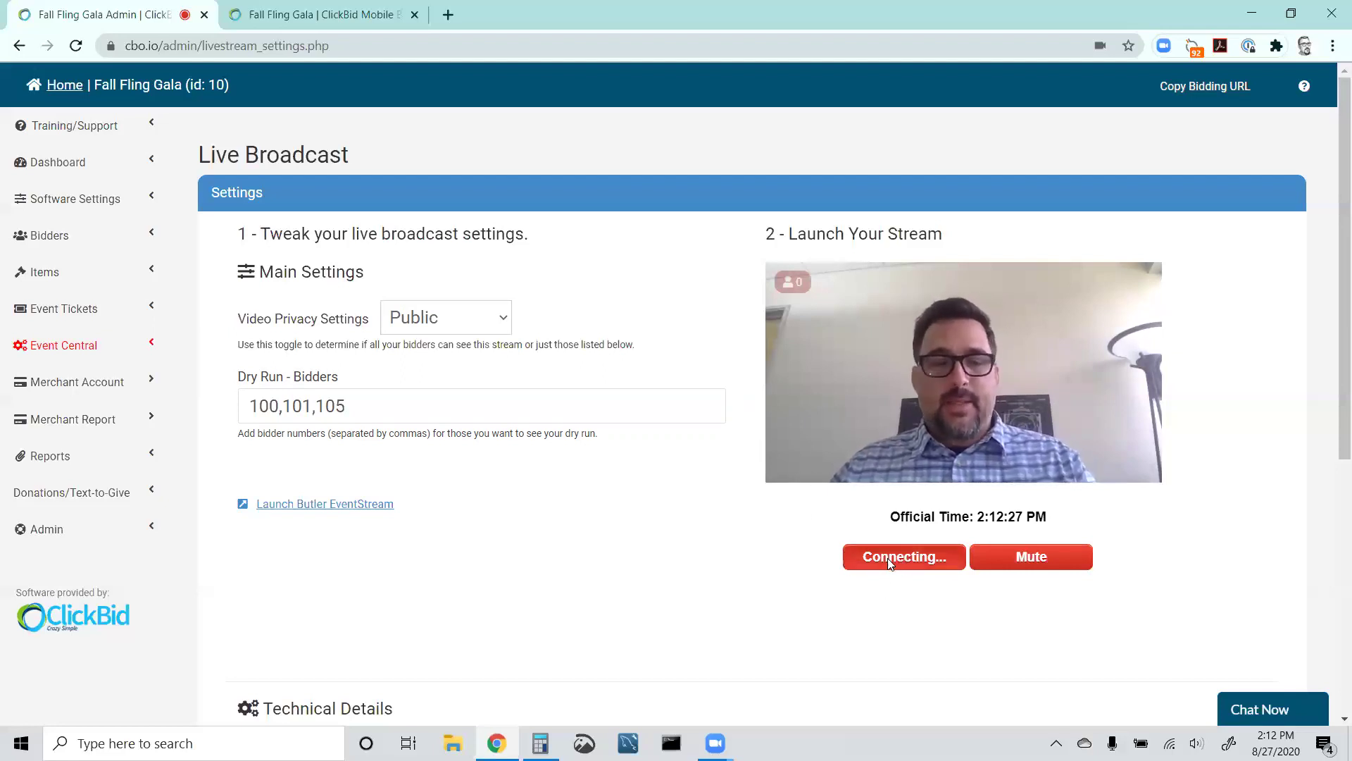
key(F5)
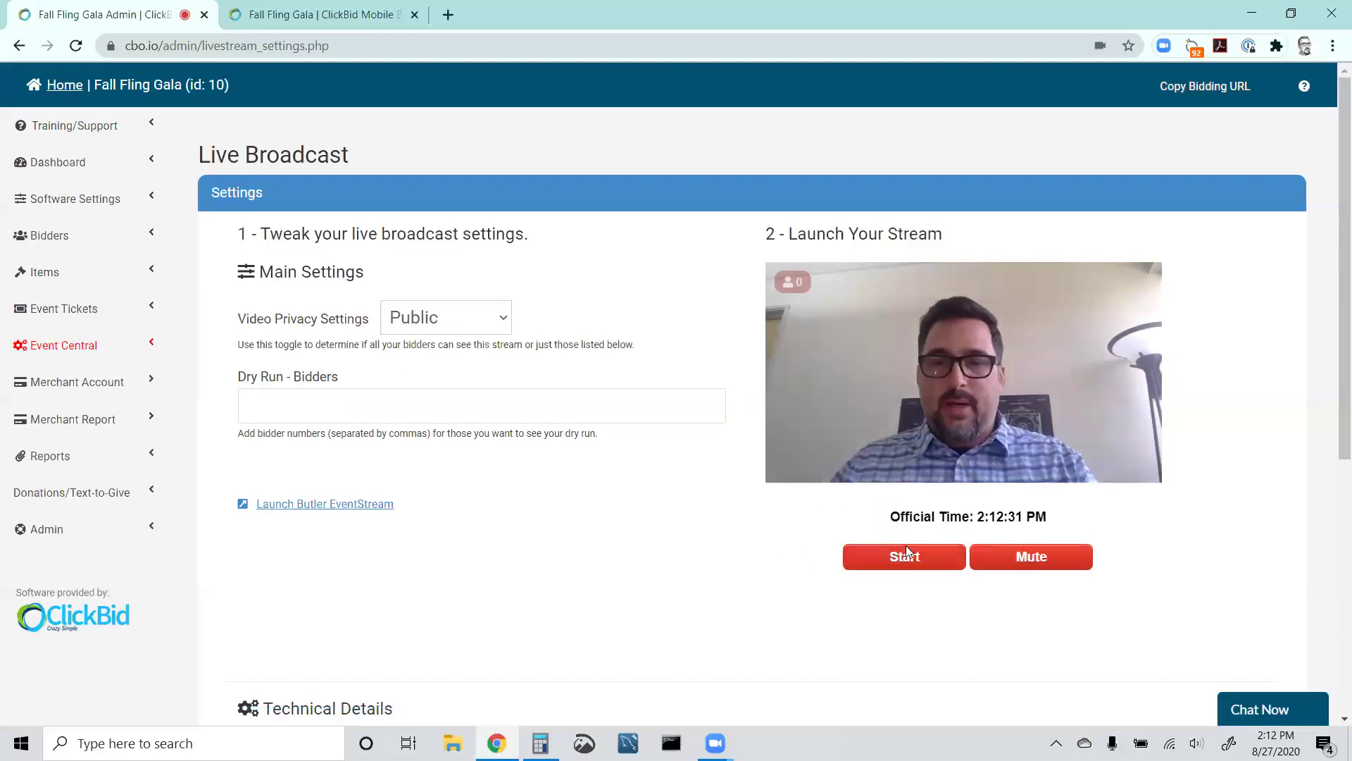
click(905, 557)
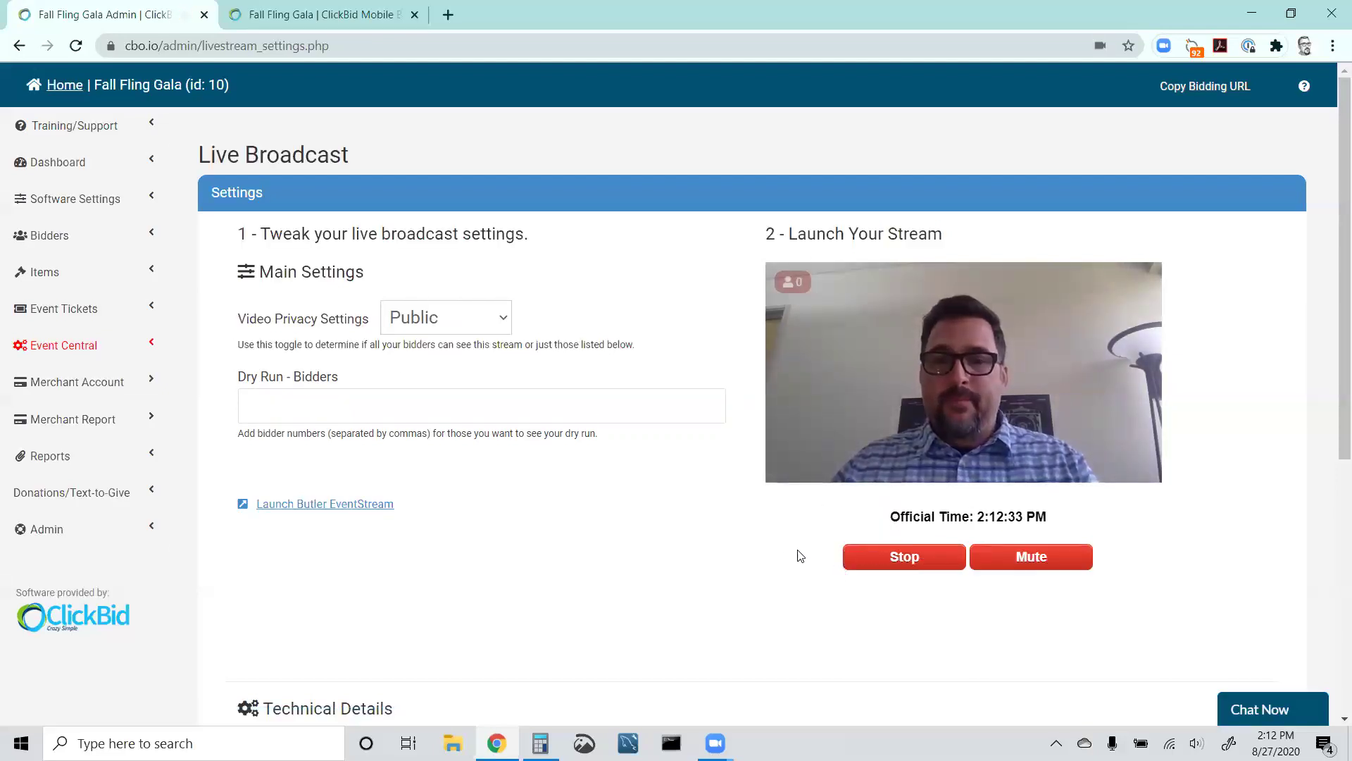
Log in to the Fall Fling Gala mobile bidding page as bidder 100 and continue to the item list.
click(314, 18)
scroll(544, 318, down, 5)
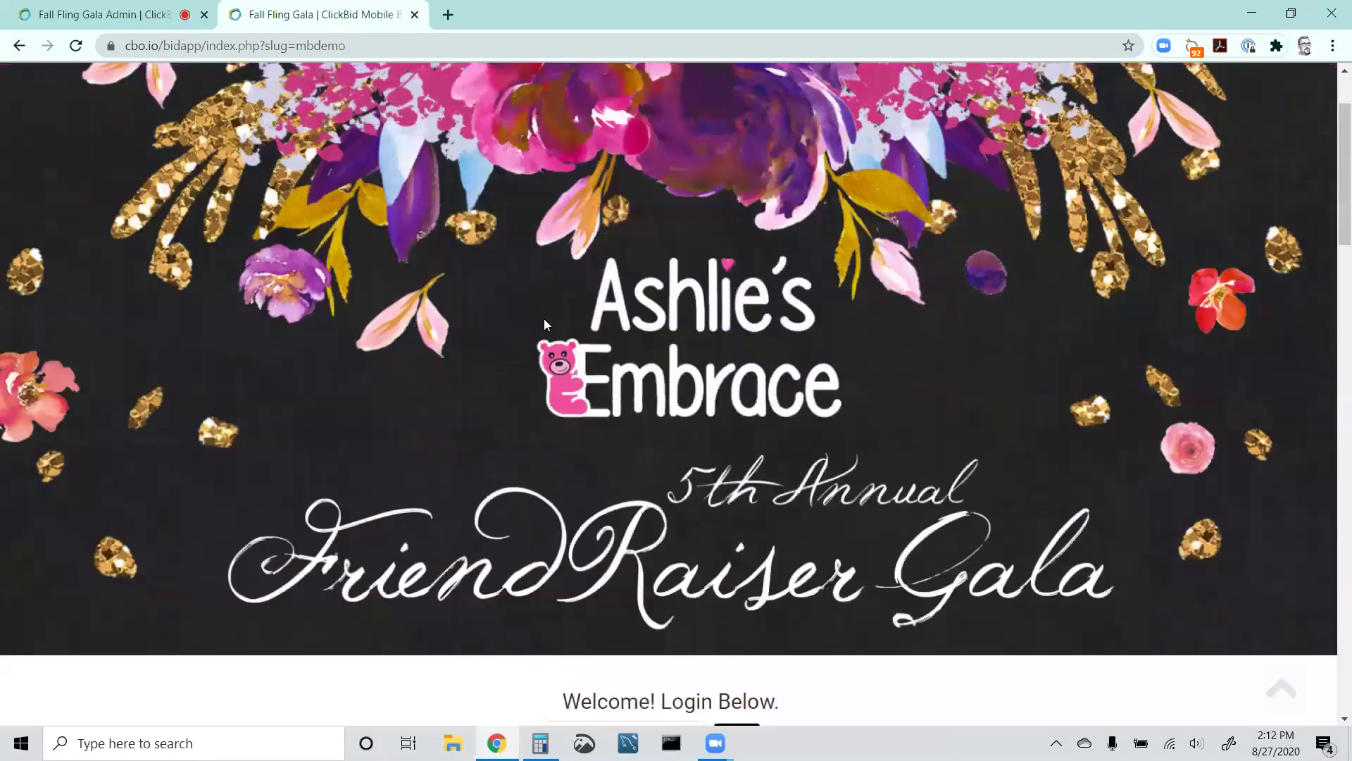
click(591, 530)
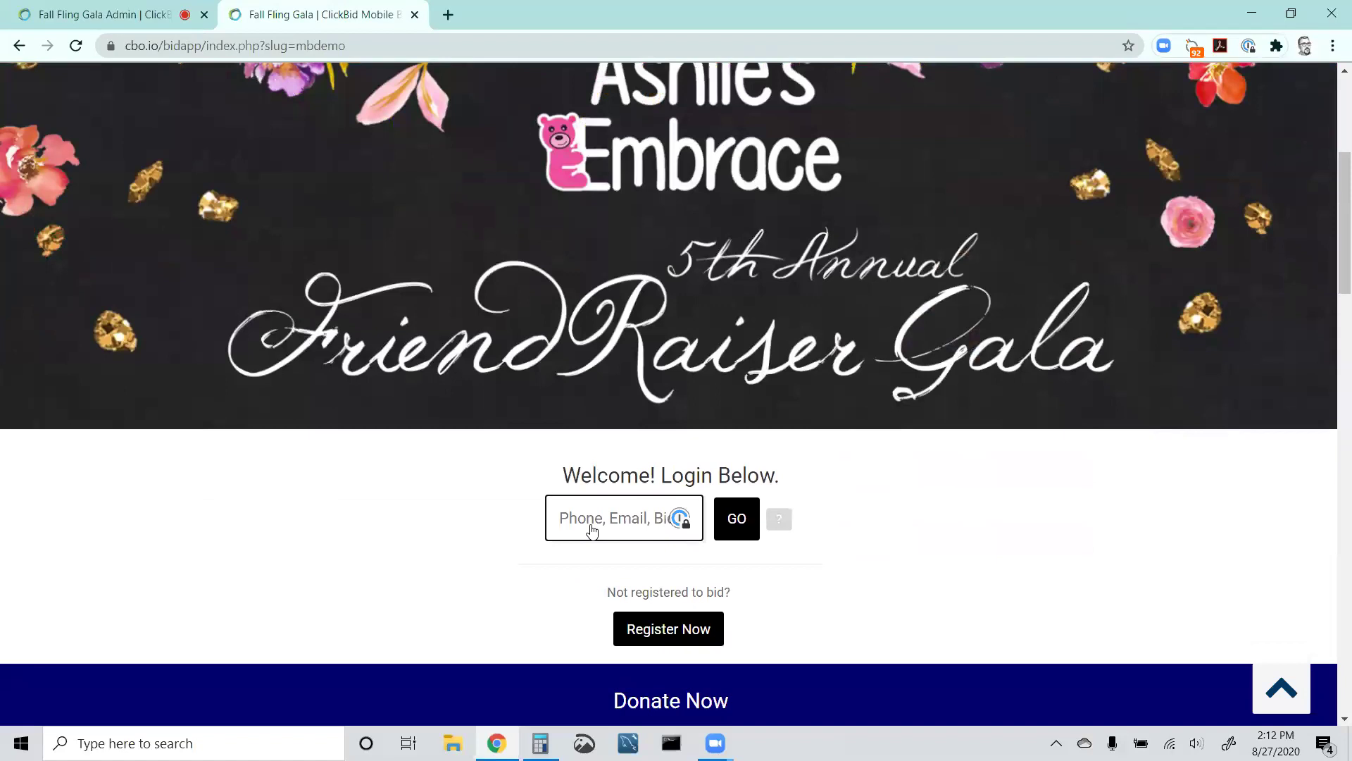
text(100)
click(741, 522)
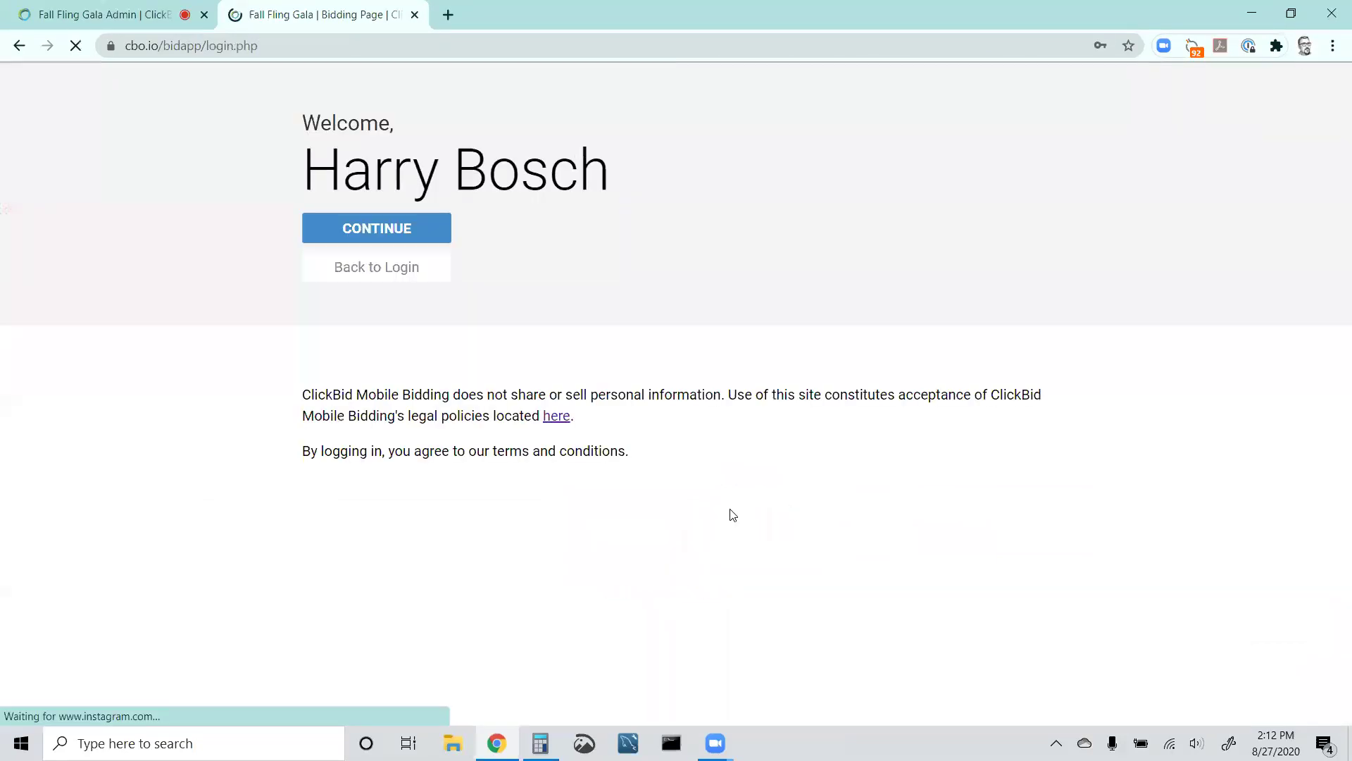
click(362, 230)
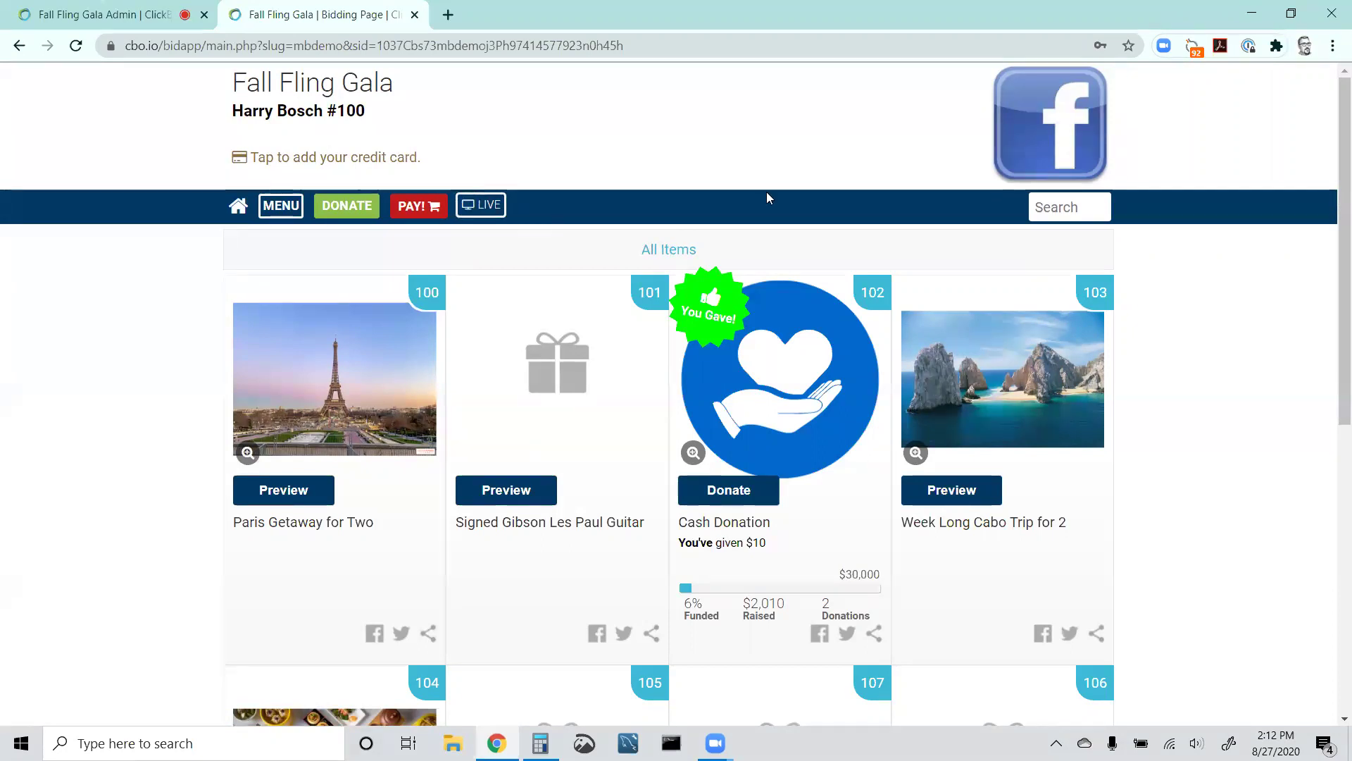
Play the live broadcast in the bidding page's floating video window, then close that window.
click(481, 205)
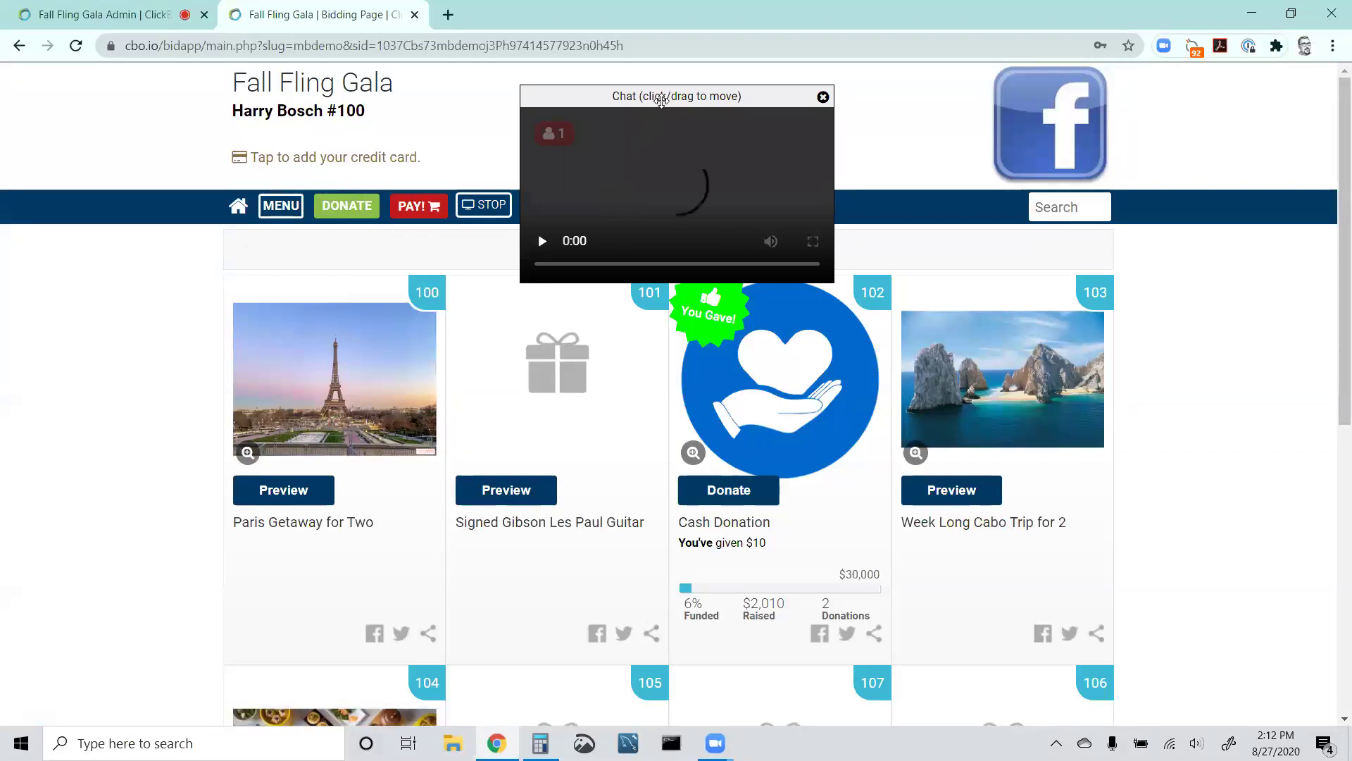
click(542, 241)
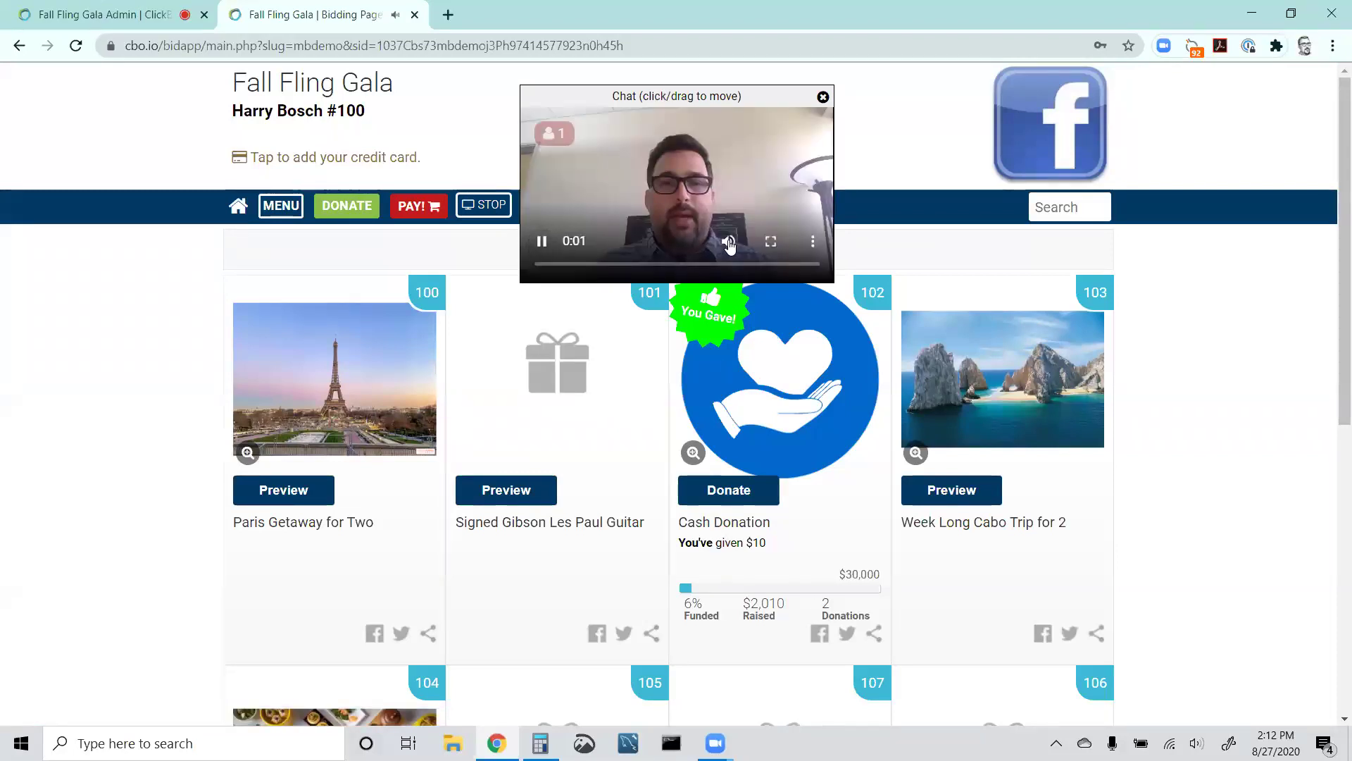
drag(647, 94, 557, 84)
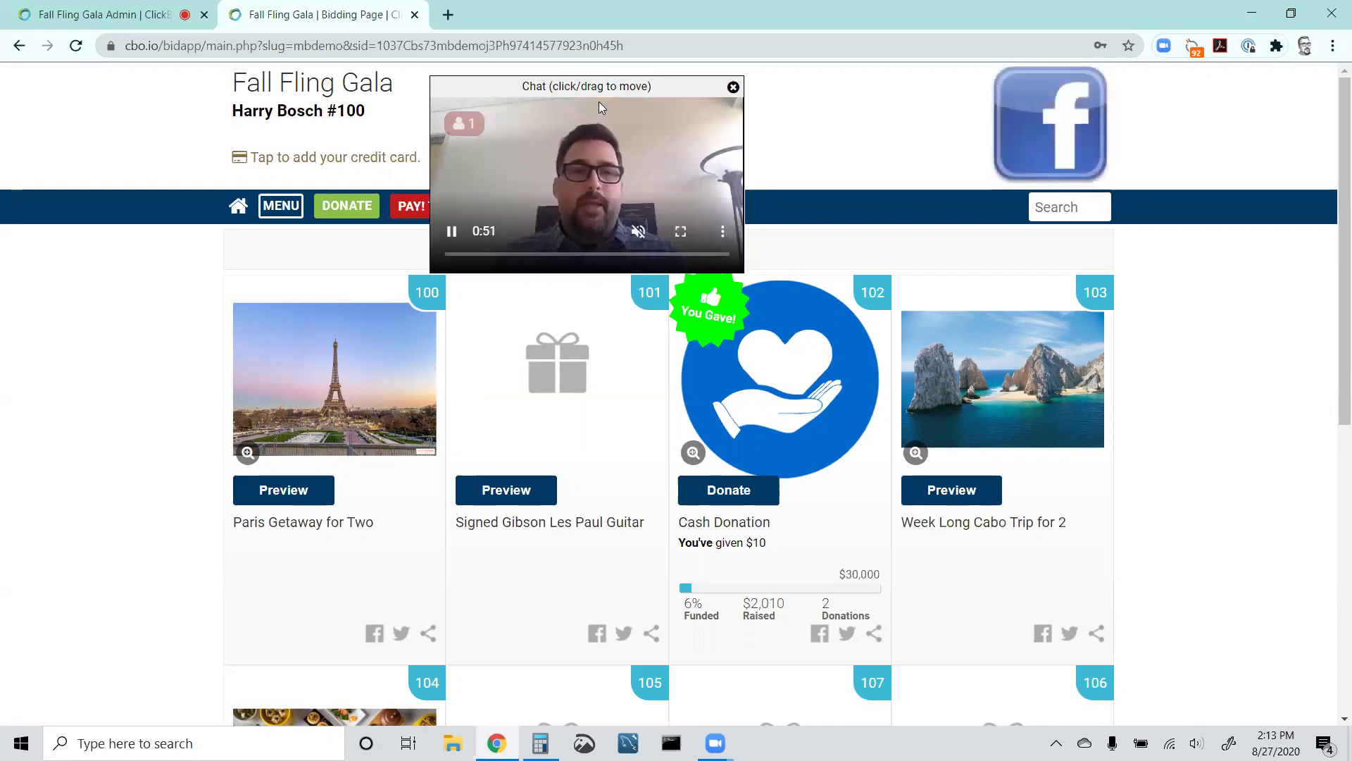
click(733, 87)
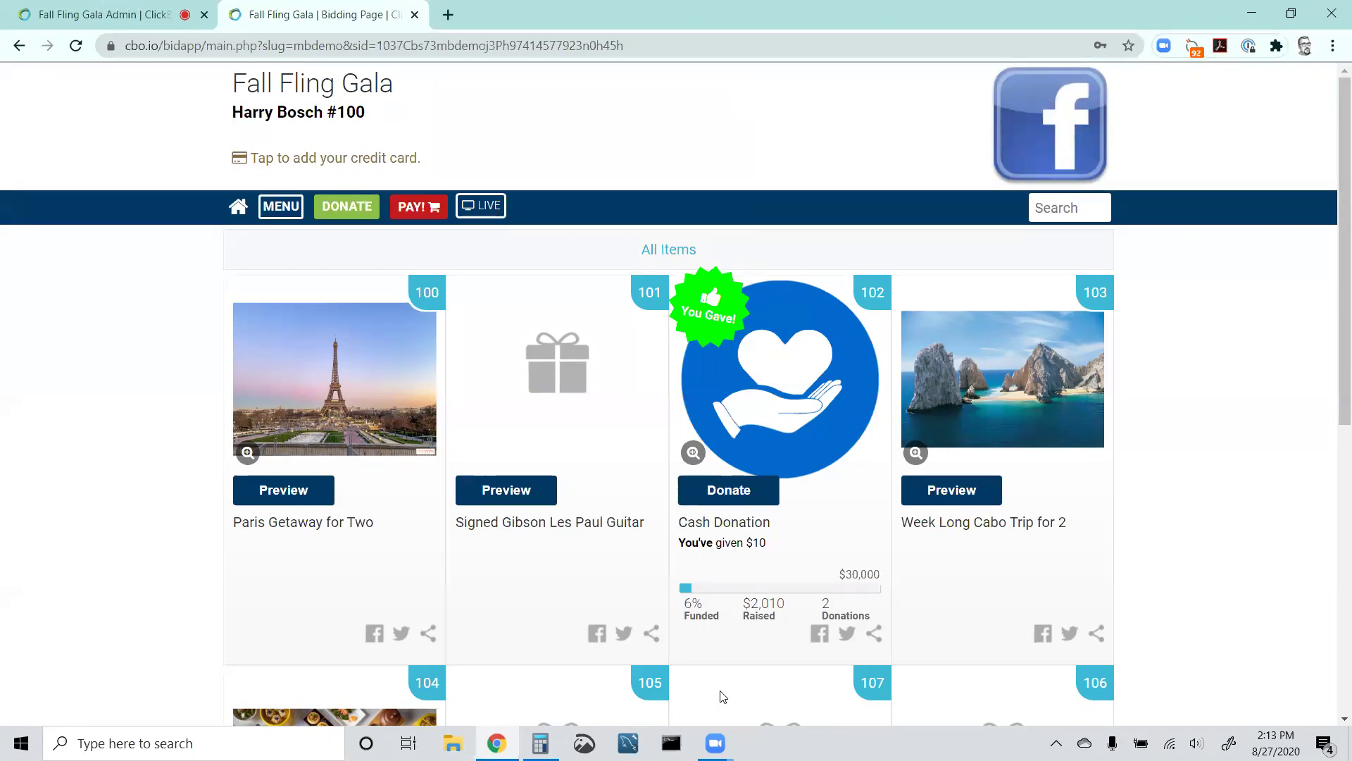
mouse_move(715, 743)
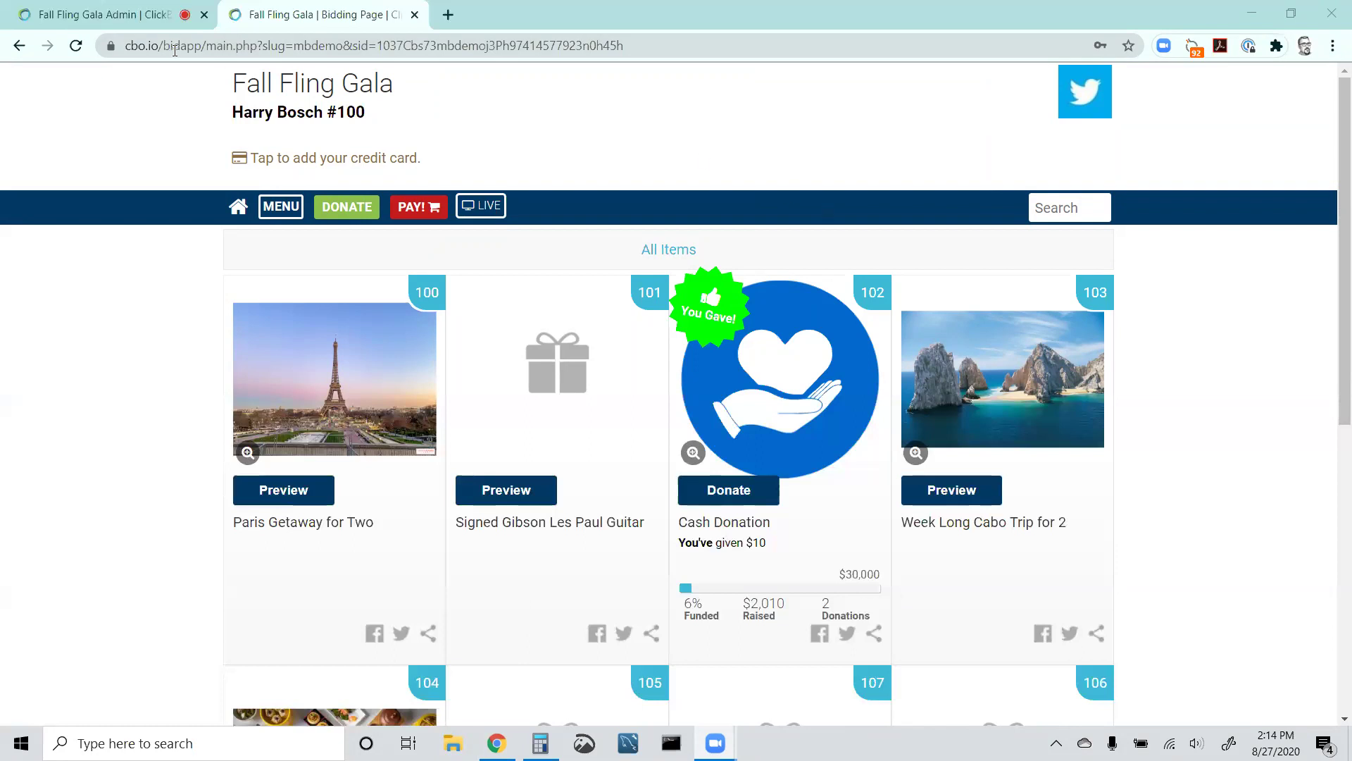
Return to the event admin page and open the Manage Items list.
click(106, 14)
click(78, 271)
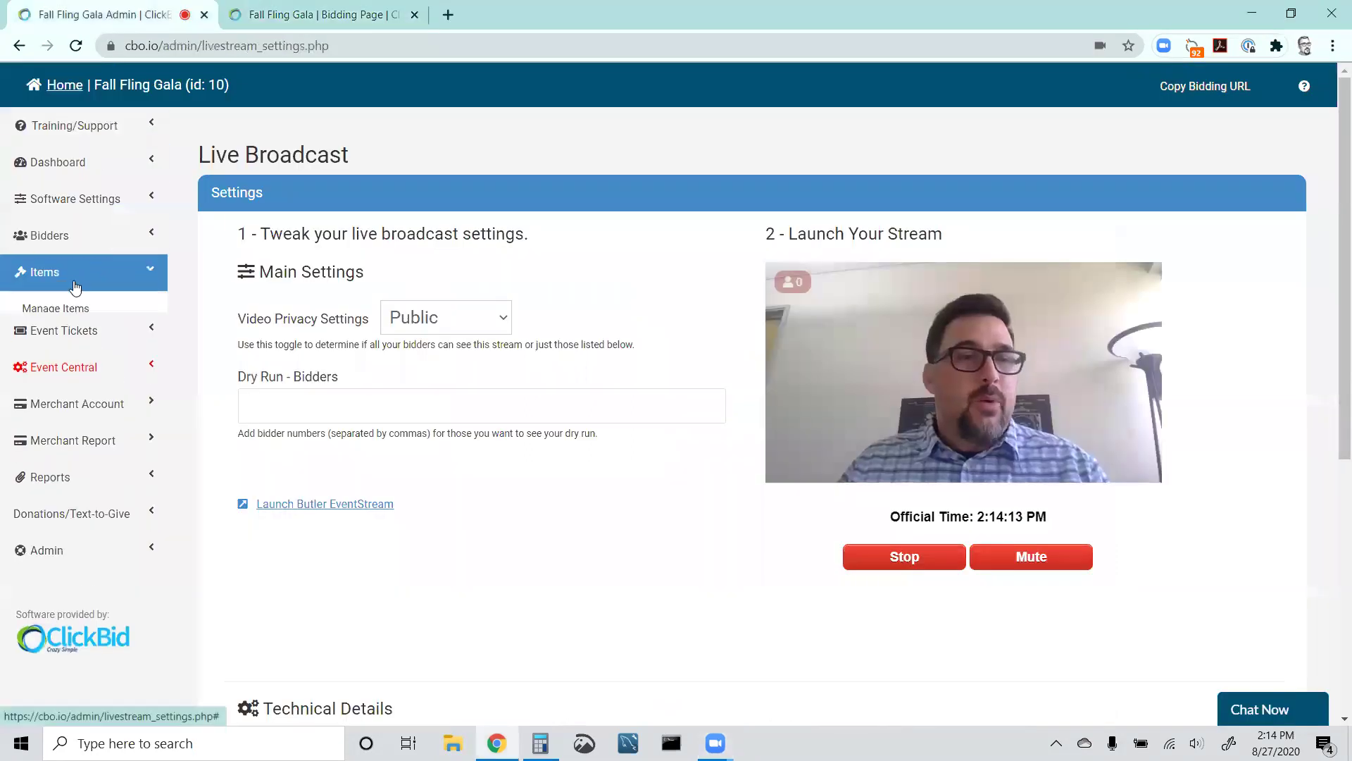
click(95, 308)
scroll(425, 380, down, 4)
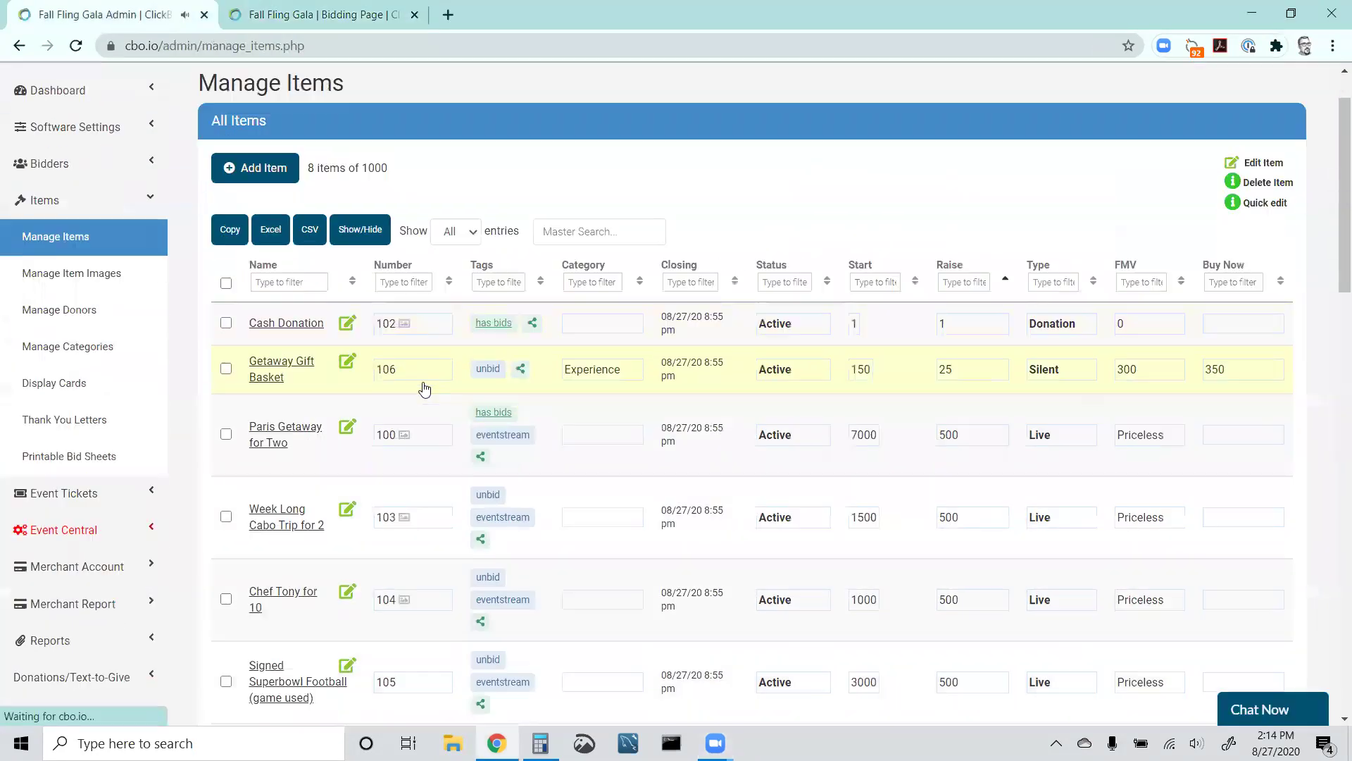
Filter the item list by the tag "eventstream".
click(510, 179)
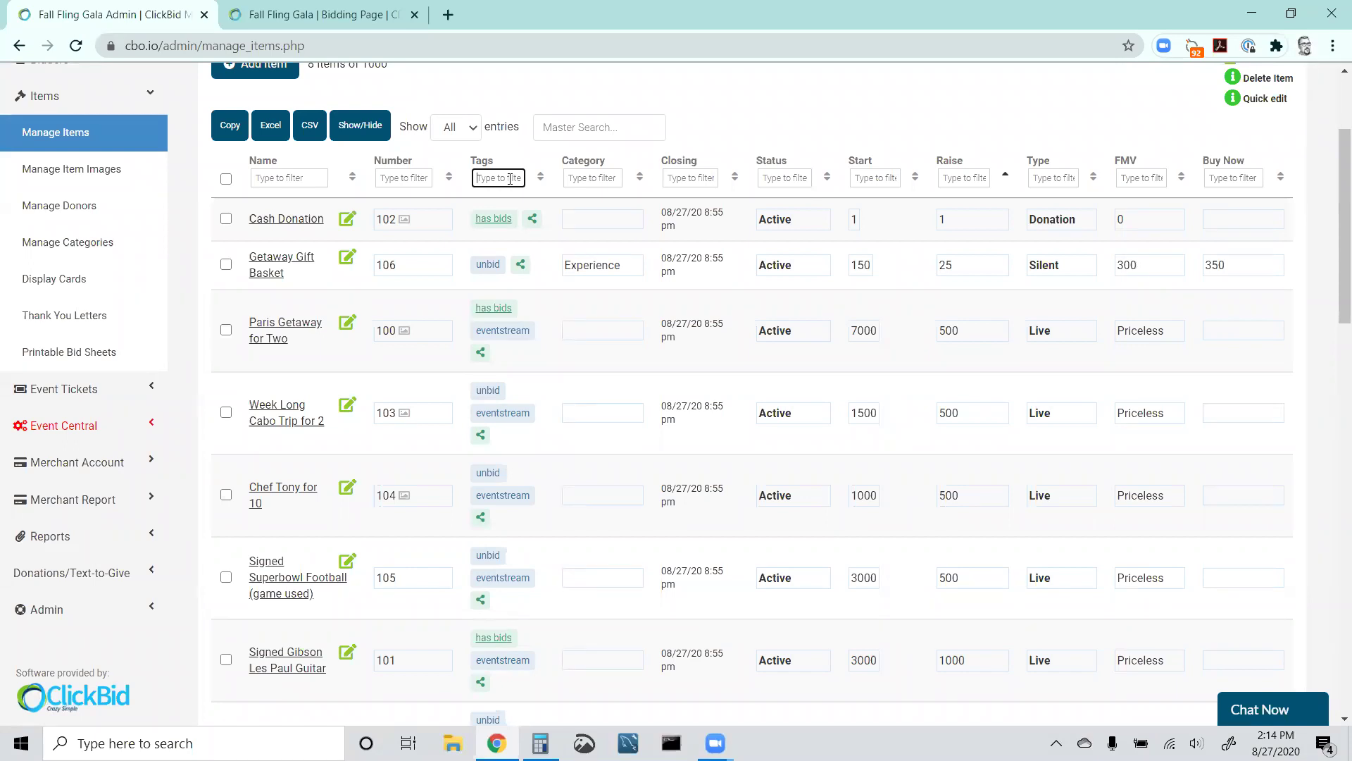
text(eventster)
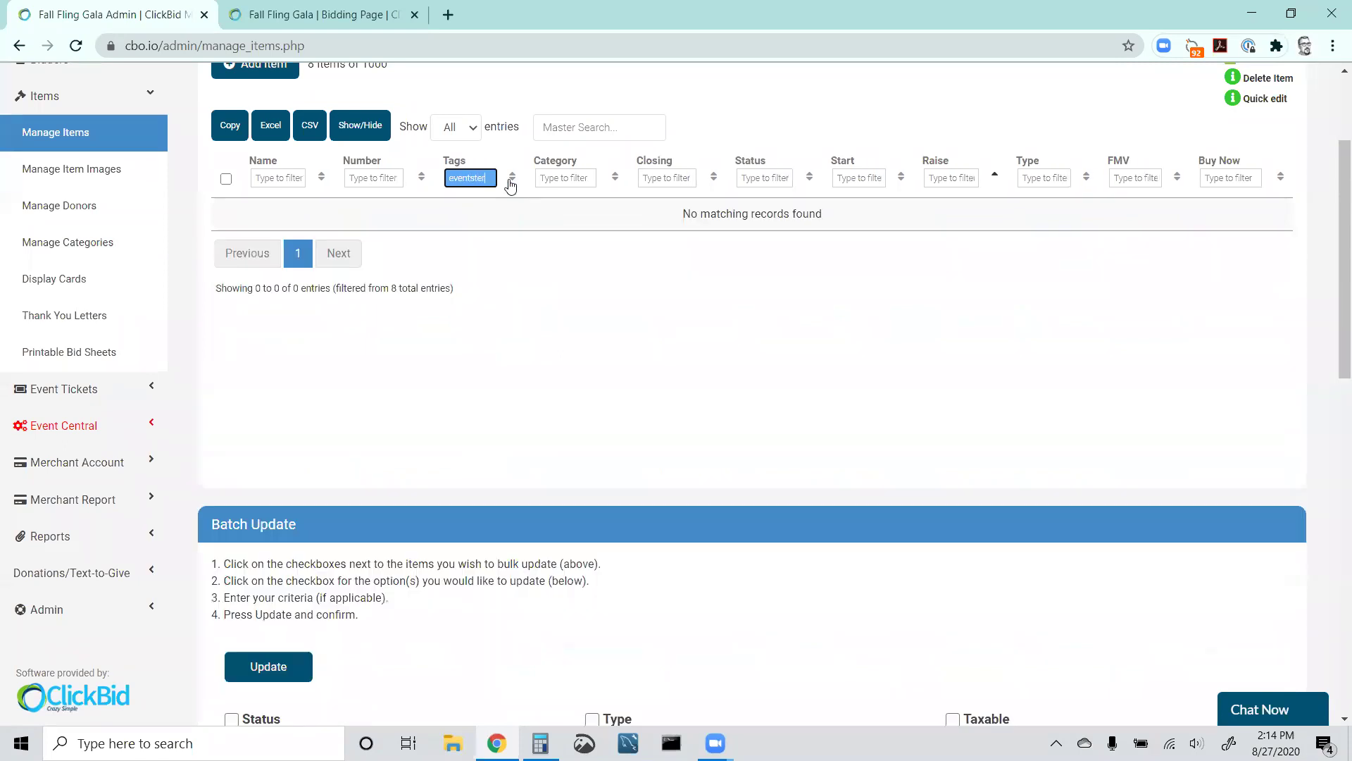
key(BackSpace)
key(BackSpace)
text(ream)
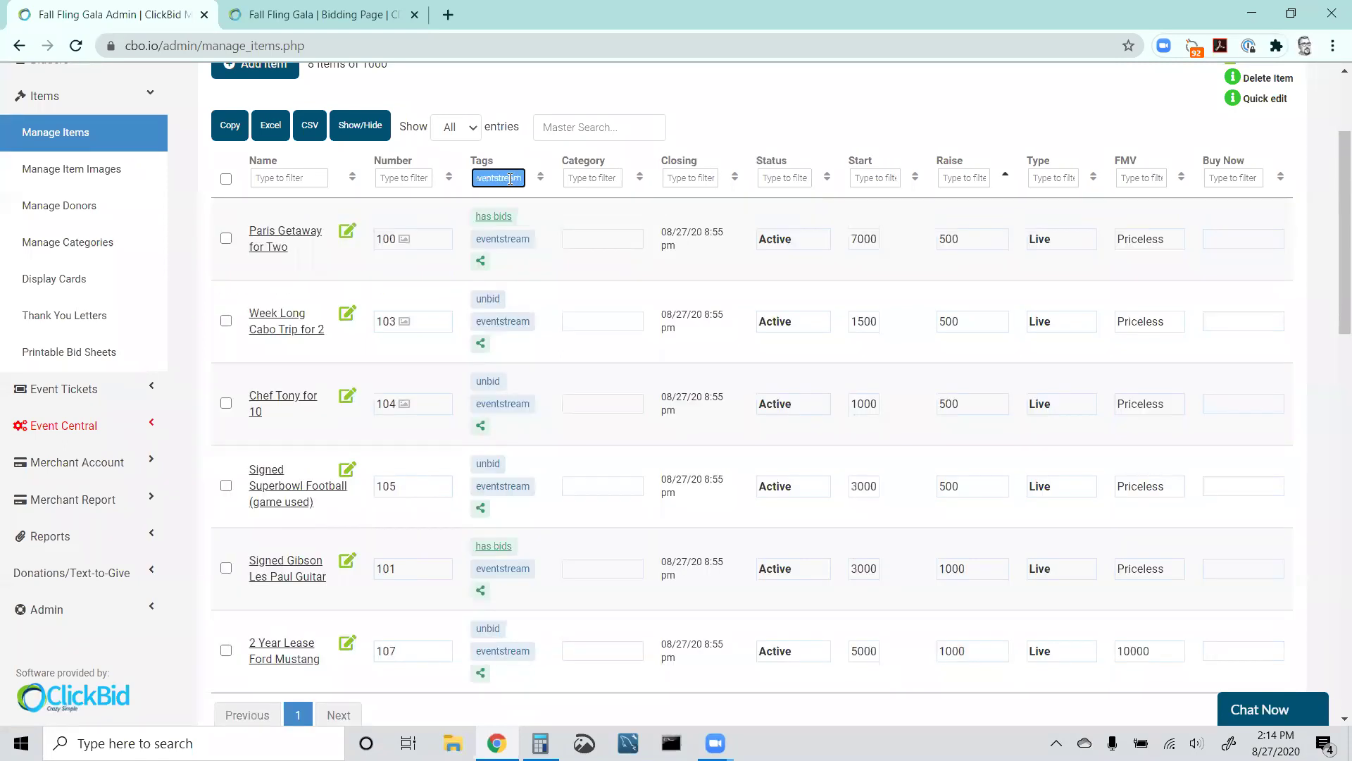
scroll(437, 422, down, 3)
scroll(430, 317, up, 1)
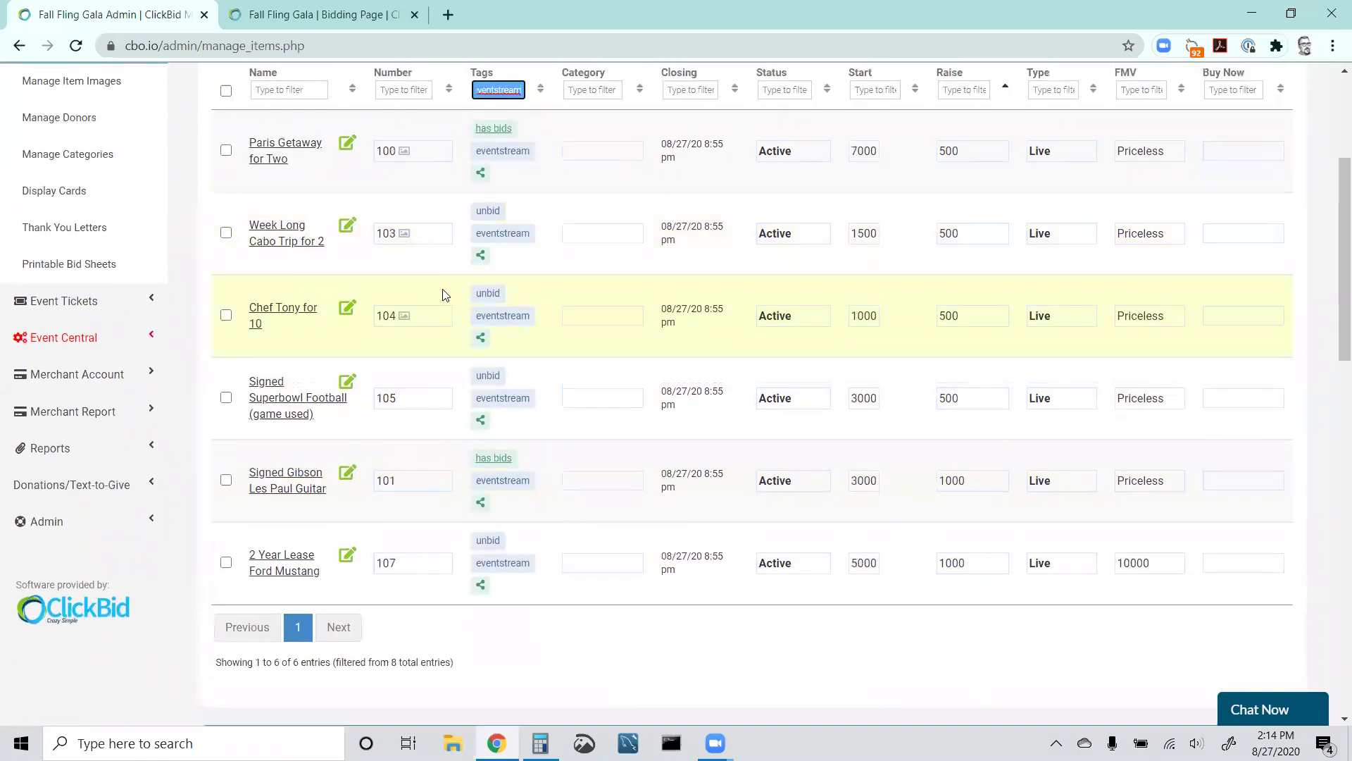
scroll(518, 219, up, 1)
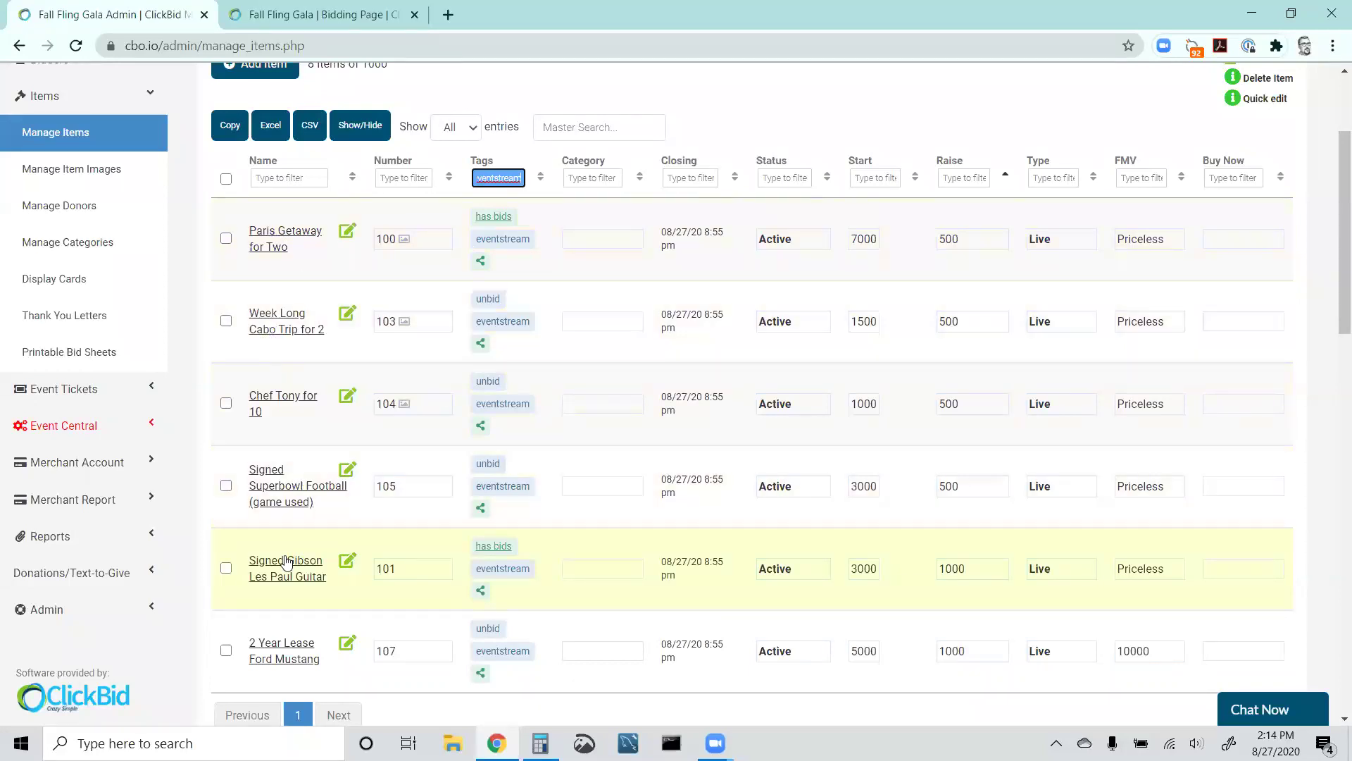
Set Allow Live Bids to No for the 2 Year Lease Ford Mustang item and return to the item list.
scroll(288, 567, down, 1)
scroll(288, 576, down, 2)
click(257, 561)
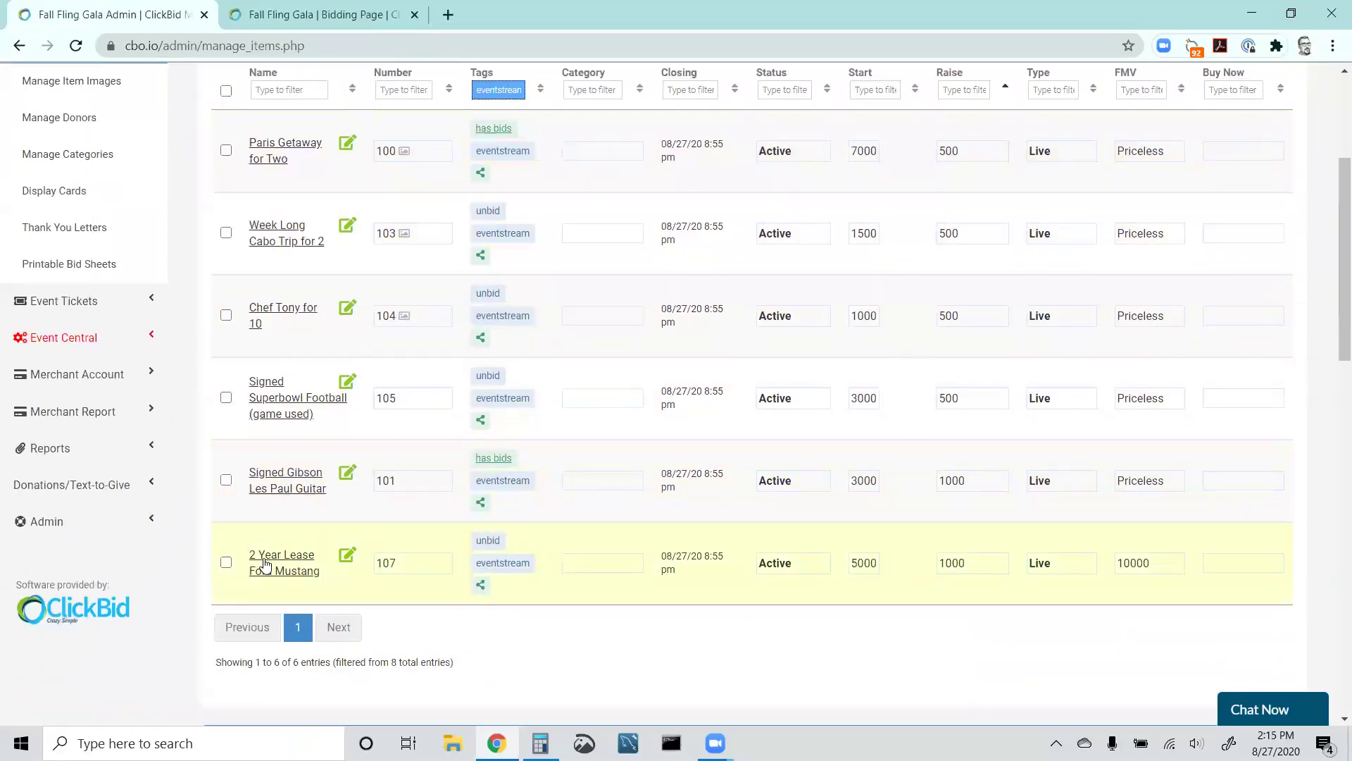
click(830, 324)
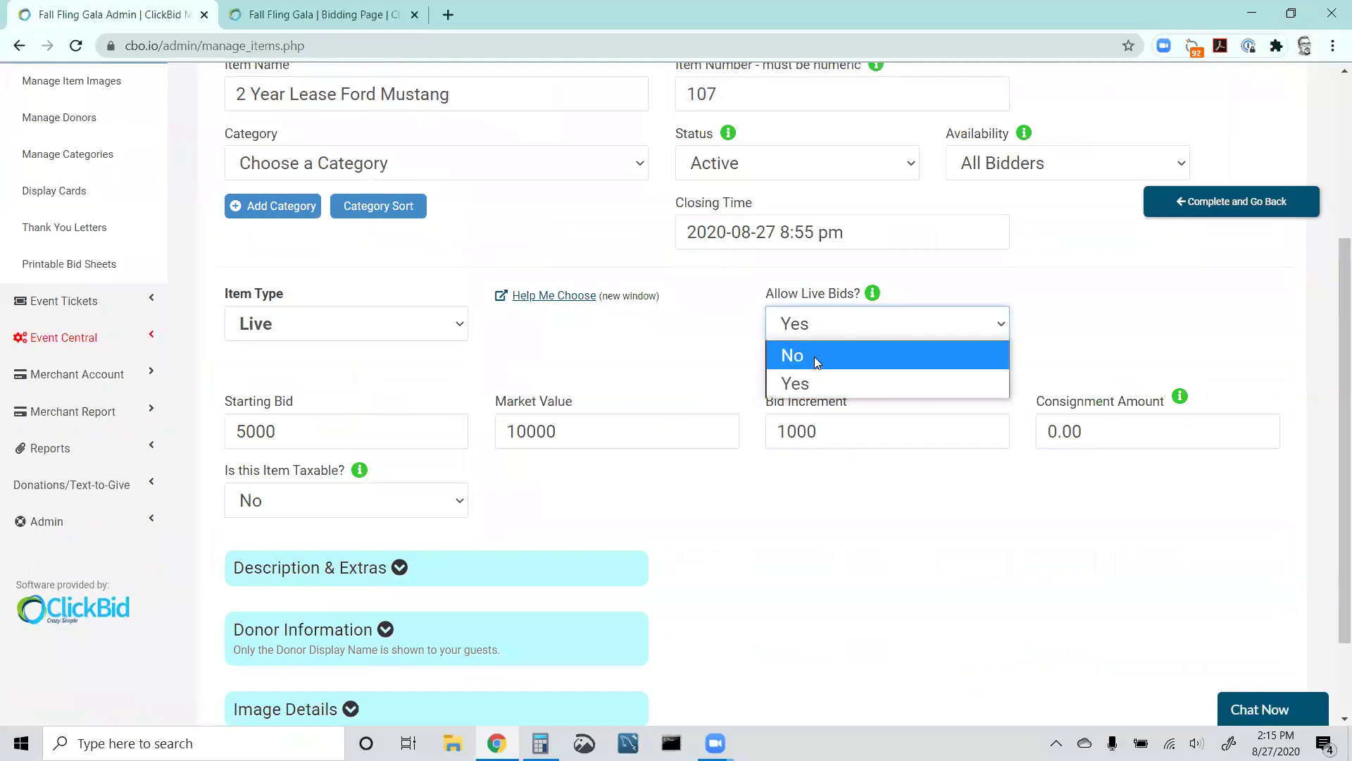
click(814, 356)
click(726, 331)
scroll(721, 331, up, 1)
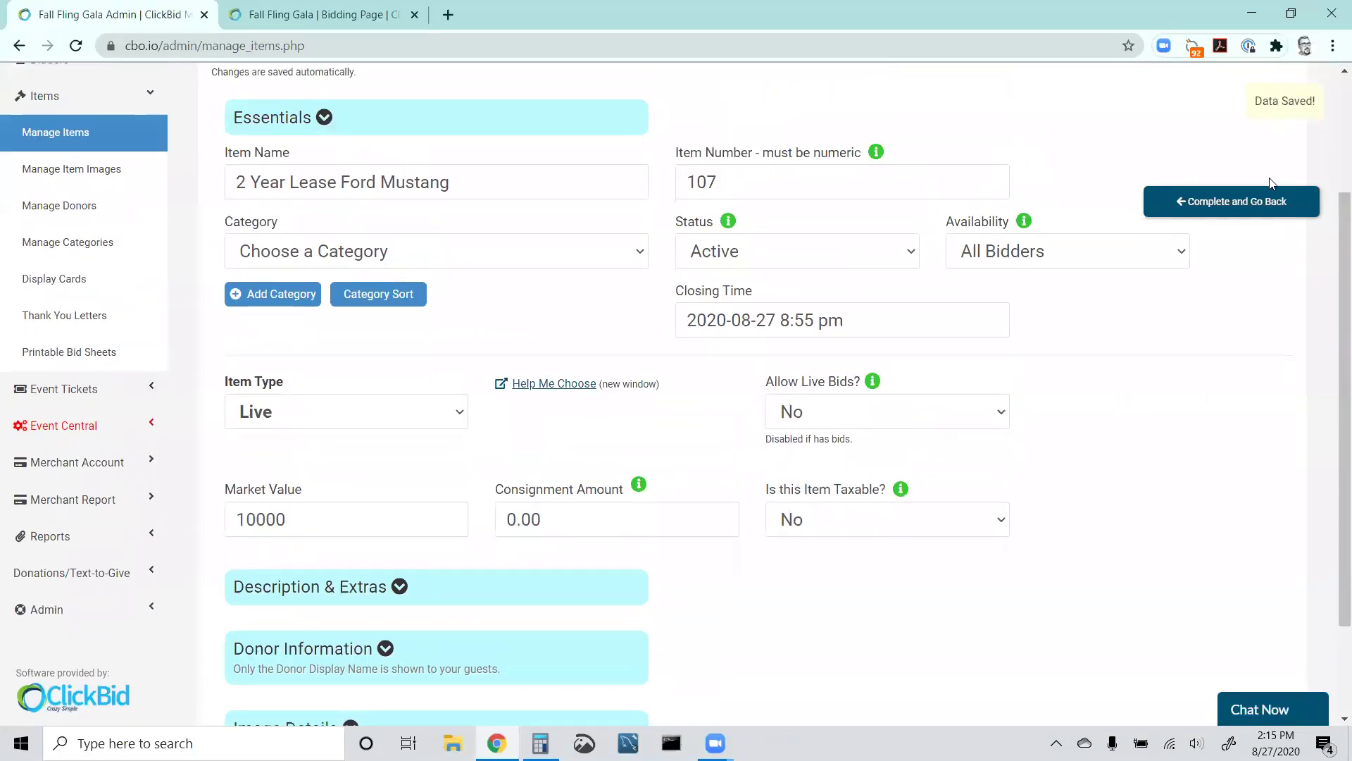
scroll(1260, 201, down, 10)
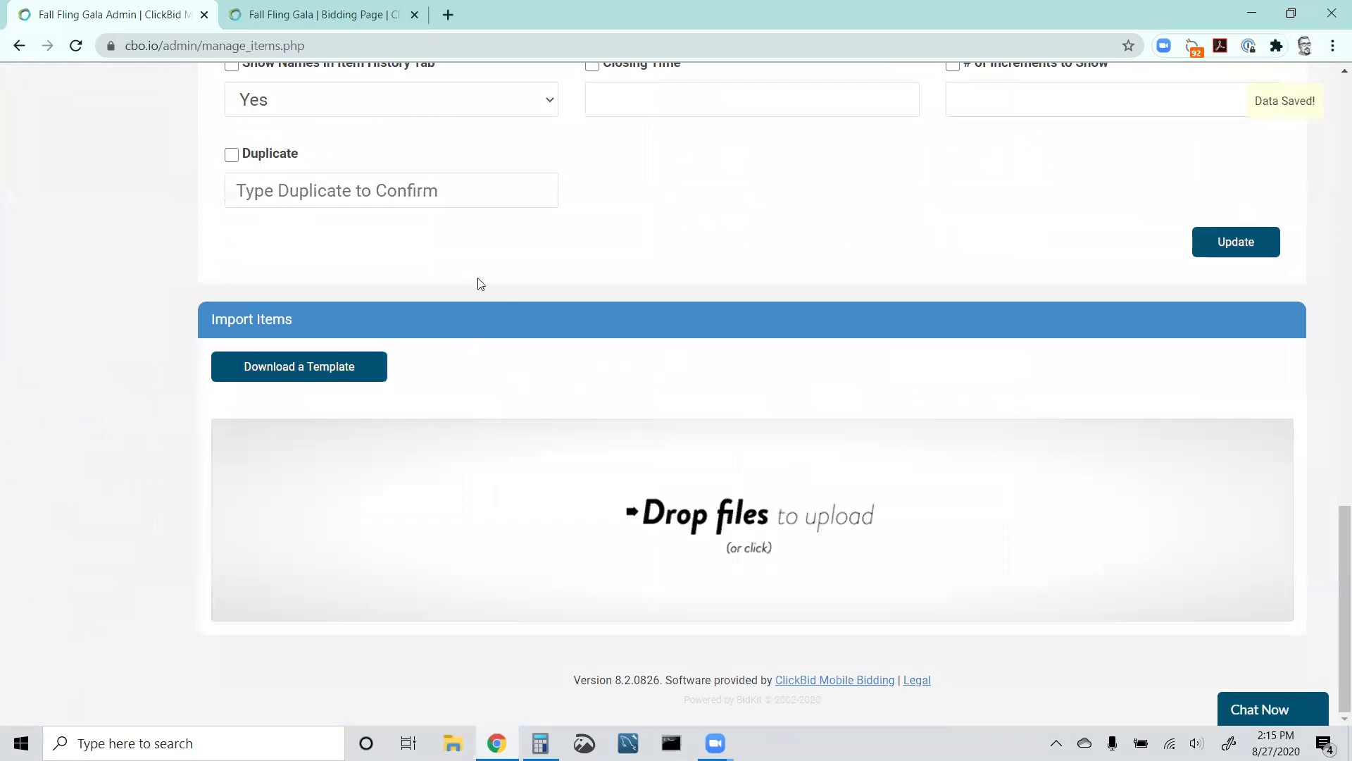
scroll(599, 232, up, 10)
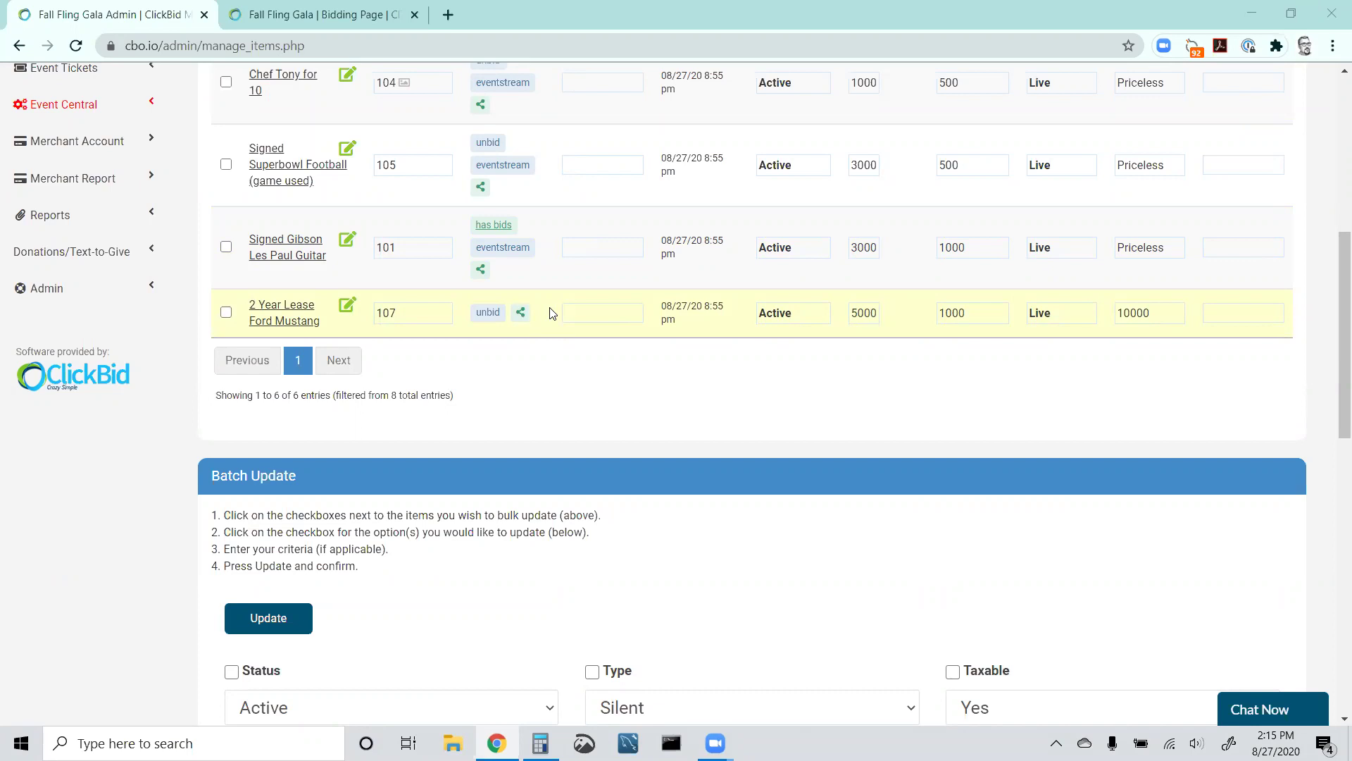
scroll(560, 312, up, 1)
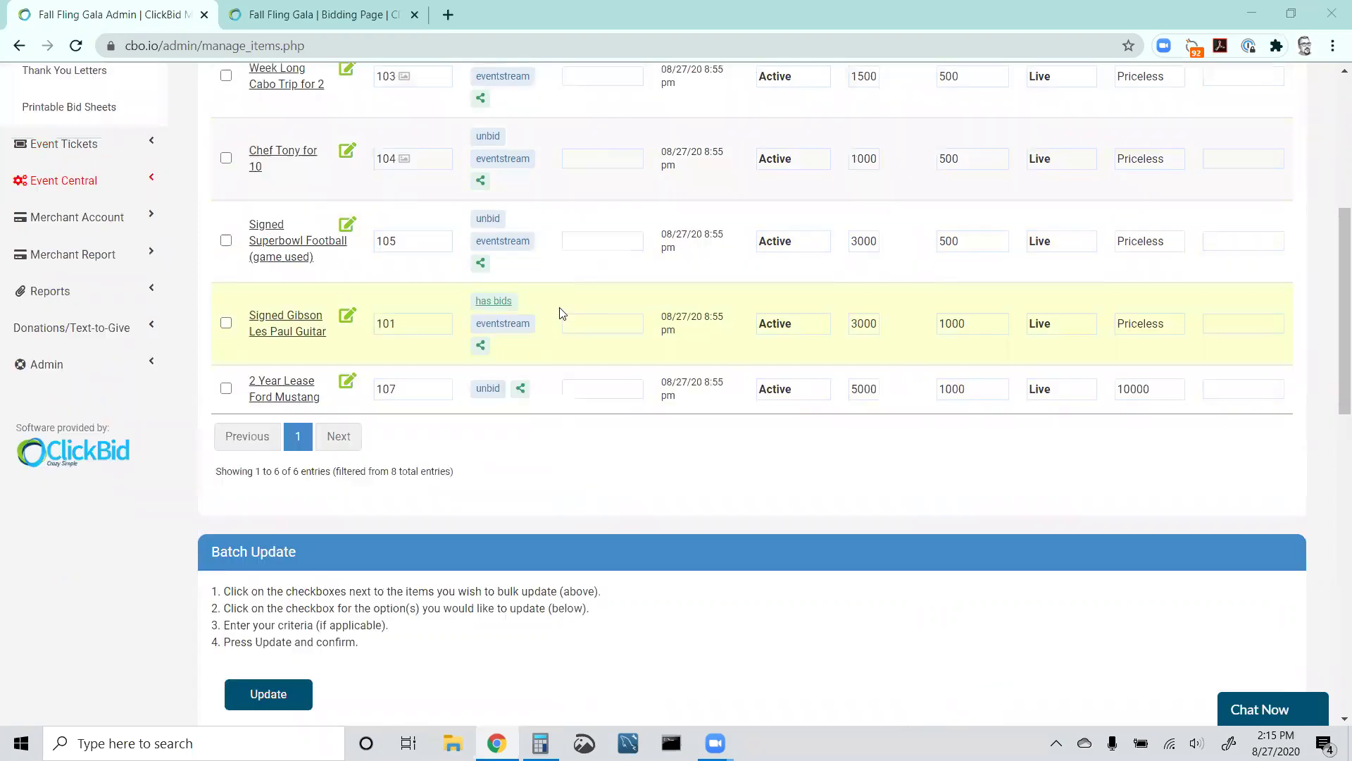
Set Allow Live Bids back to Yes for the 2 Year Lease Ford Mustang item and check its tags in the item list.
click(281, 399)
click(854, 278)
click(815, 335)
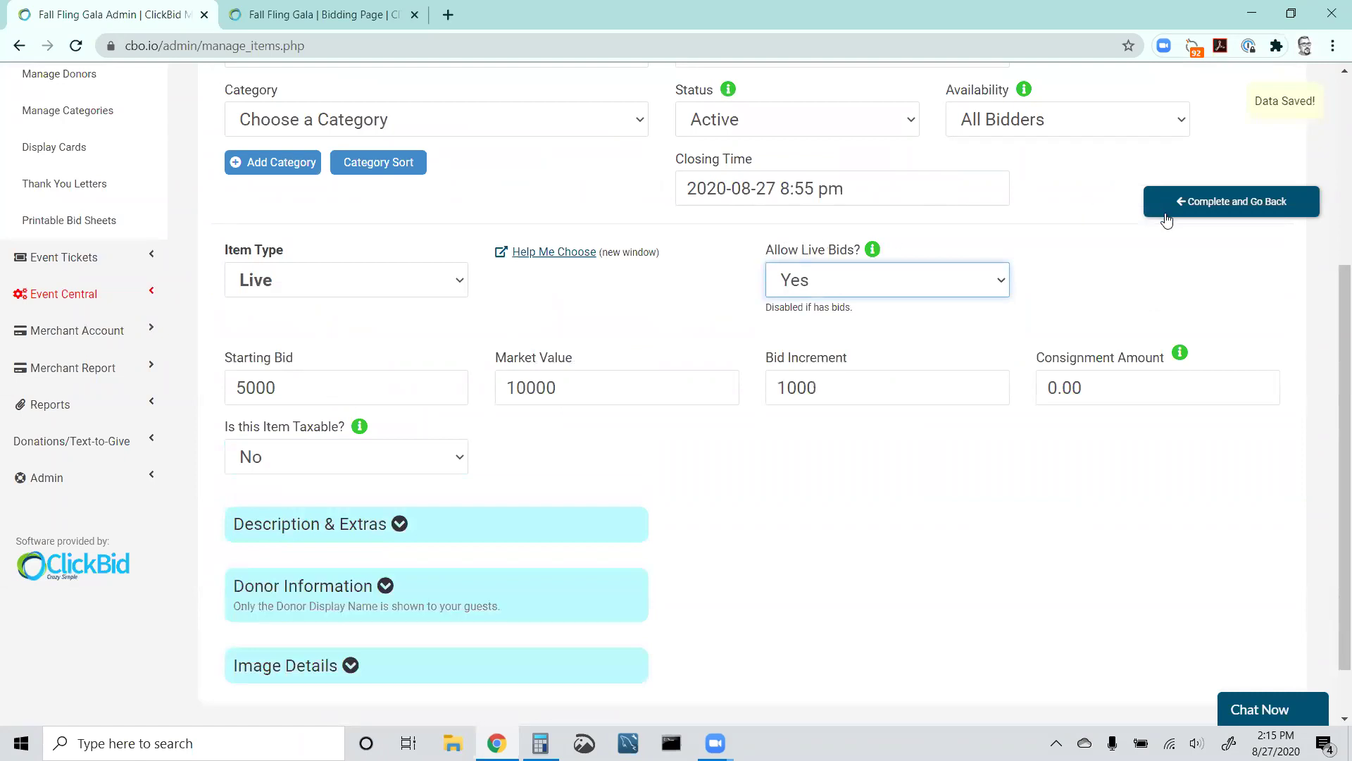
scroll(1193, 204, down, 10)
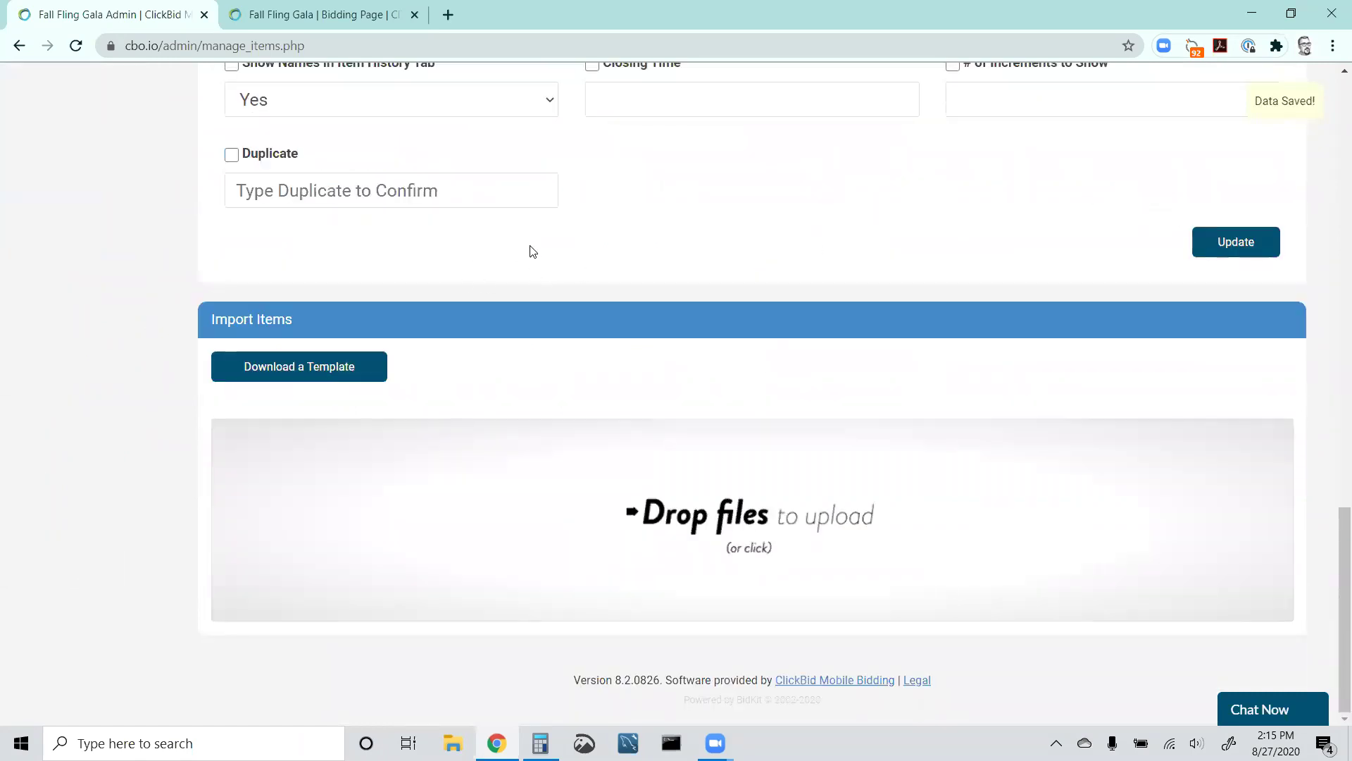
scroll(536, 252, up, 9)
scroll(595, 256, up, 12)
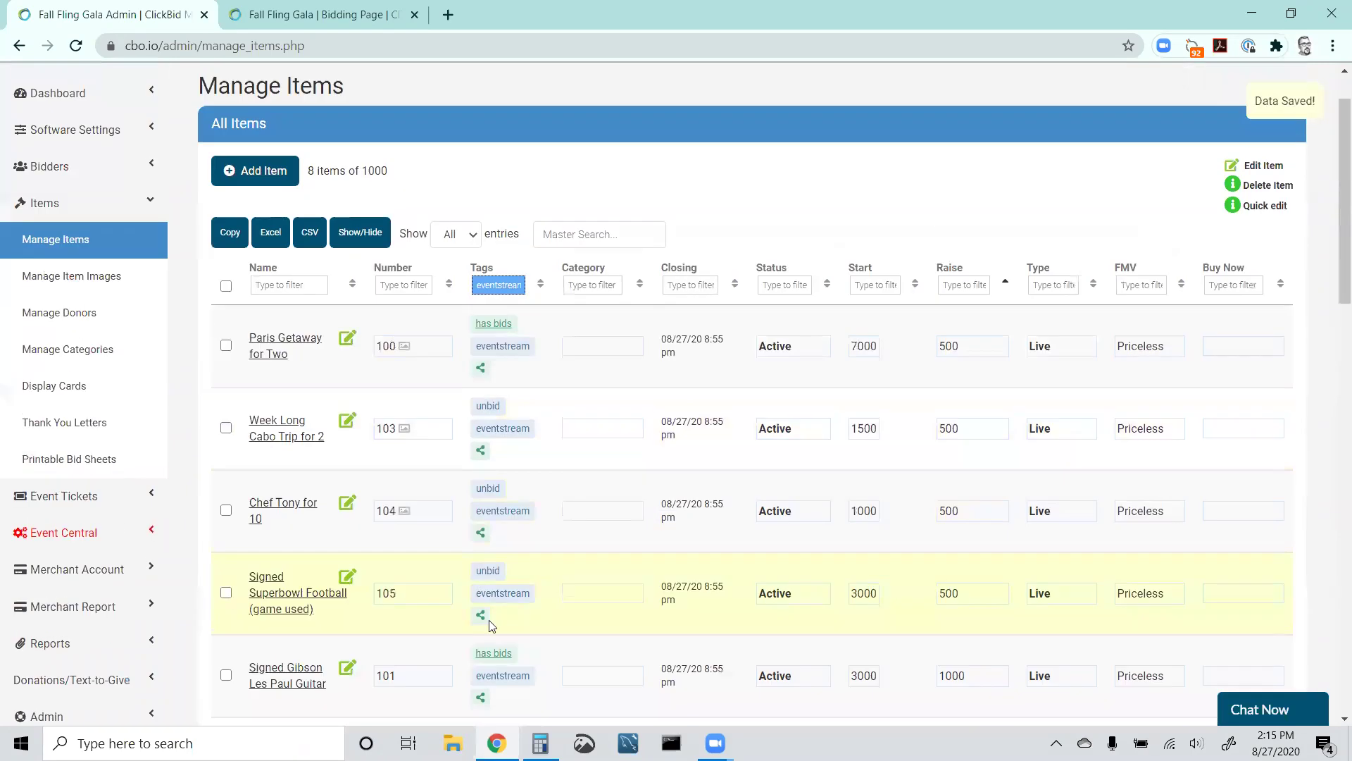
scroll(502, 581, down, 4)
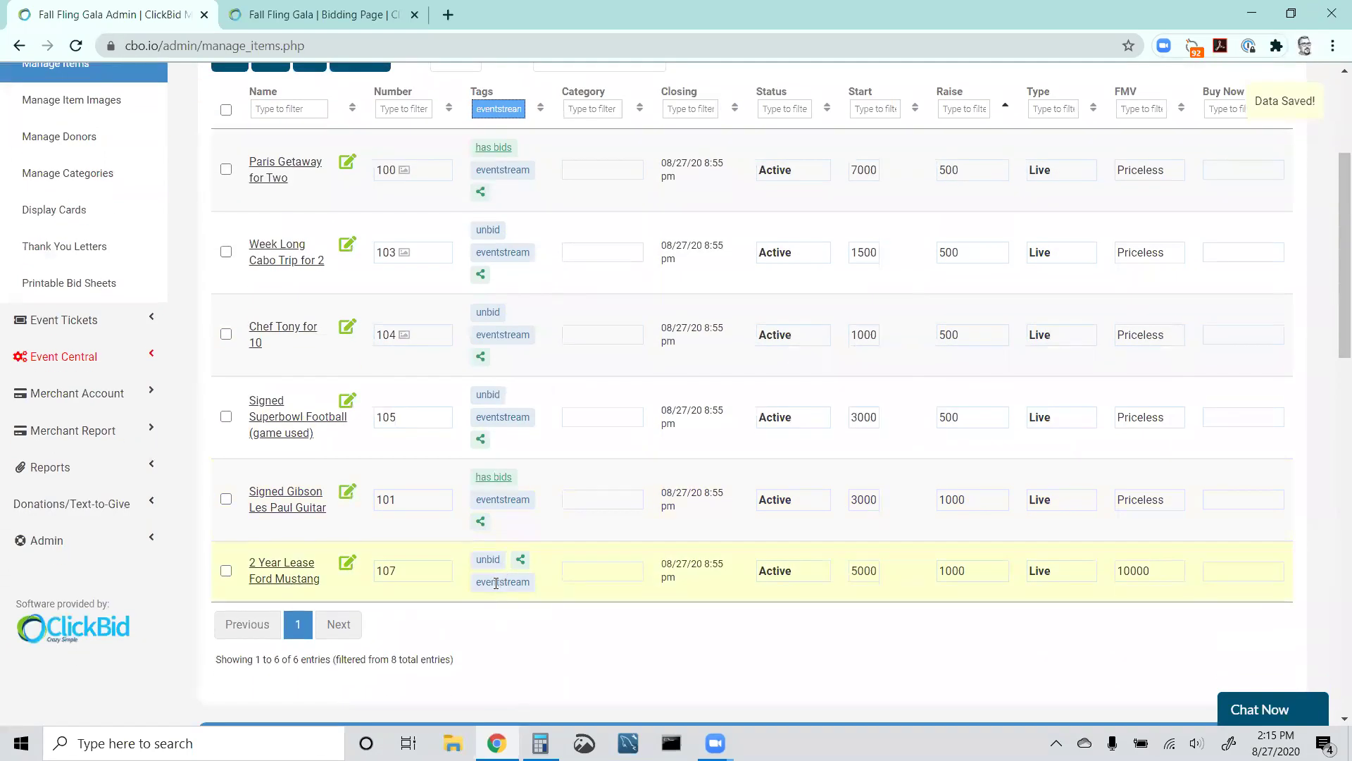
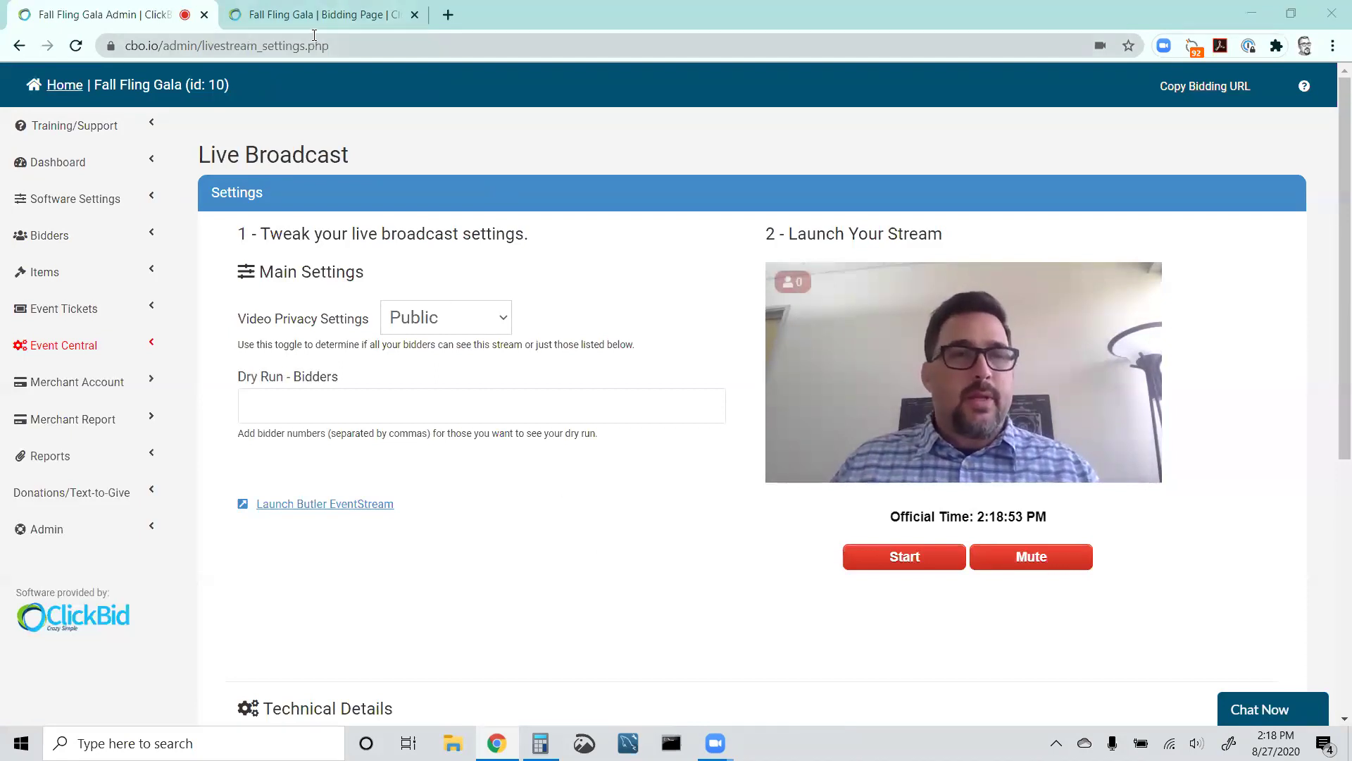
Delete the YouTube shortcode from the content of Section A in the Landing Page Content settings.
click(133, 204)
click(114, 269)
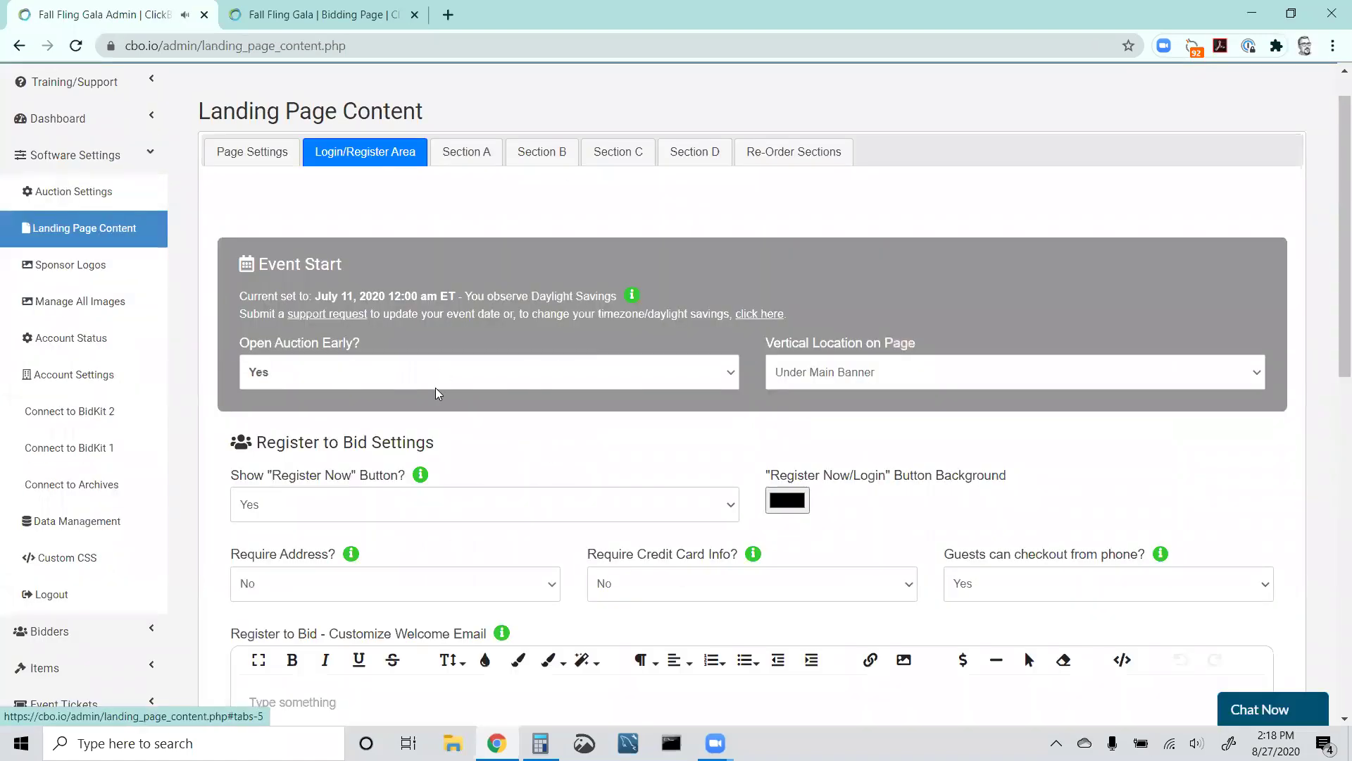
click(463, 155)
scroll(533, 238, down, 2)
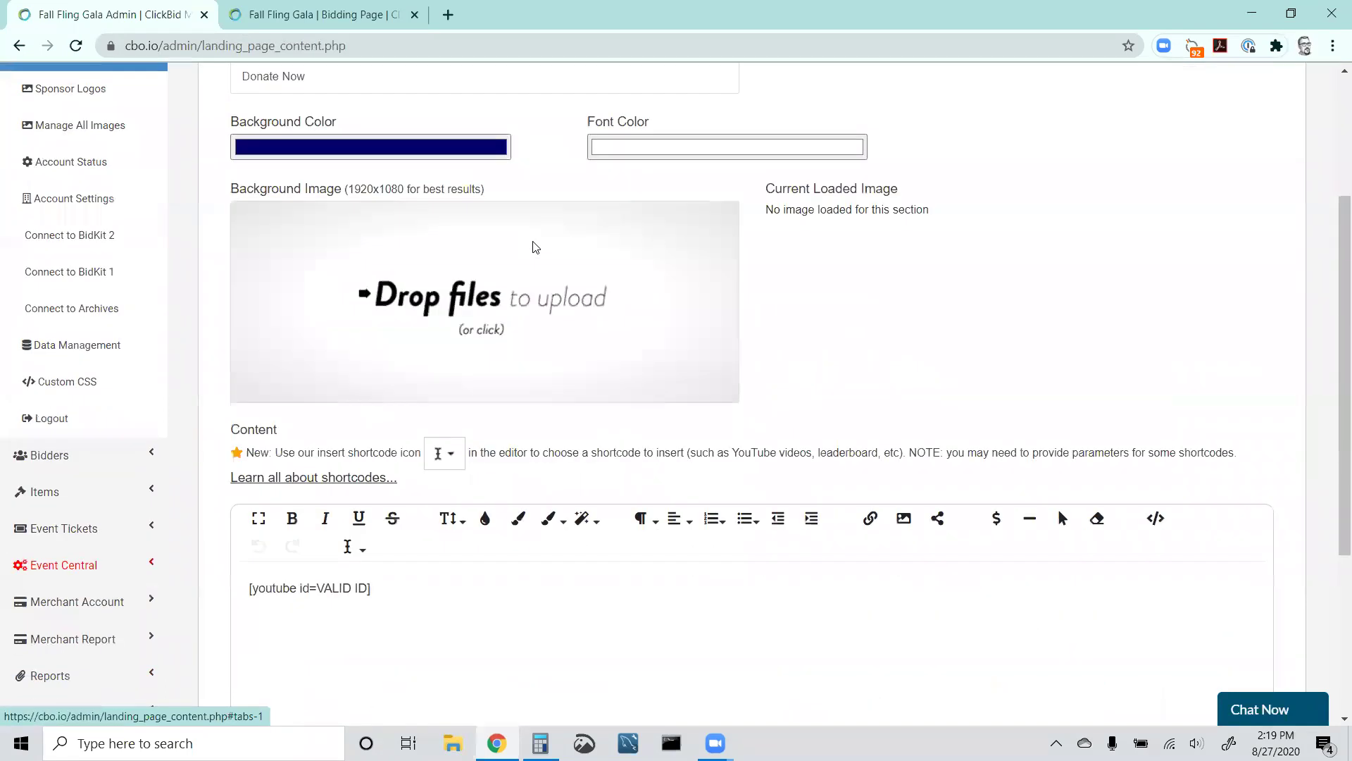
scroll(533, 243, down, 3)
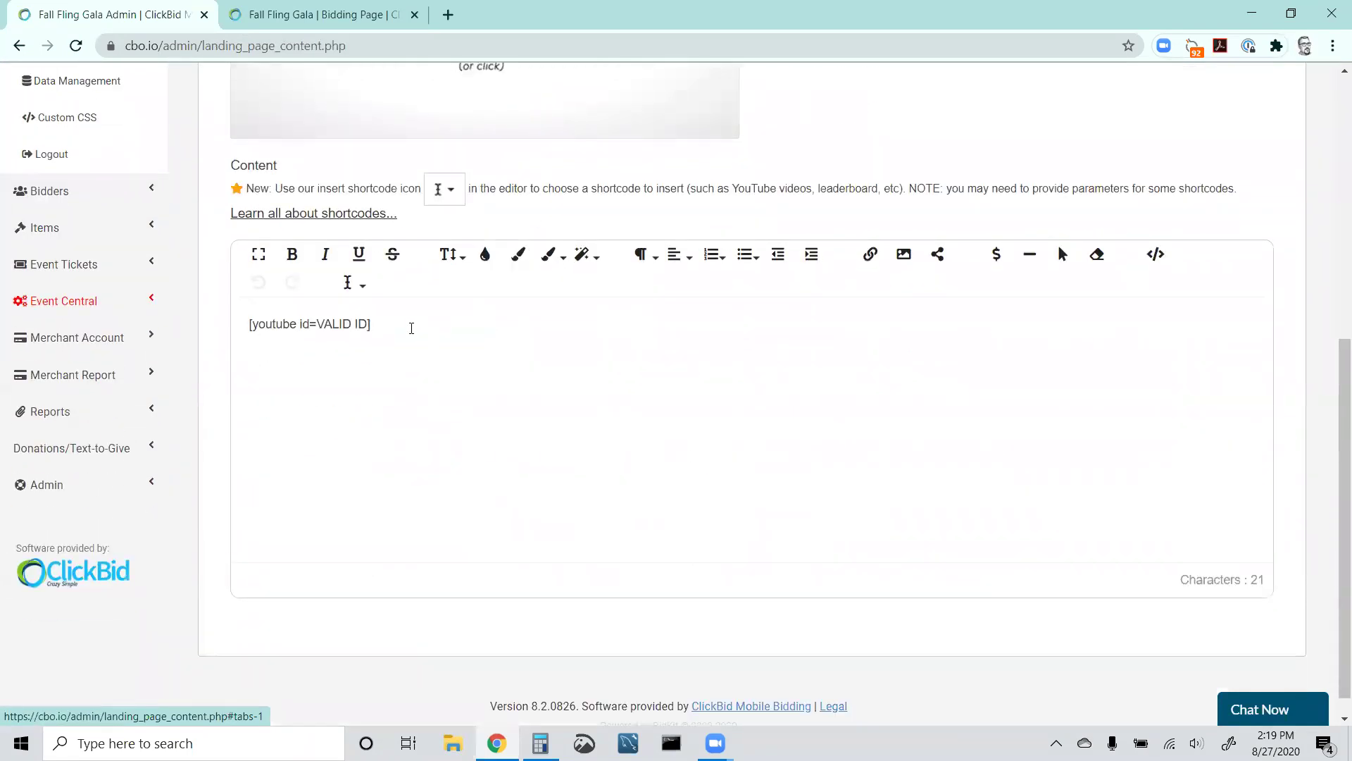
drag(405, 324, 250, 324)
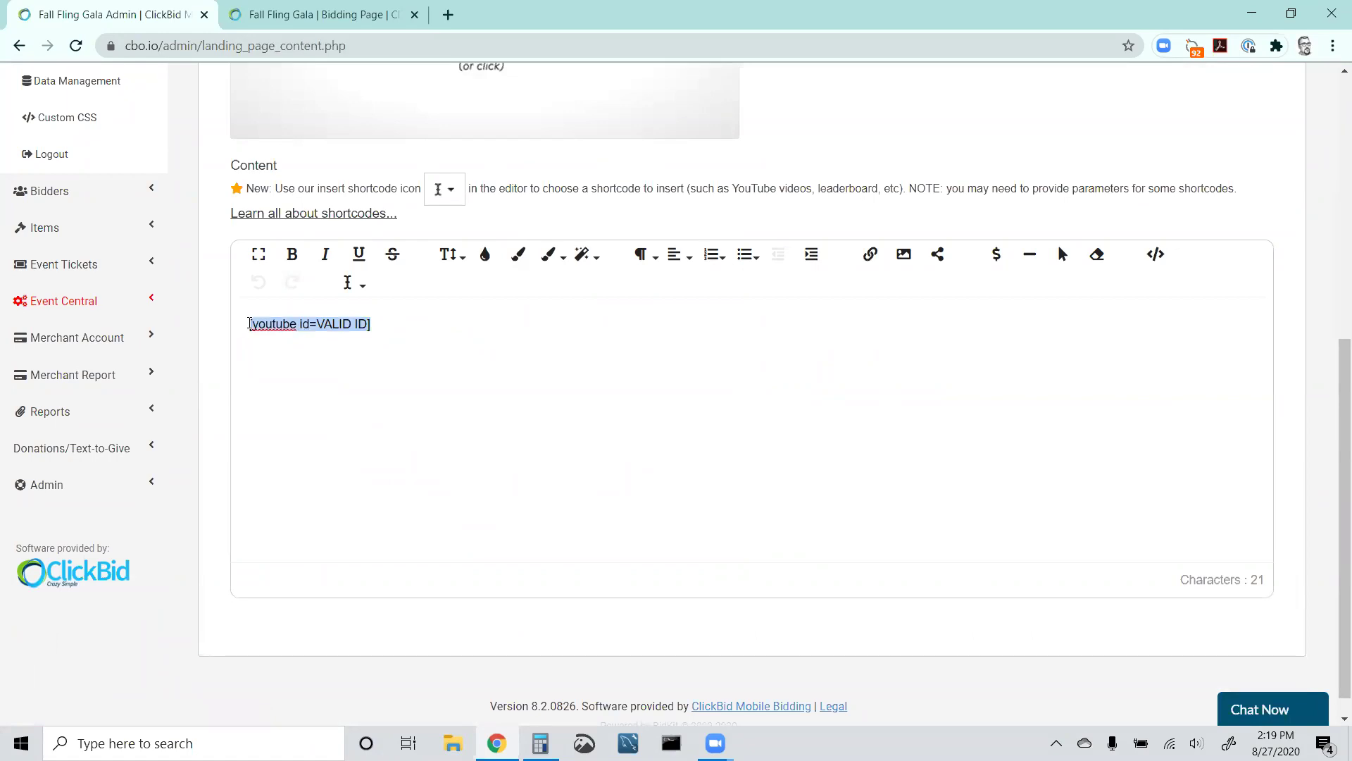
key(BackSpace)
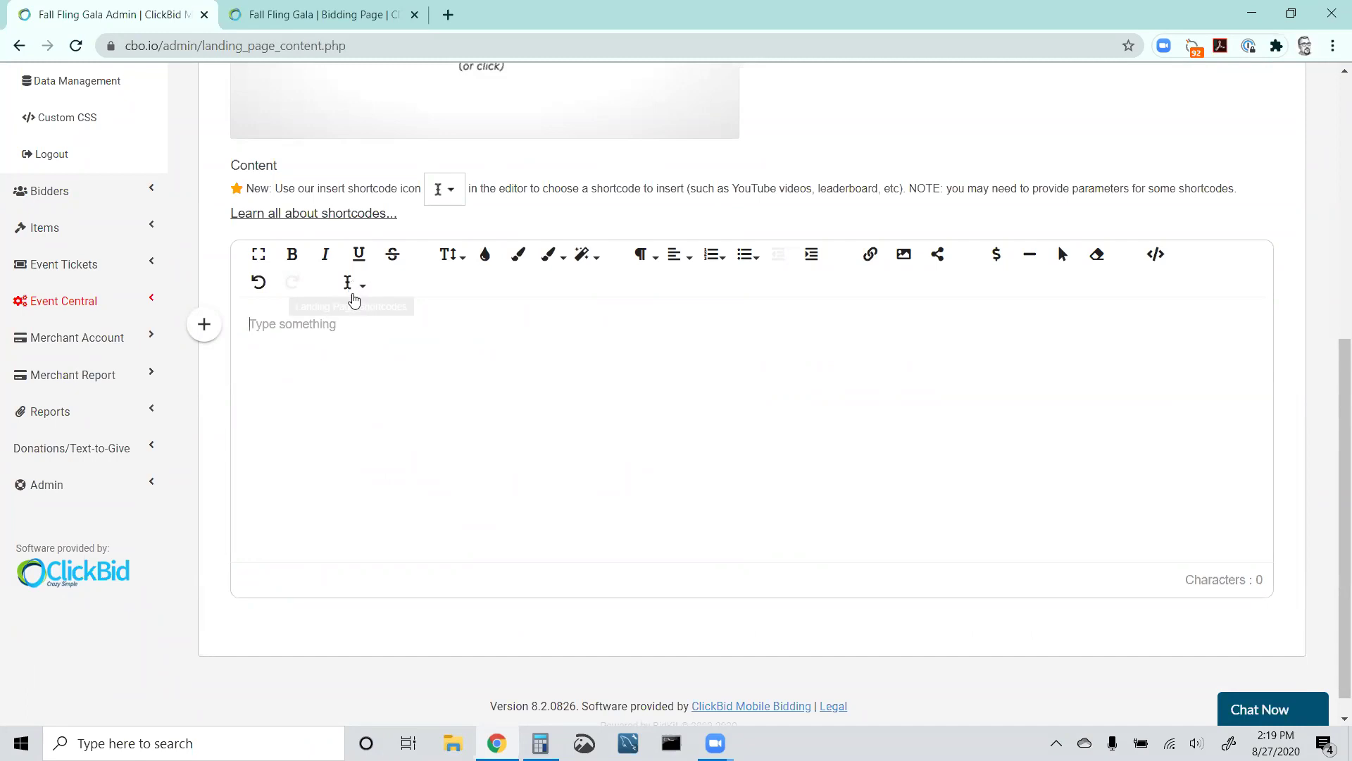
Insert the Embed YouTube shortcode into the content of Section A.
click(354, 288)
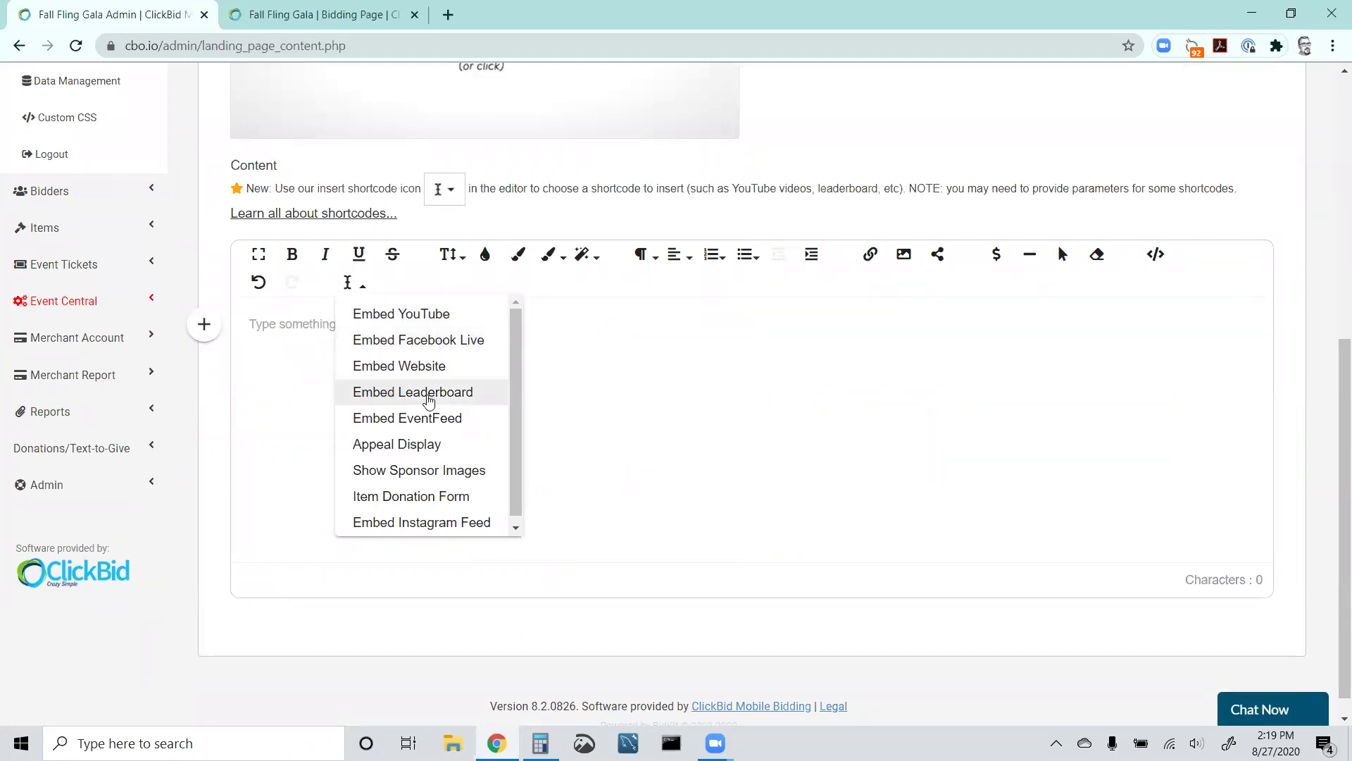
scroll(433, 410, down, 1)
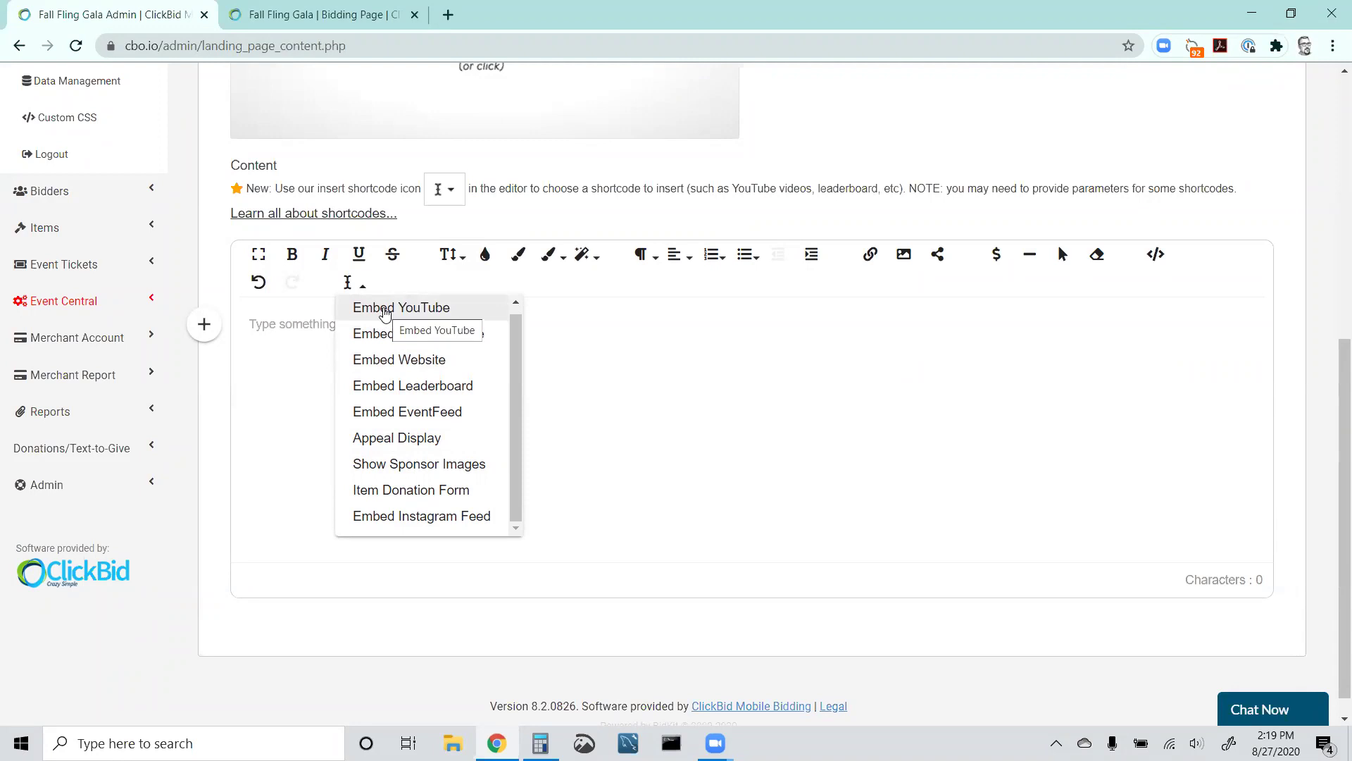
click(385, 309)
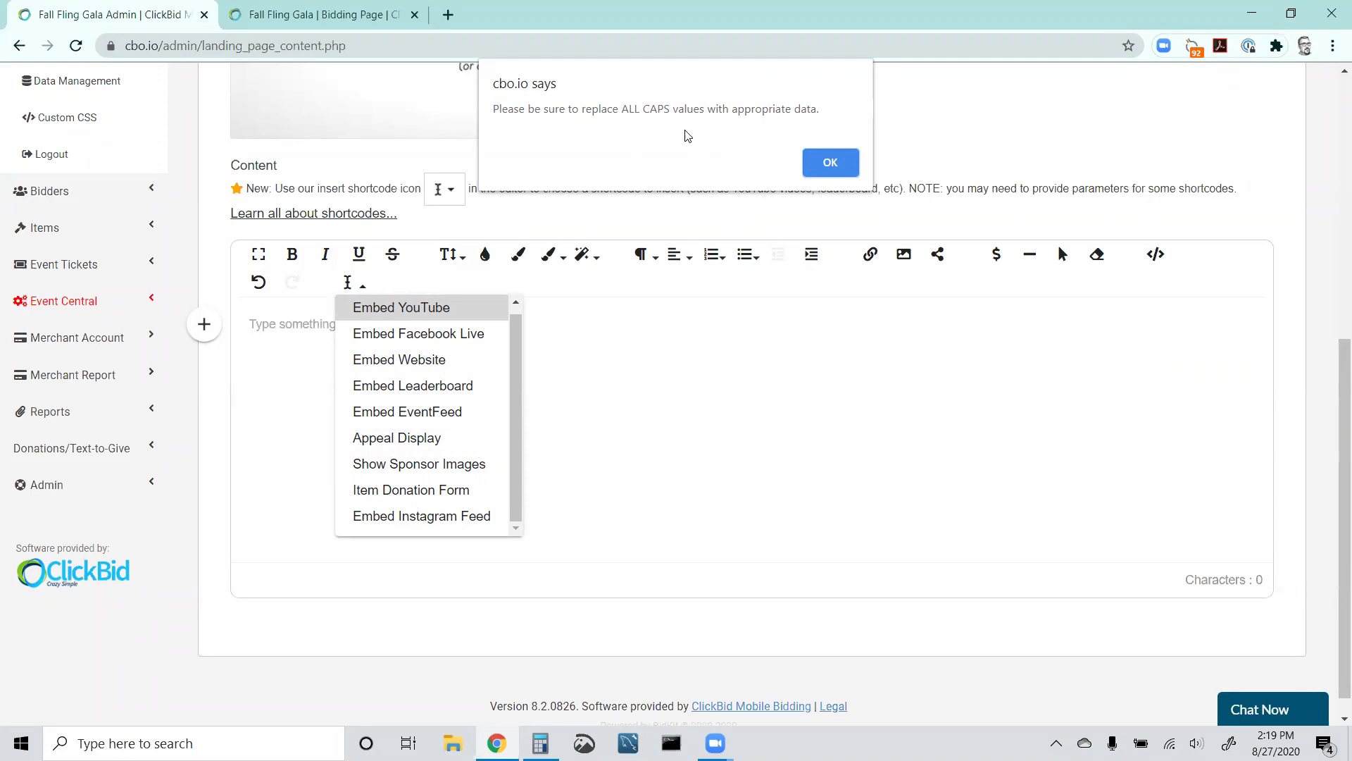
click(832, 162)
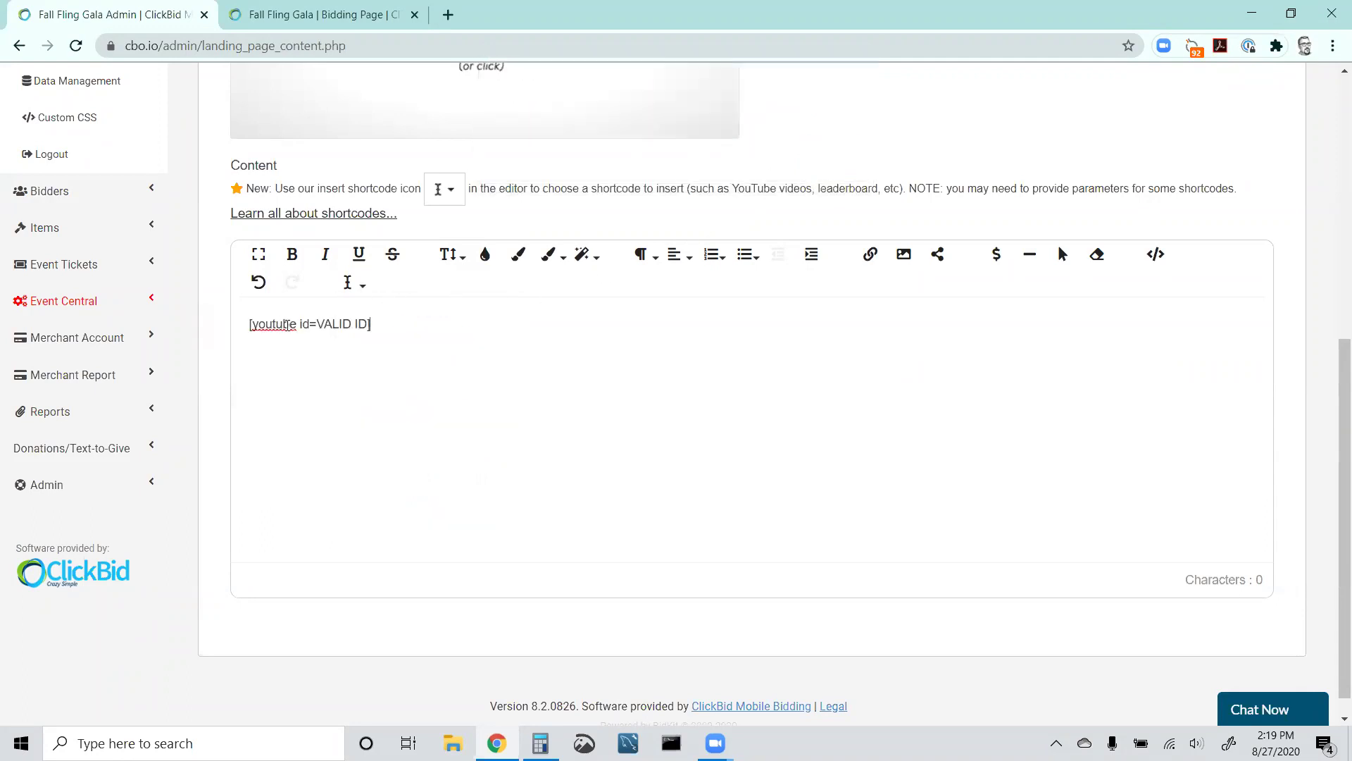
drag(316, 323, 368, 322)
click(410, 321)
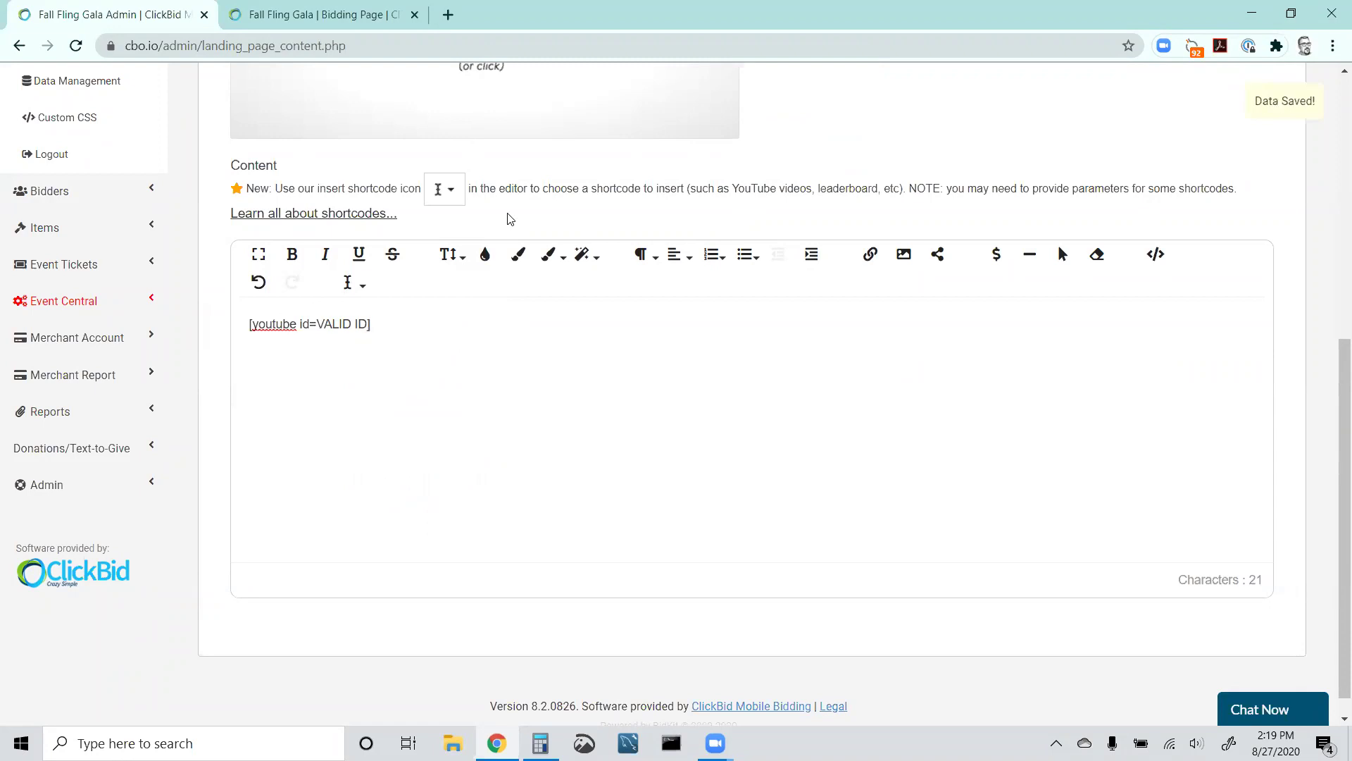
Check the Donate Now video section on the bidder-facing landing page.
click(353, 21)
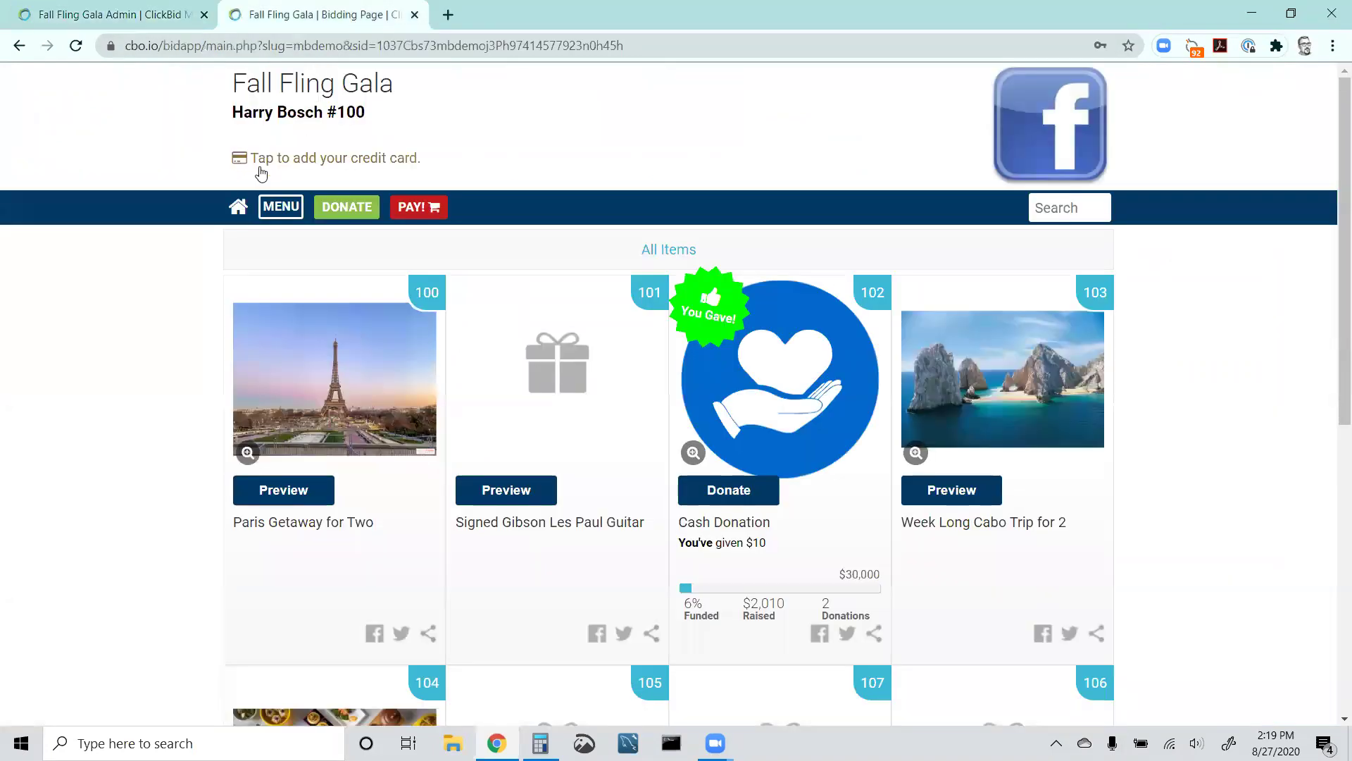
click(238, 205)
scroll(248, 331, down, 10)
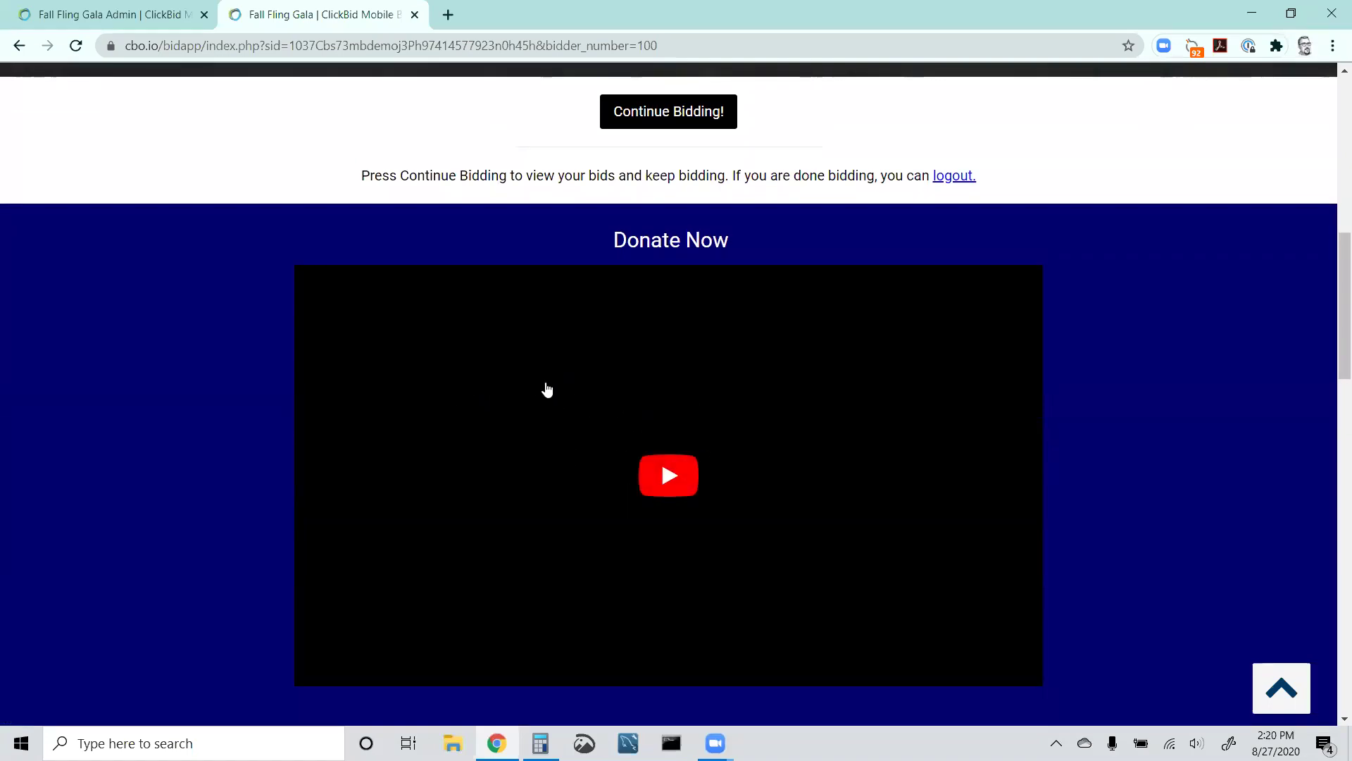
scroll(473, 395, down, 1)
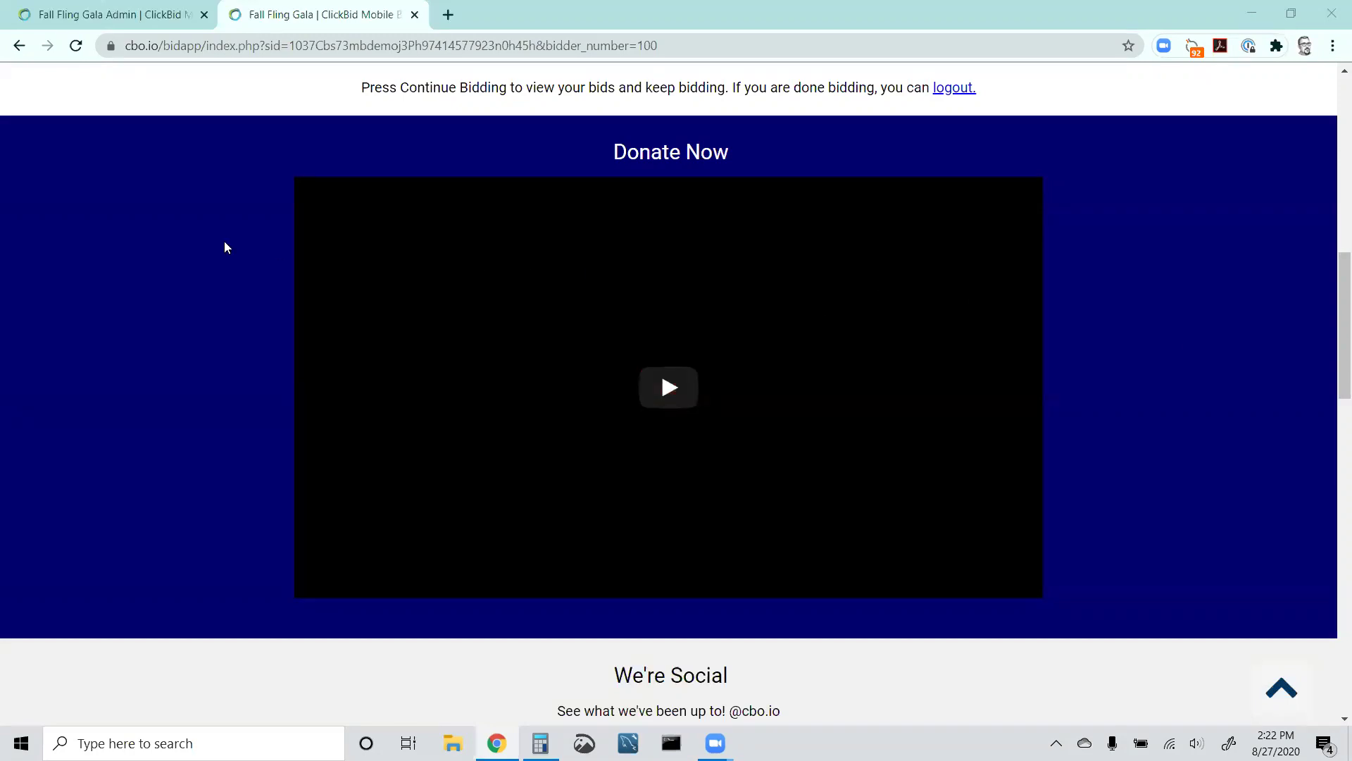
Return to the admin site and open the form for composing a text to All Bidders.
click(130, 16)
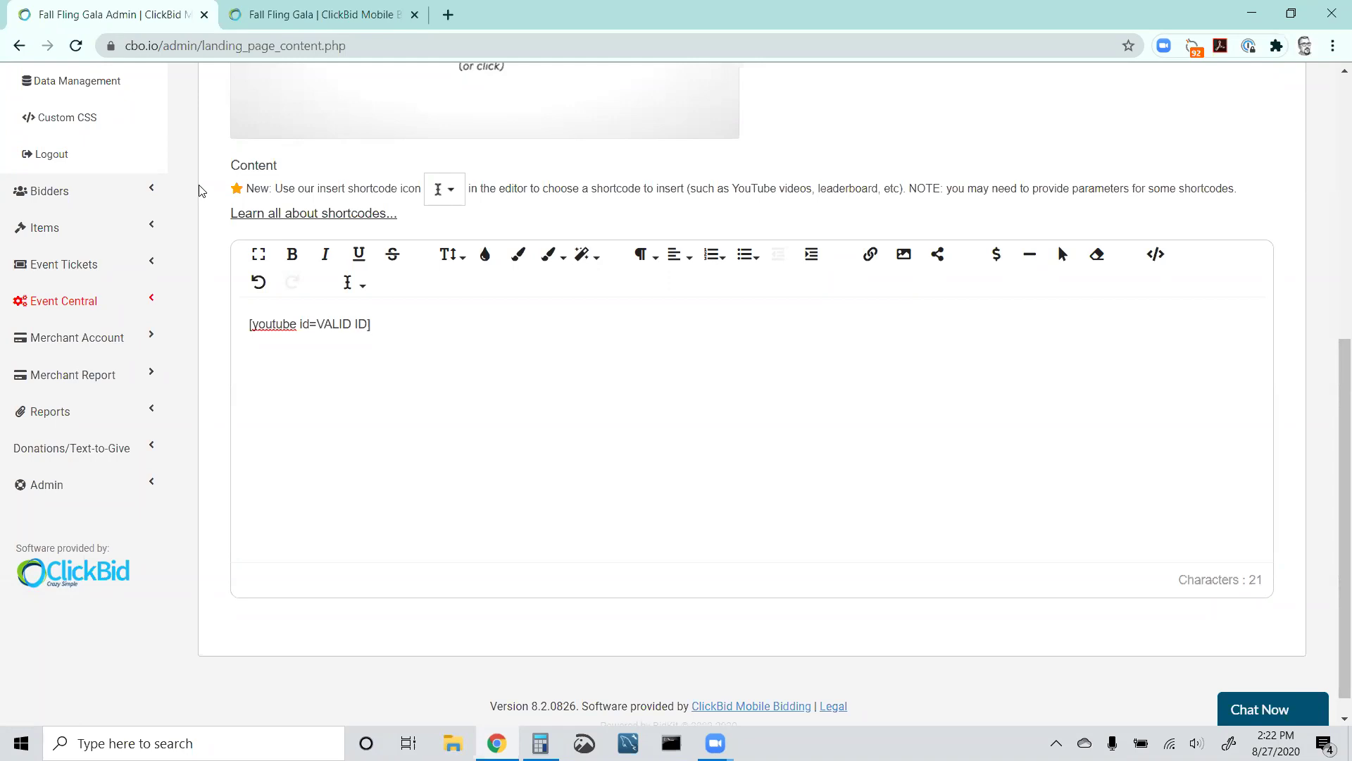
scroll(202, 191, up, 7)
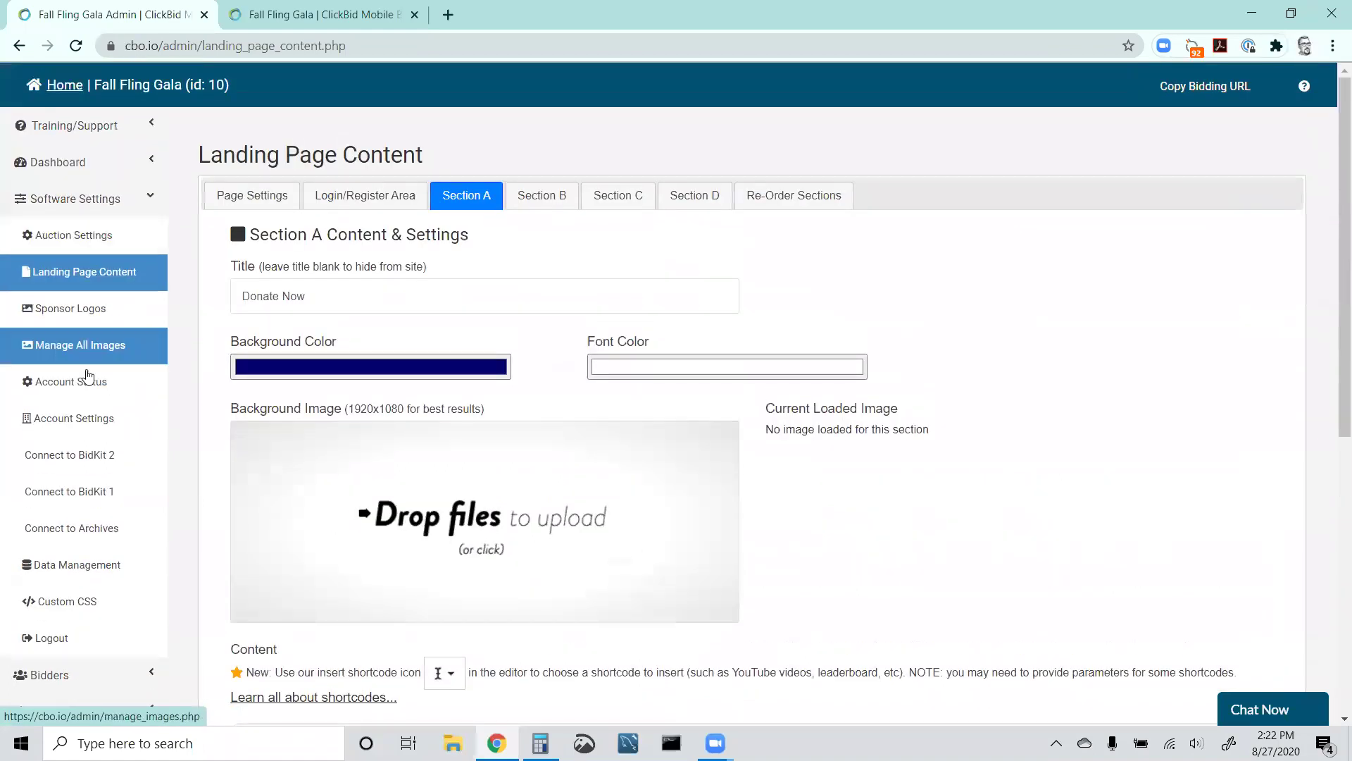
click(90, 199)
click(93, 249)
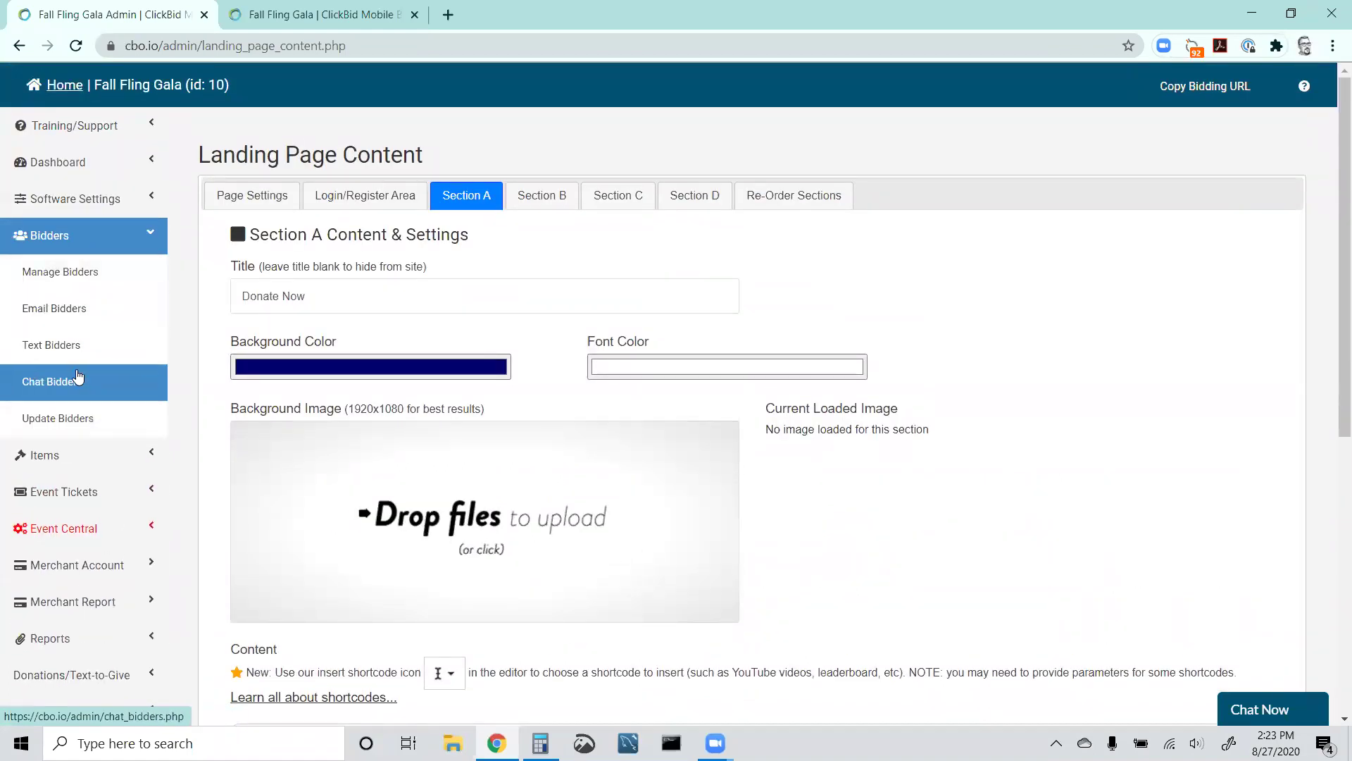
click(92, 345)
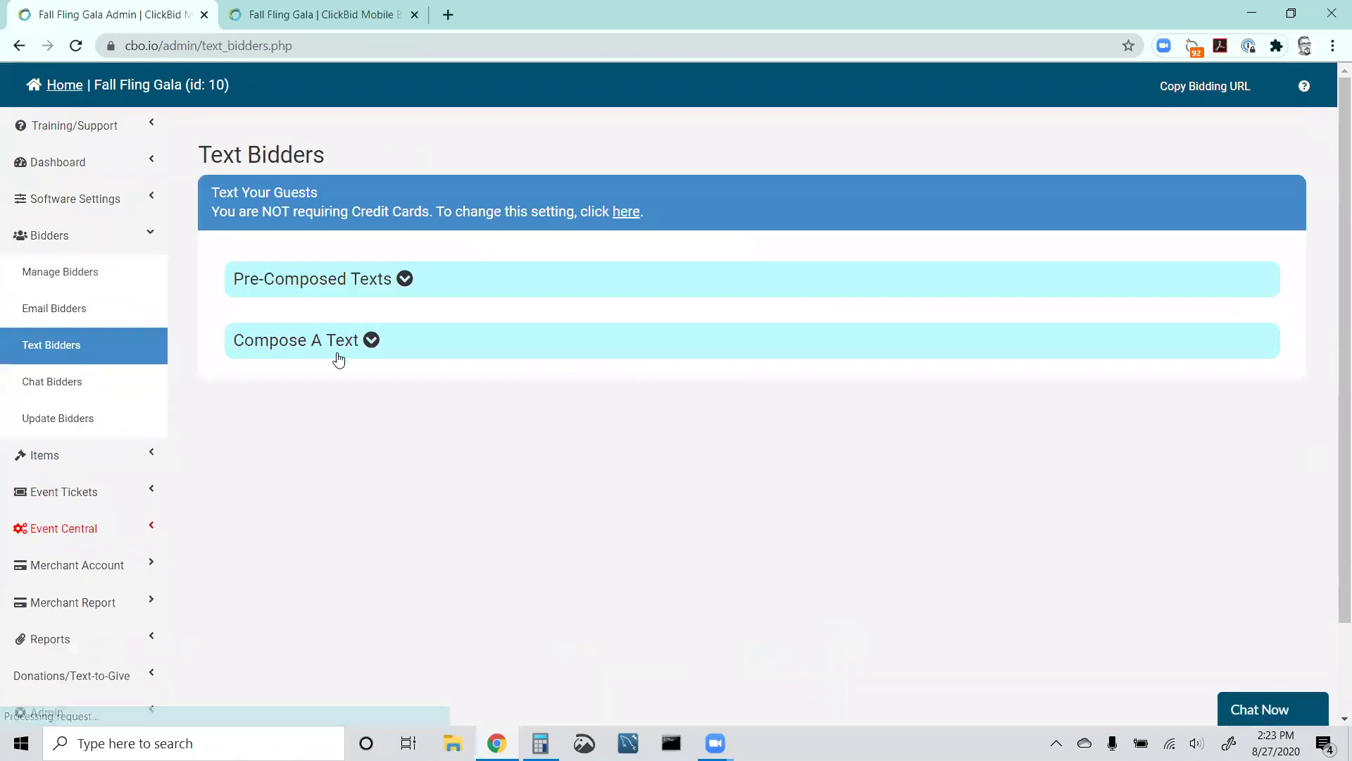
click(337, 356)
scroll(343, 387, down, 3)
click(328, 265)
click(328, 310)
scroll(331, 326, down, 1)
Write the message "We are live! Press the LIVE button on your phone or device to start watching our broadcast.".
click(343, 251)
text(We are live! )
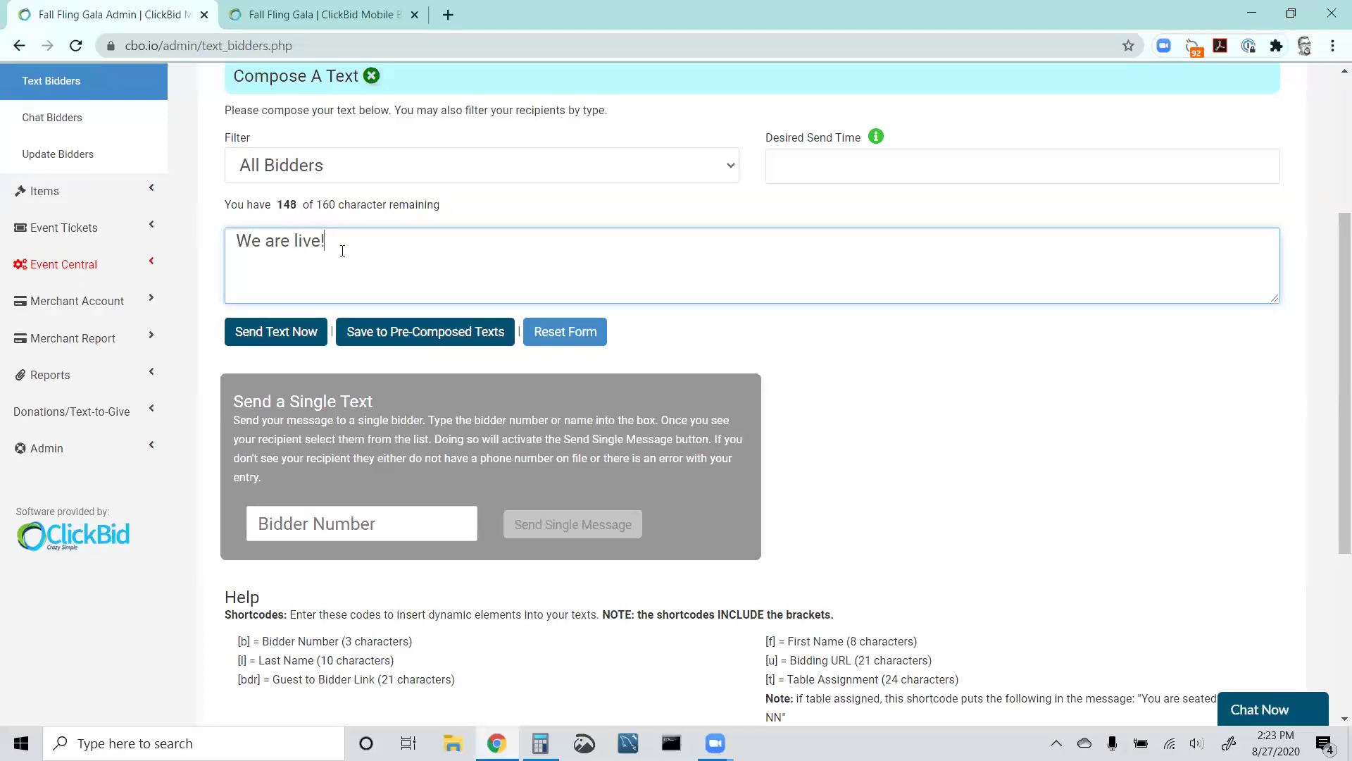
text(Press the LIVE button )
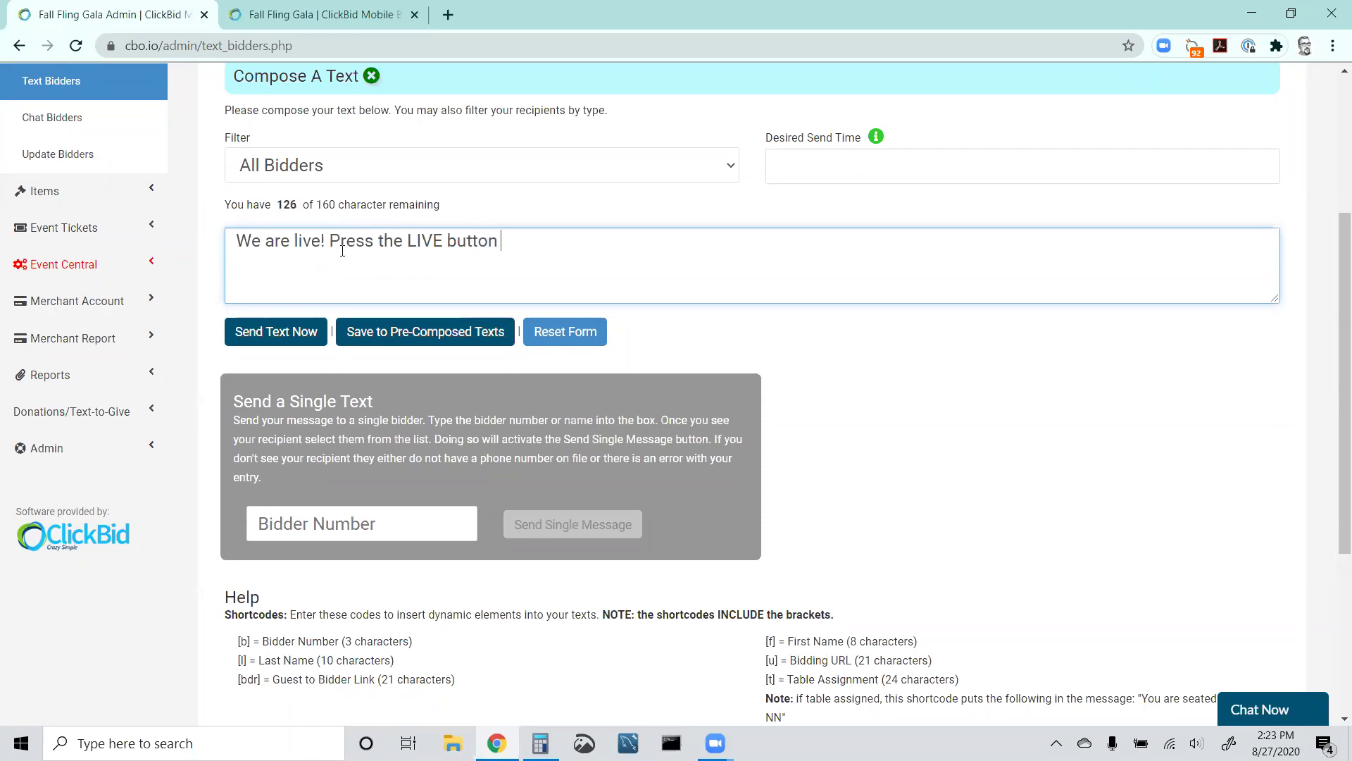
text(on your phone or la)
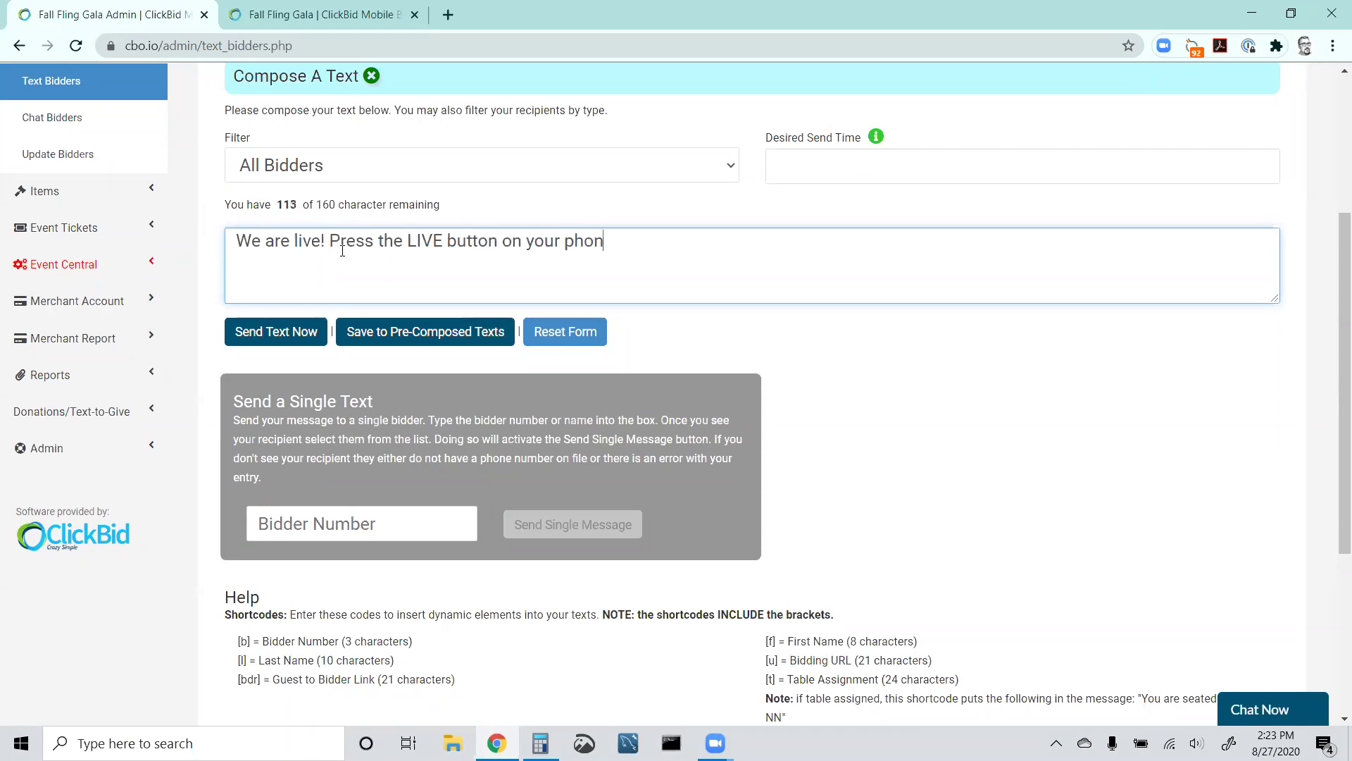
key(BackSpace)
key(BackSpace)
text(device to start watching our pr)
key(BackSpace)
key(BackSpace)
text(broadcast.)
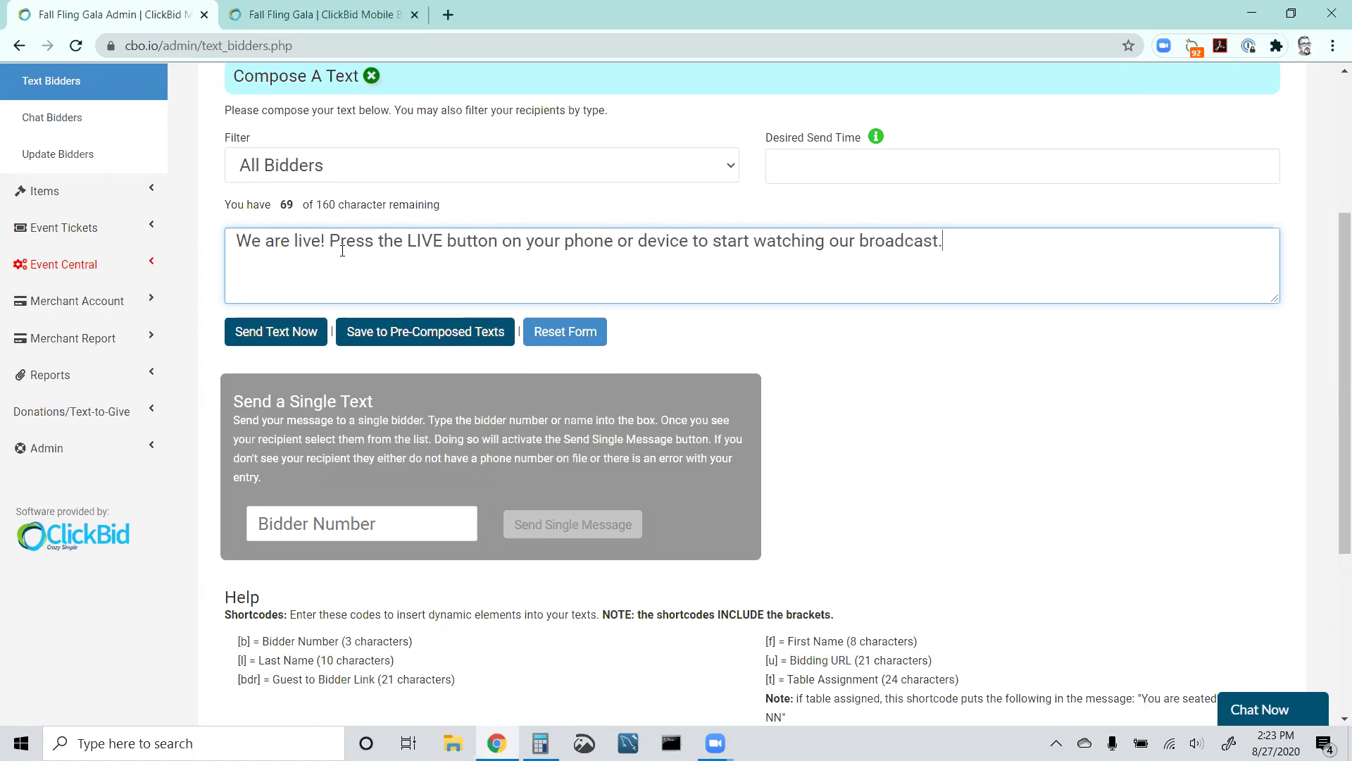
Append "Tap here to get started [u]" to the text message and review the shortcode help for the bidding URL.
text( Tap here to get started [u])
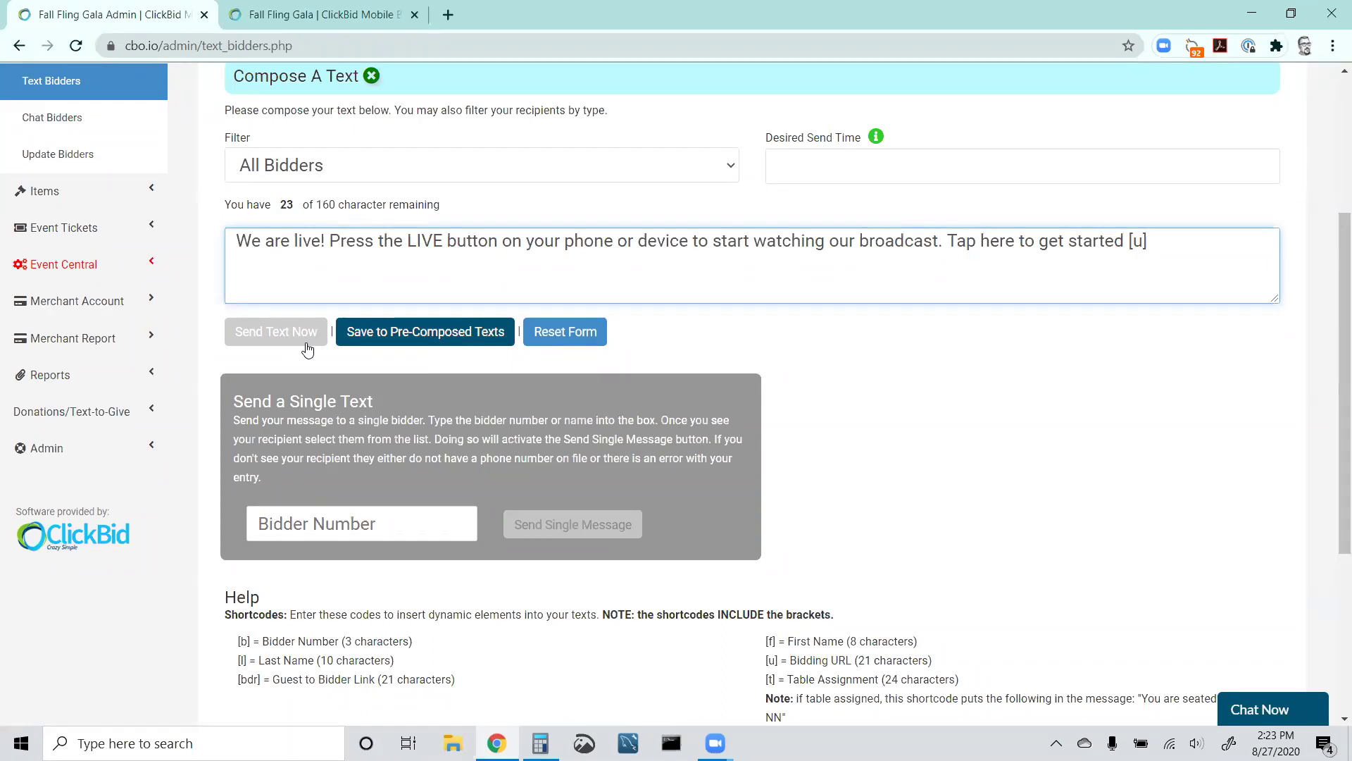
drag(1130, 243, 1156, 244)
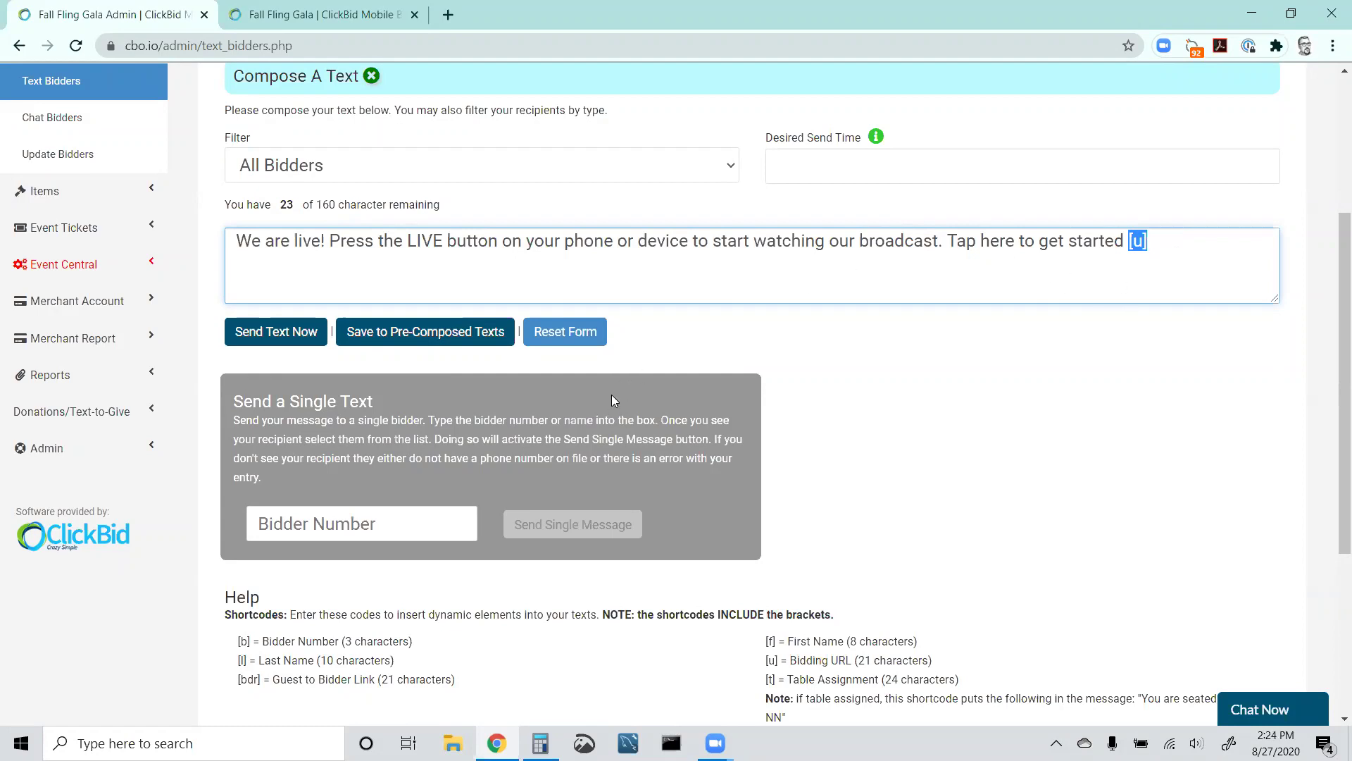
scroll(597, 372, down, 1)
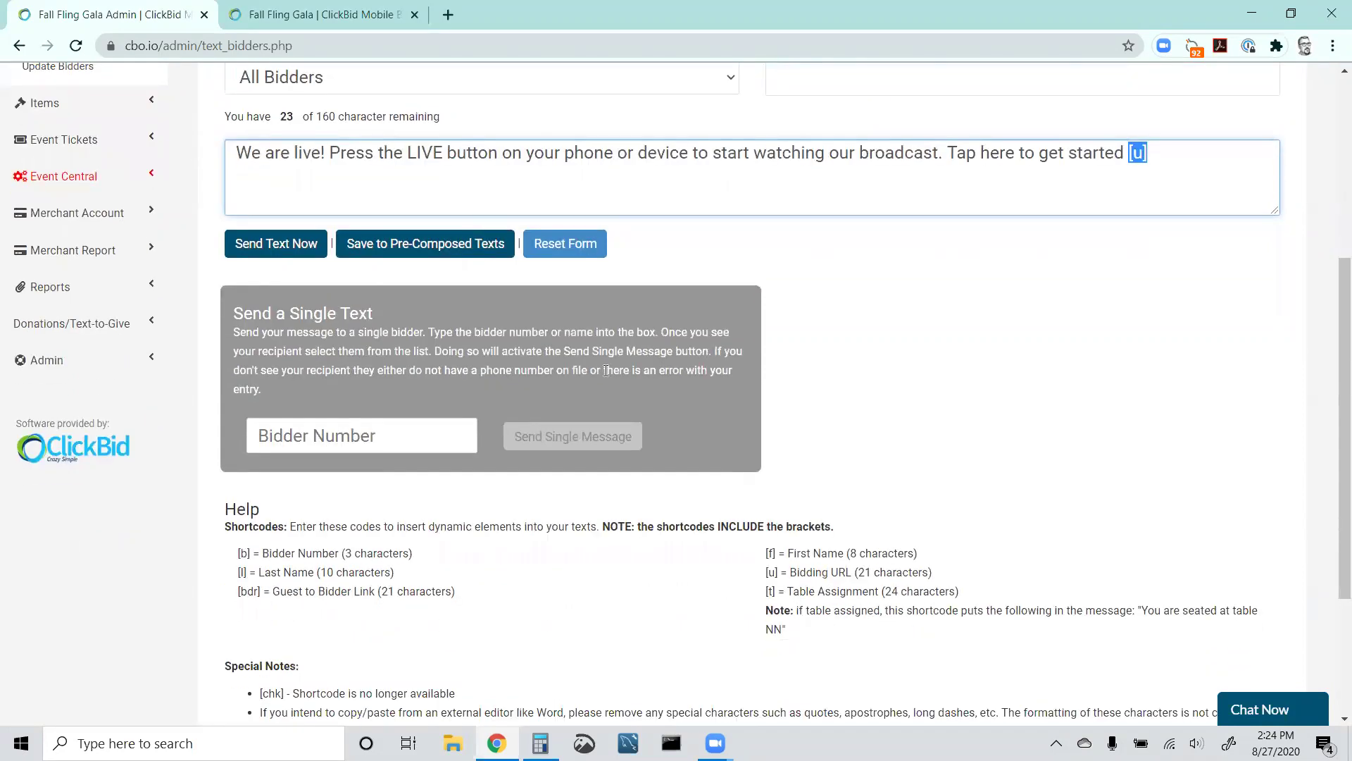
scroll(606, 374, up, 1)
scroll(613, 379, up, 1)
scroll(627, 382, down, 1)
scroll(629, 380, down, 4)
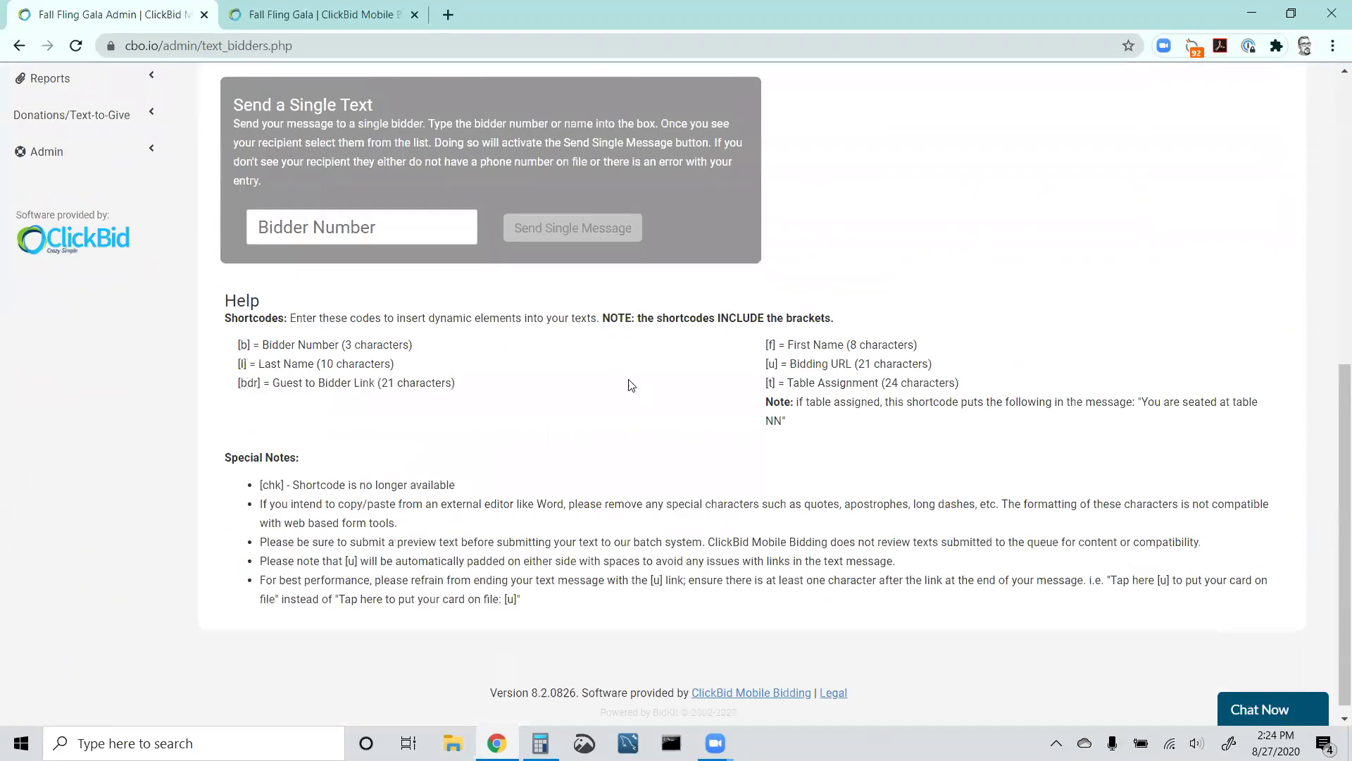
scroll(633, 385, up, 4)
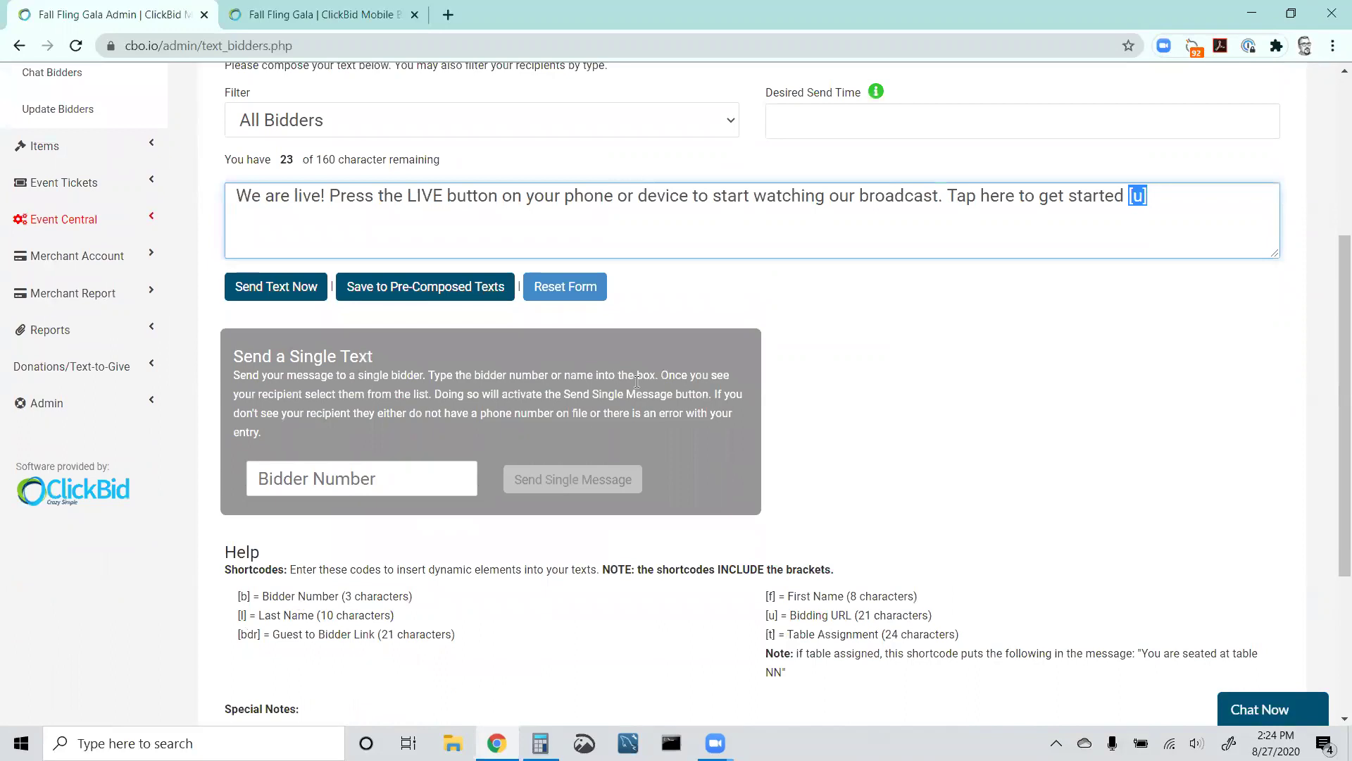
Open the Manage Bidders list in the admin site and look over the registered bidders.
click(331, 15)
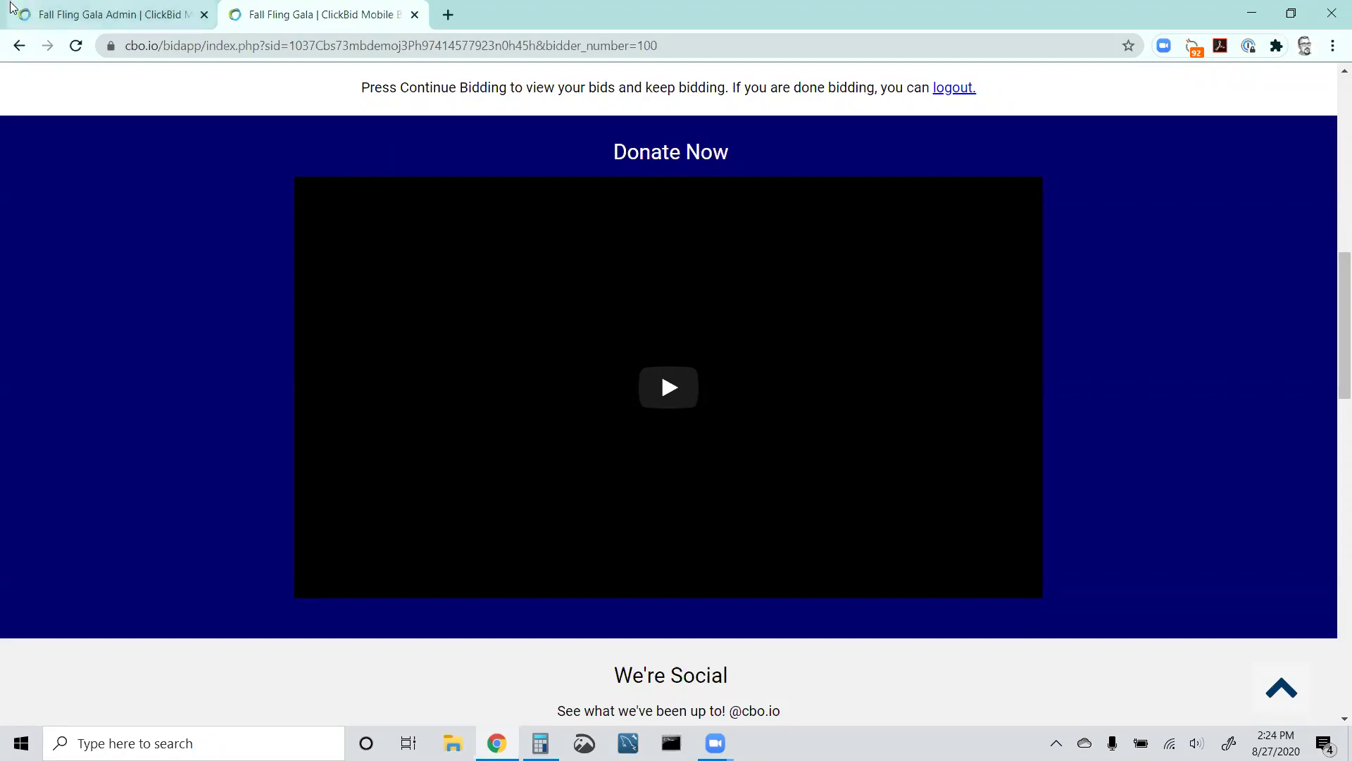
click(91, 14)
scroll(87, 181, up, 2)
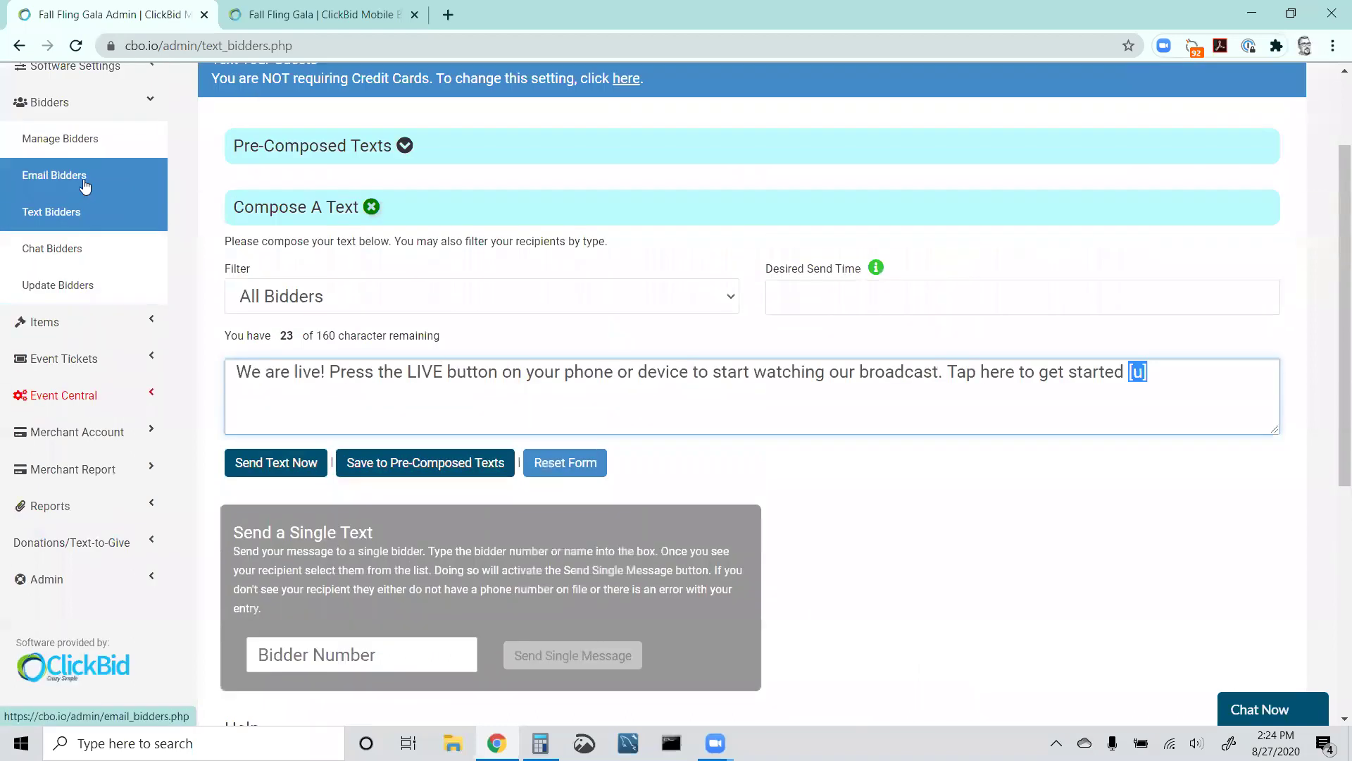
click(83, 152)
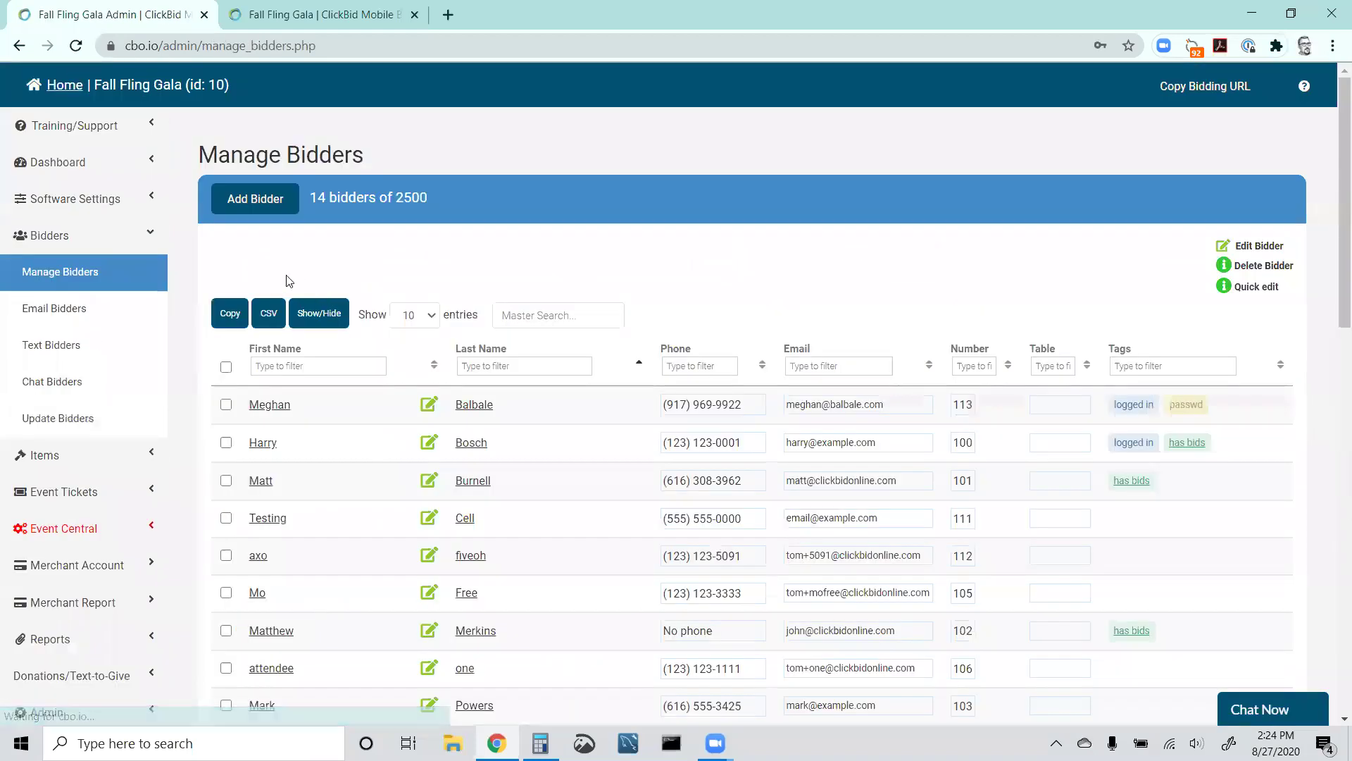
scroll(335, 352, down, 1)
scroll(336, 353, up, 1)
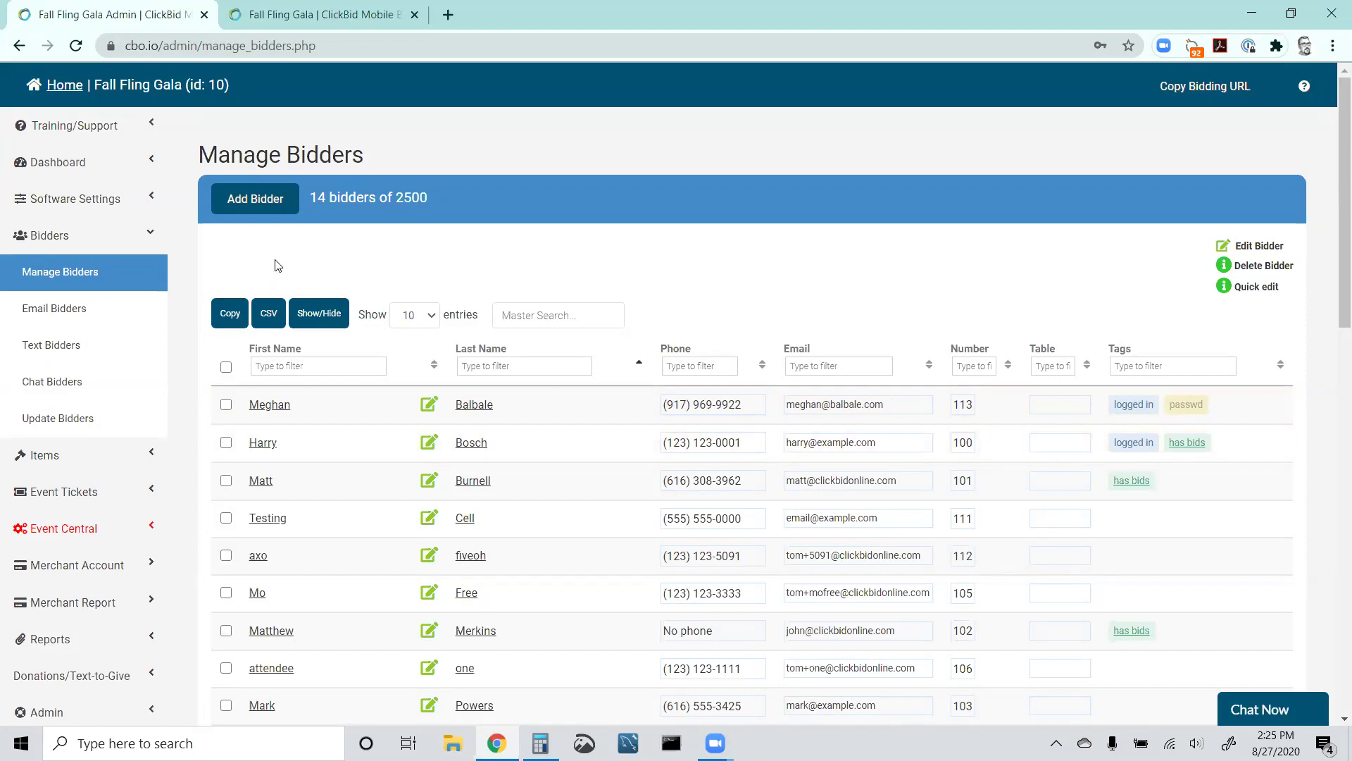
Launch EventStream from the event utilities and select live item #103, Week Long Cabo Trip for 2.
click(76, 235)
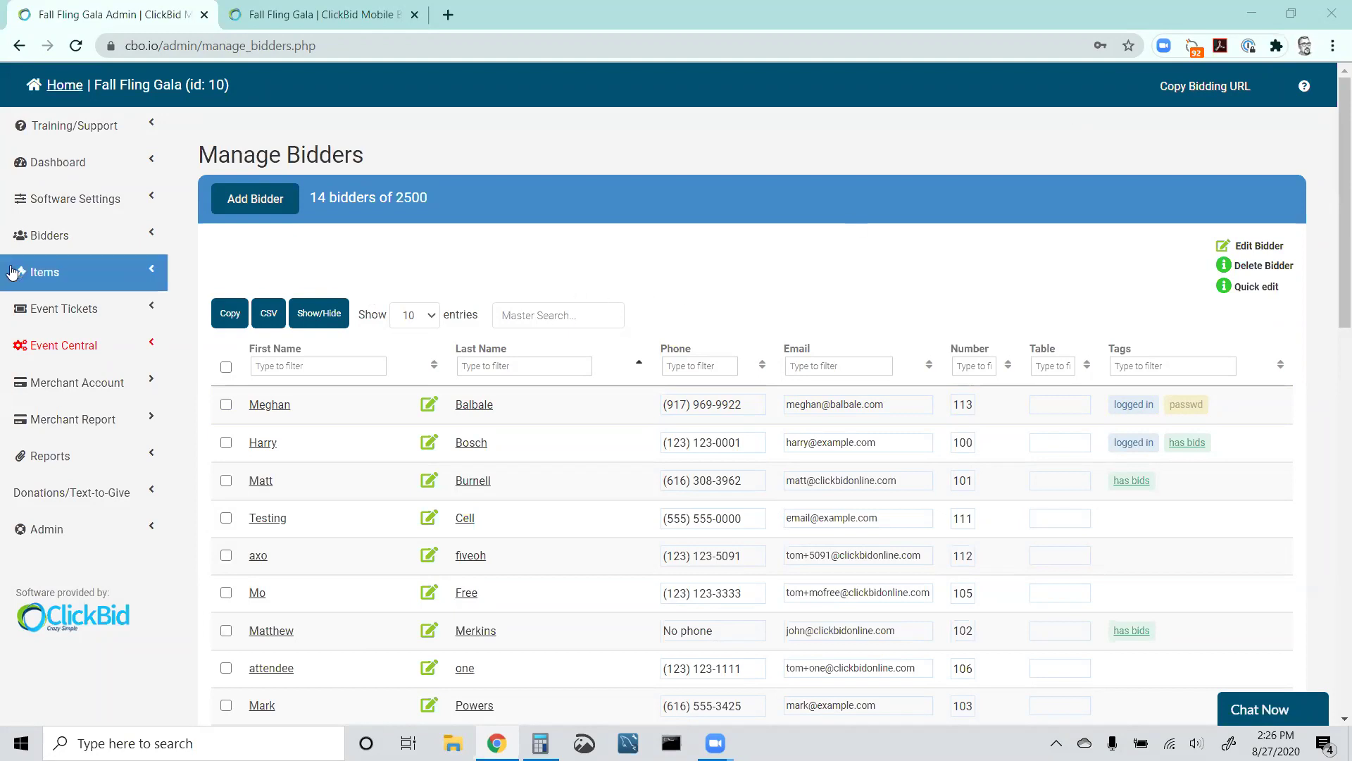
click(75, 354)
click(94, 412)
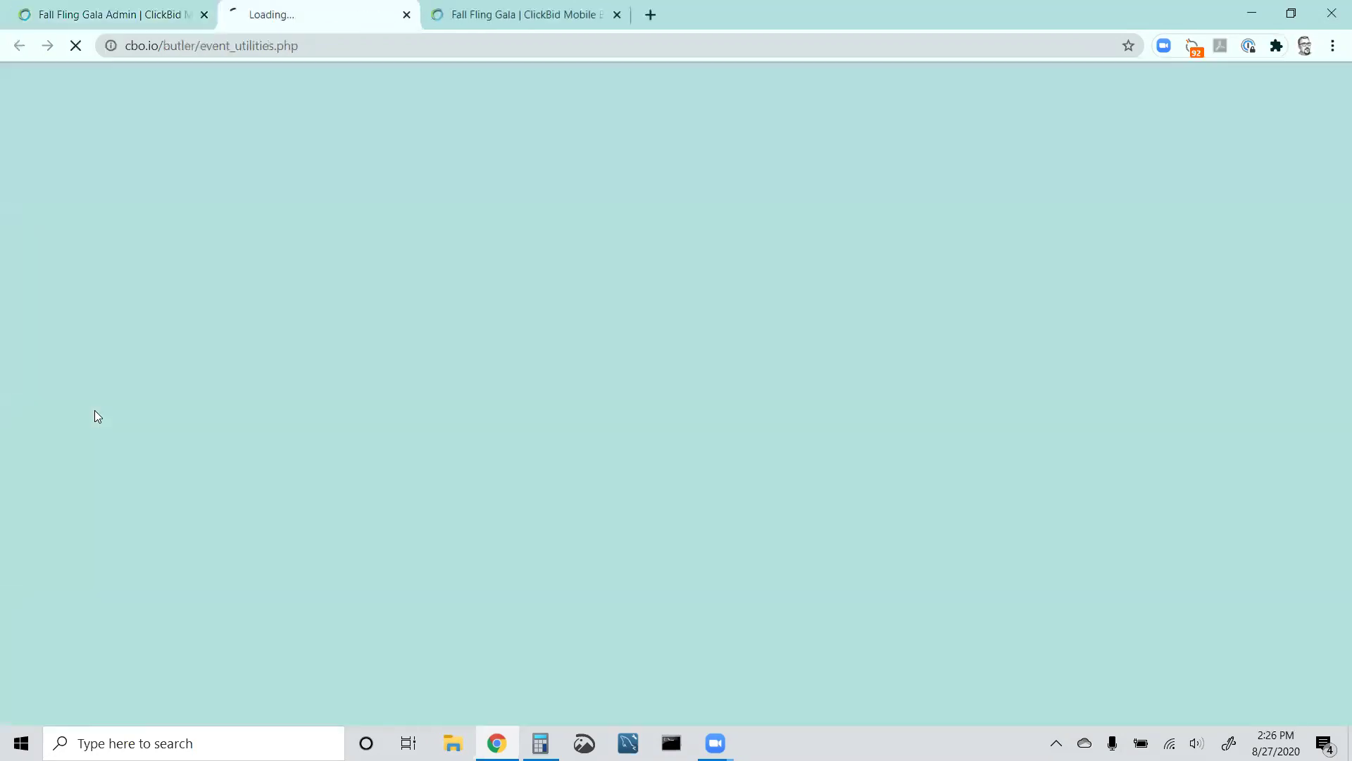
scroll(157, 350, down, 3)
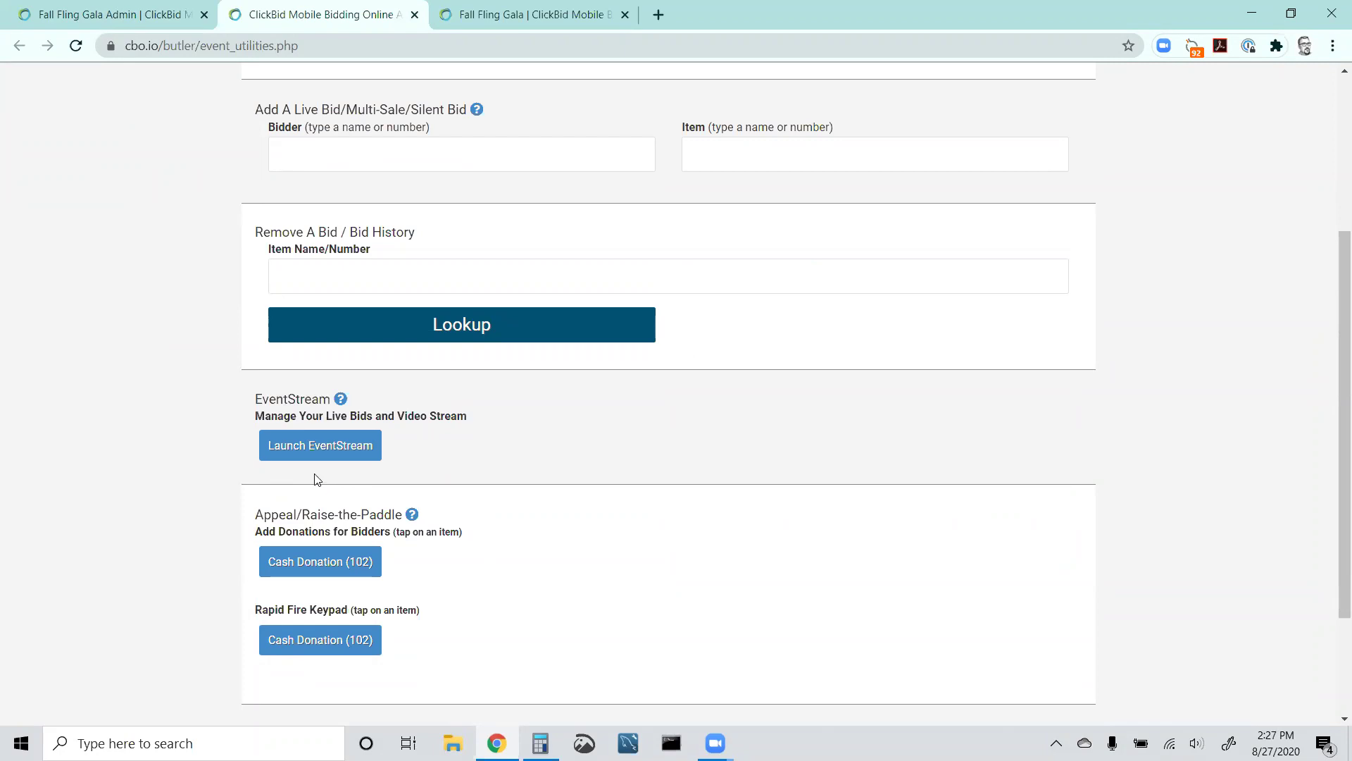
click(340, 446)
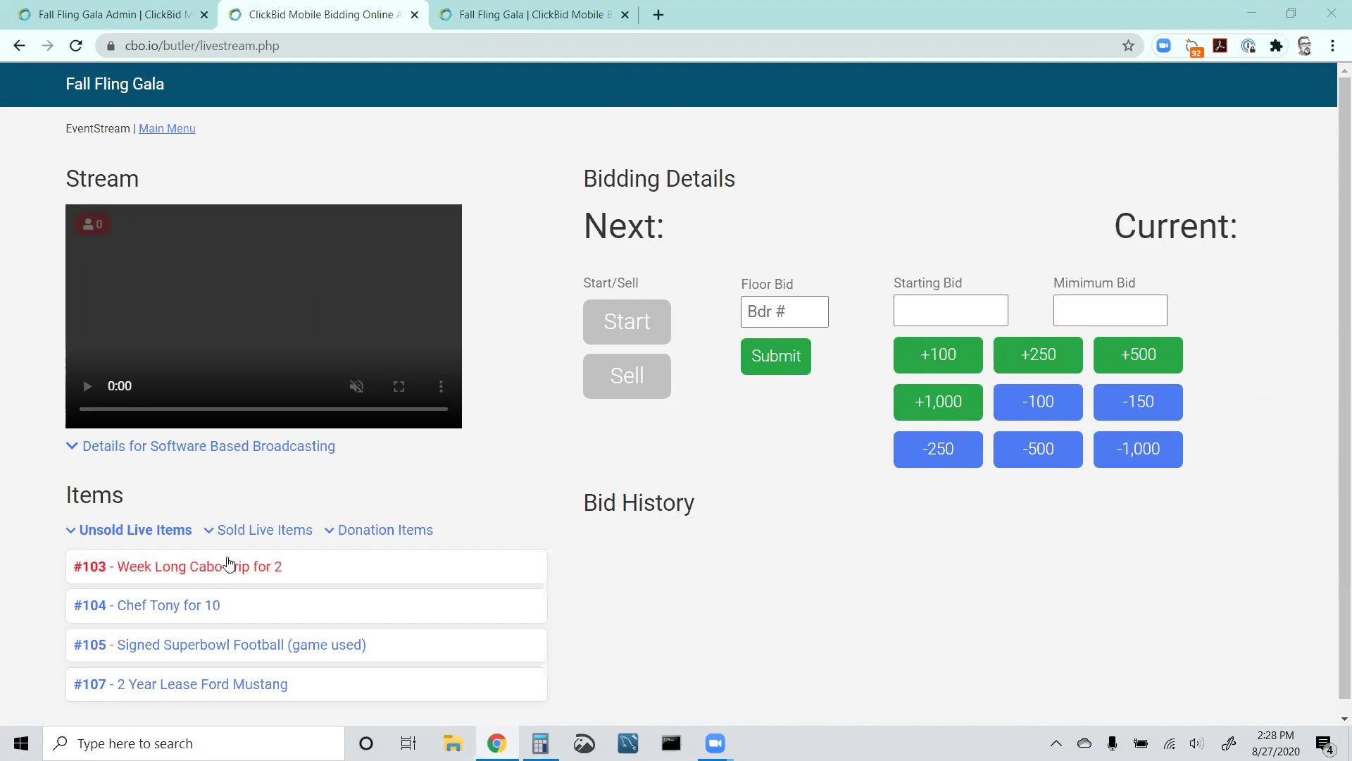
click(234, 566)
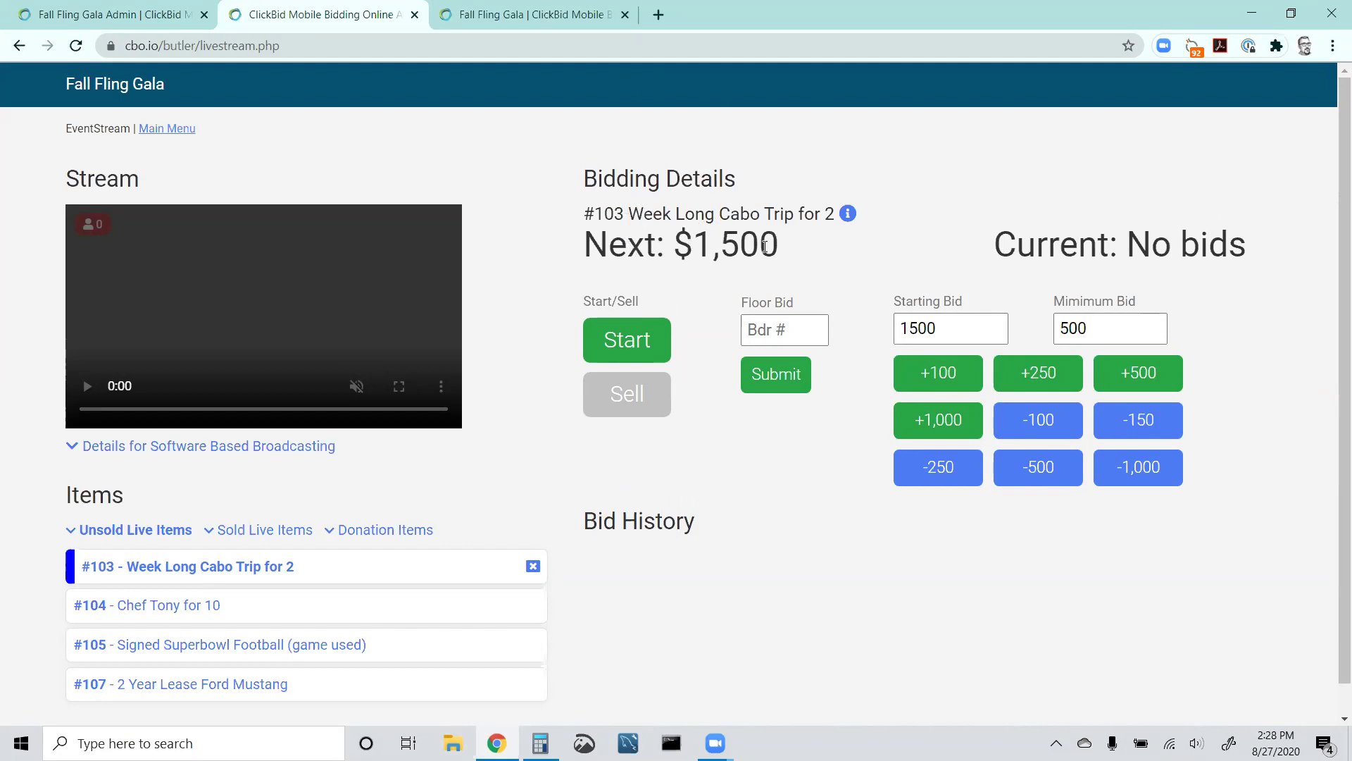
Continue to the bidding page as the bidder, examine the Bid Live view of item #103, and return to EventStream.
click(549, 14)
scroll(523, 114, up, 10)
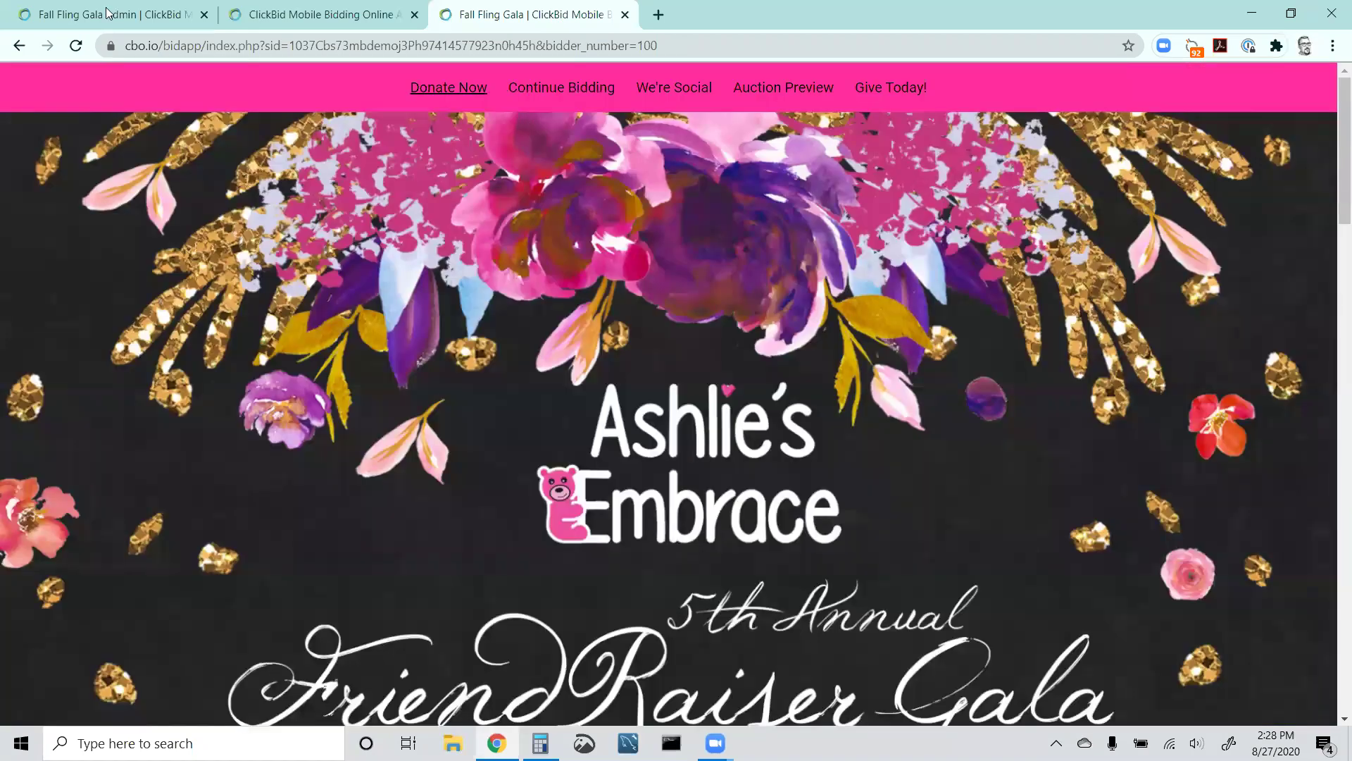
scroll(426, 224, down, 5)
scroll(429, 227, down, 3)
click(636, 296)
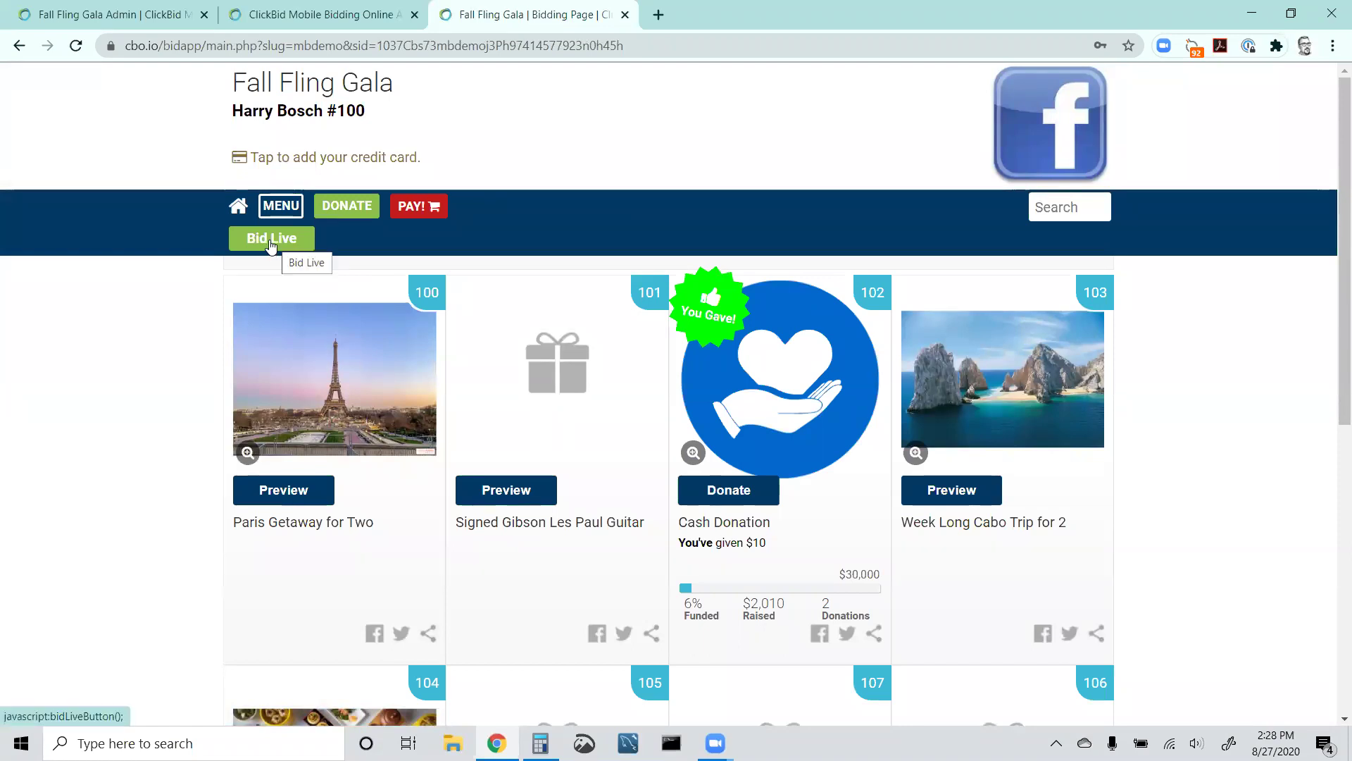
click(271, 238)
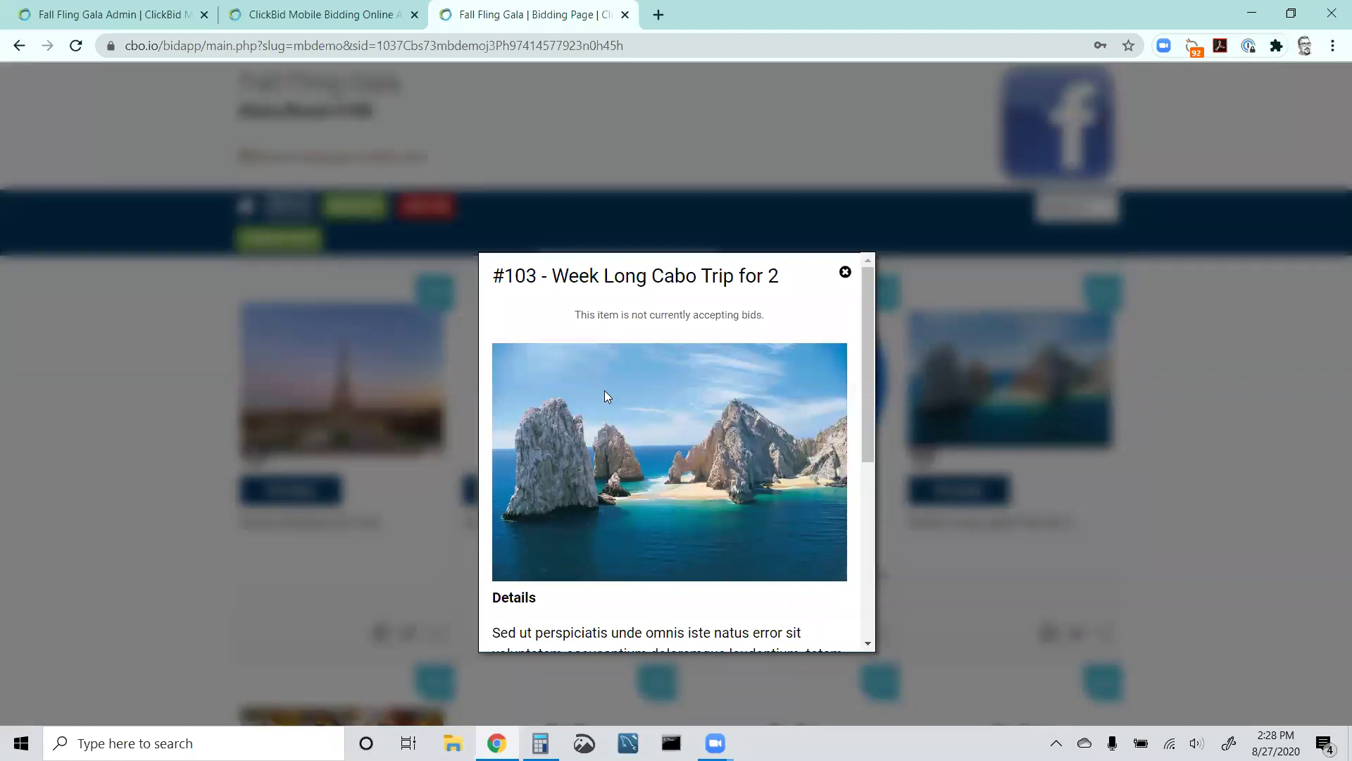
scroll(610, 394, down, 5)
scroll(602, 399, up, 5)
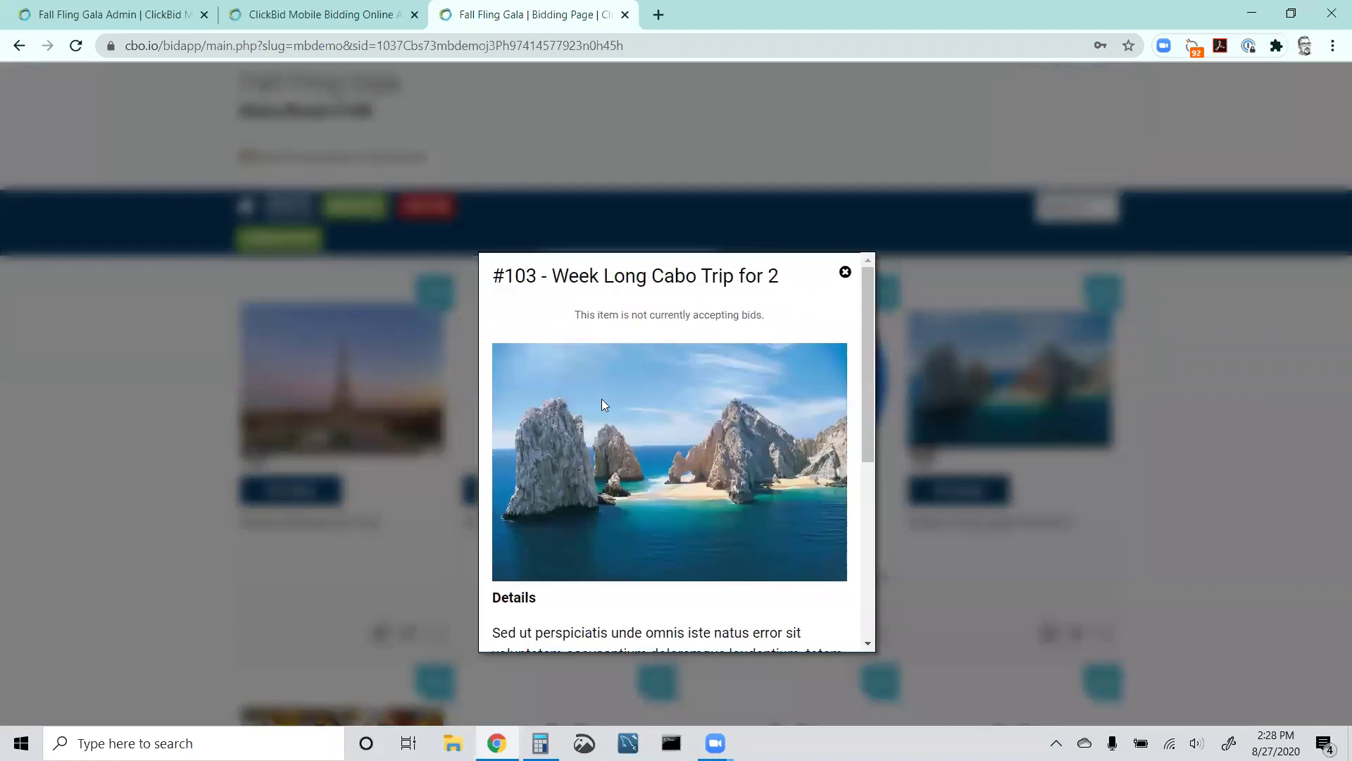
click(307, 17)
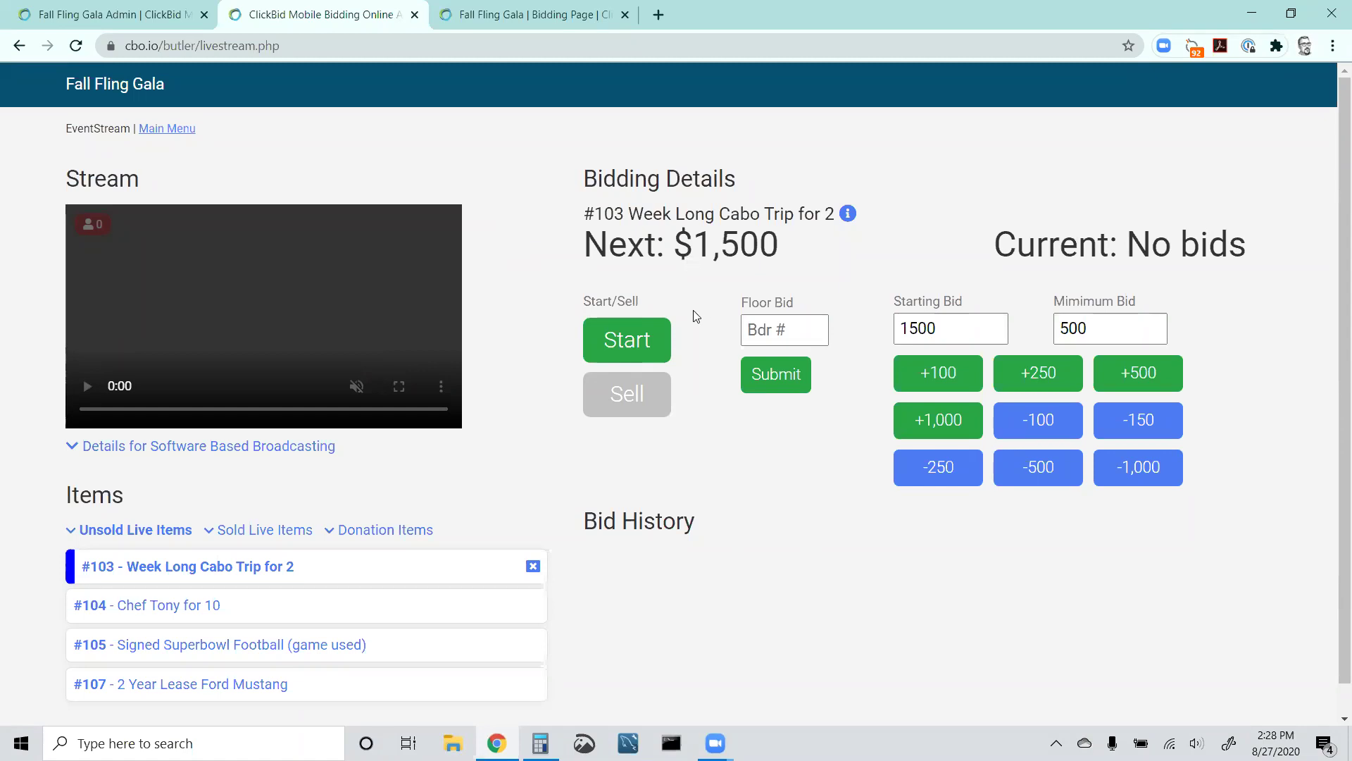
Start live bidding on item #103 in EventStream and place the online bidder's $1,500 bid on the bidding page.
click(637, 342)
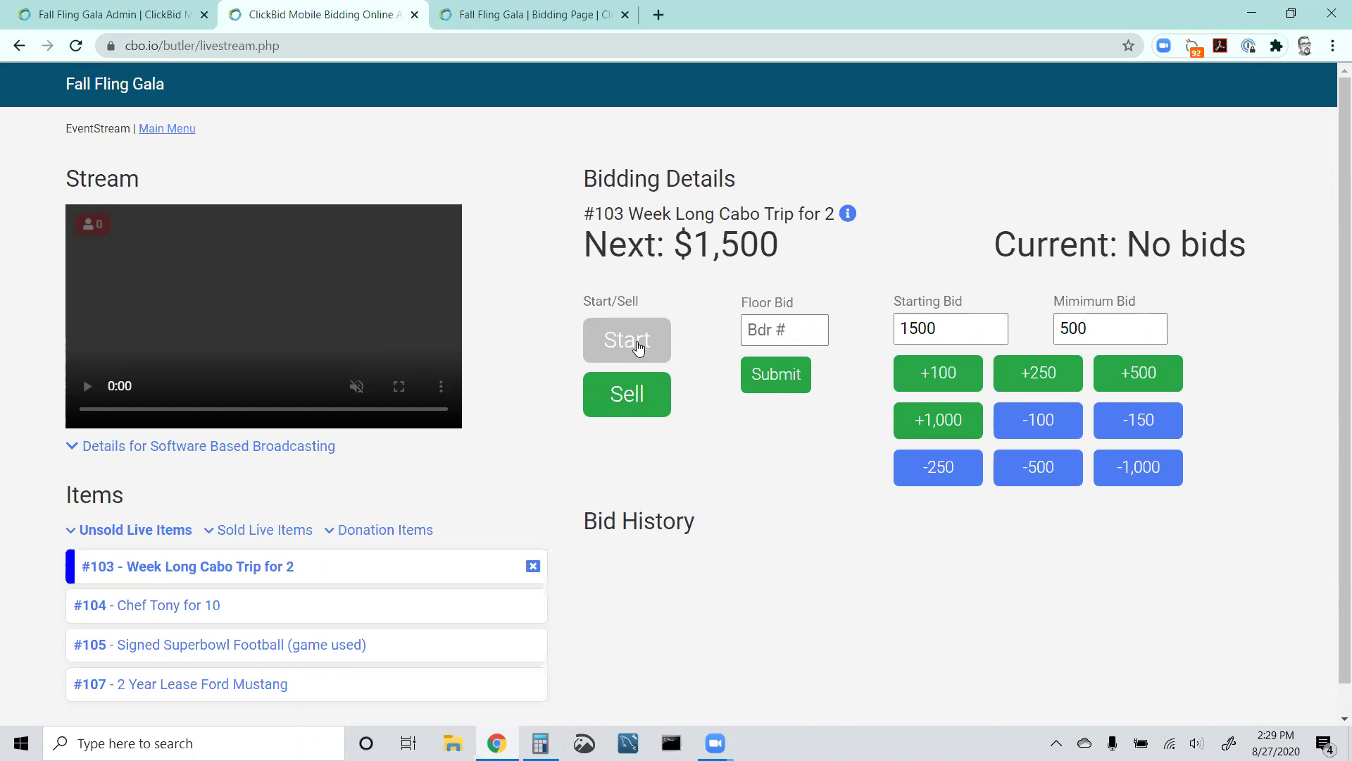
click(473, 17)
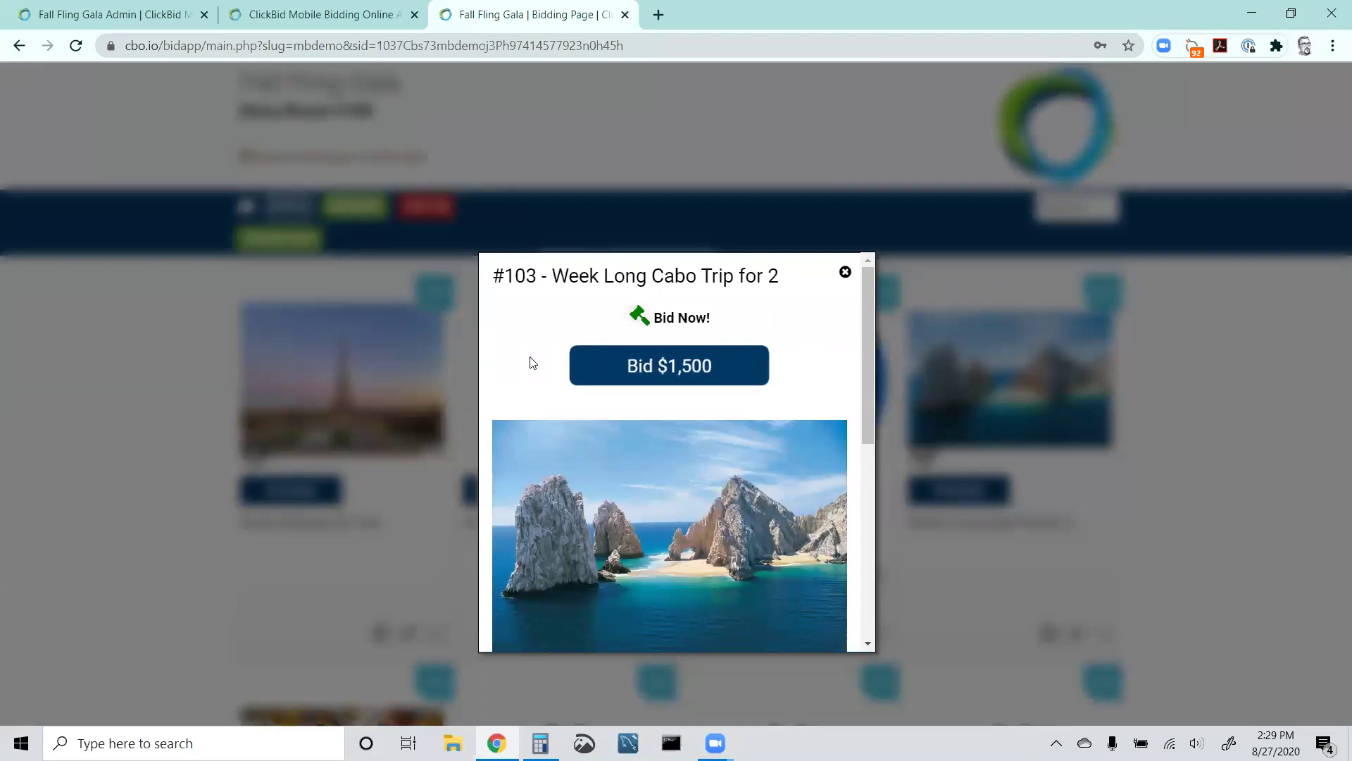
click(652, 373)
click(642, 411)
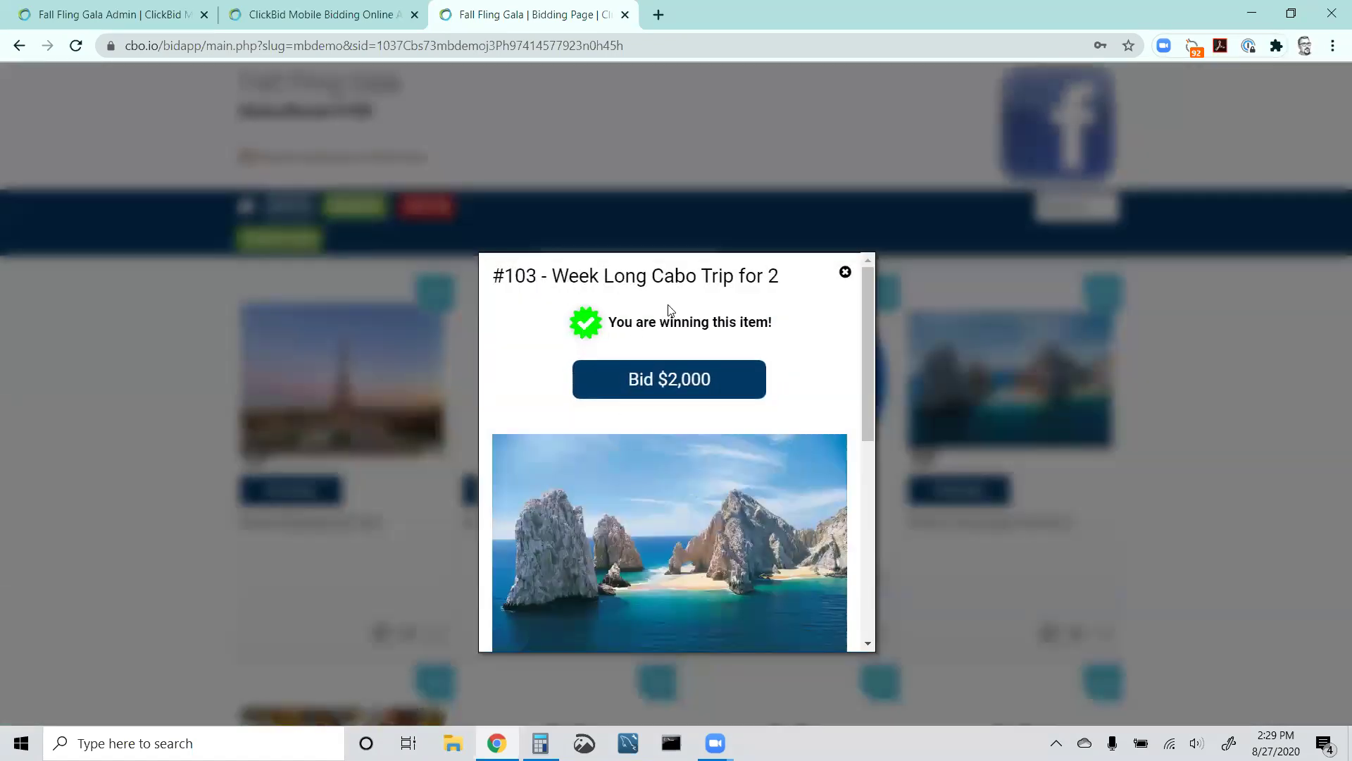
Submit a floor bid for bidder number 102 on item #103 in EventStream.
click(338, 12)
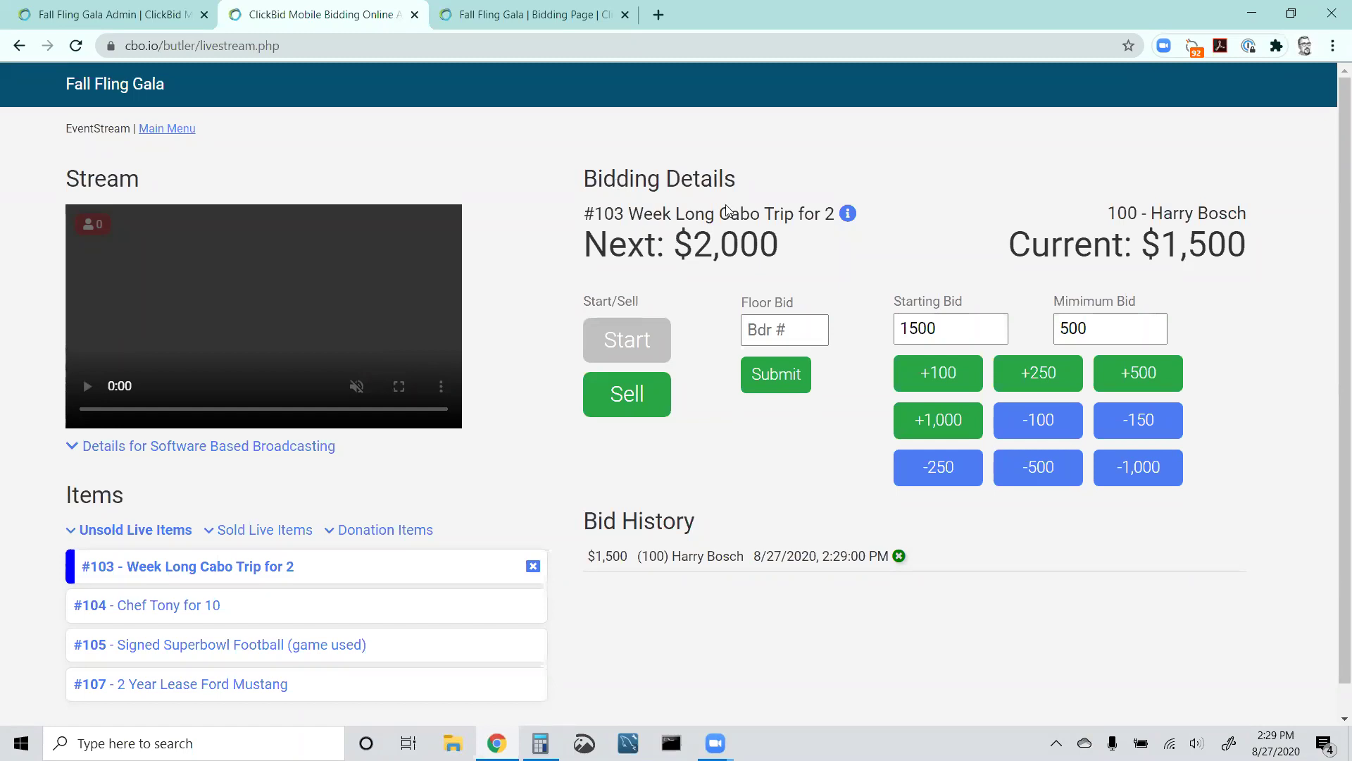
click(786, 329)
click(780, 328)
text(102)
click(779, 376)
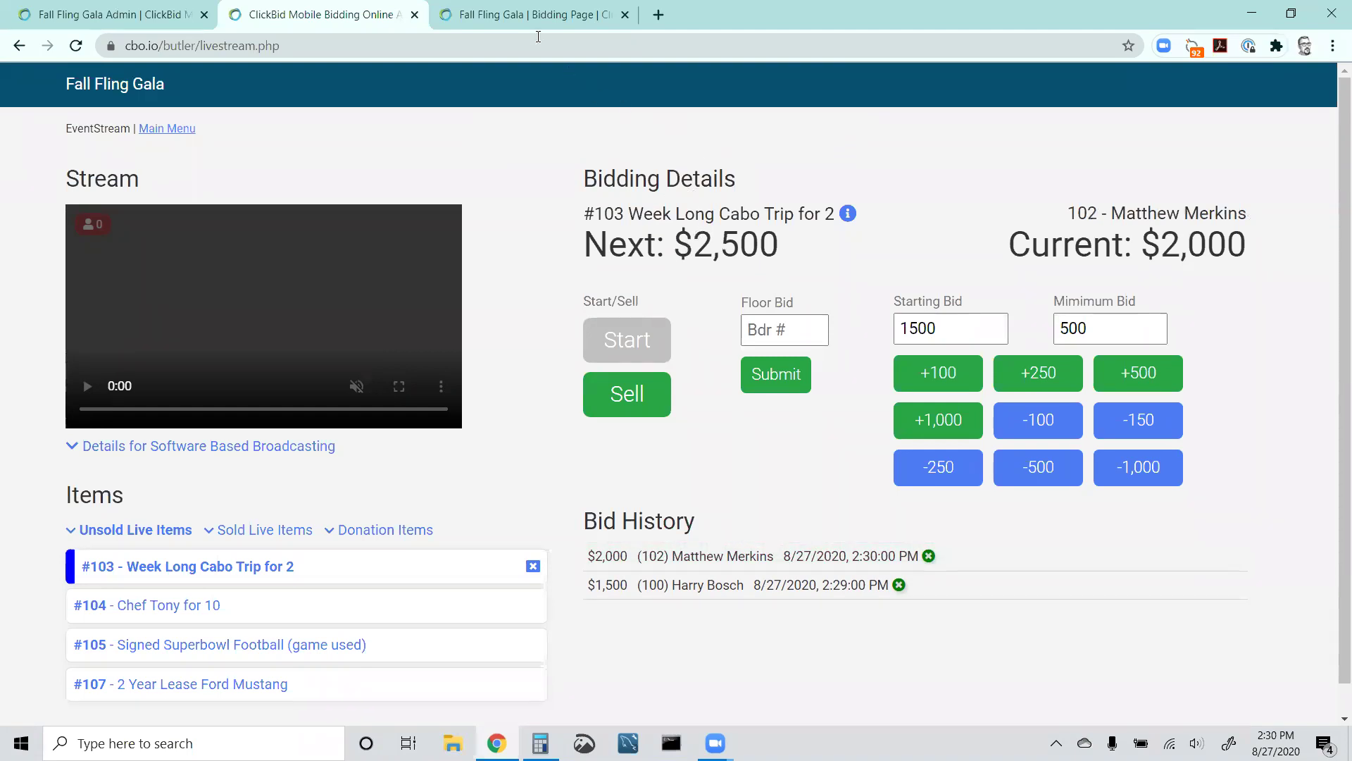
Place a $2,500 counter-bid on item #103 from the online bidder's bidding page.
click(525, 14)
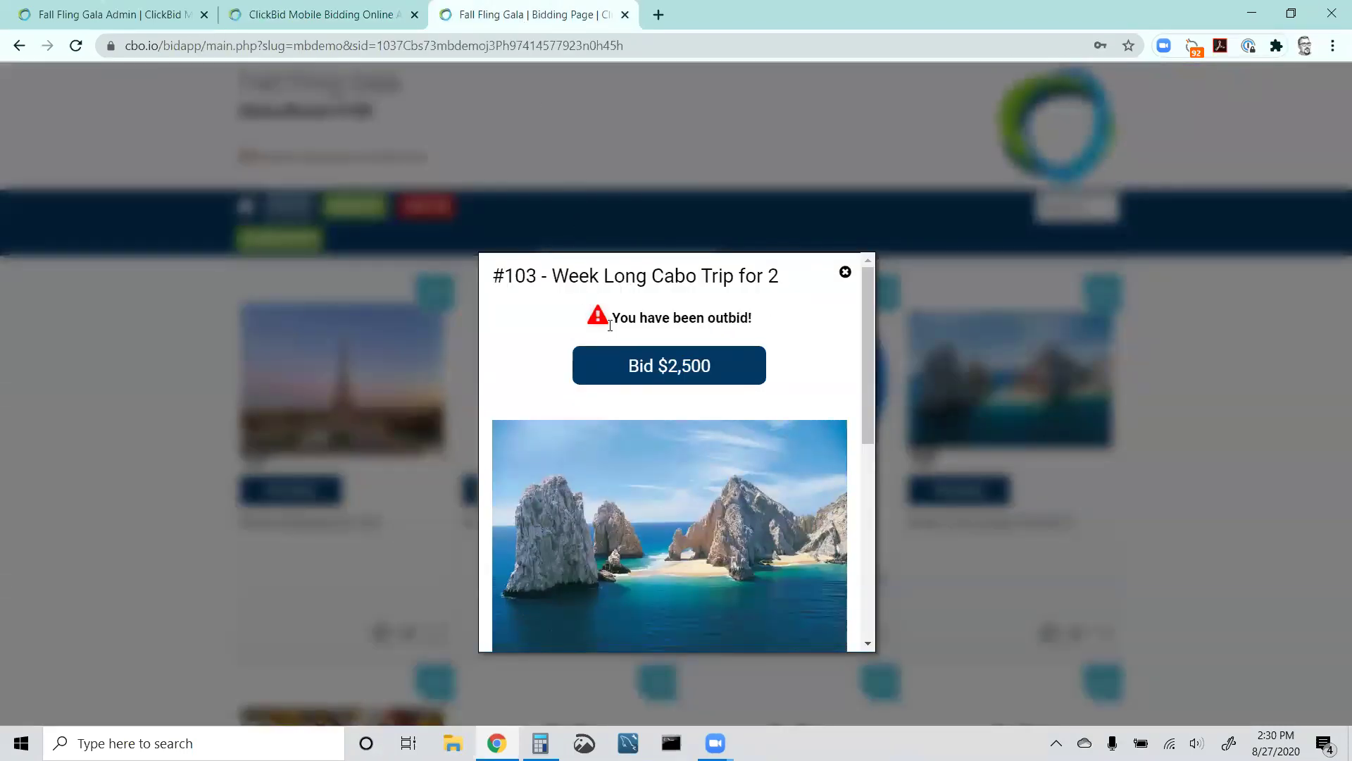
click(646, 368)
click(624, 423)
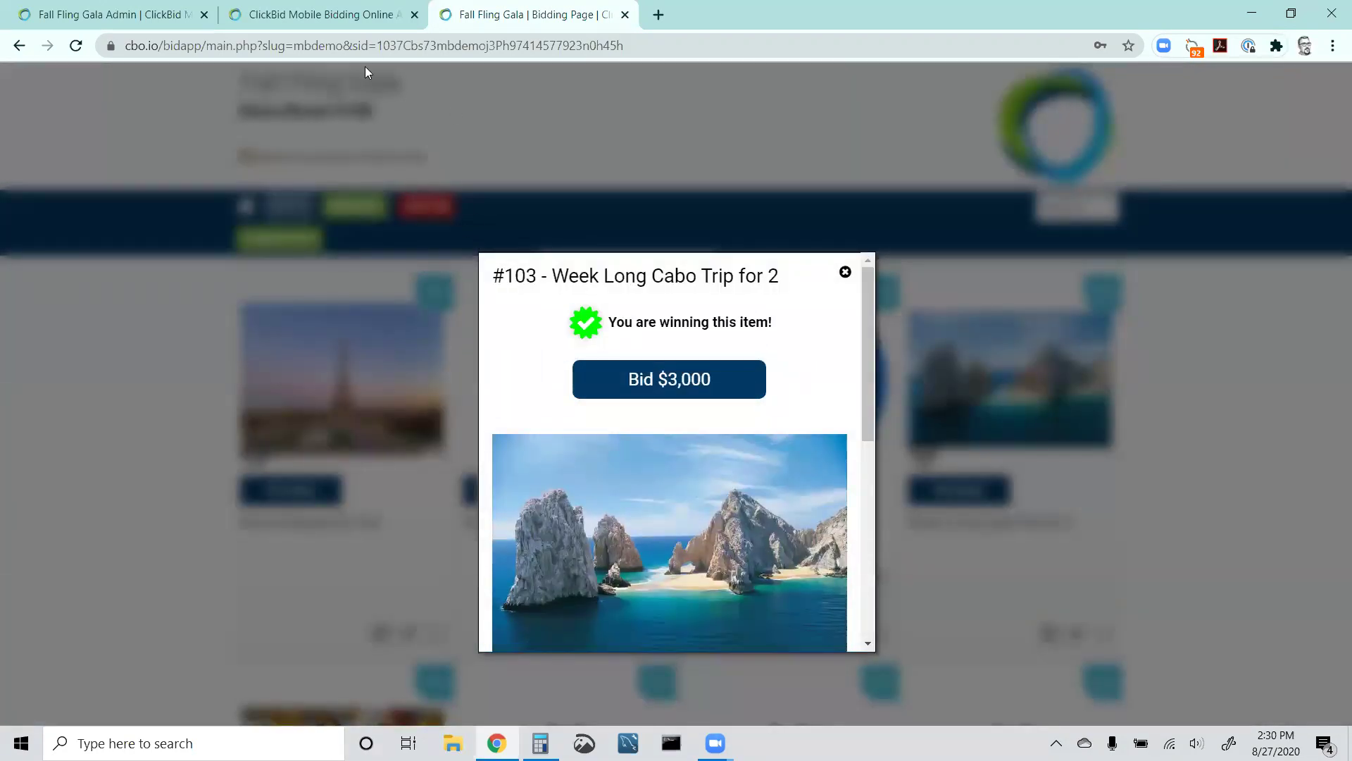
Lower item #103's minimum bid to 250 in EventStream and check the next bid offered on the bidding page.
click(328, 14)
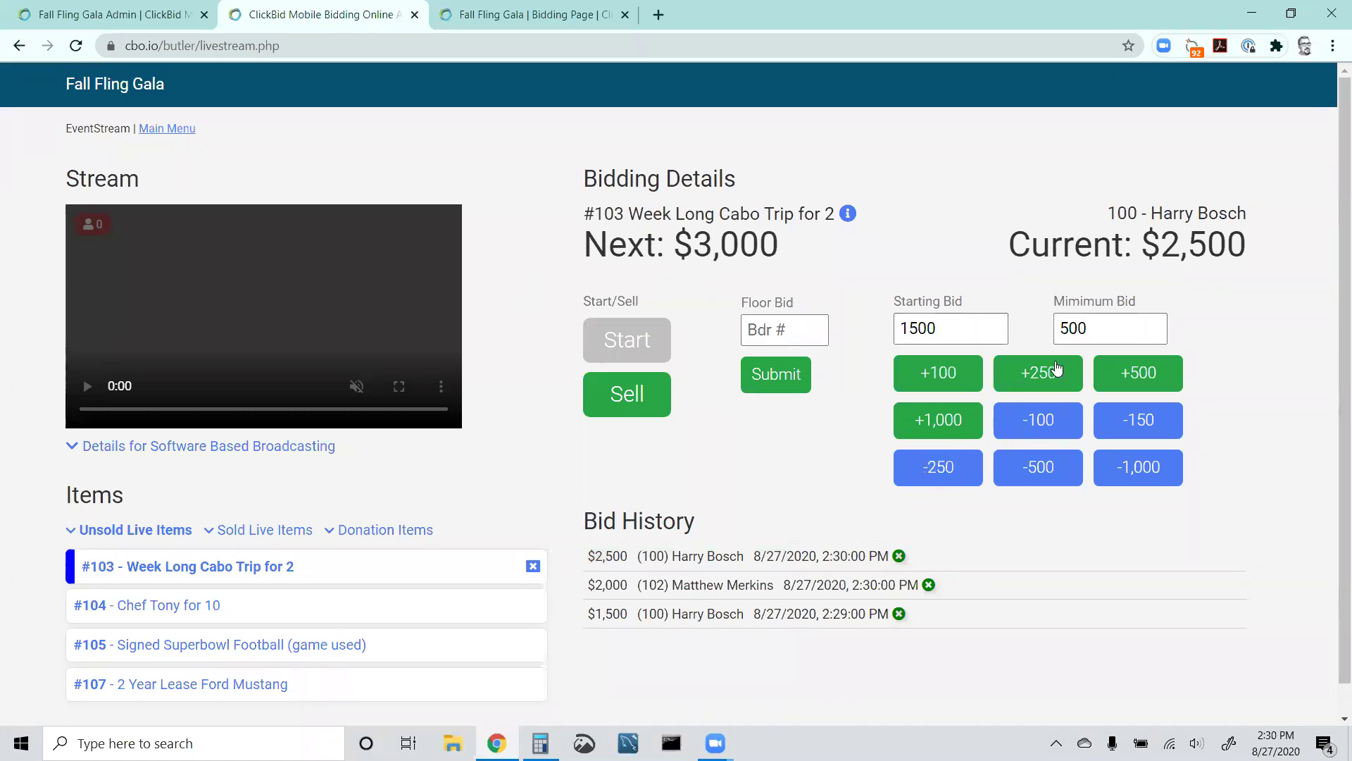
click(933, 471)
click(527, 16)
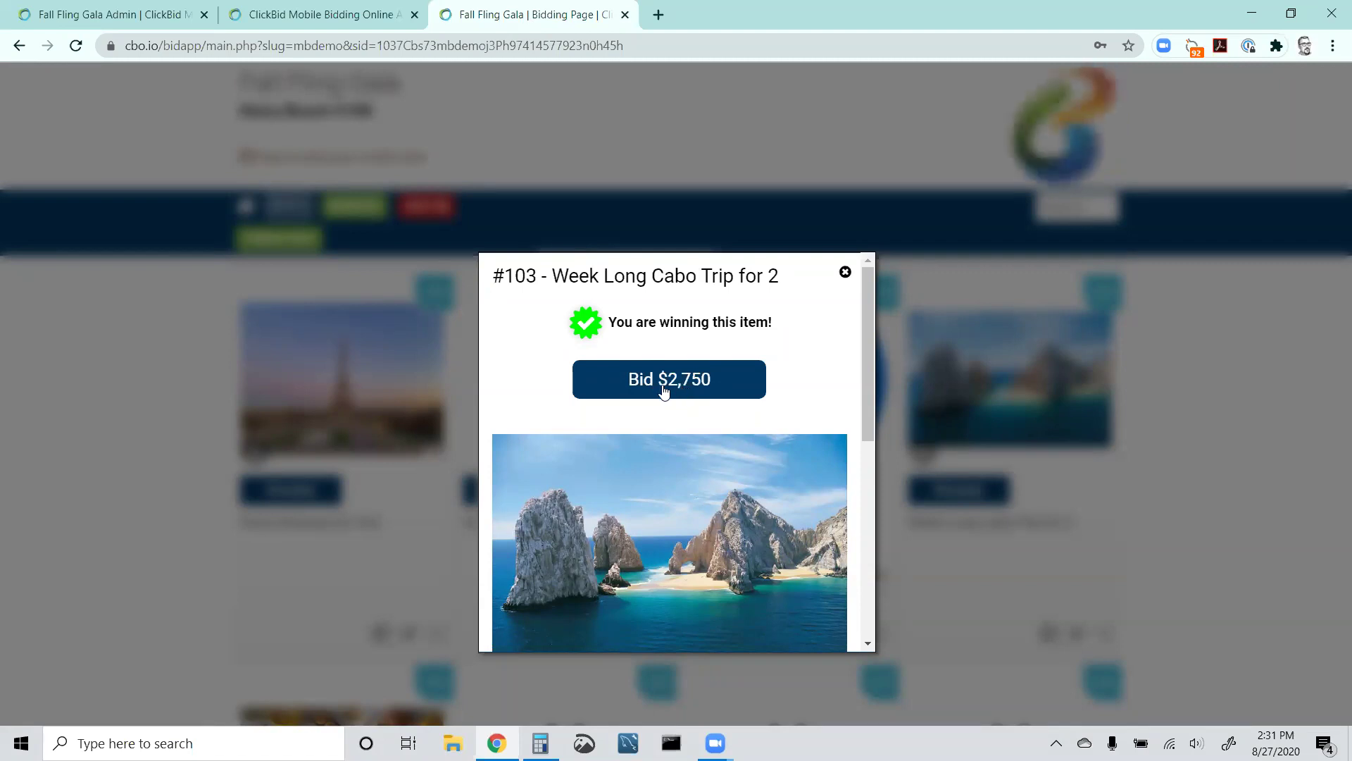
Sell item #103 to the current high bidder in EventStream and check the outcome on the bidding page.
click(337, 15)
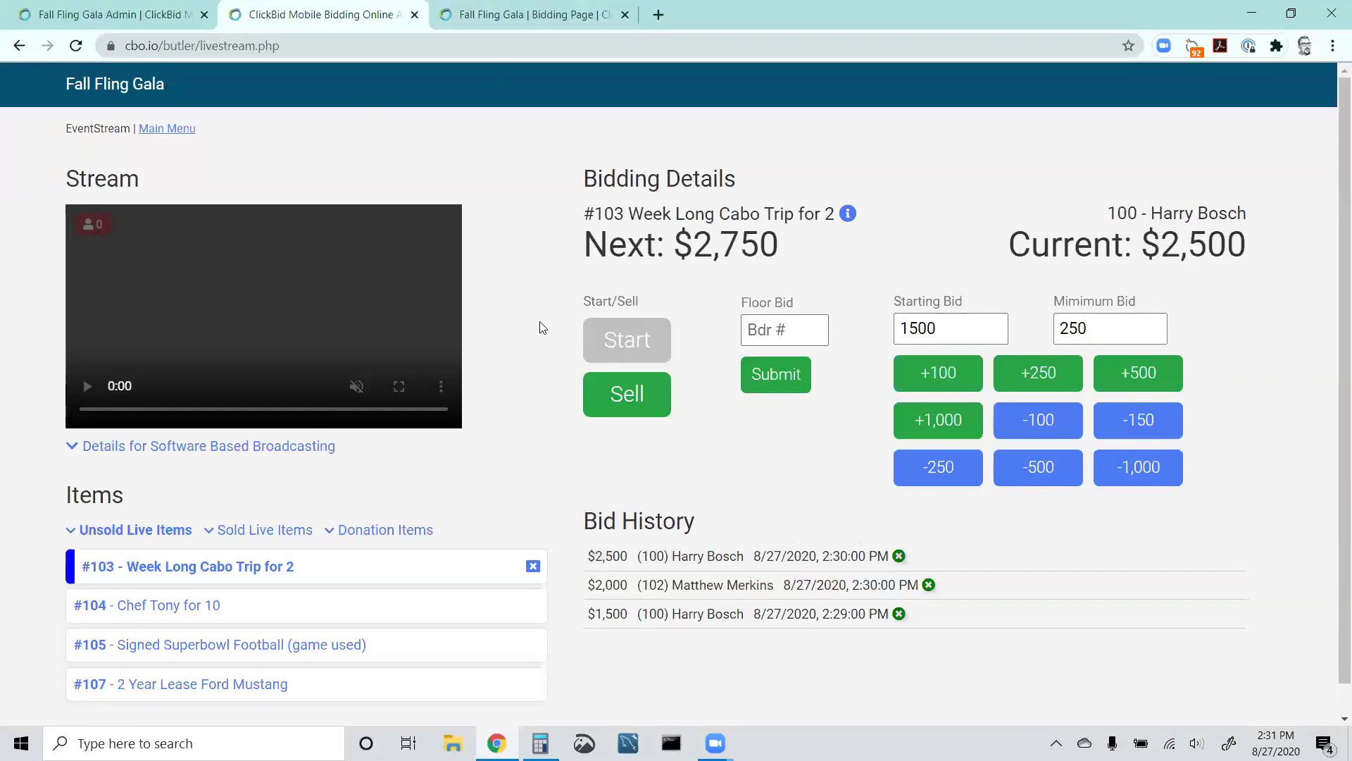
click(619, 407)
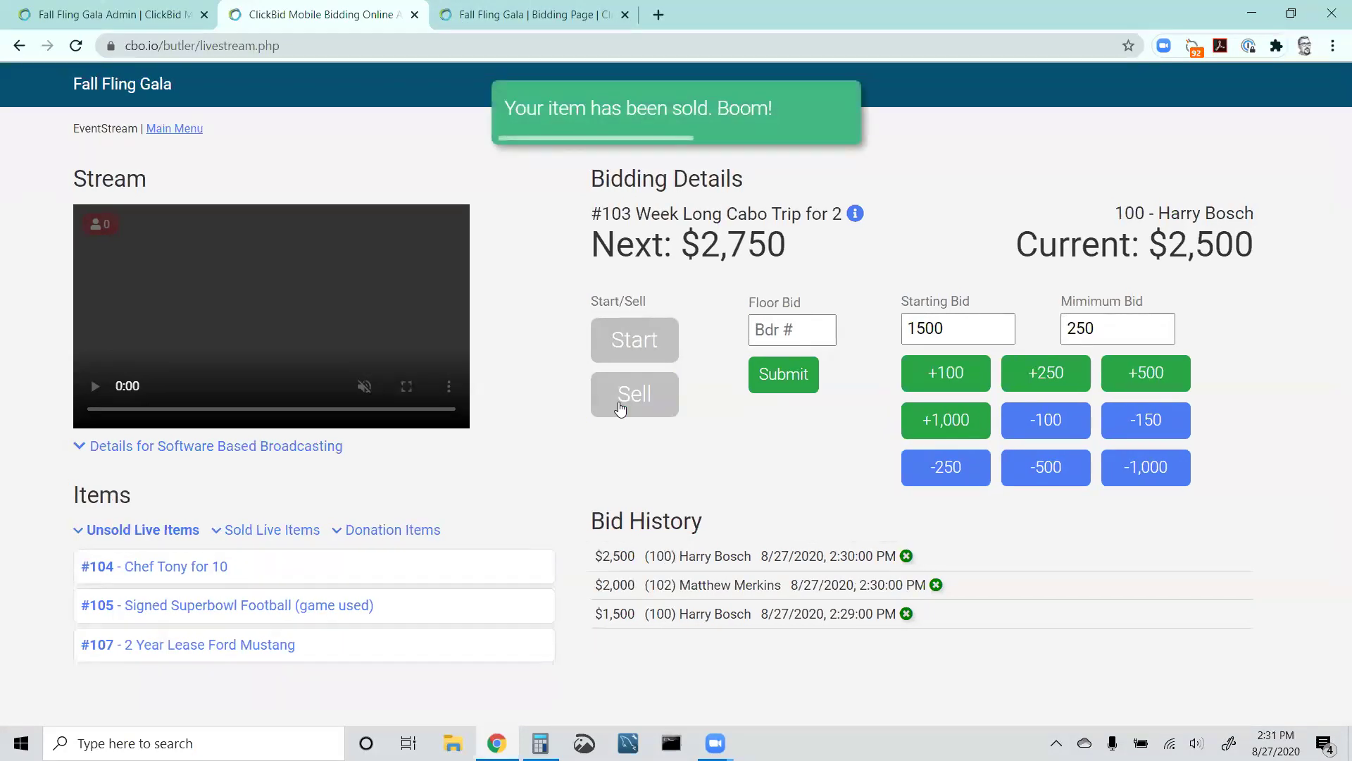
click(510, 17)
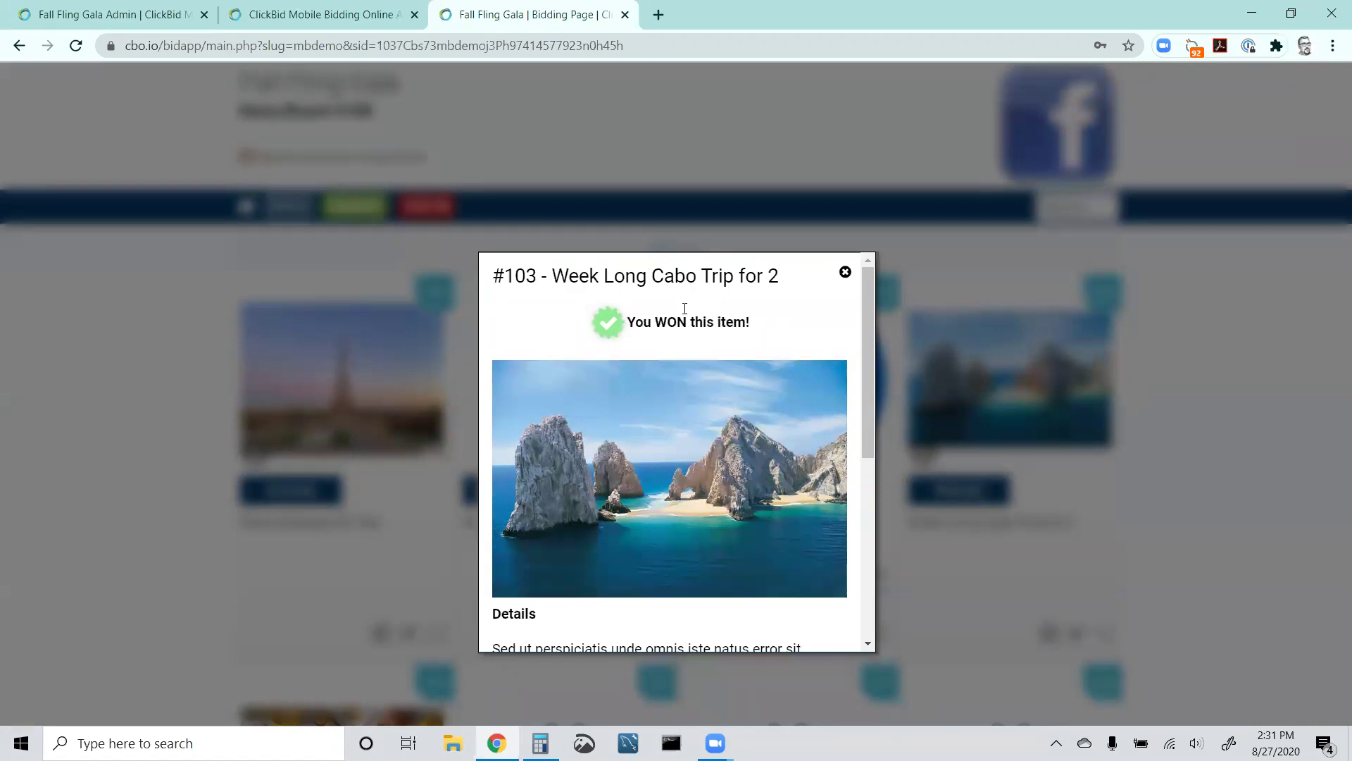
Select live item #104, Chef Tony for 10, in EventStream and check how it appears on the bidding page.
click(371, 15)
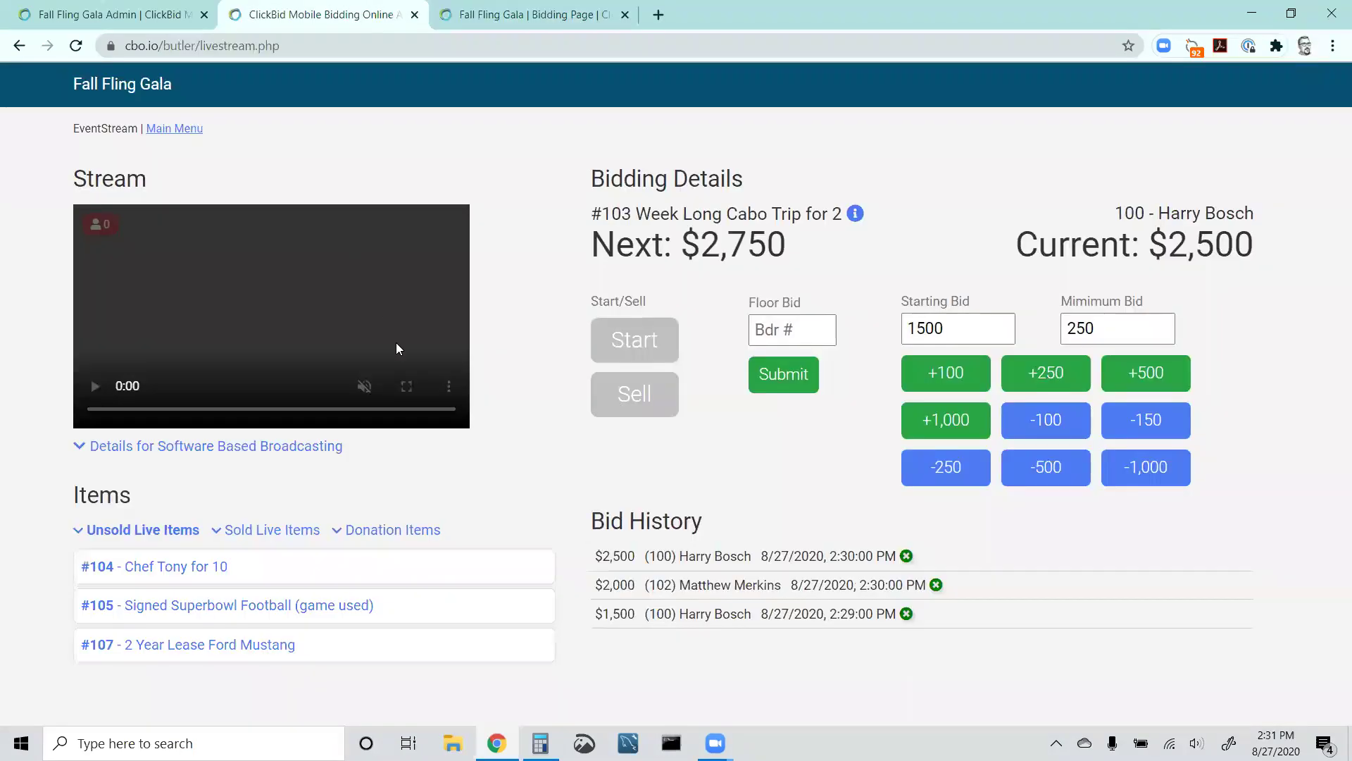
click(163, 569)
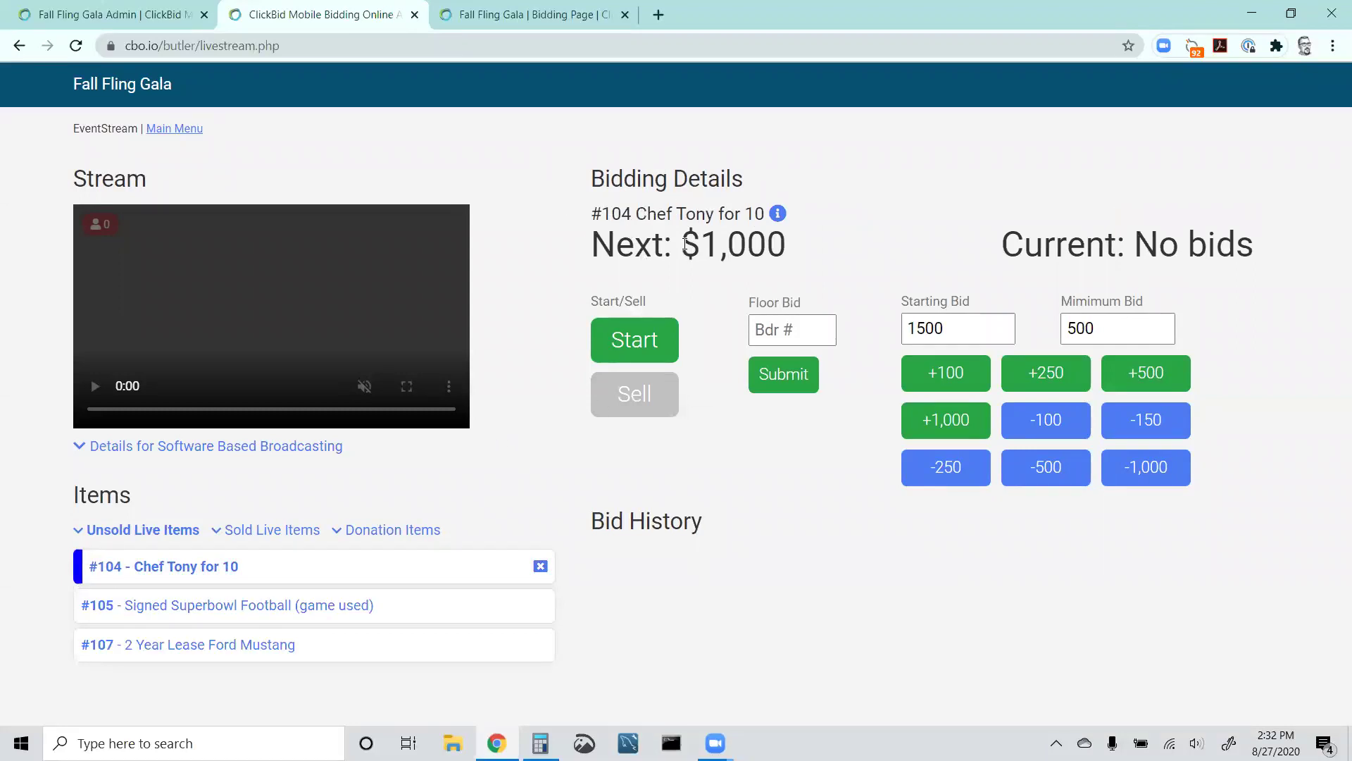
click(507, 24)
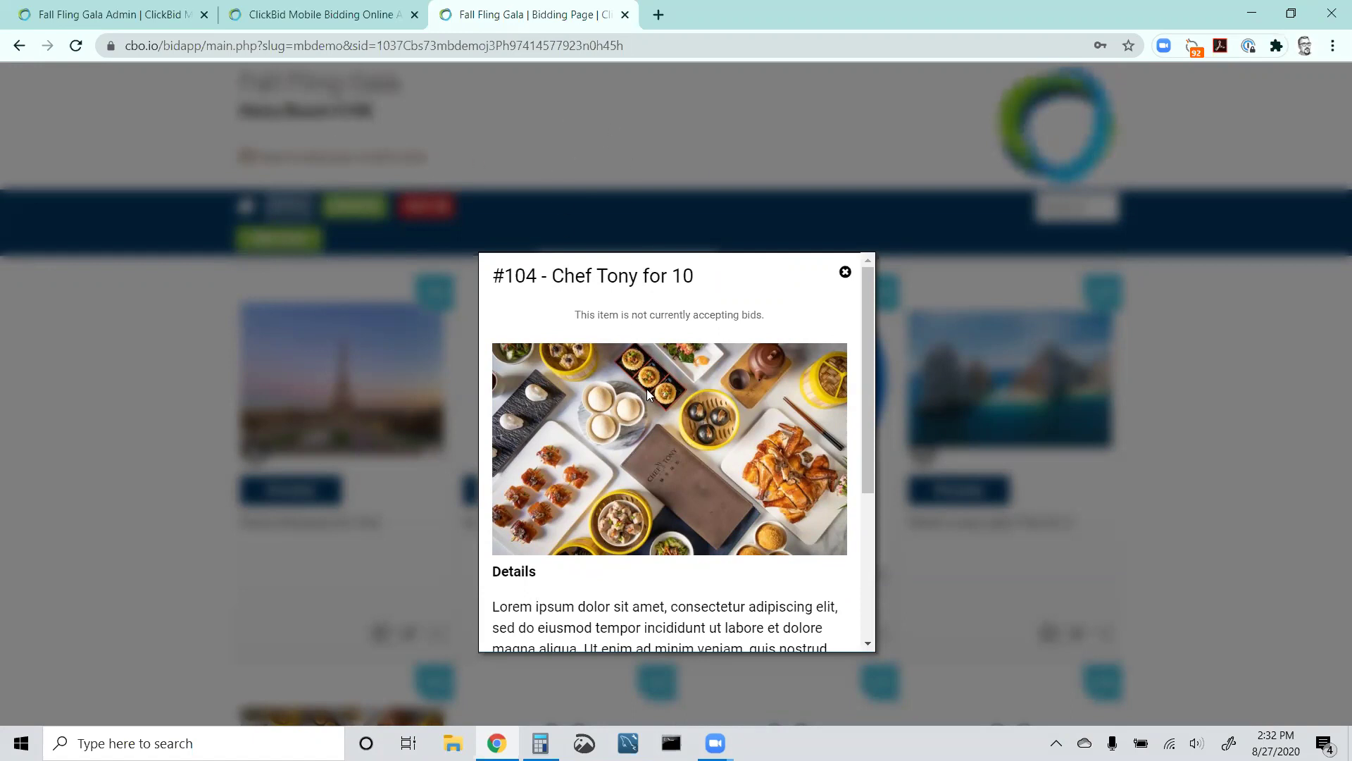
Start live bidding on item #104 in EventStream and submit floor bids for bidder numbers 100 and 101.
click(377, 8)
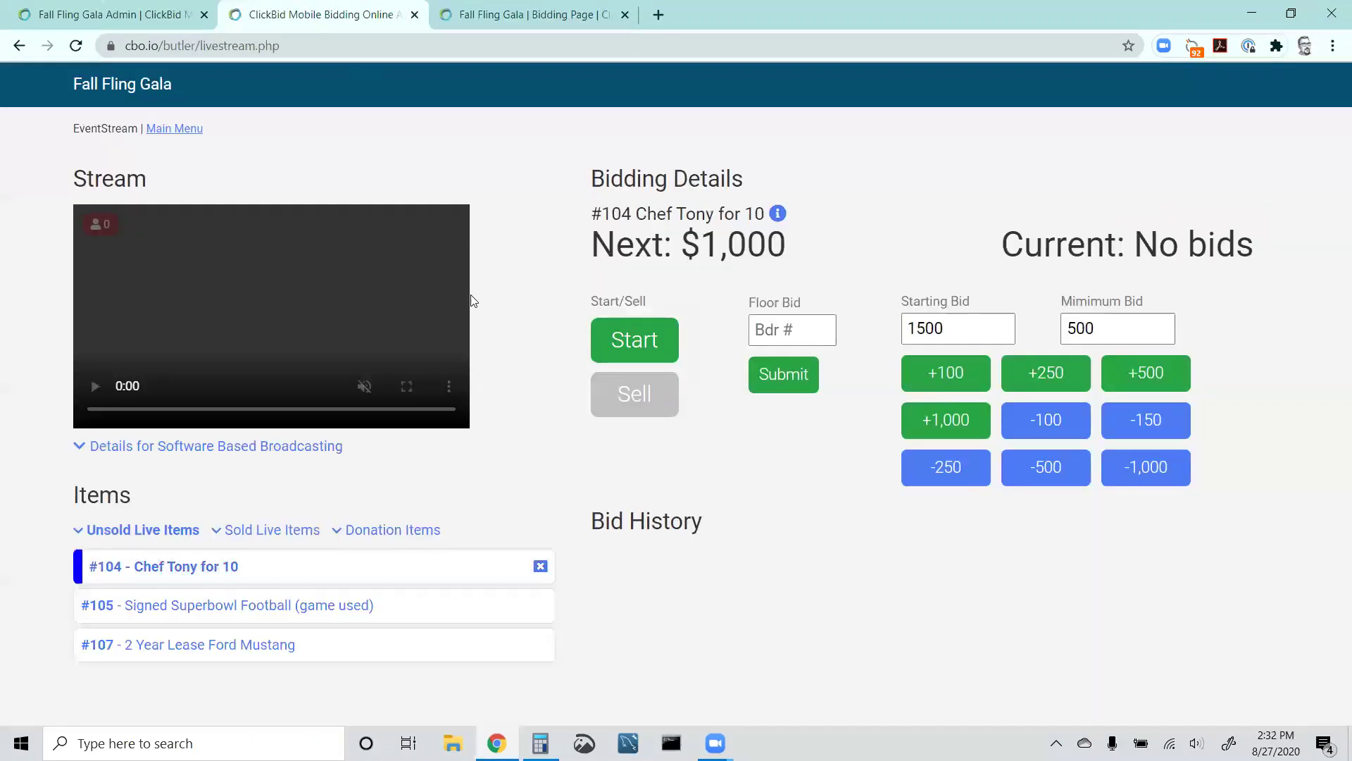
click(614, 338)
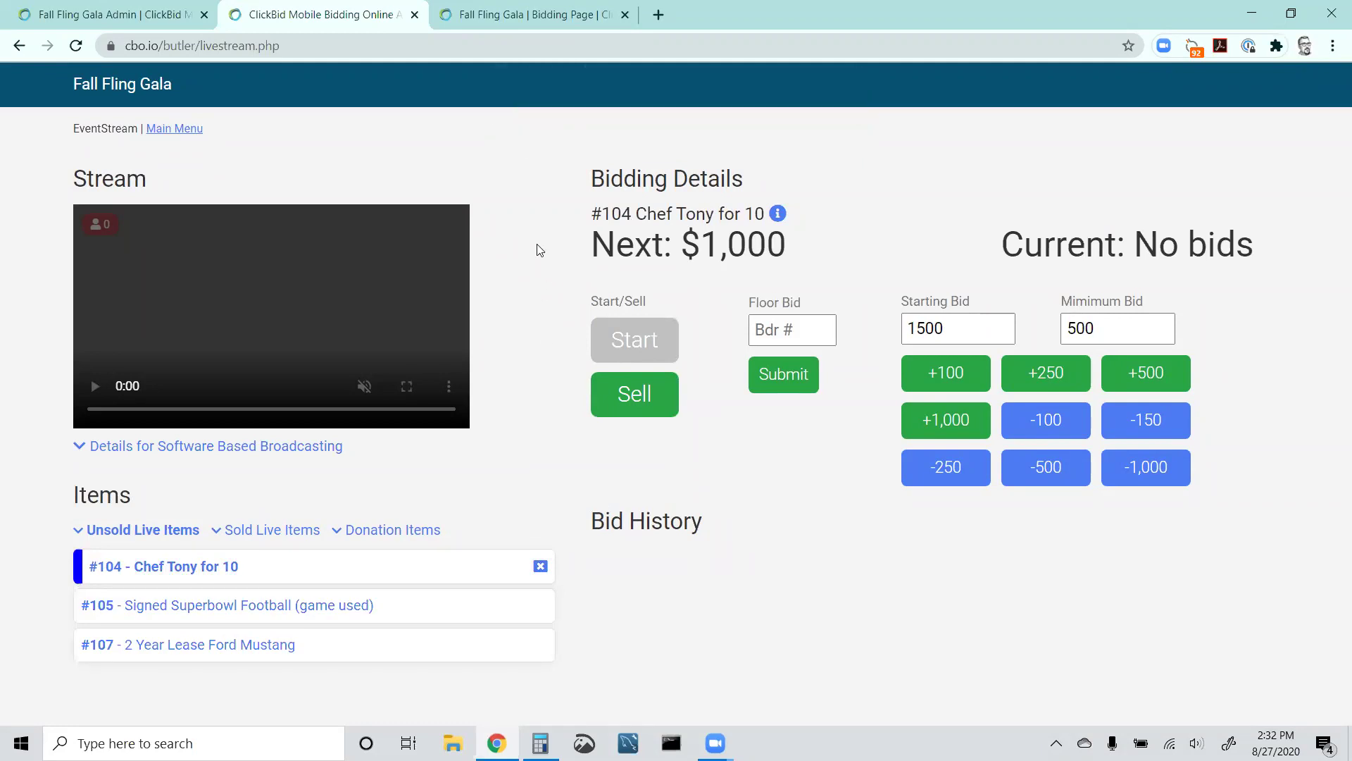
click(778, 323)
text(100)
click(778, 372)
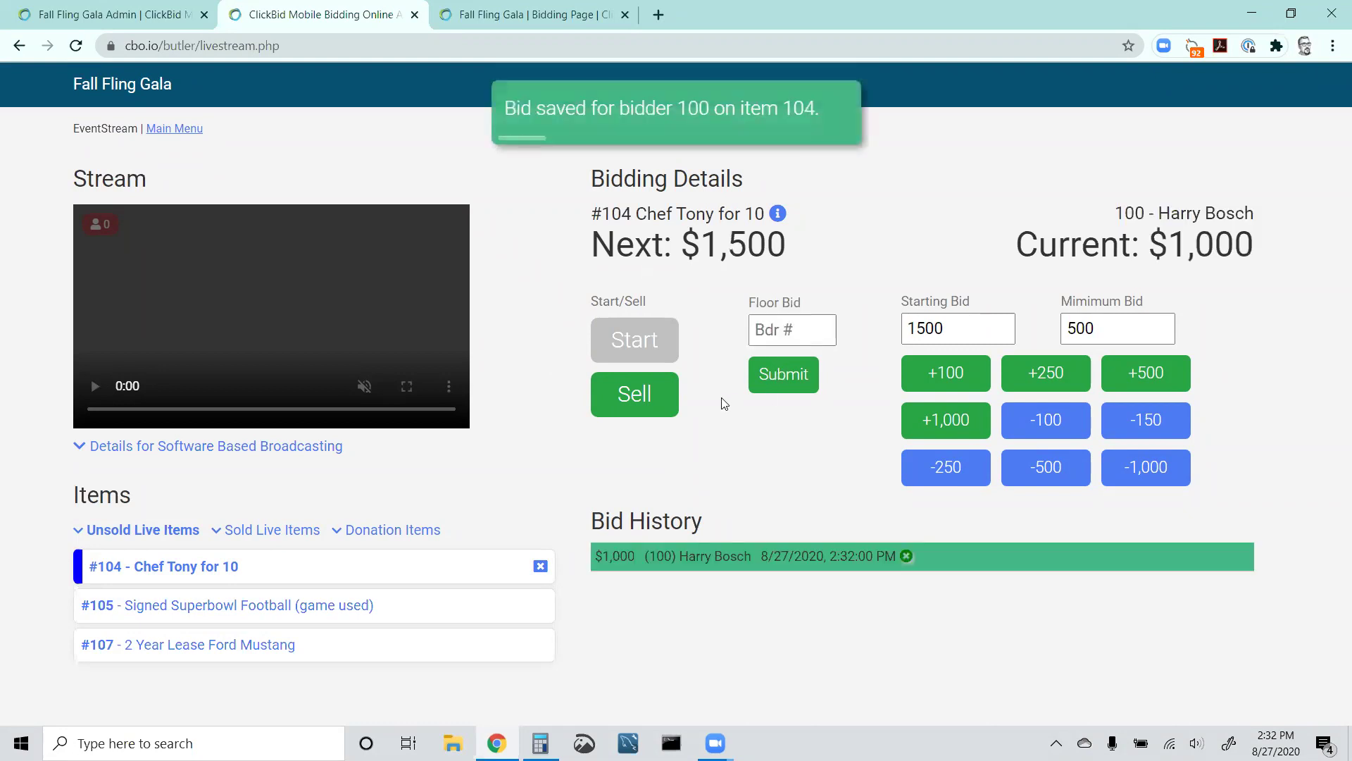
click(773, 329)
text(101)
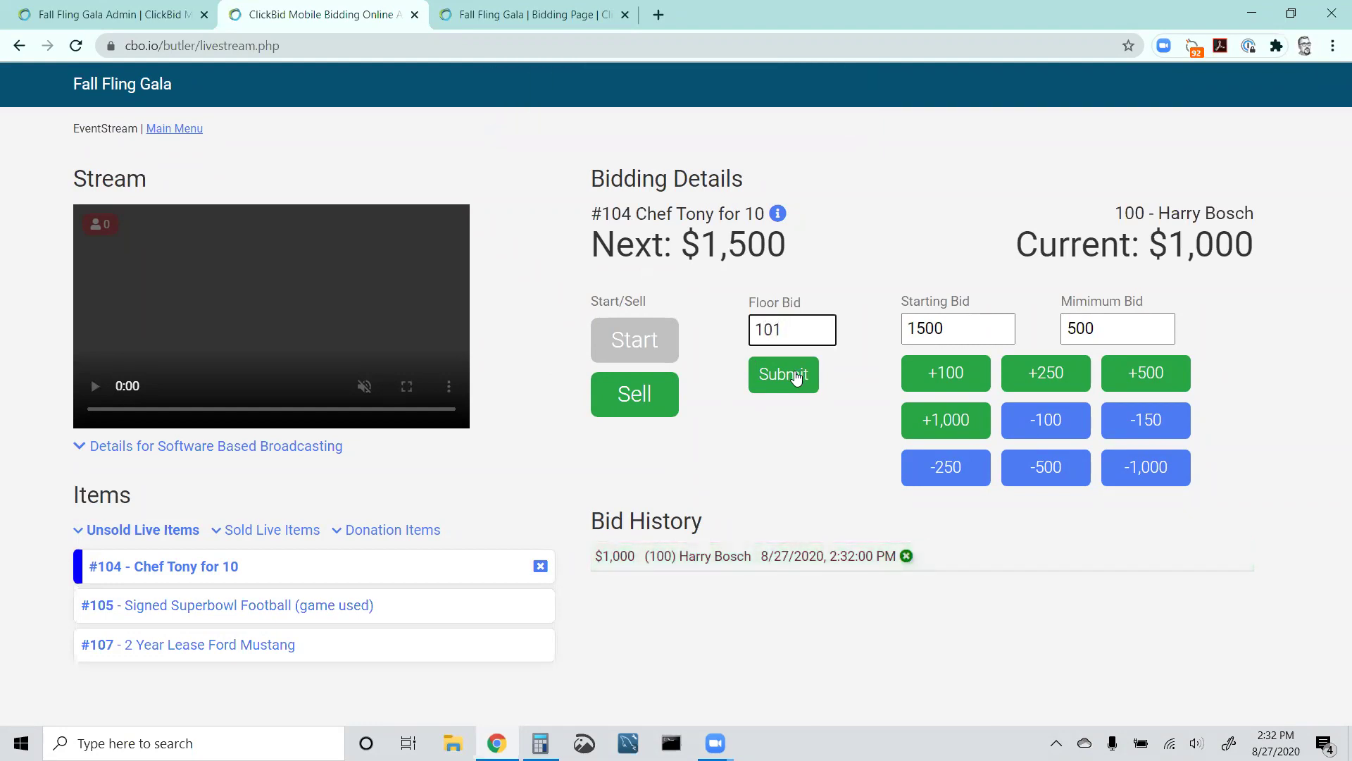
click(795, 378)
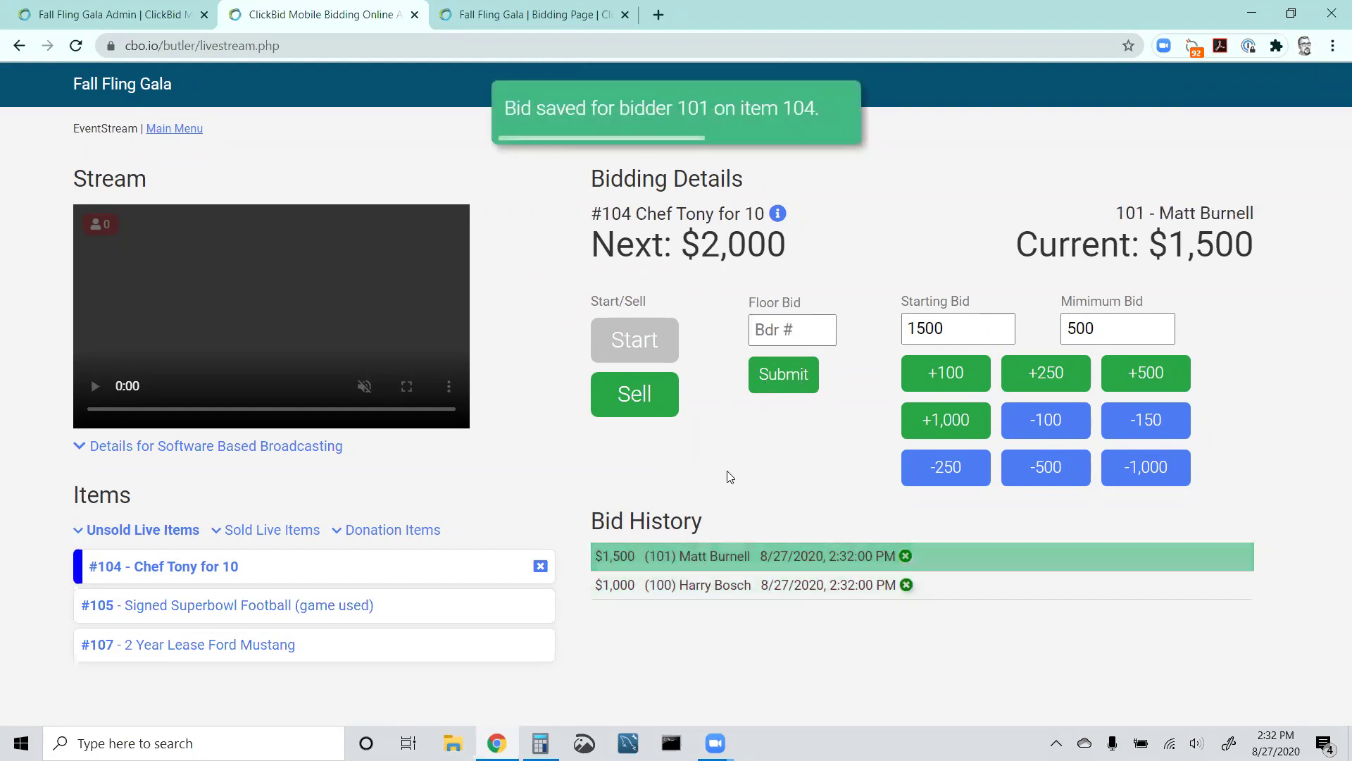
Place a $2,000 online bid on item #104 from the bidding page and look over the item's details and exceptions.
click(535, 14)
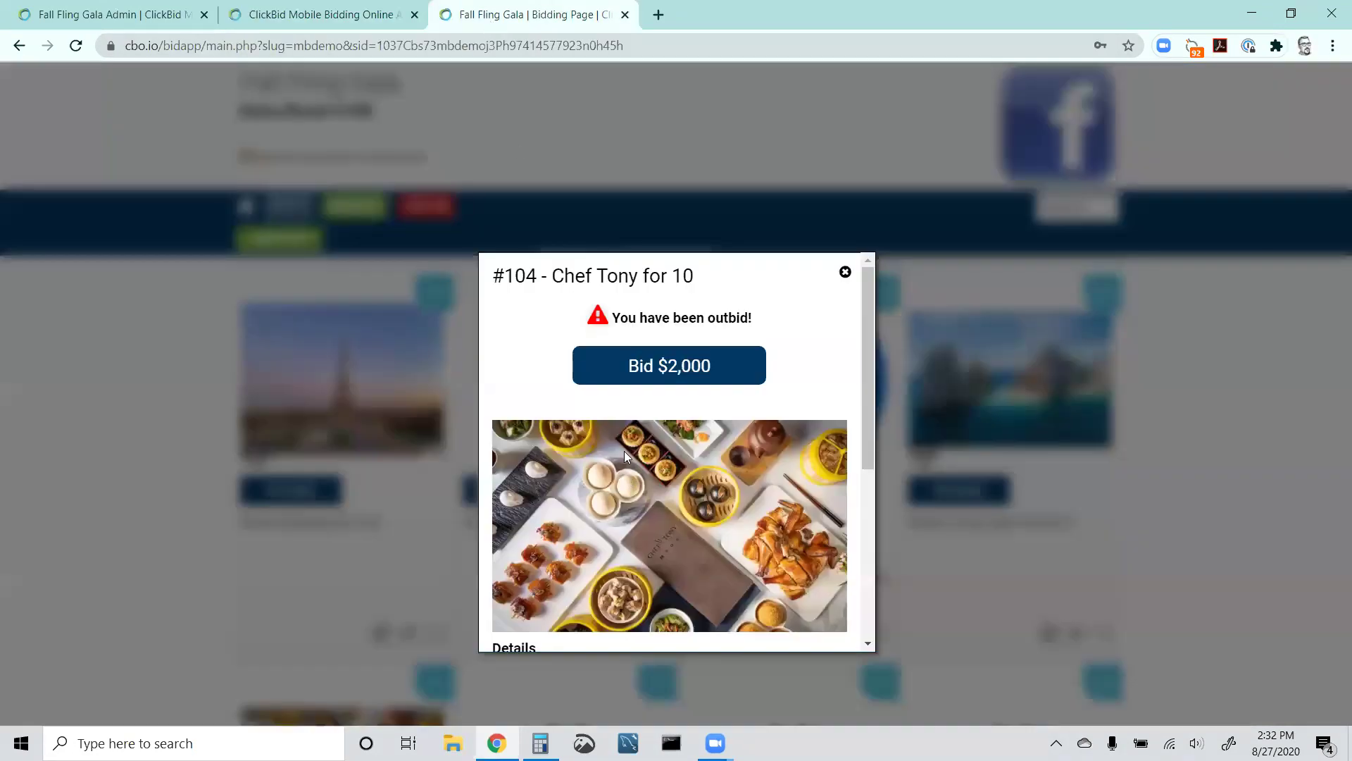
click(657, 374)
click(658, 399)
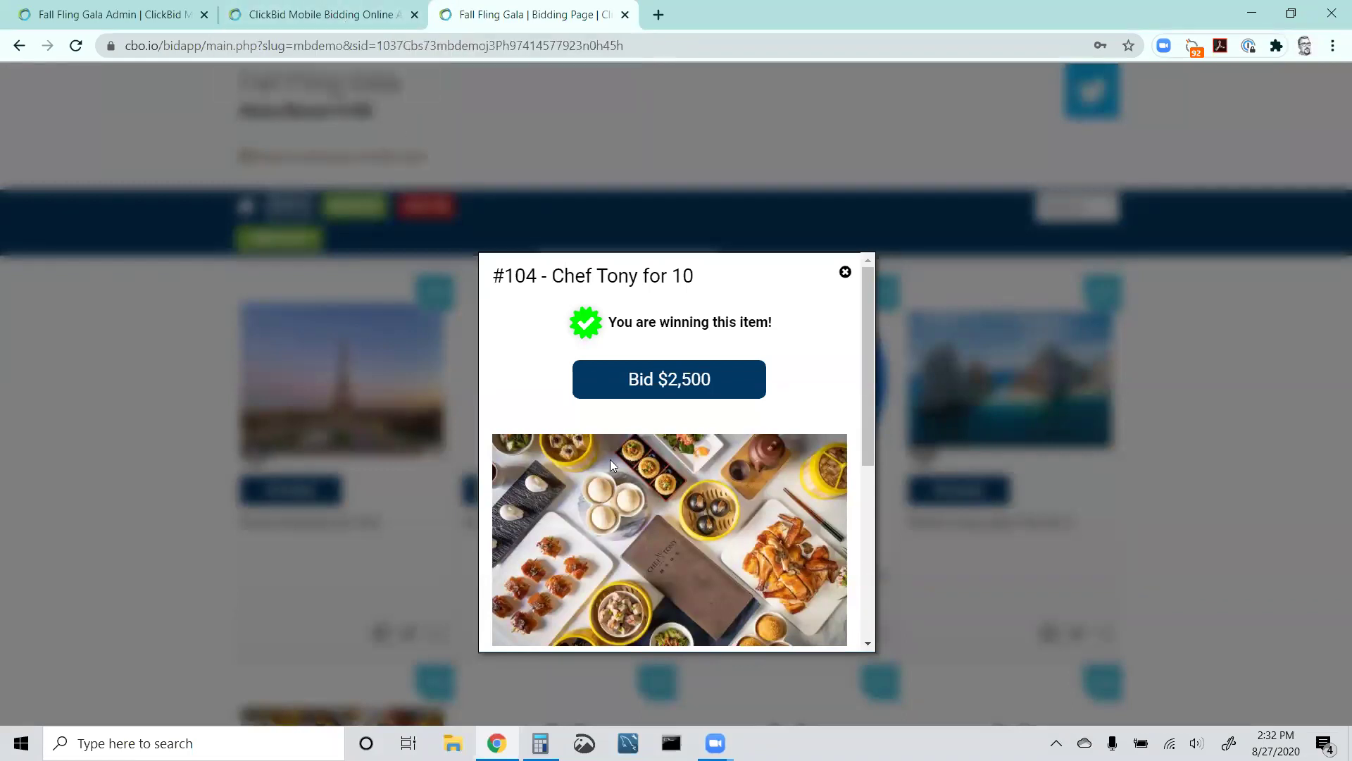
scroll(631, 528, down, 5)
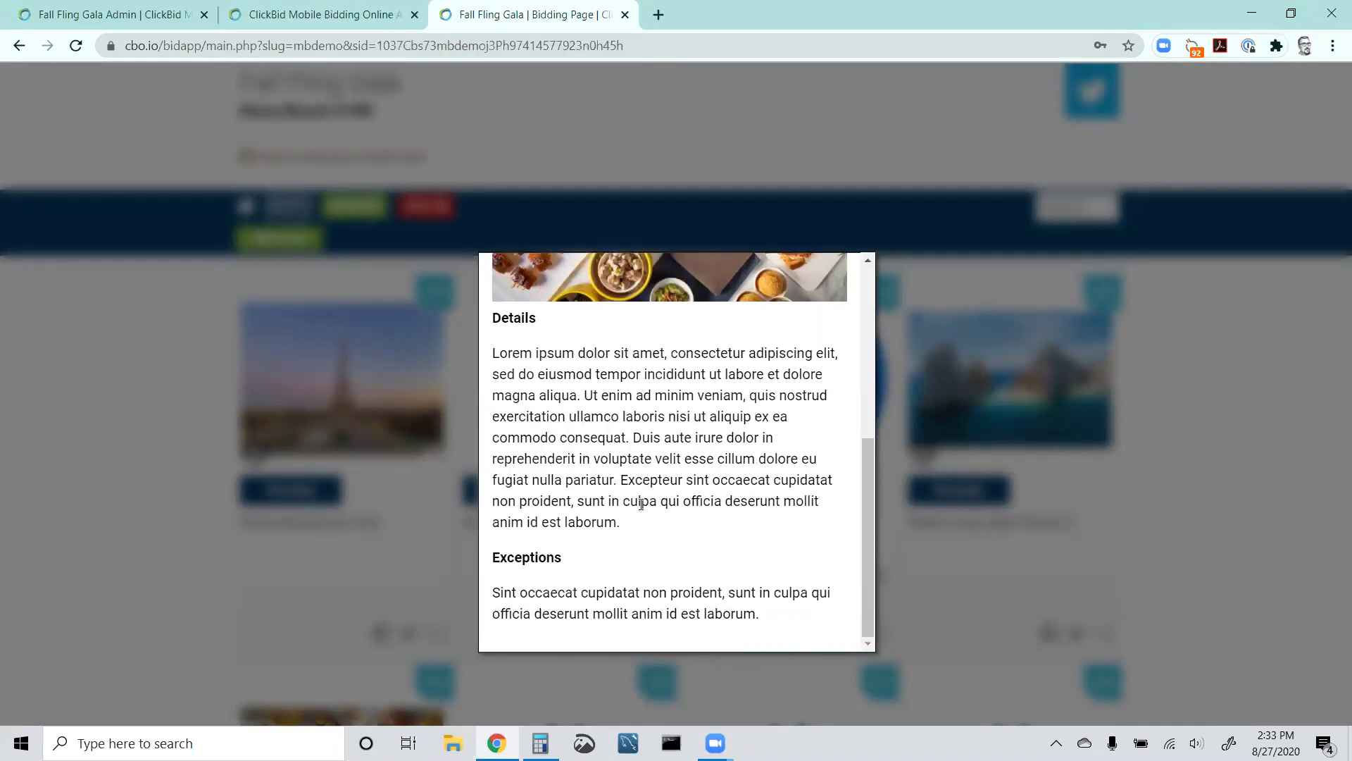
scroll(644, 507, up, 5)
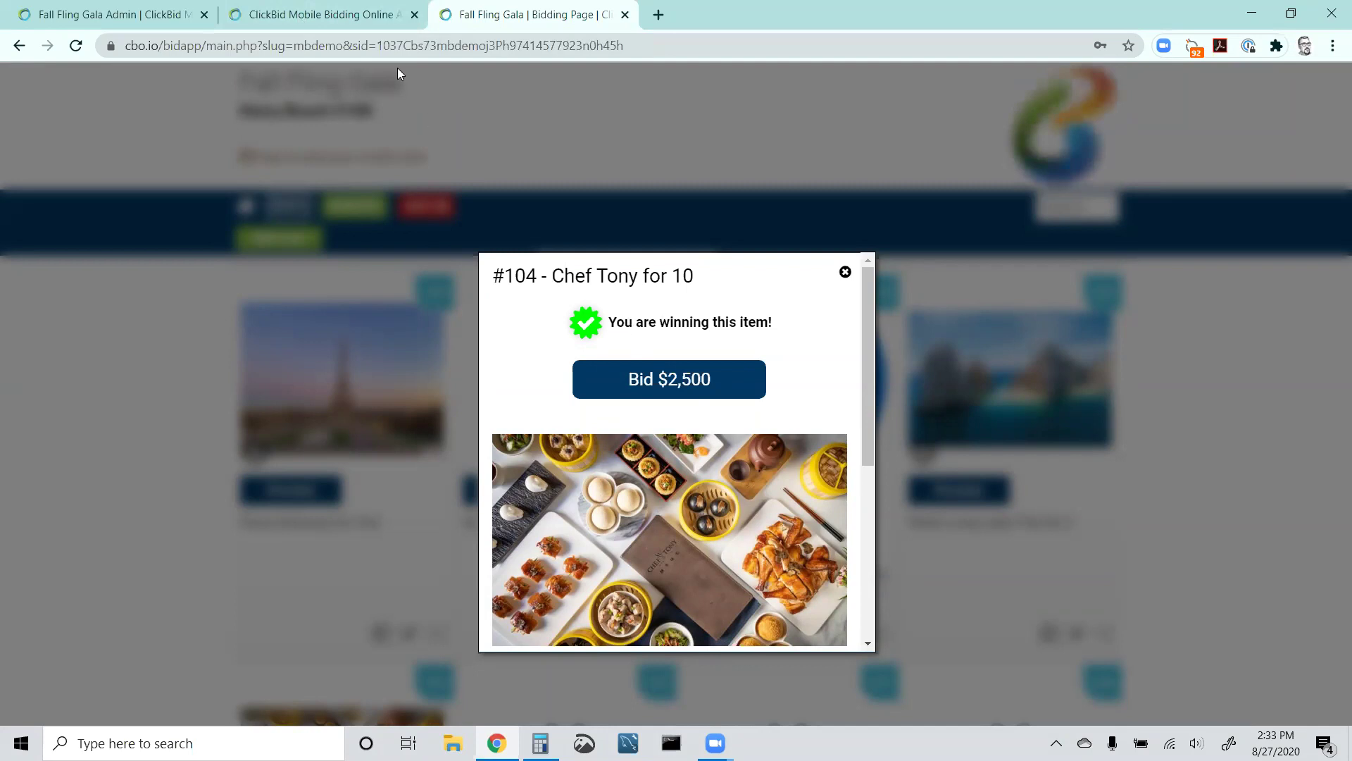
Submit a floor bid for bidder number 102 on item #104 in EventStream and check the online bidder's status.
click(342, 22)
click(780, 331)
text(102)
click(781, 377)
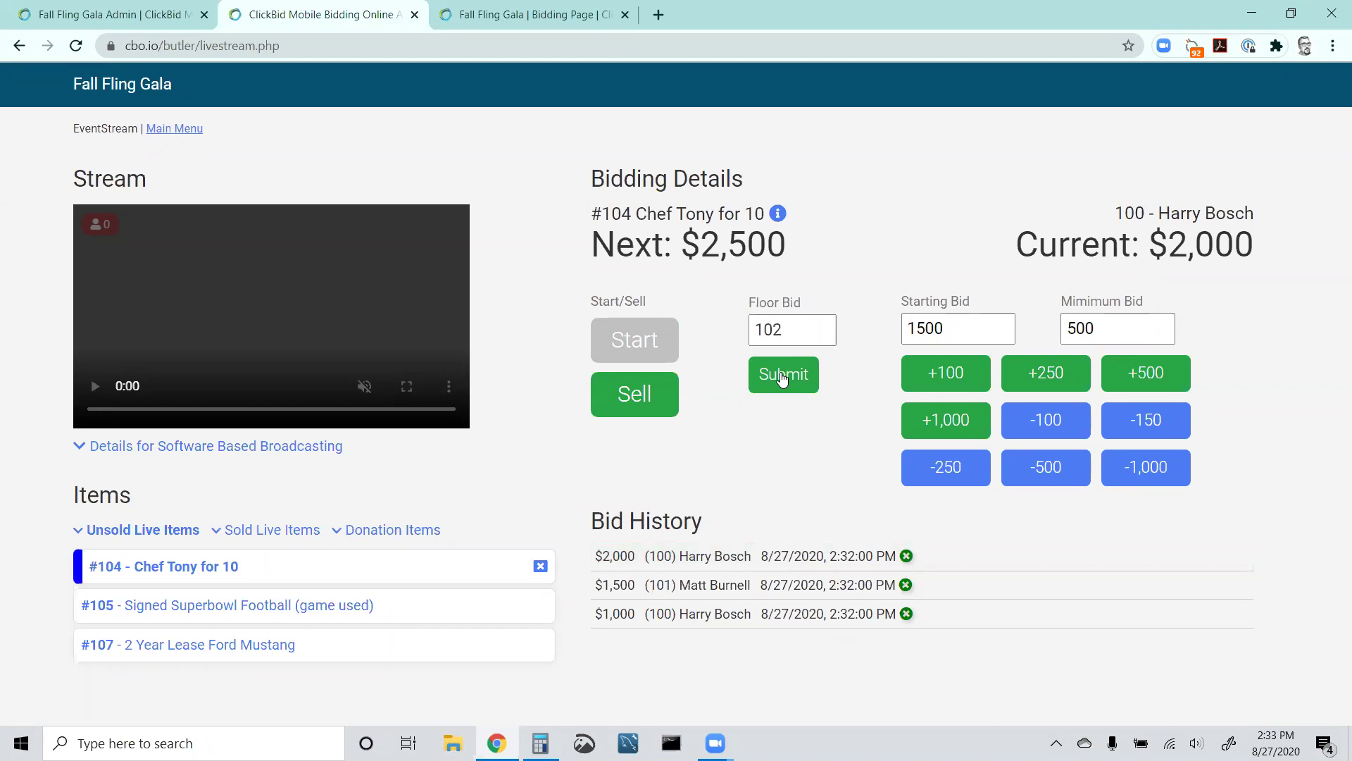
click(524, 27)
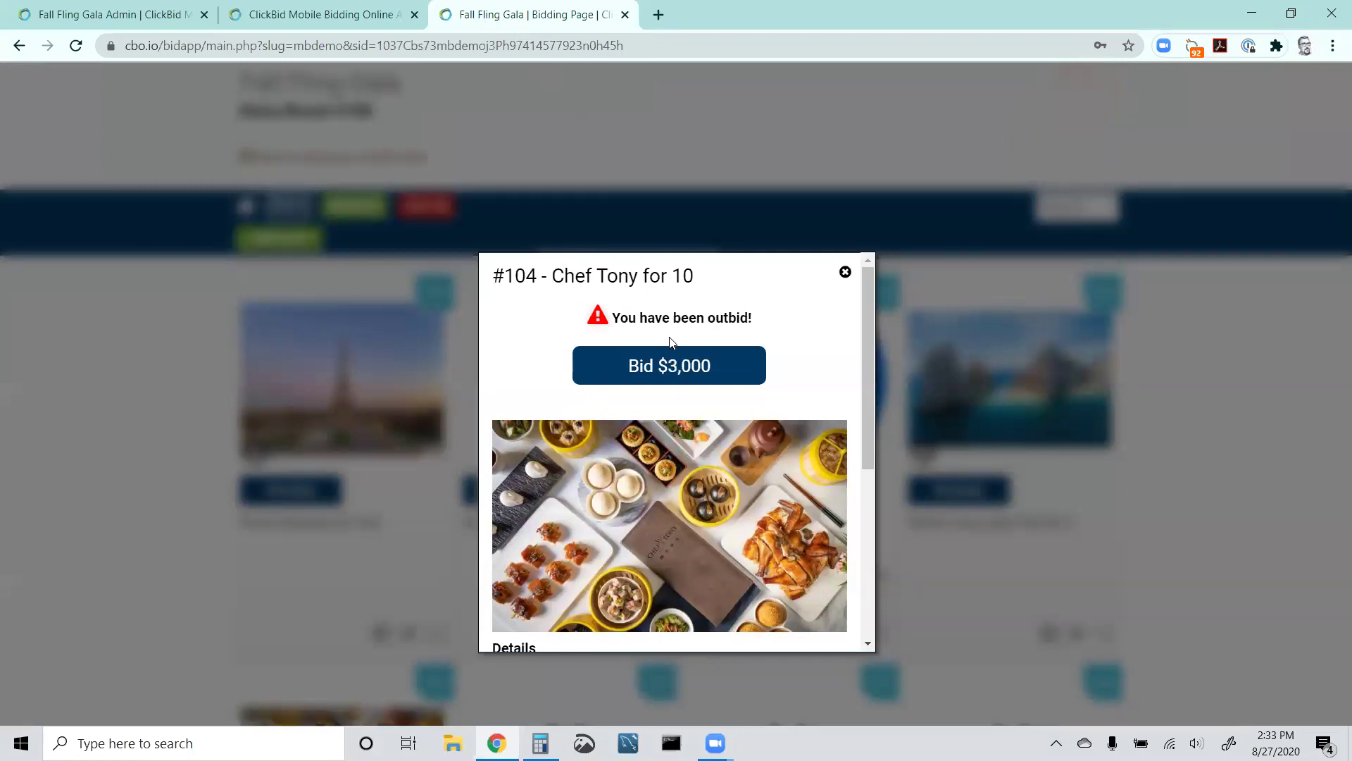
Sell item #104 to the floor bidder in EventStream, check the result on the bidding page, and close the item view.
click(340, 17)
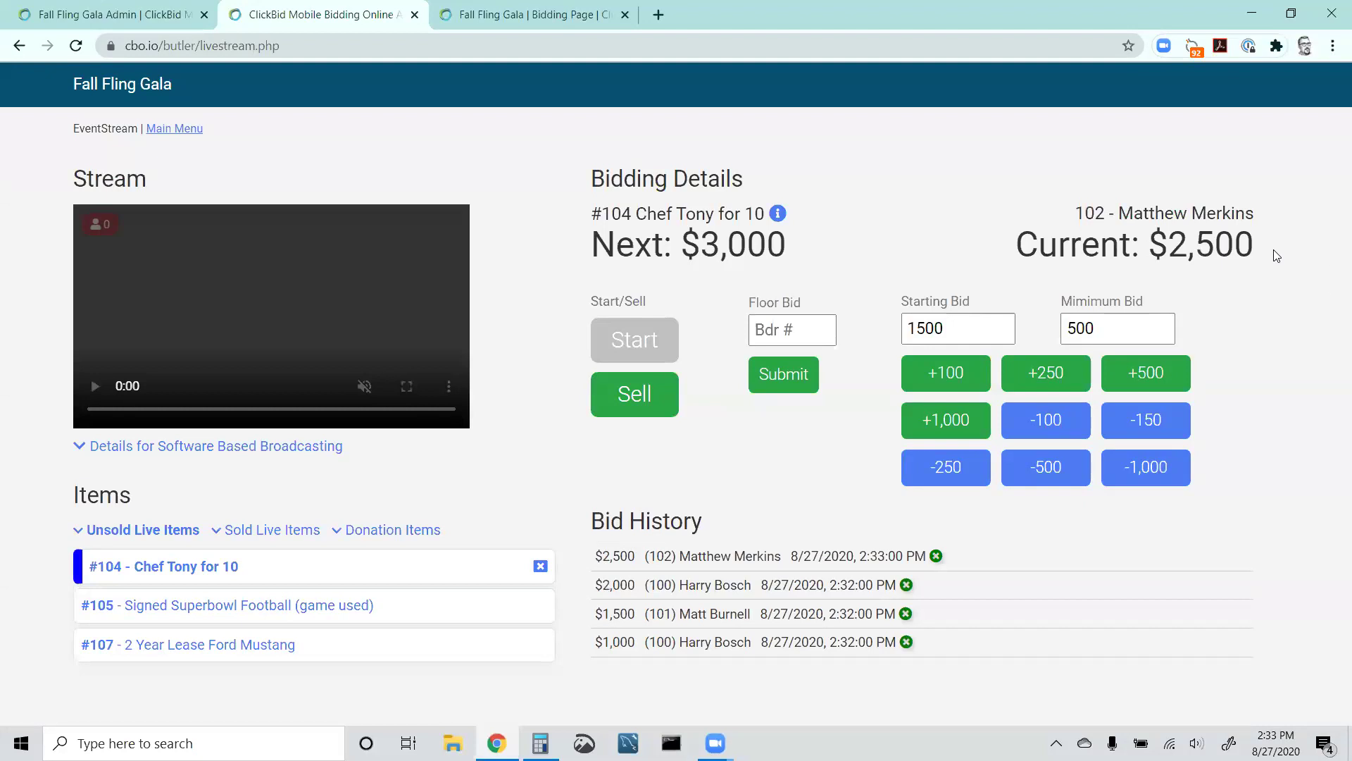
click(637, 412)
click(537, 12)
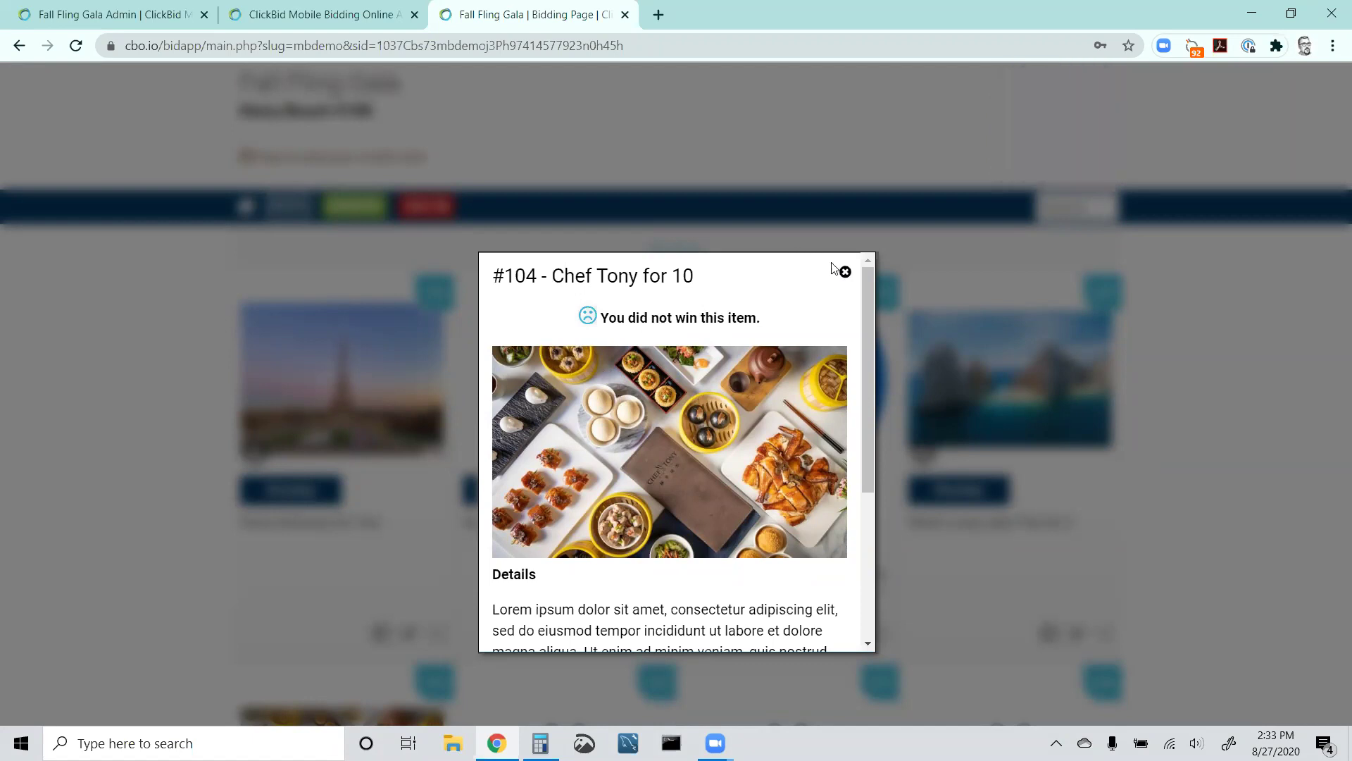
click(845, 274)
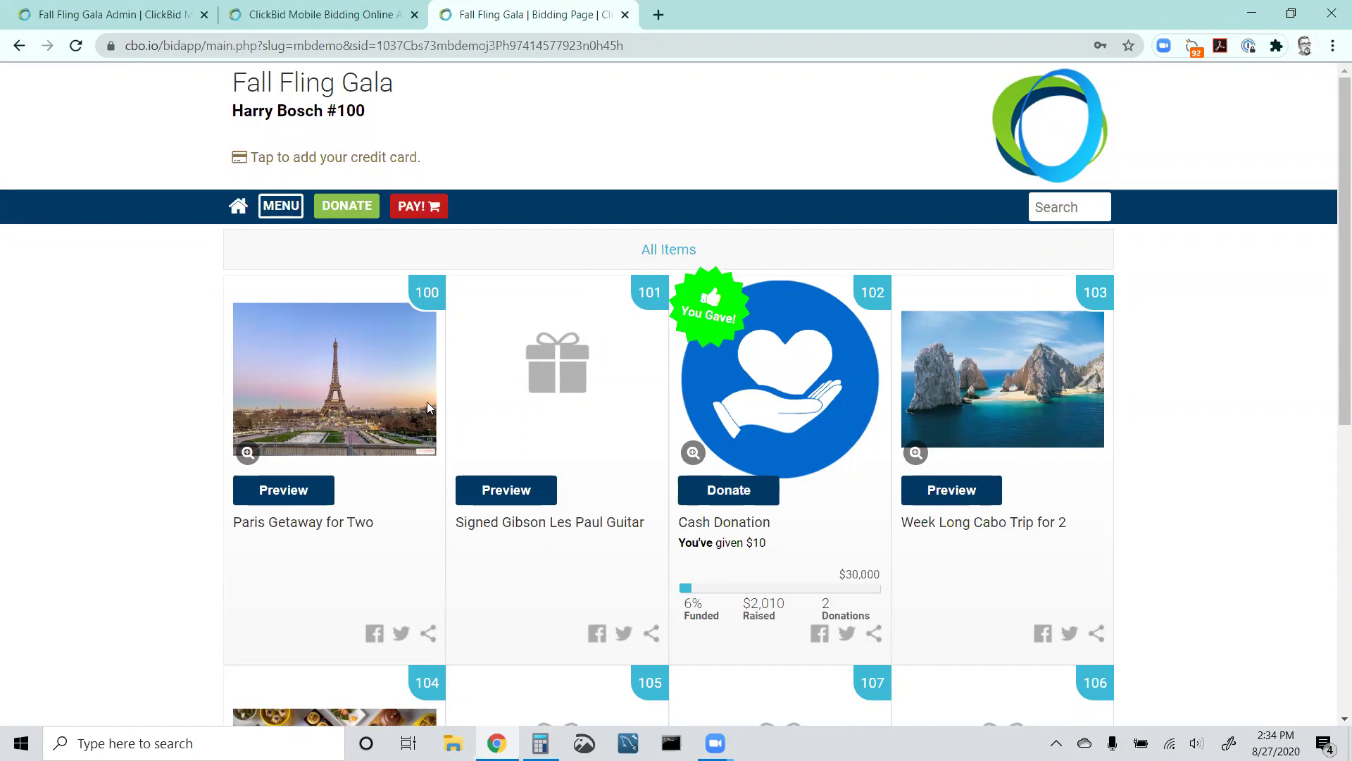
Launch OBS Studio (64bit) and maximize its window.
click(178, 741)
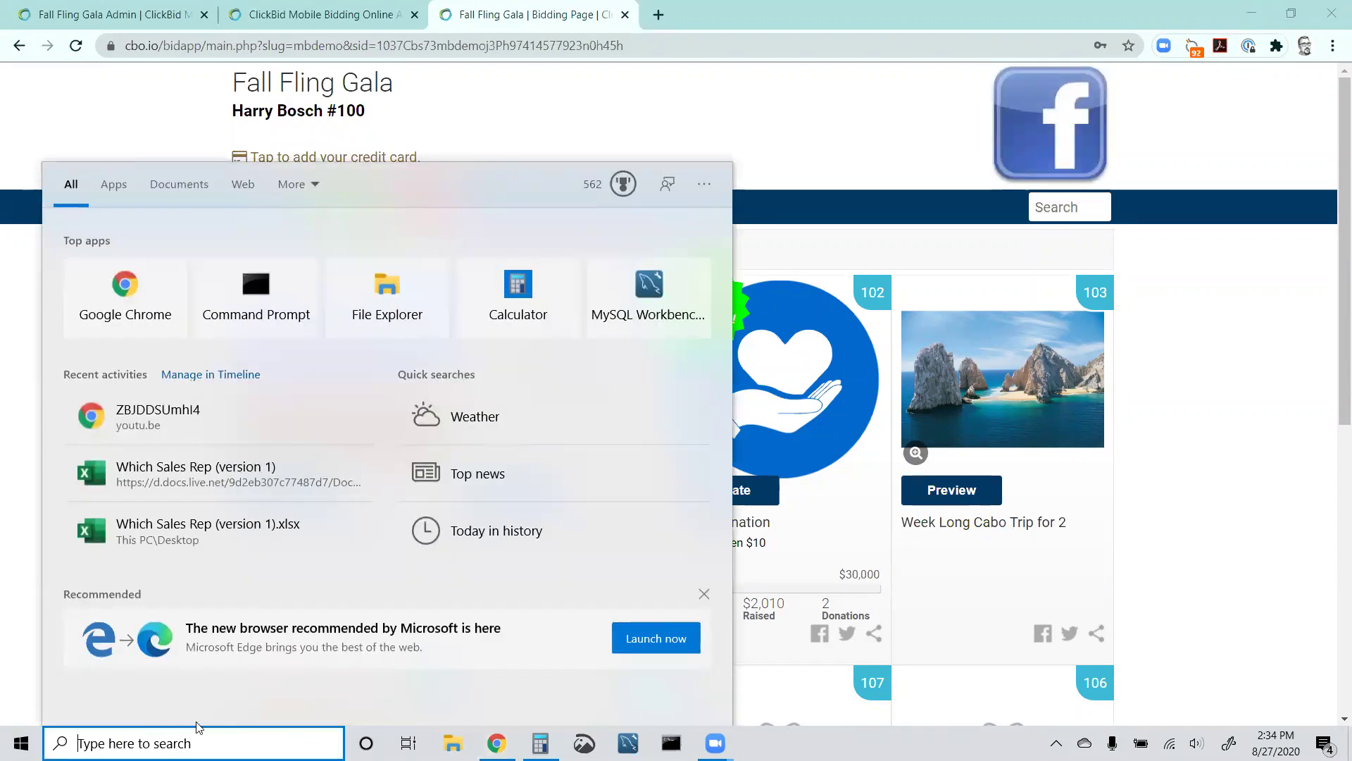
text(obs)
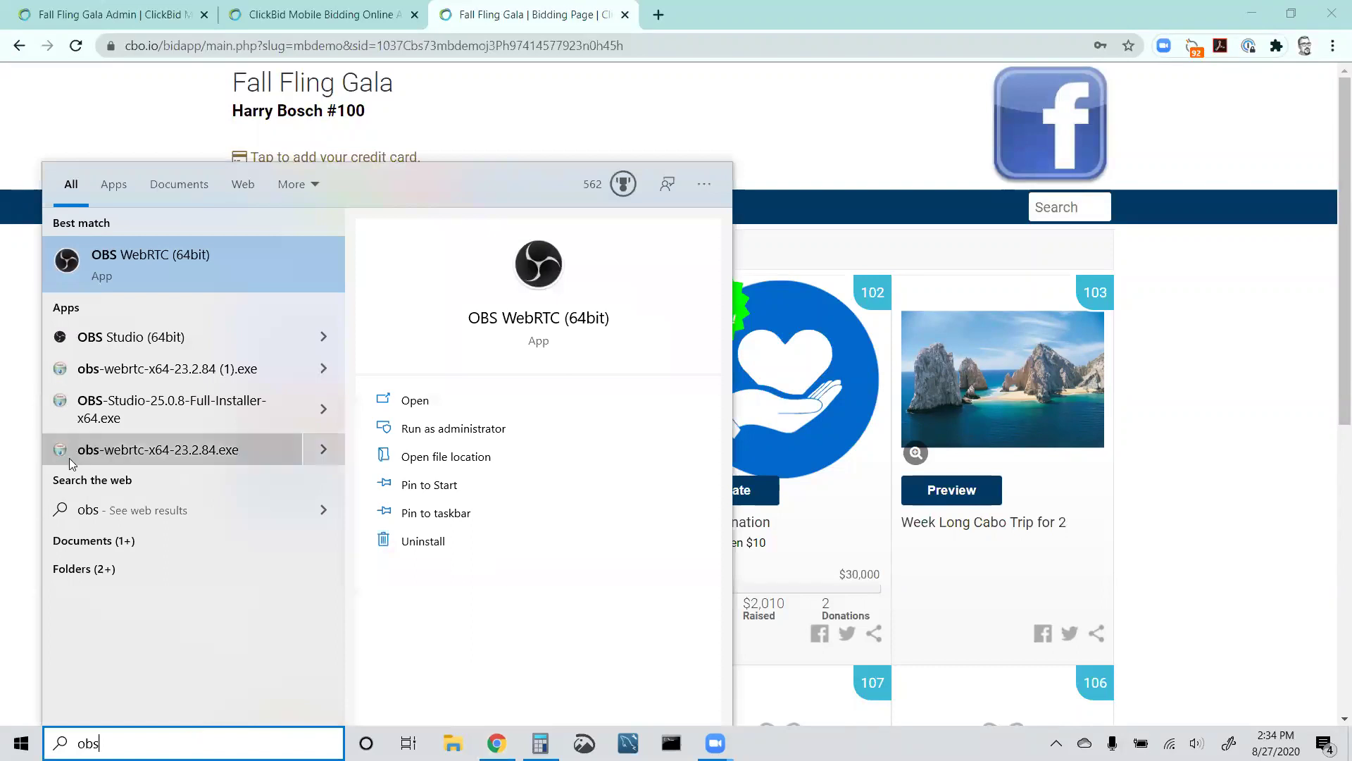
click(131, 335)
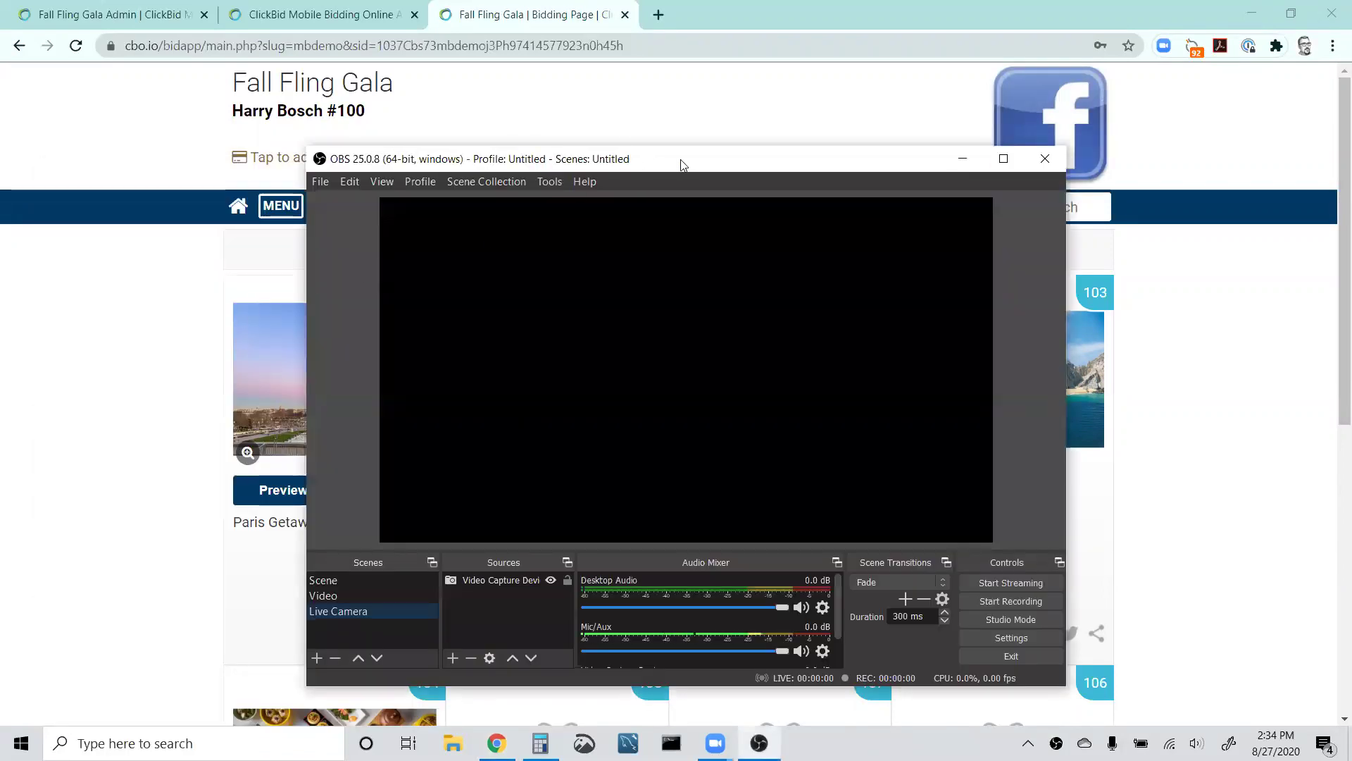
drag(681, 164, 543, 121)
double_click(543, 120)
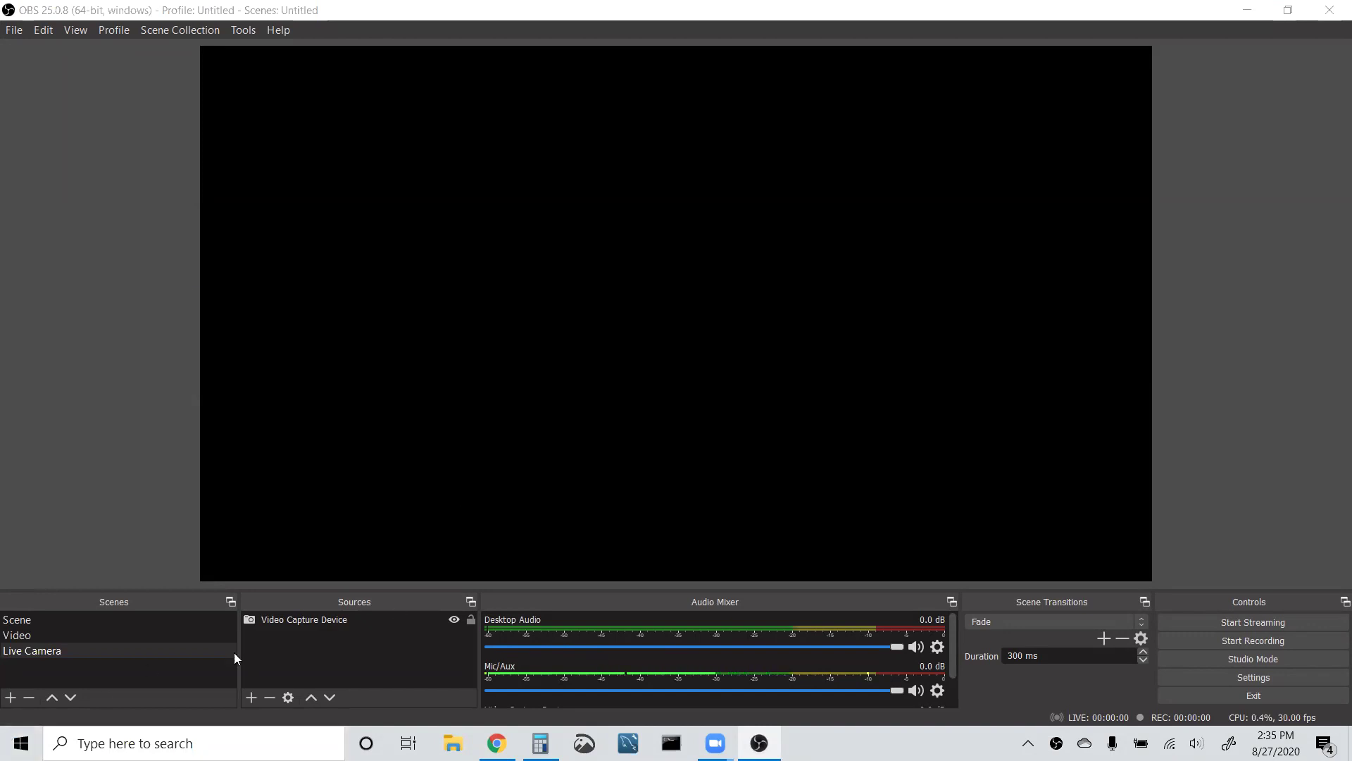
Remove the Video Capture Device source from the Live Camera scene.
click(269, 697)
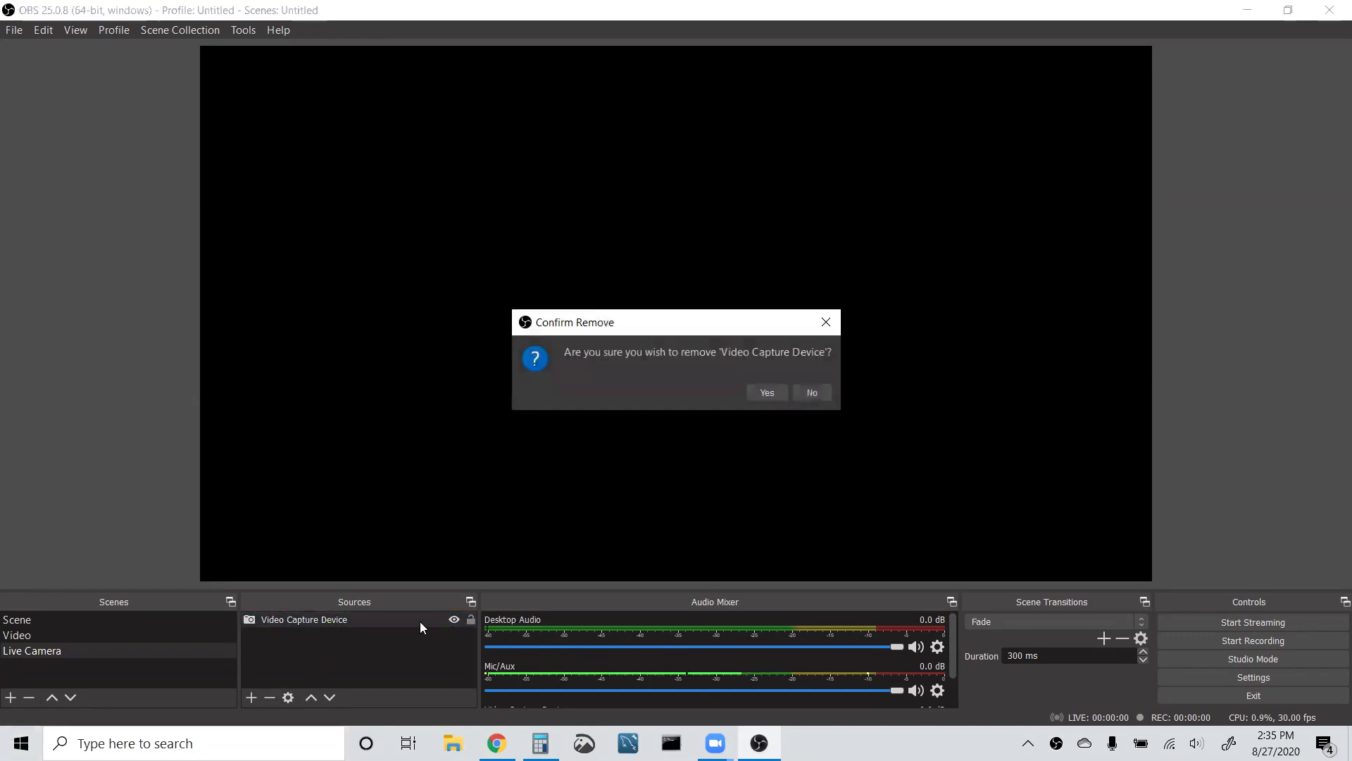
click(778, 391)
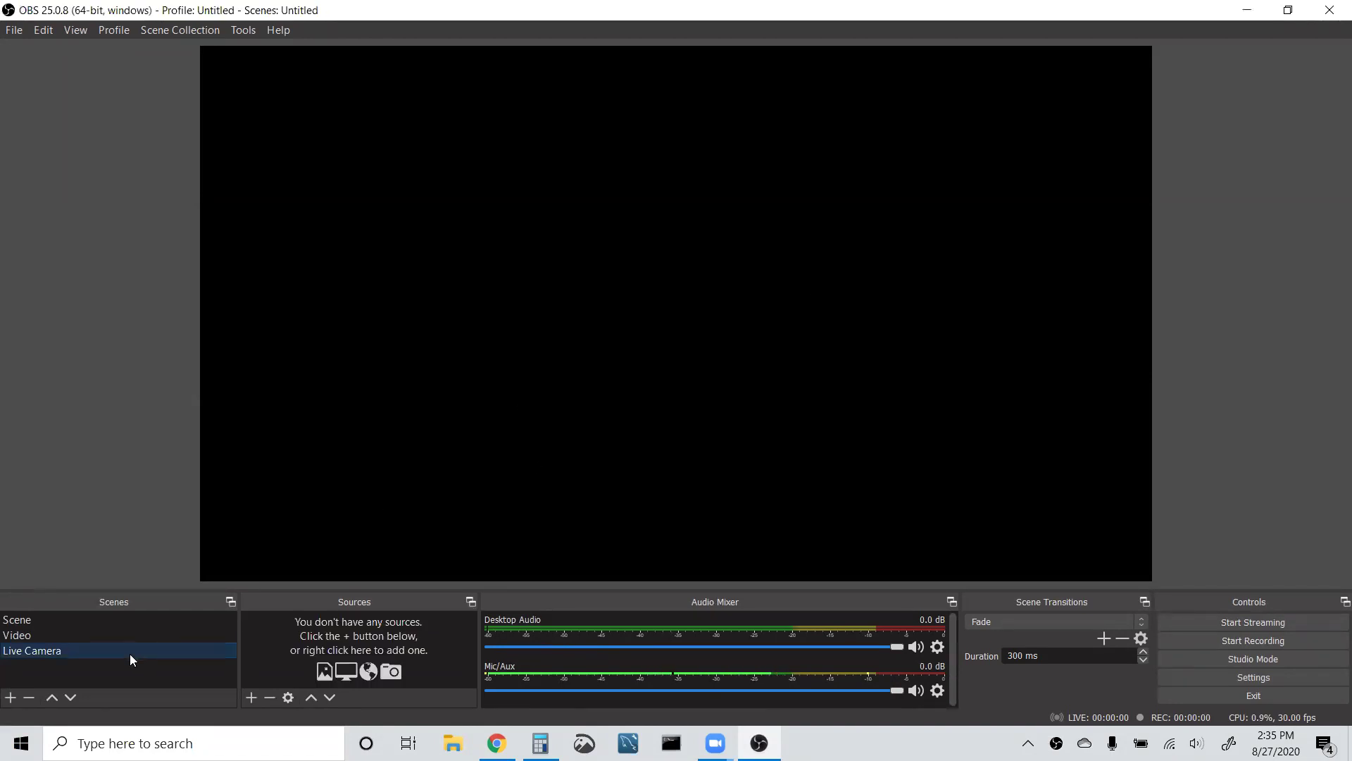
Remove the Live Camera and Video scenes from the scene list, keeping only the scene named Scene.
click(28, 698)
click(740, 396)
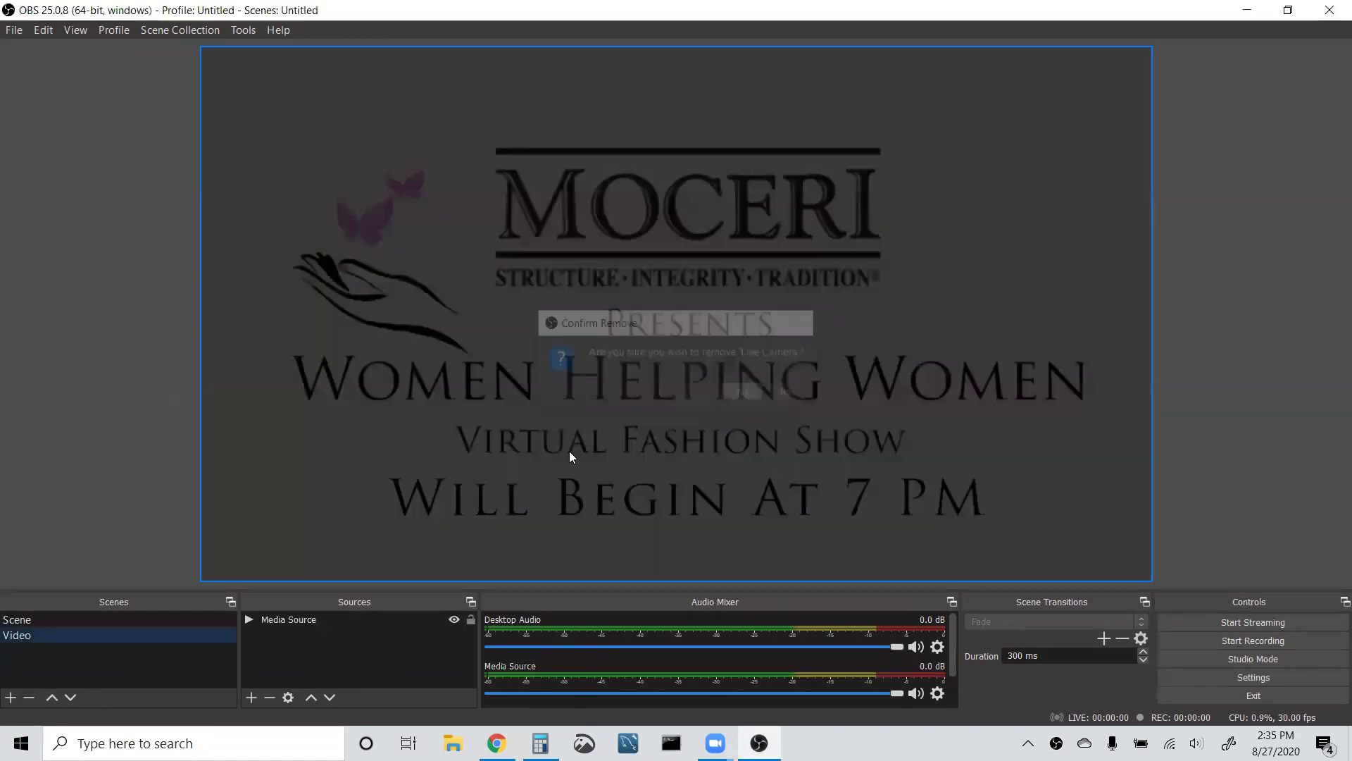
click(28, 697)
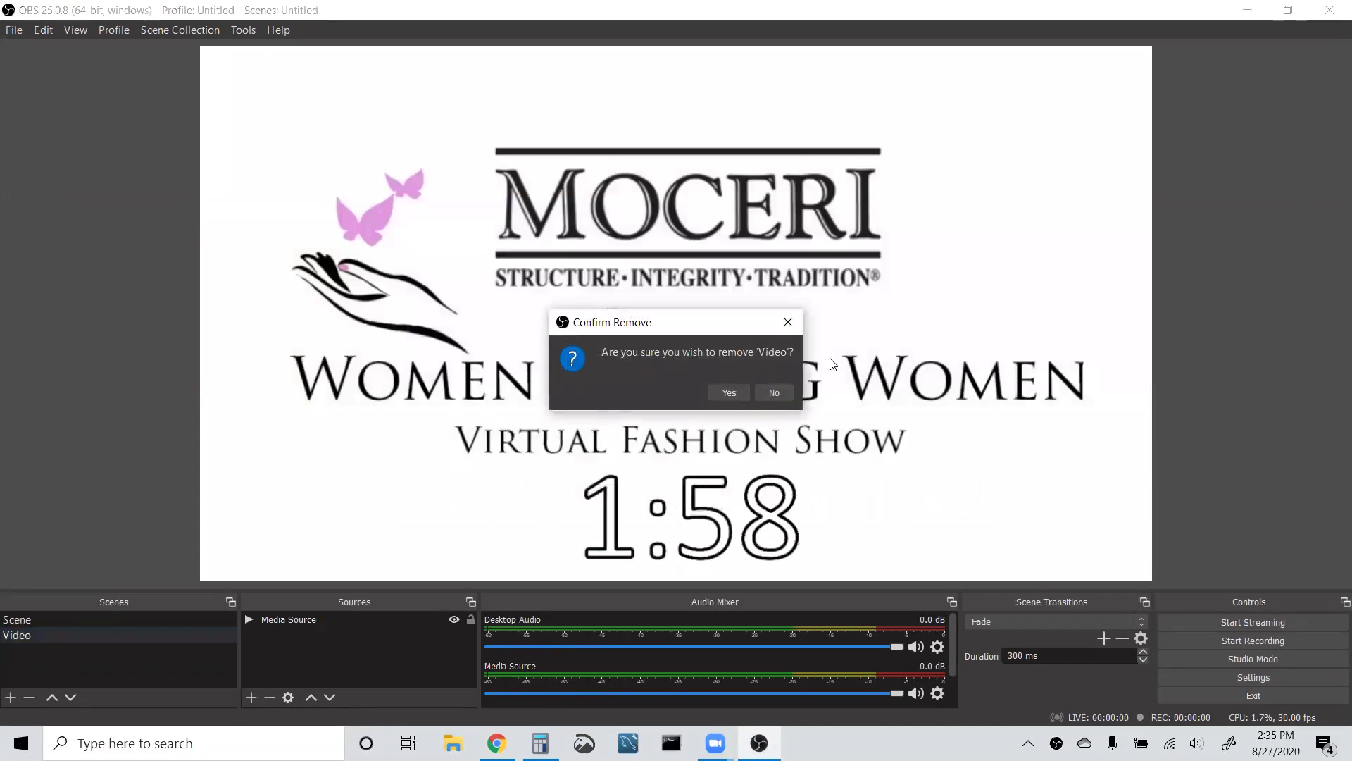
click(726, 392)
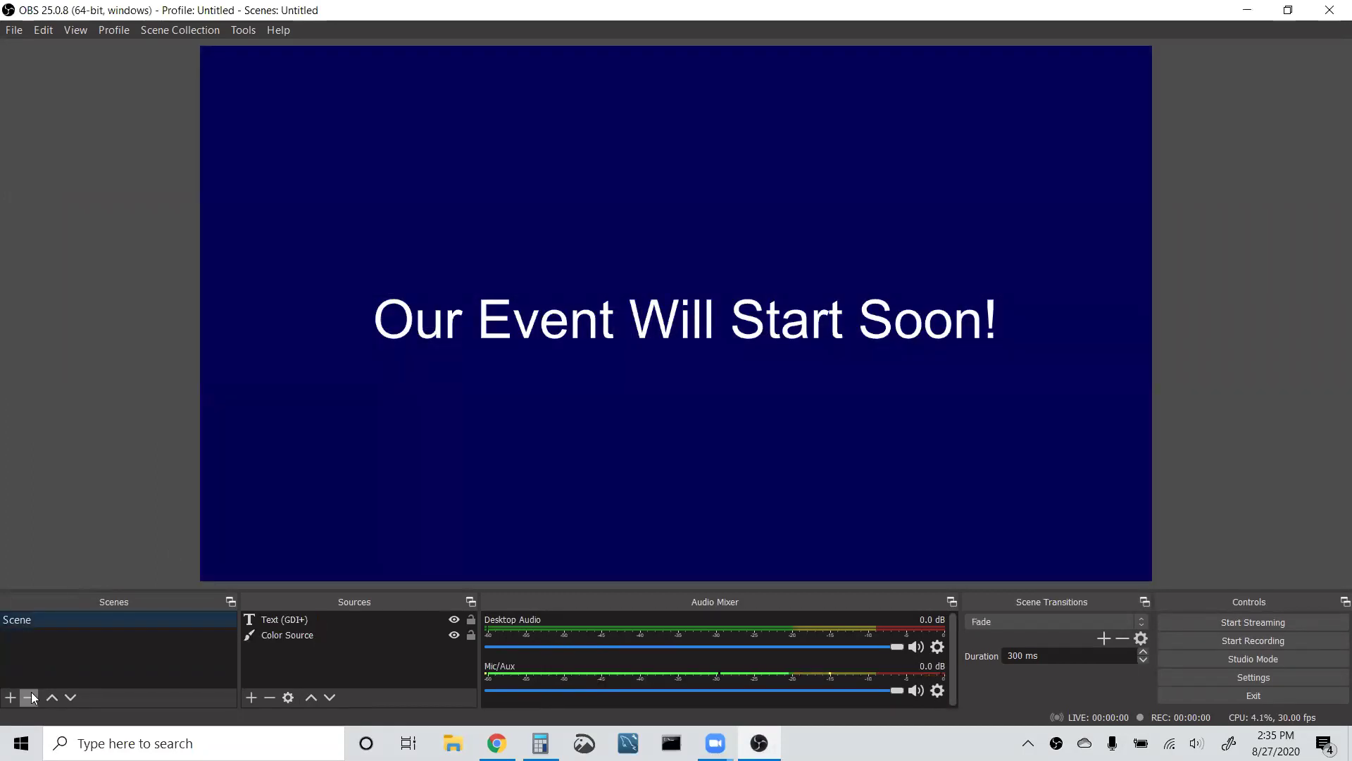
click(30, 696)
click(759, 393)
click(715, 743)
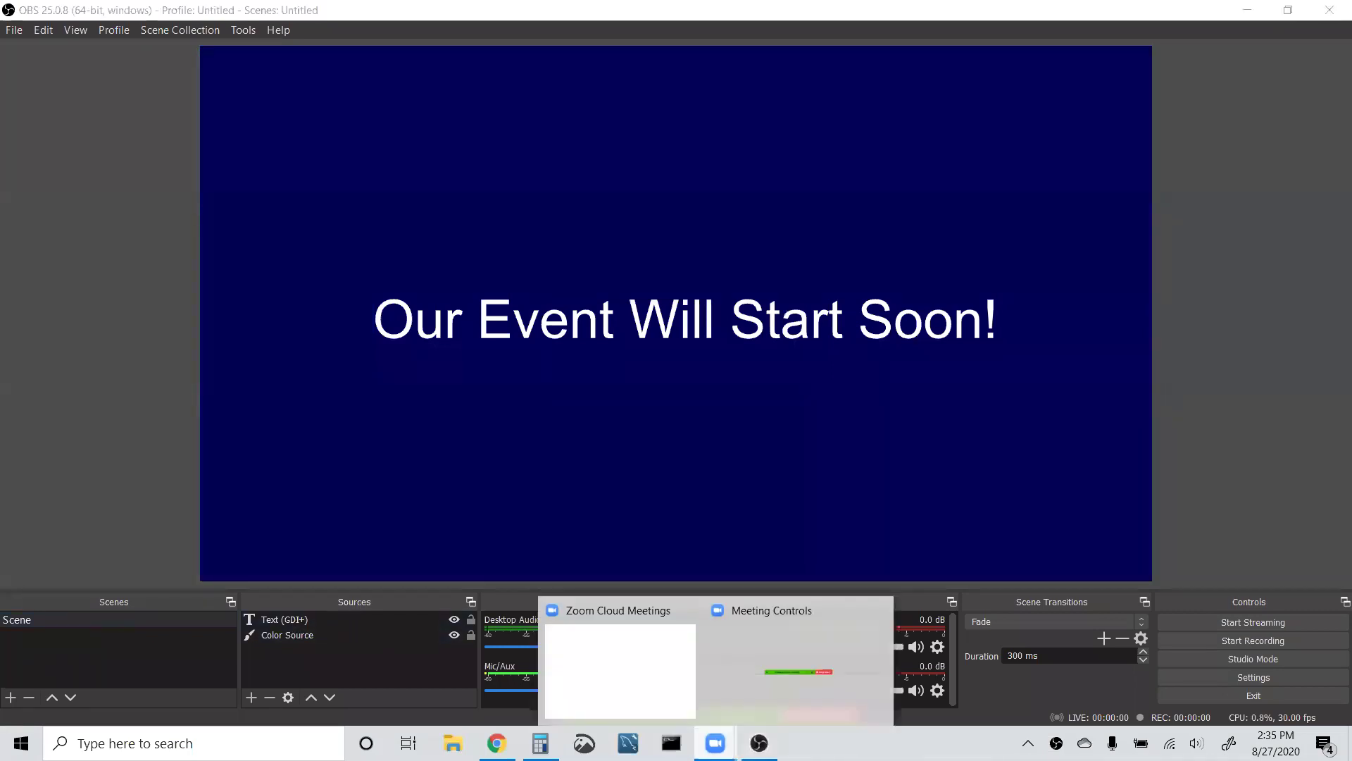
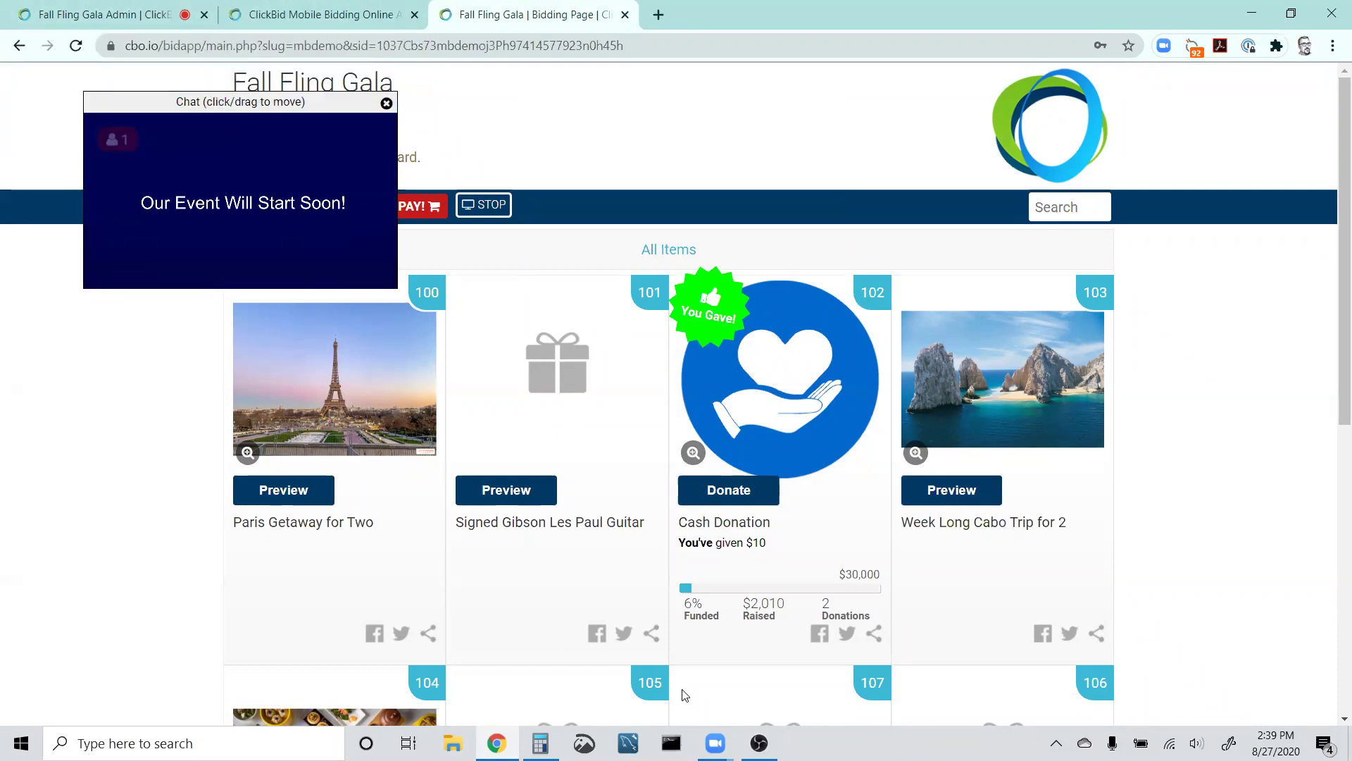
Switch to OBS Studio and add a new scene named Pre-Recorded Video.
click(758, 743)
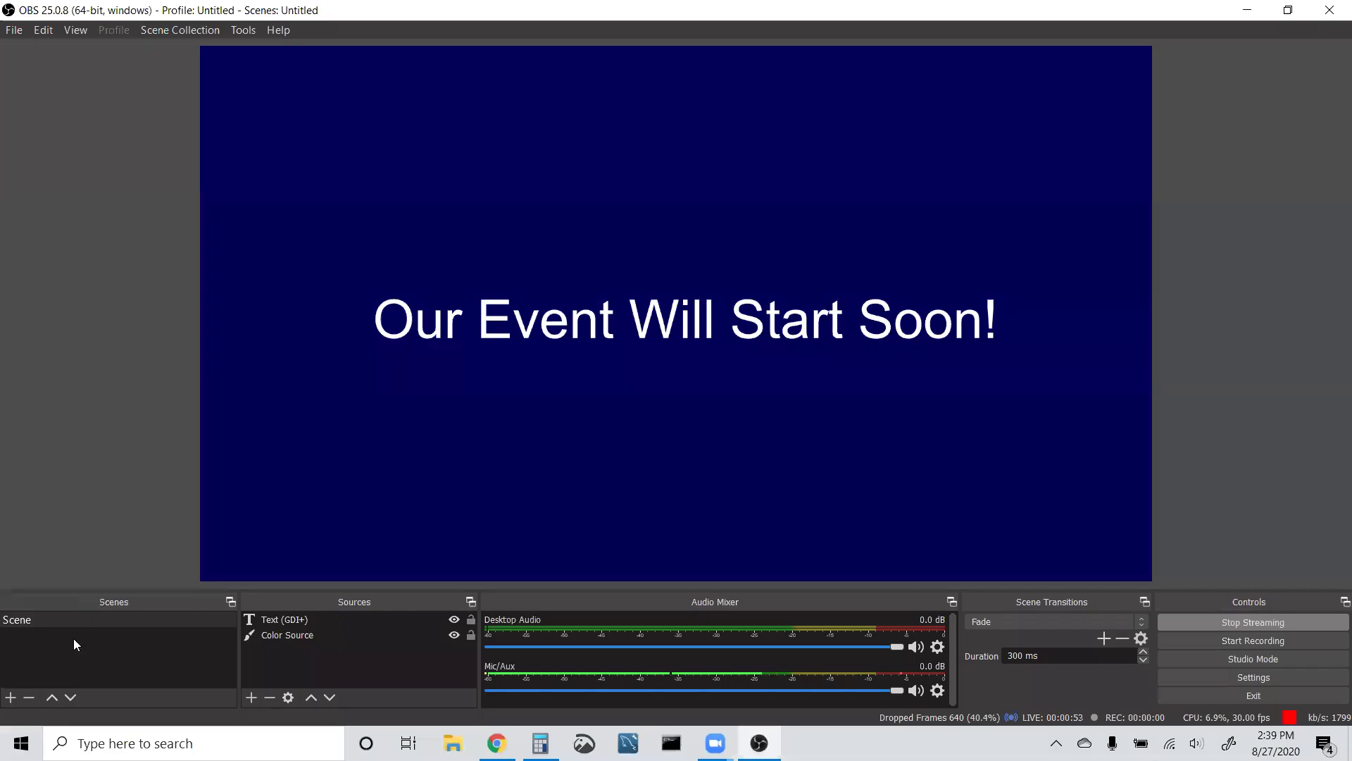
click(10, 697)
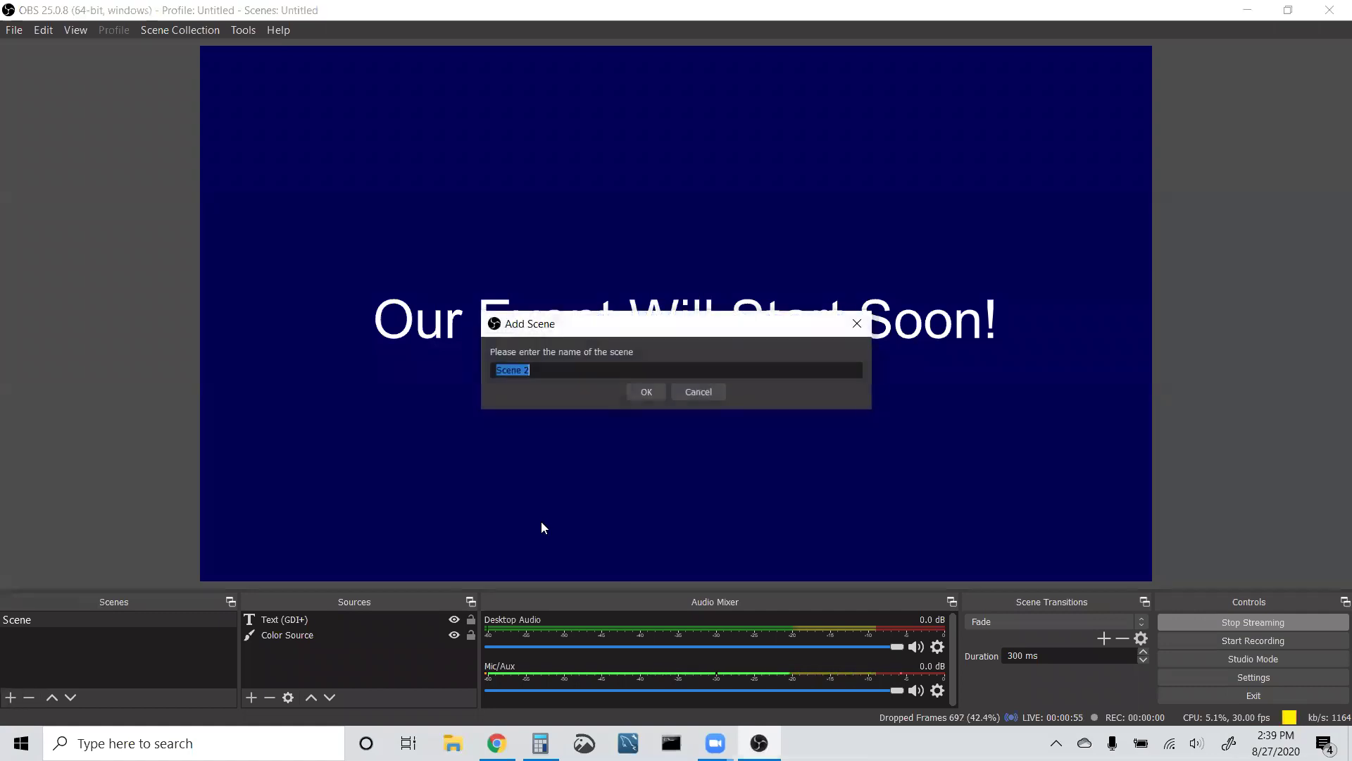
text(Pr)
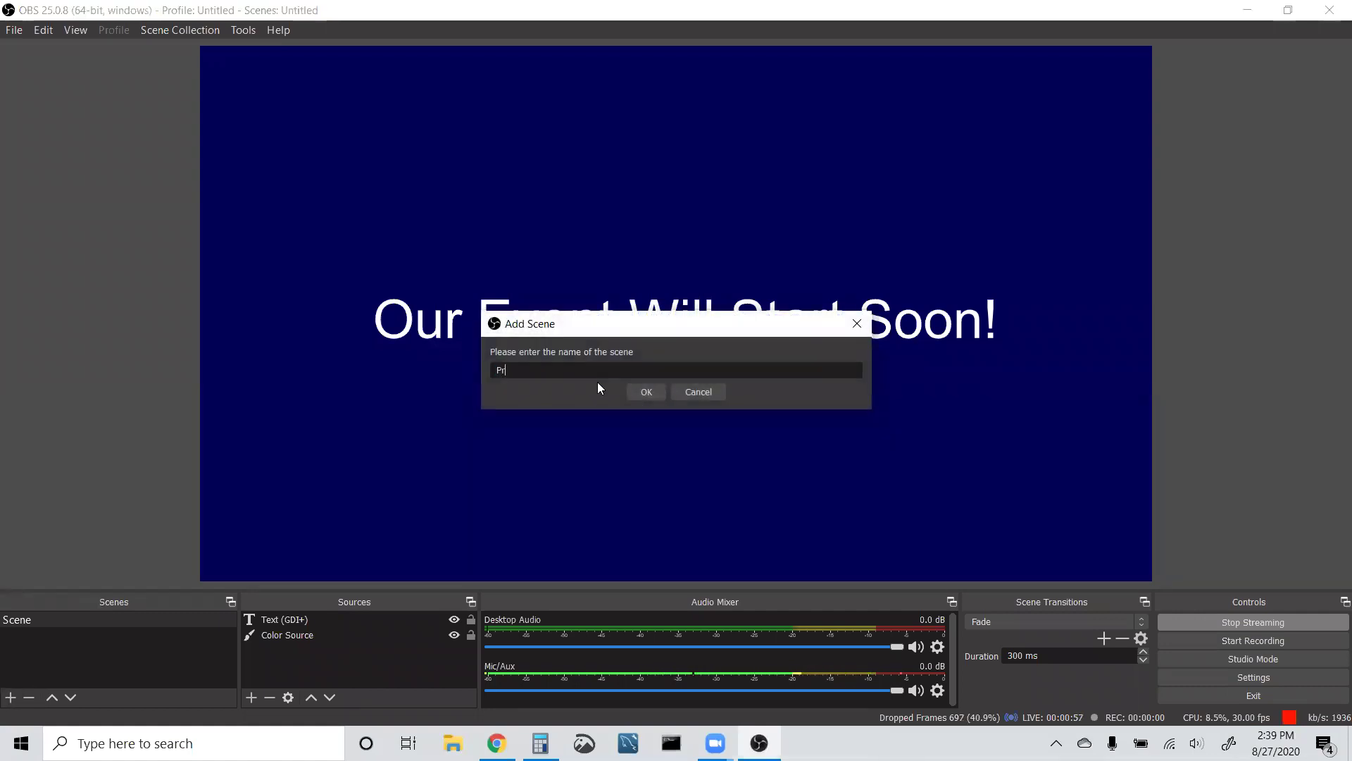
text(e-Recorded Video)
click(645, 392)
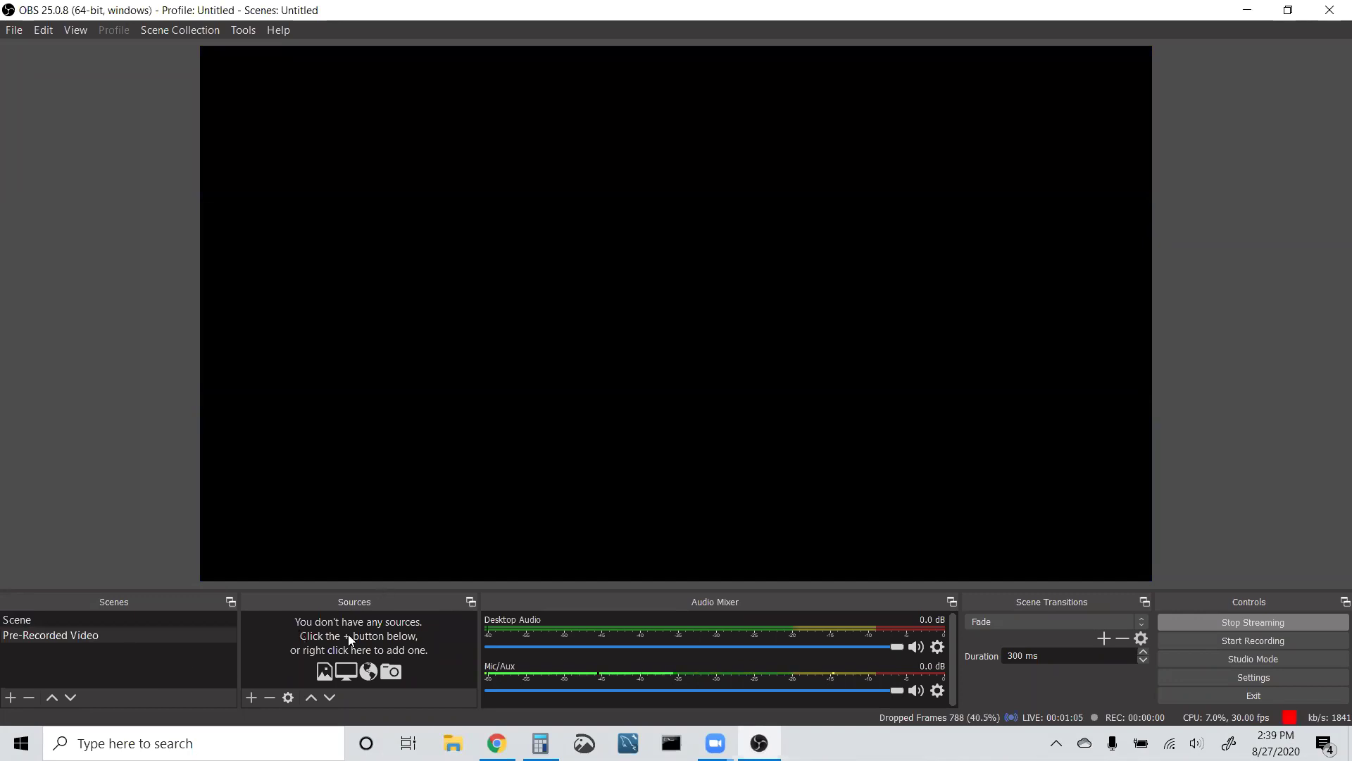
Add a Media Source to the Pre-Recorded Video scene using the Fashion Show 2020 Live Complete file from the Downloads folder.
click(250, 698)
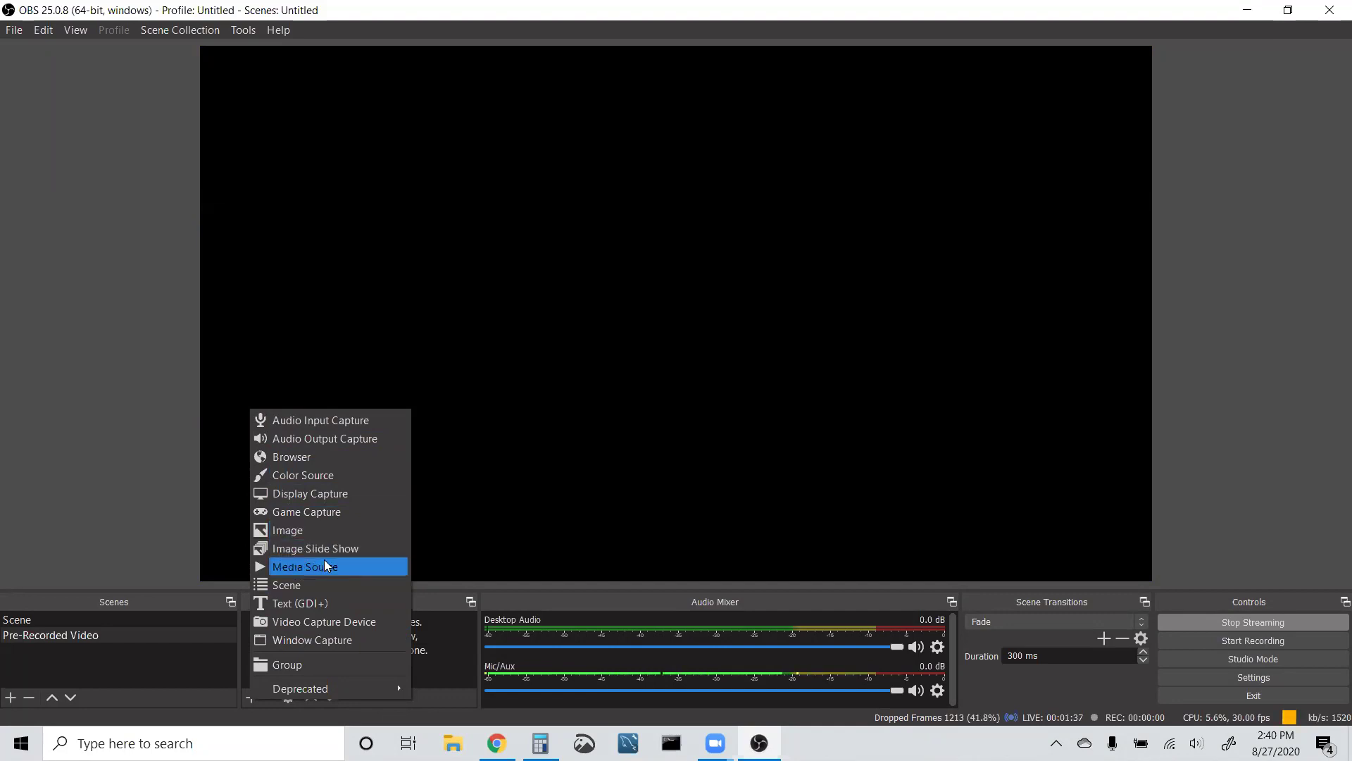
click(308, 567)
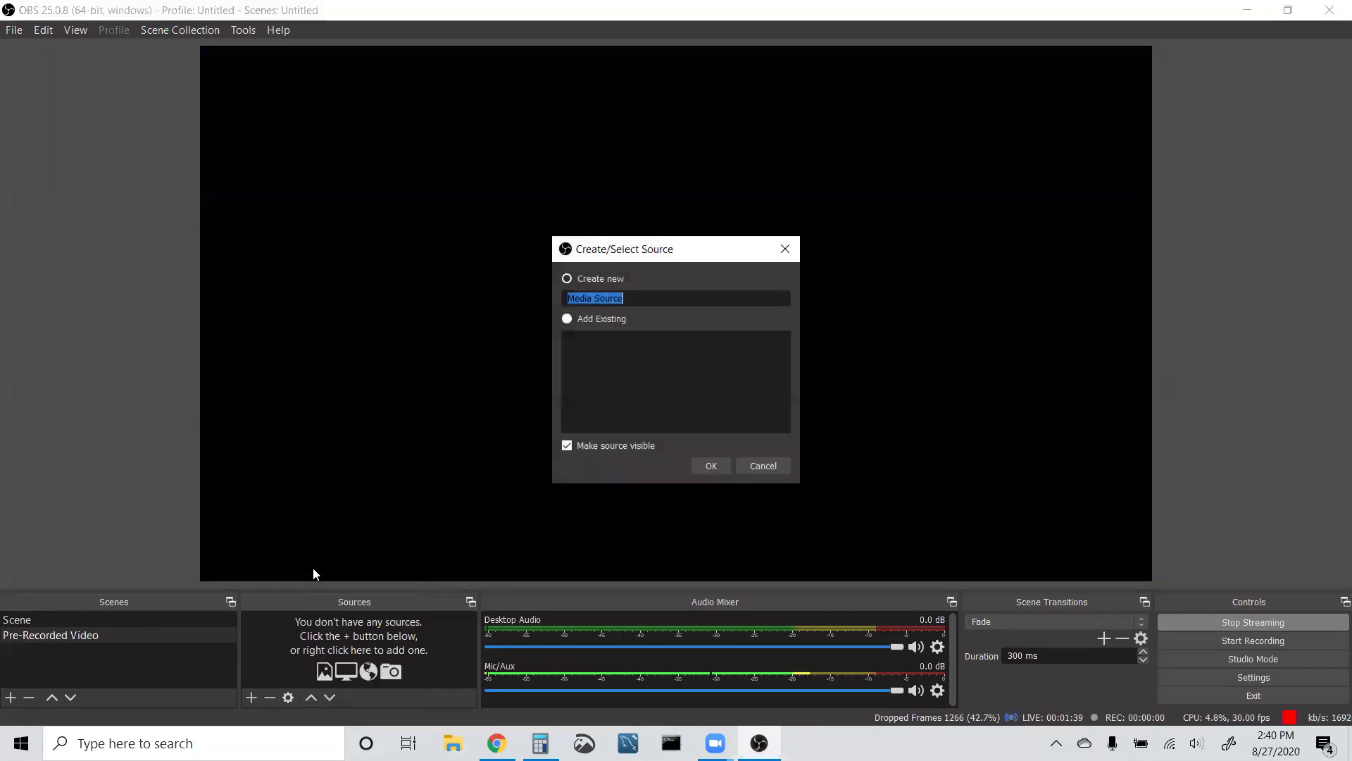
click(708, 465)
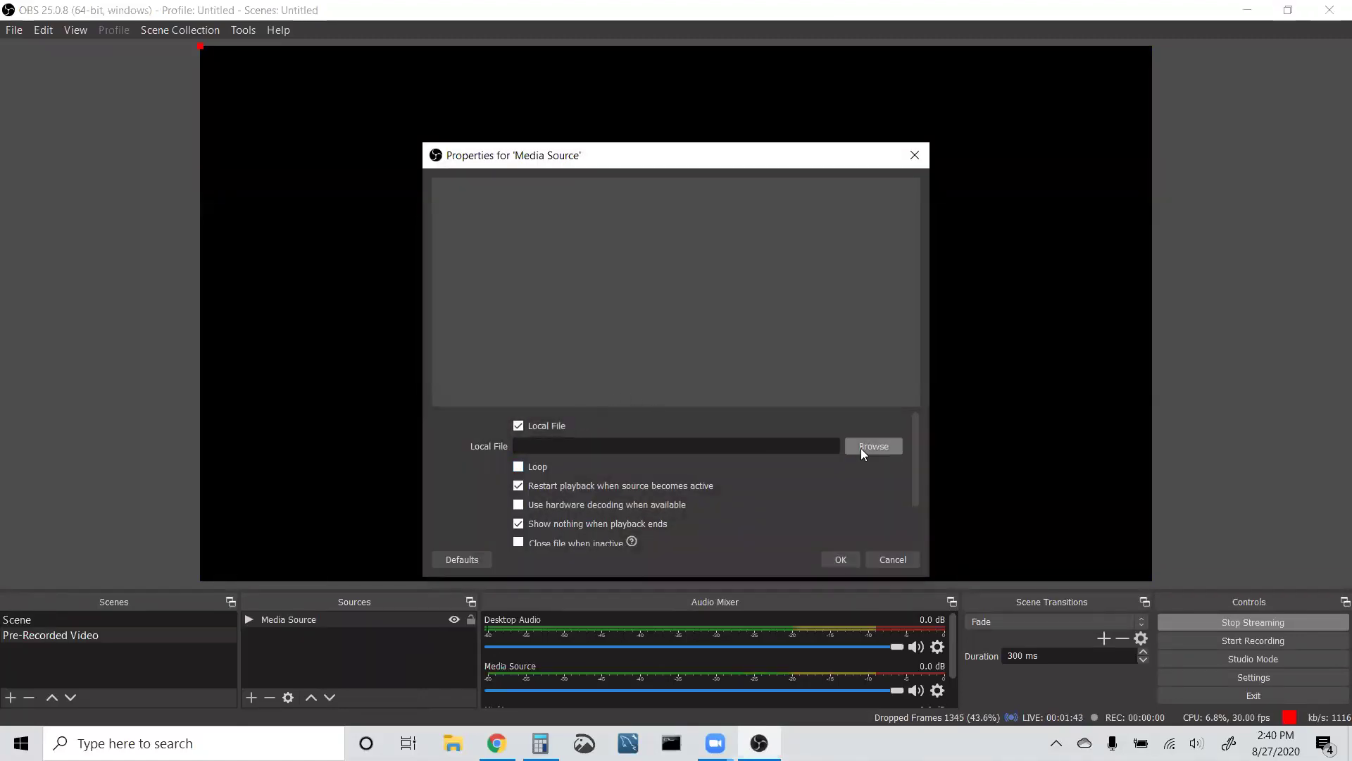
click(860, 447)
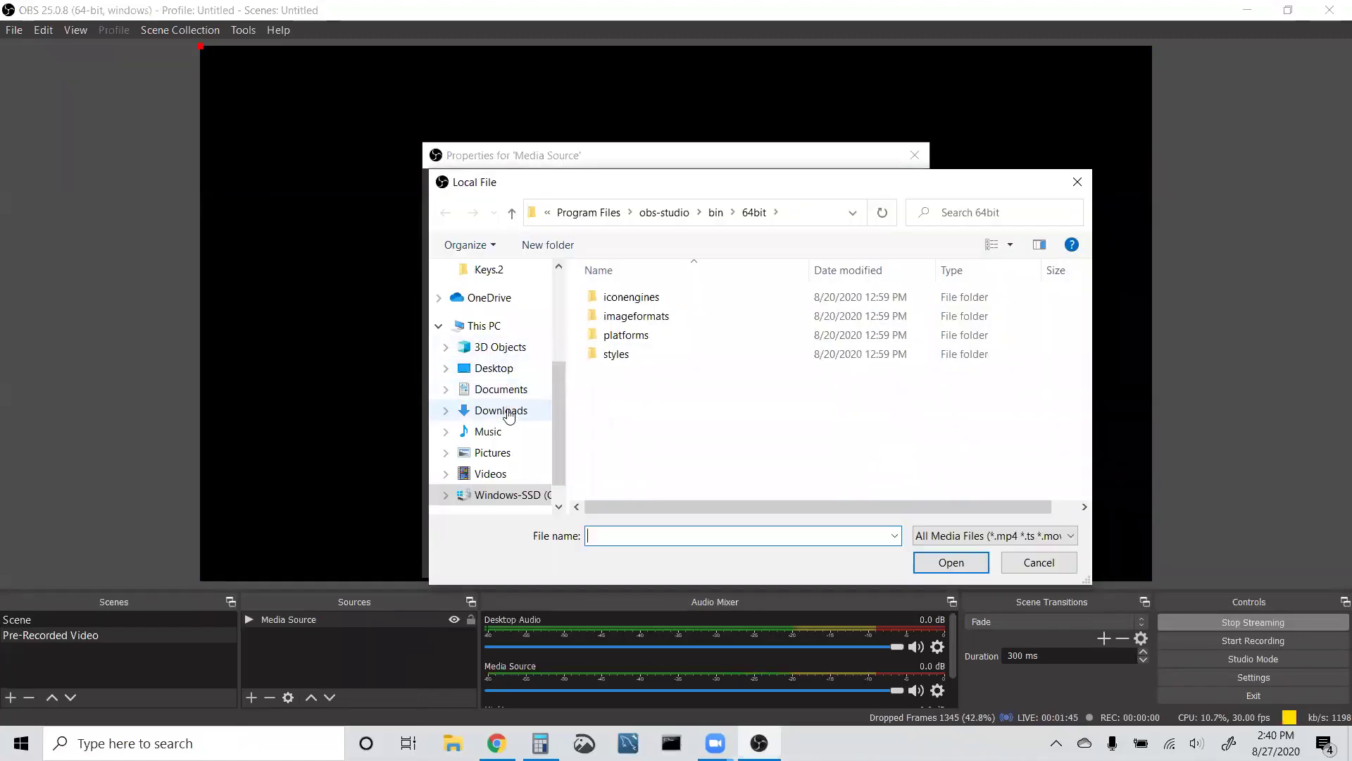
click(498, 410)
click(627, 476)
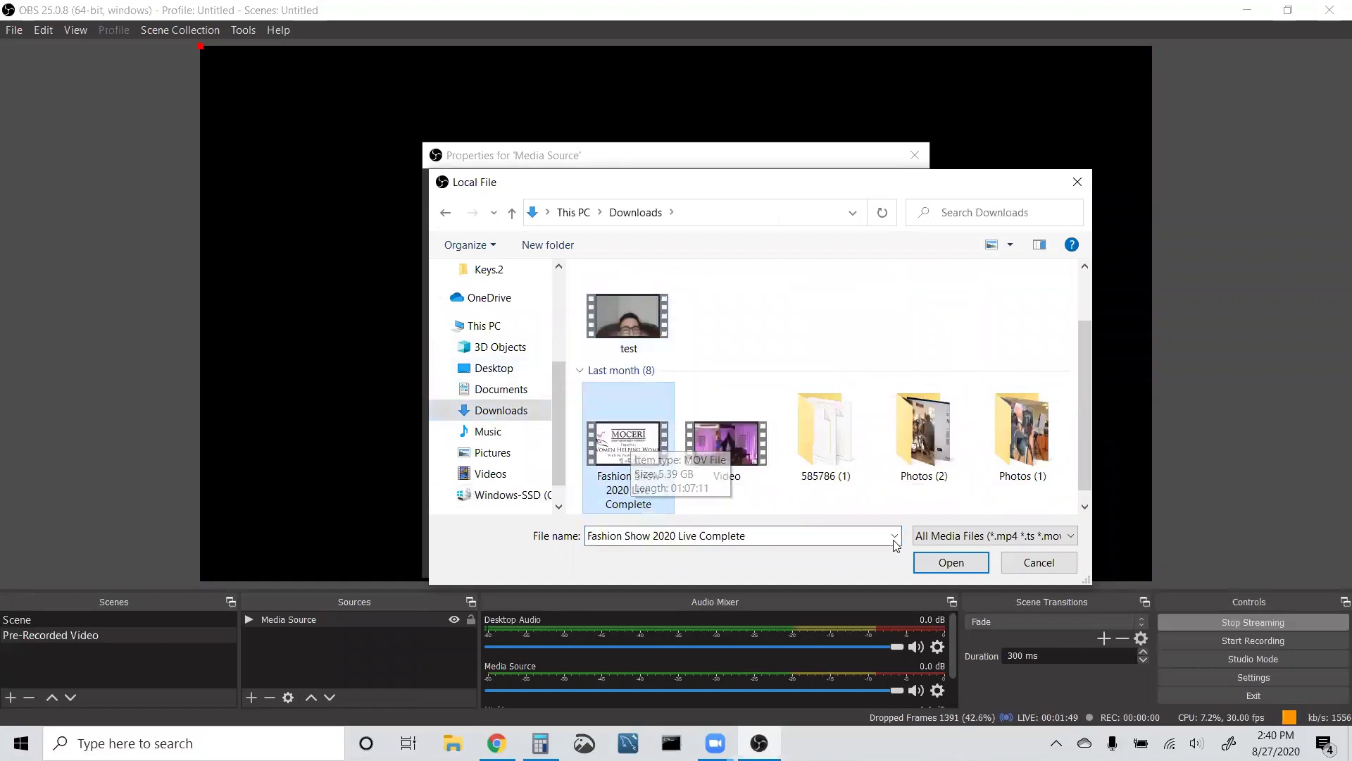
click(950, 562)
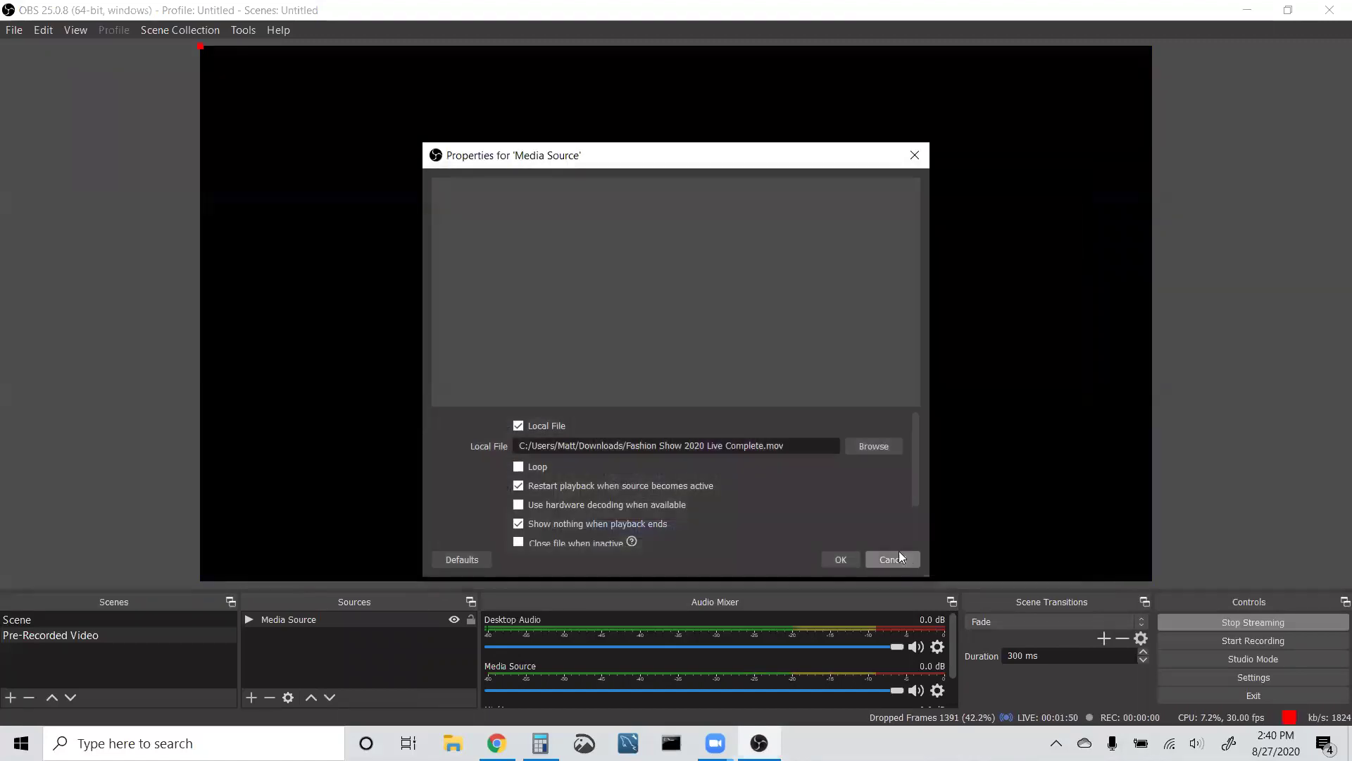
click(841, 560)
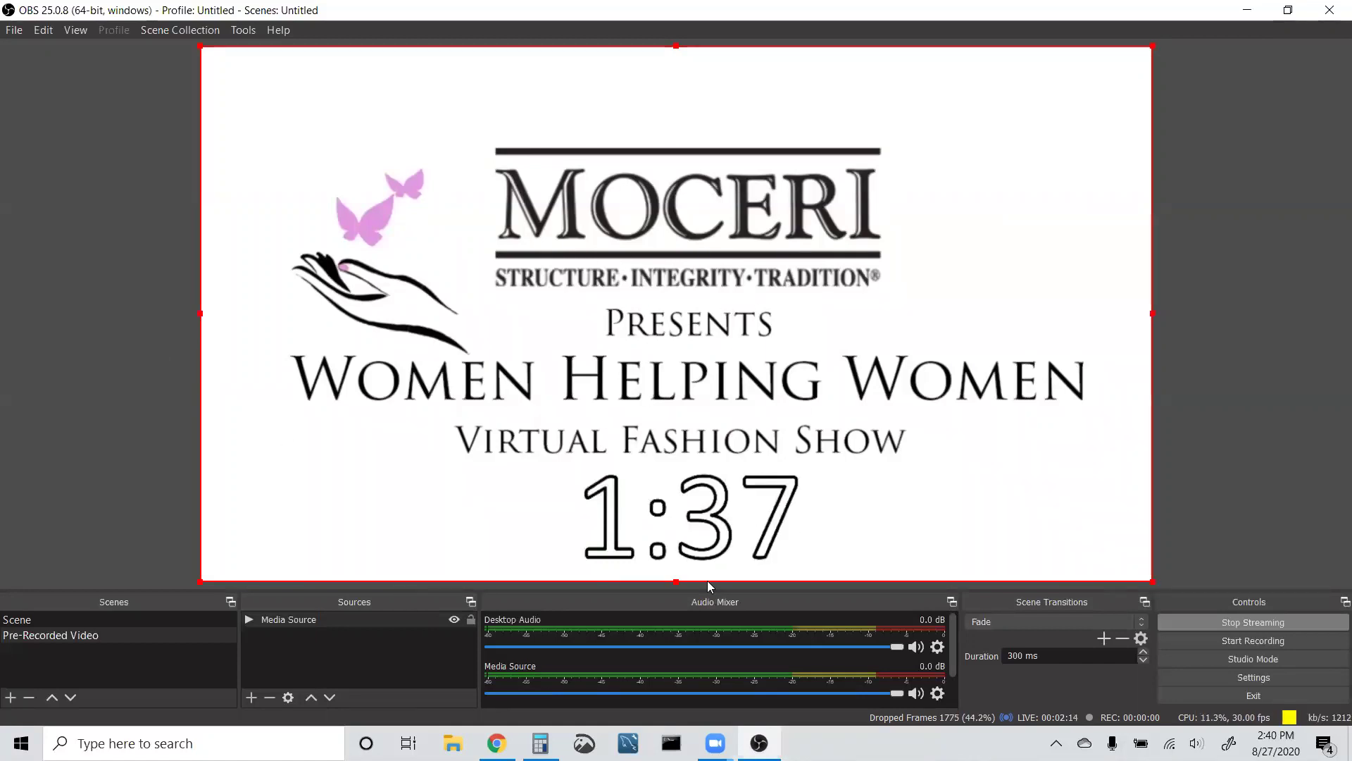
Check the broadcast on the bidding page in Chrome, moving the video window aside and viewing it full screen.
key(alt+Tab)
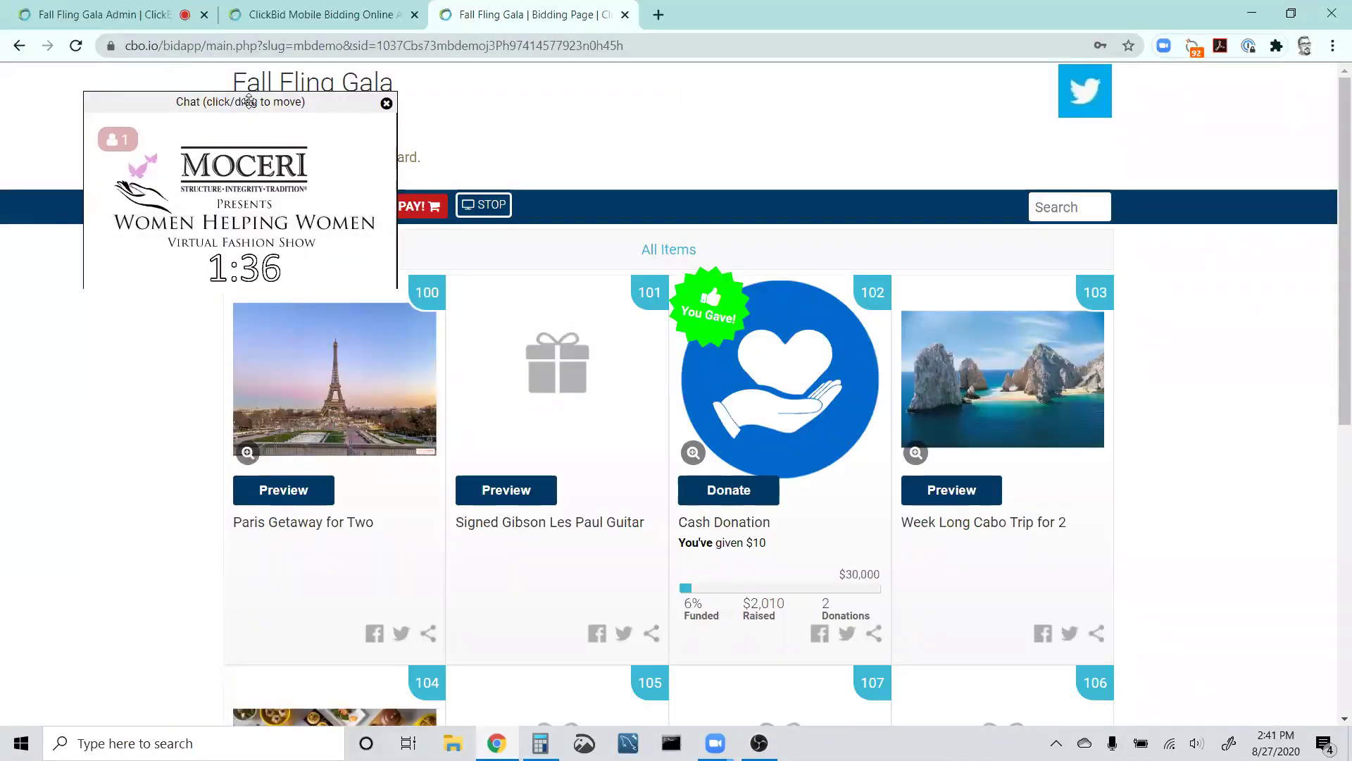
drag(249, 102, 507, 100)
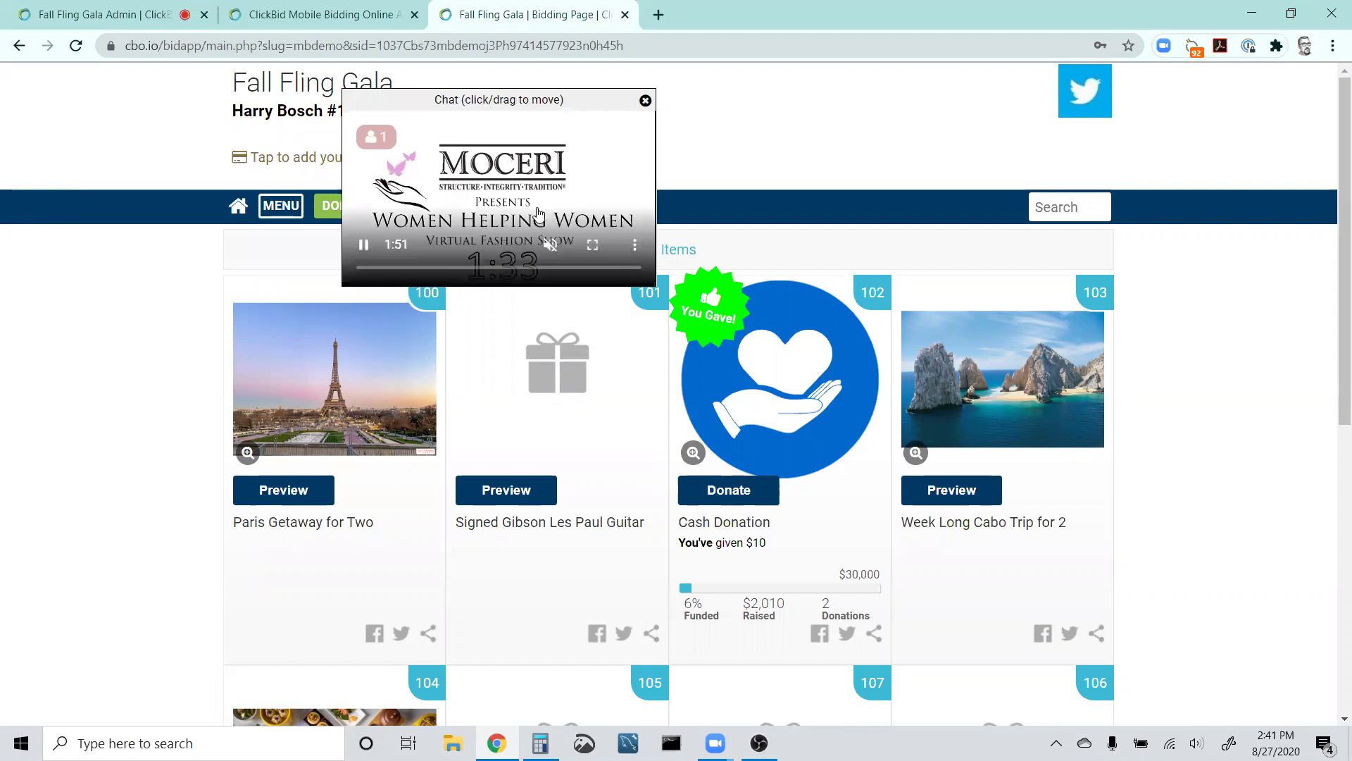
click(592, 246)
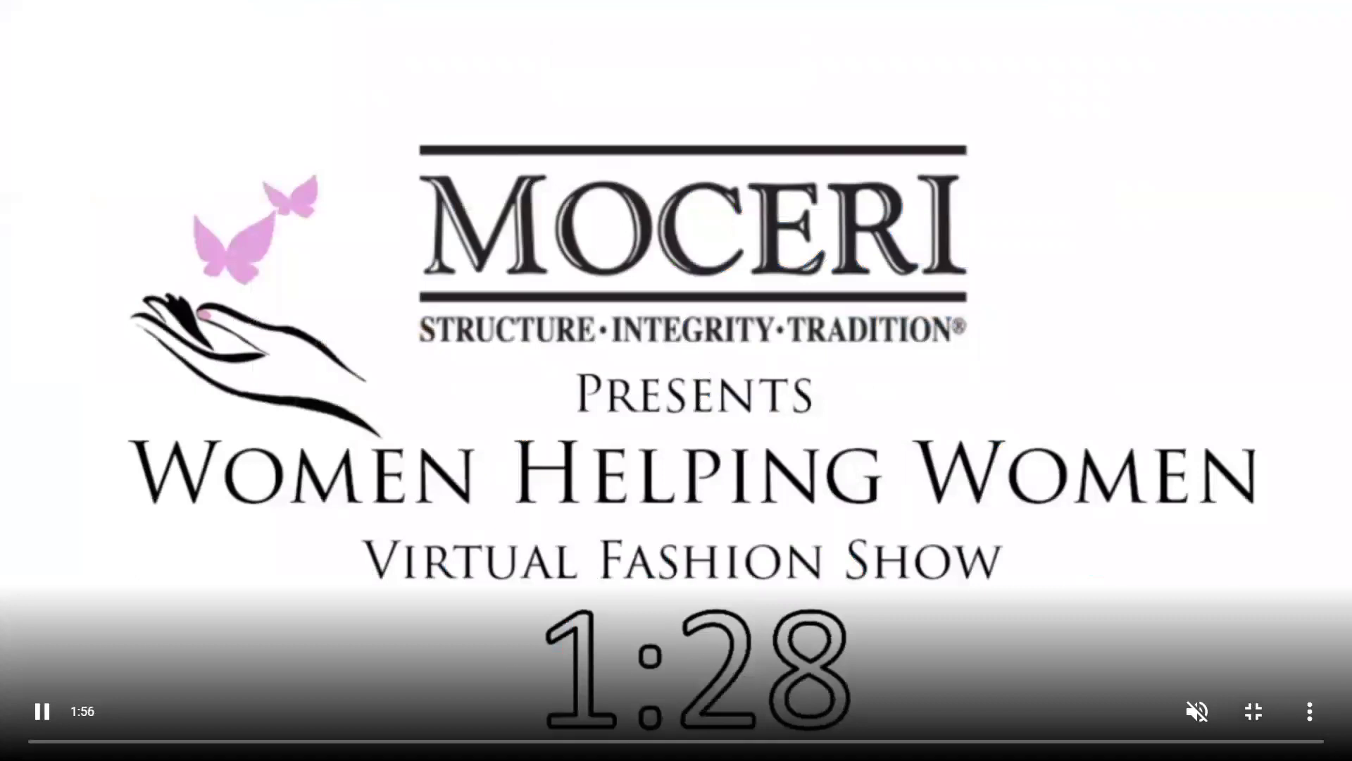
click(1255, 713)
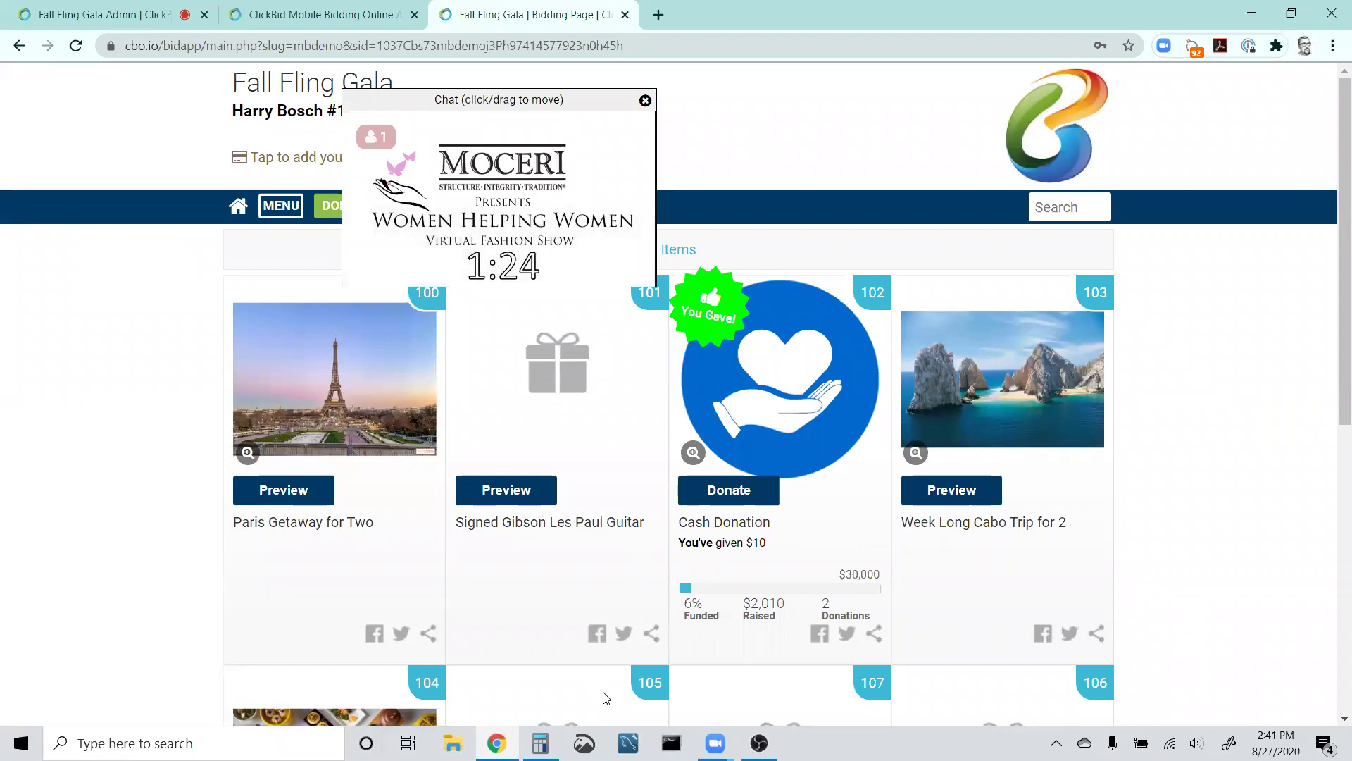
key(alt+Tab)
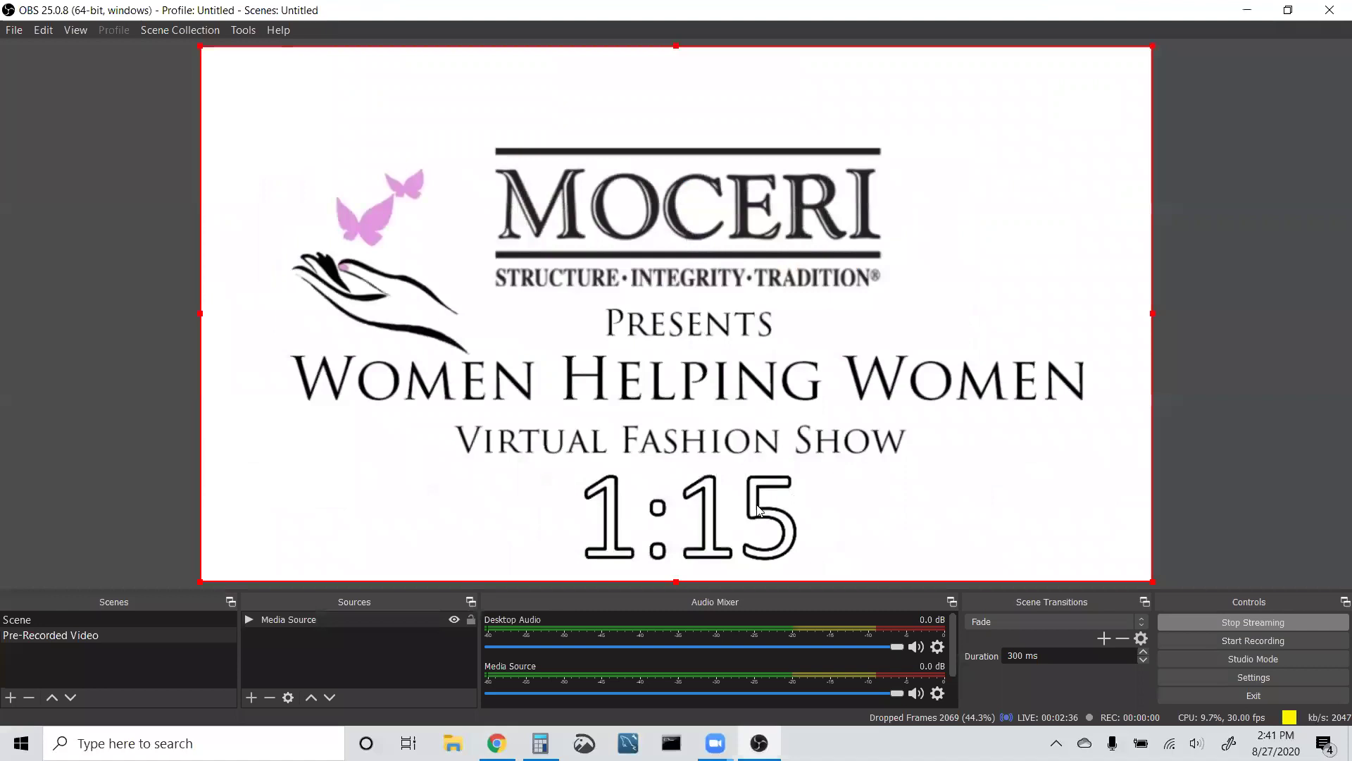
key(alt+Tab)
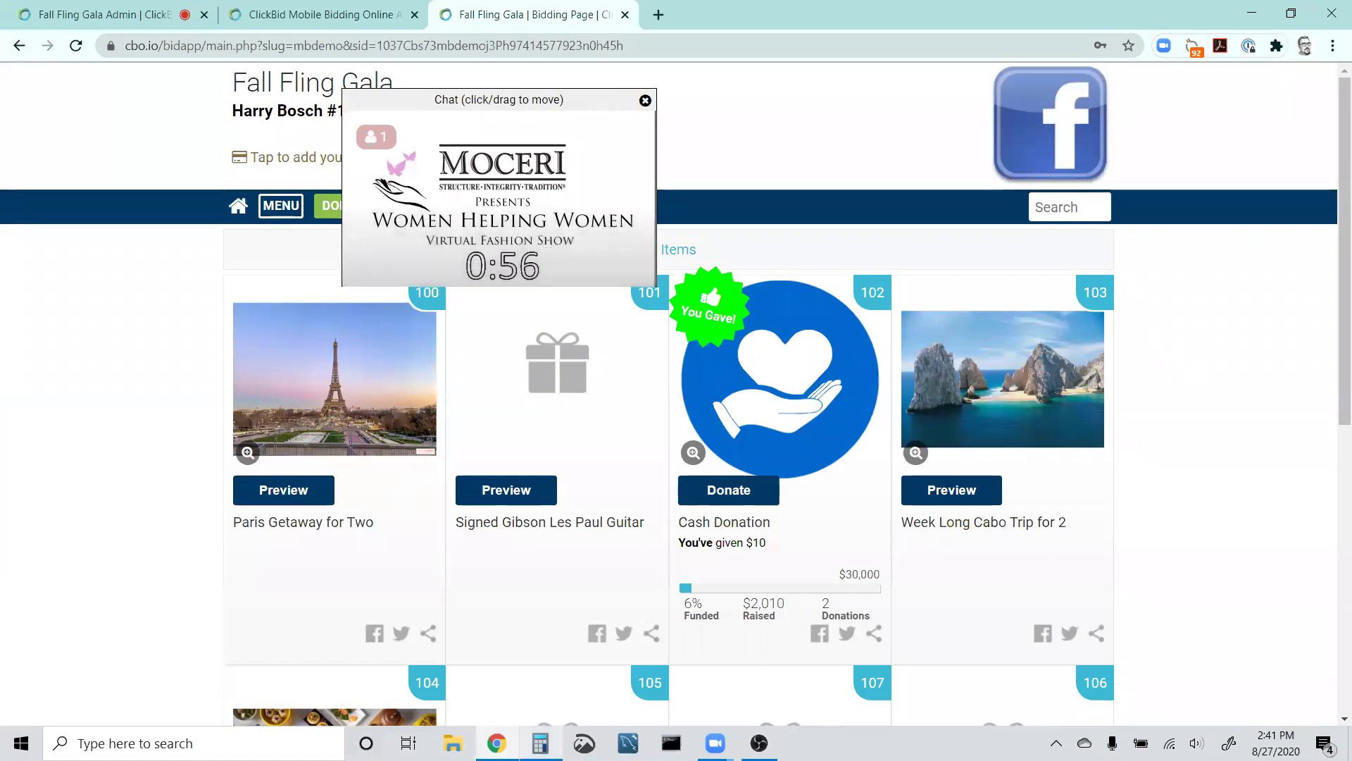
Return to OBS Studio and add a new scene named Appeal.
click(757, 738)
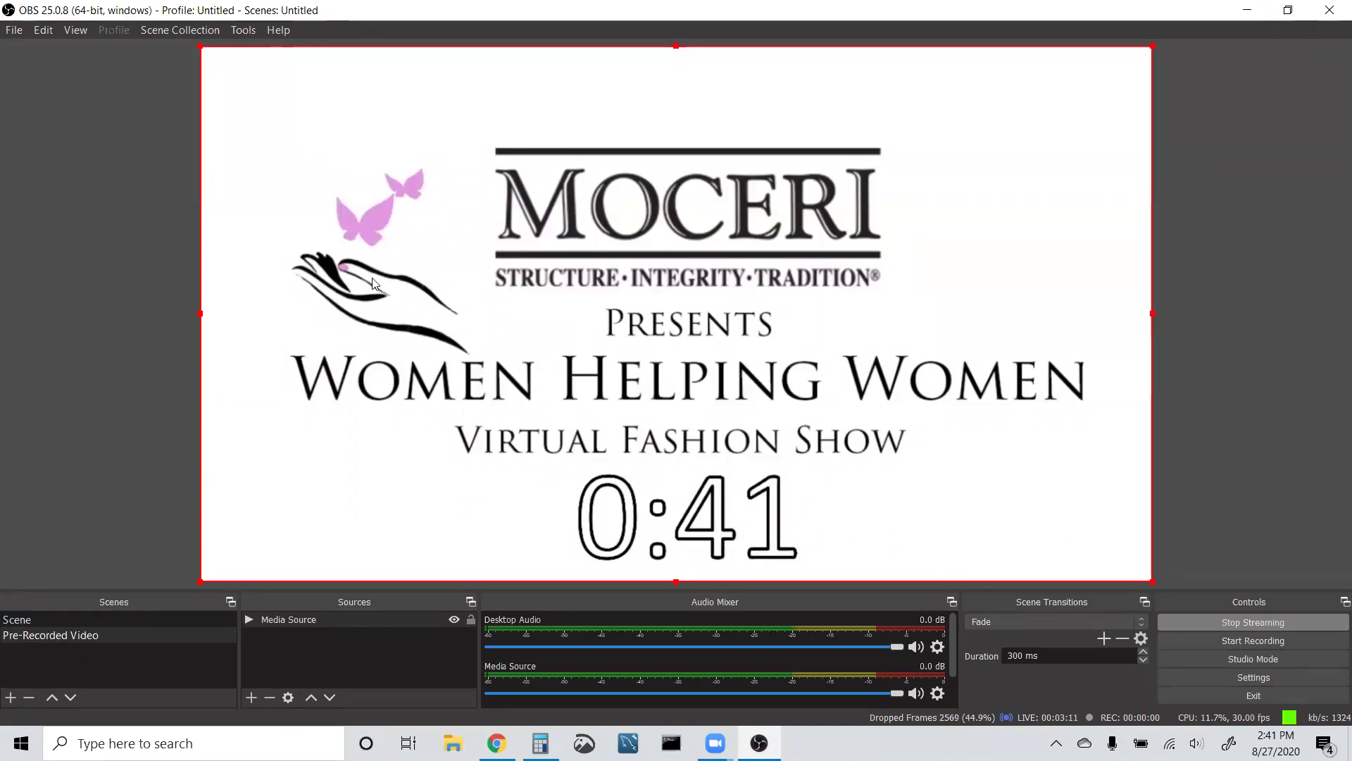
click(10, 696)
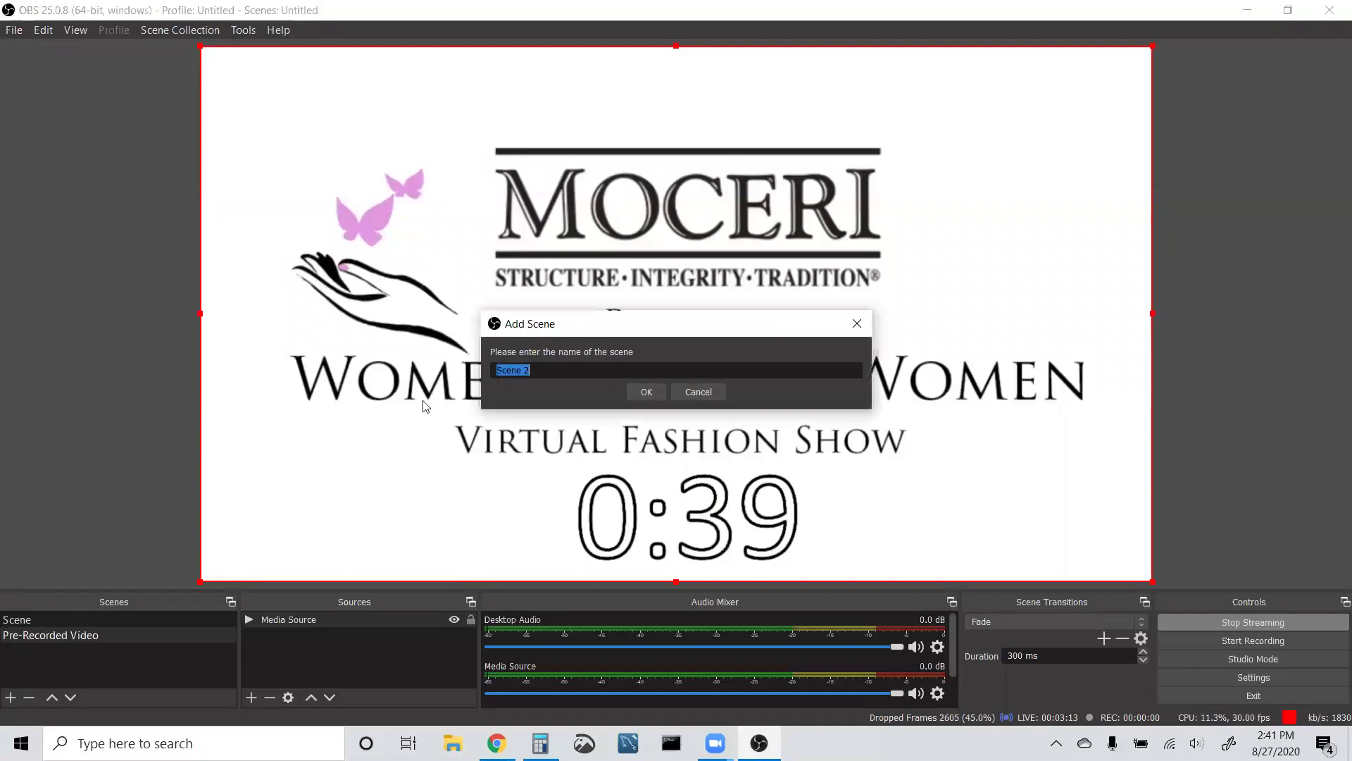
text(Appeal)
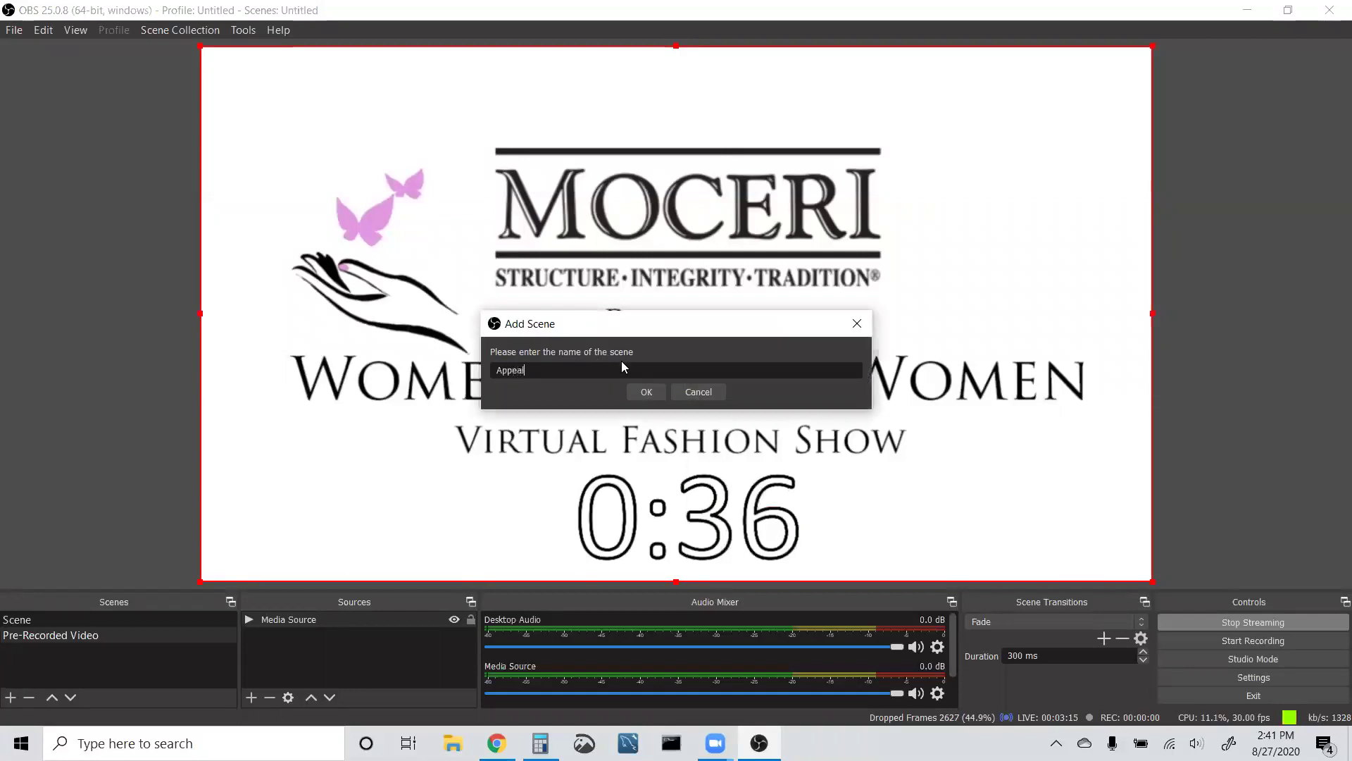
click(659, 391)
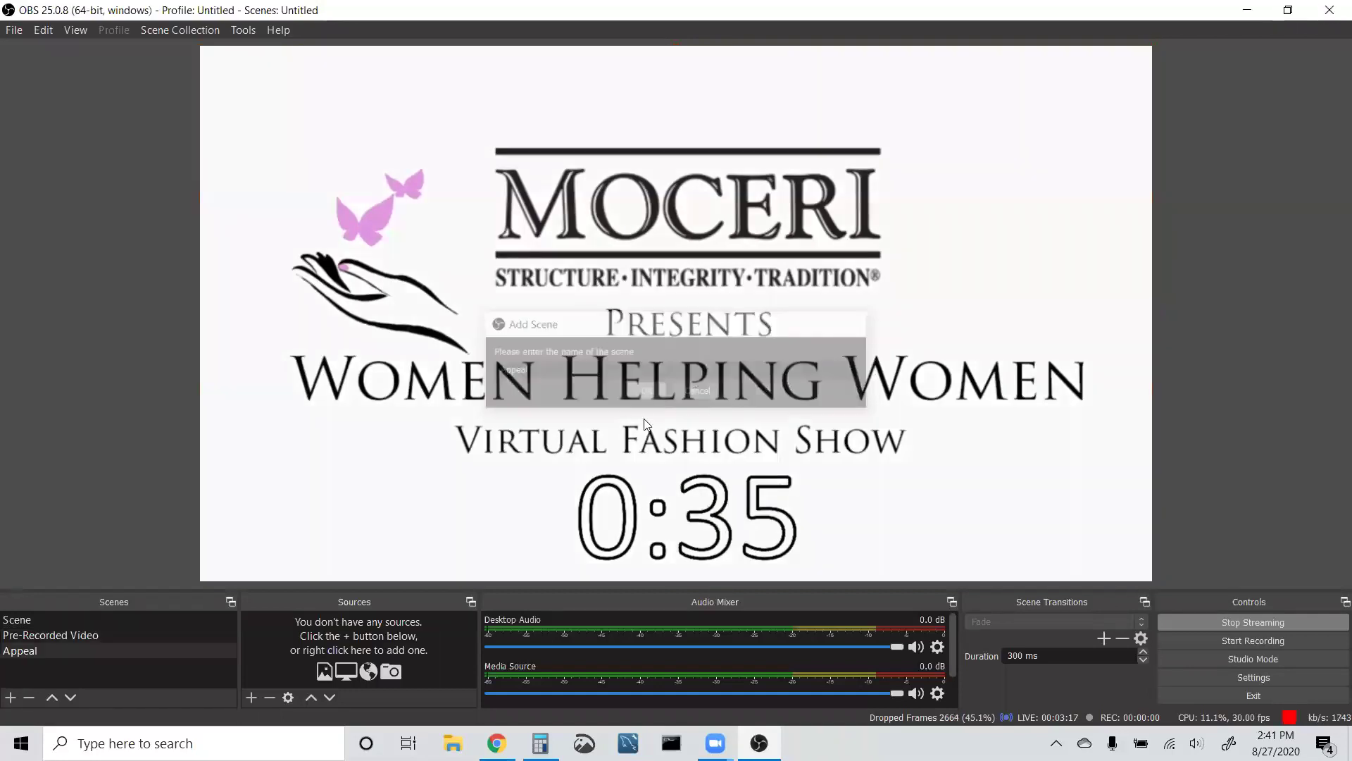
Add a new Browser source to the Appeal scene with the default source name.
click(252, 696)
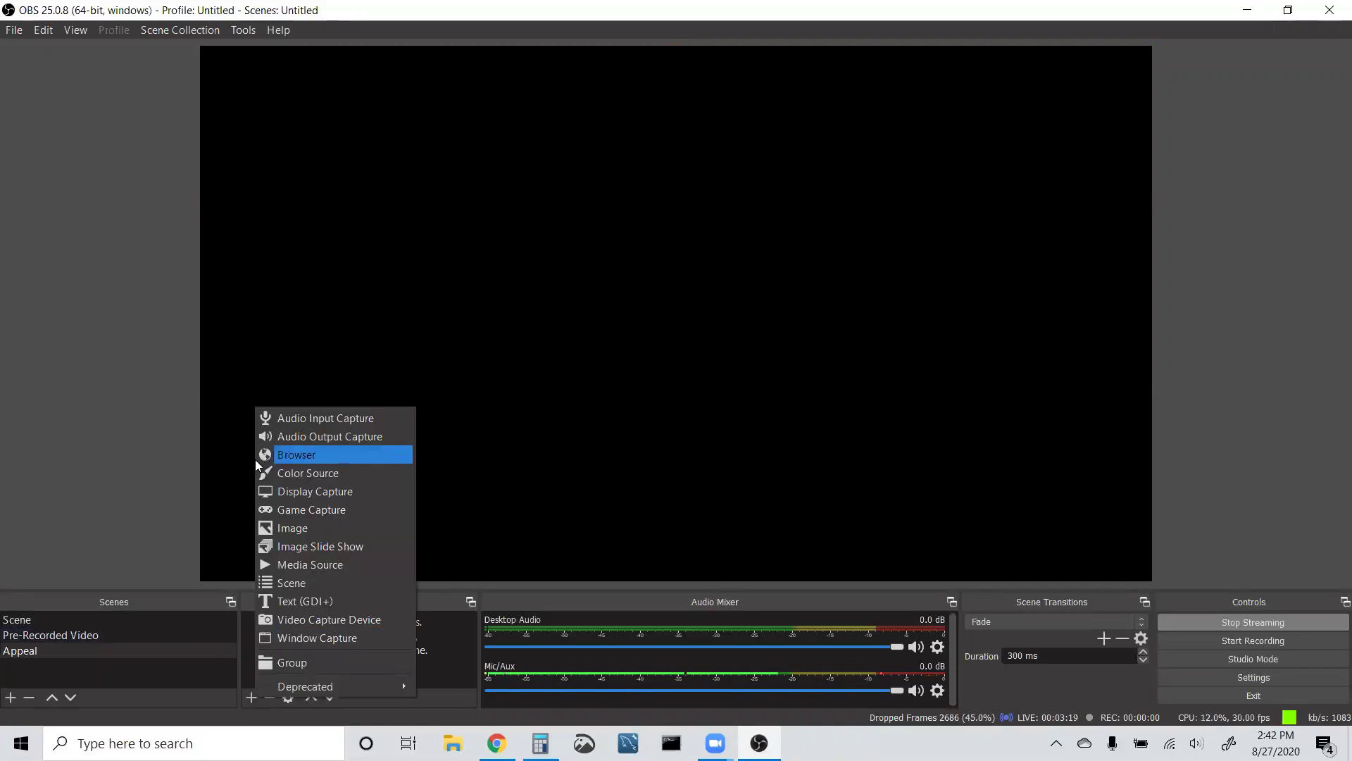
click(299, 457)
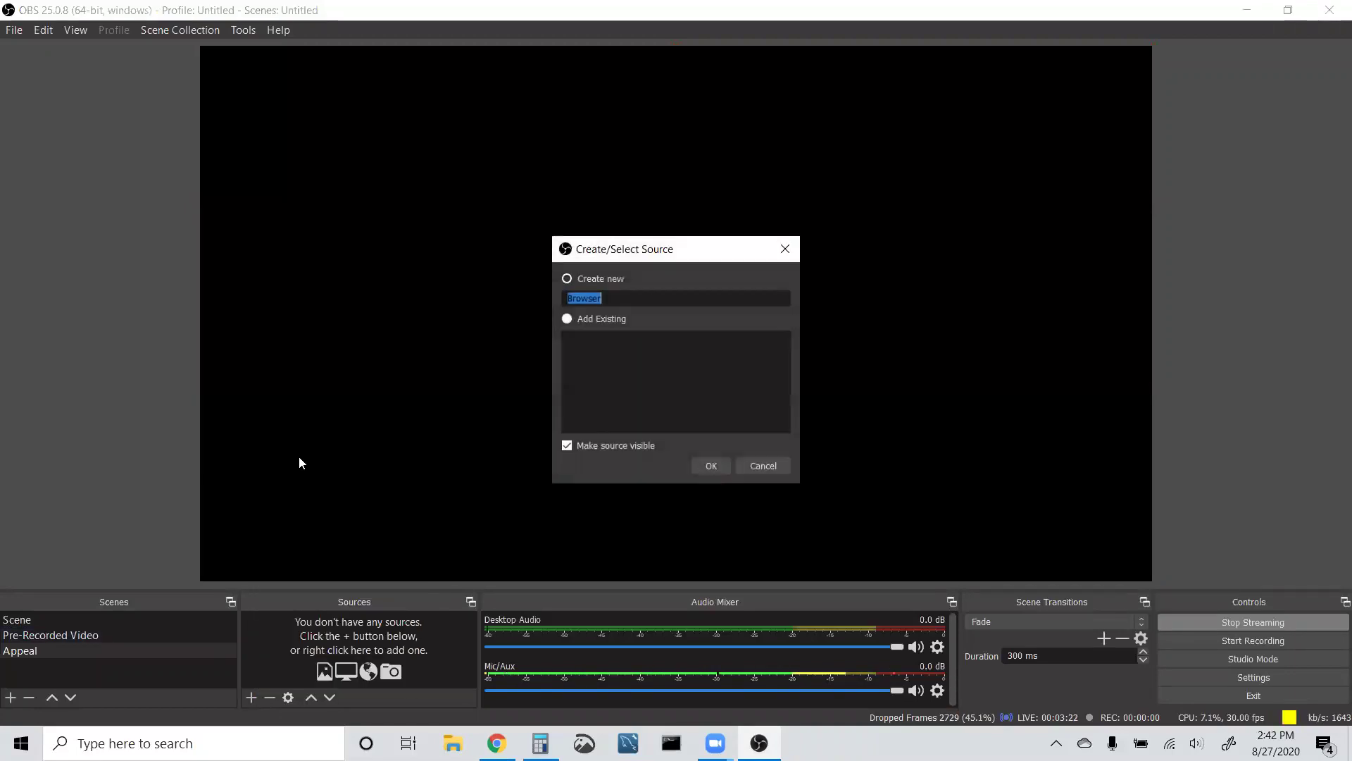
click(710, 466)
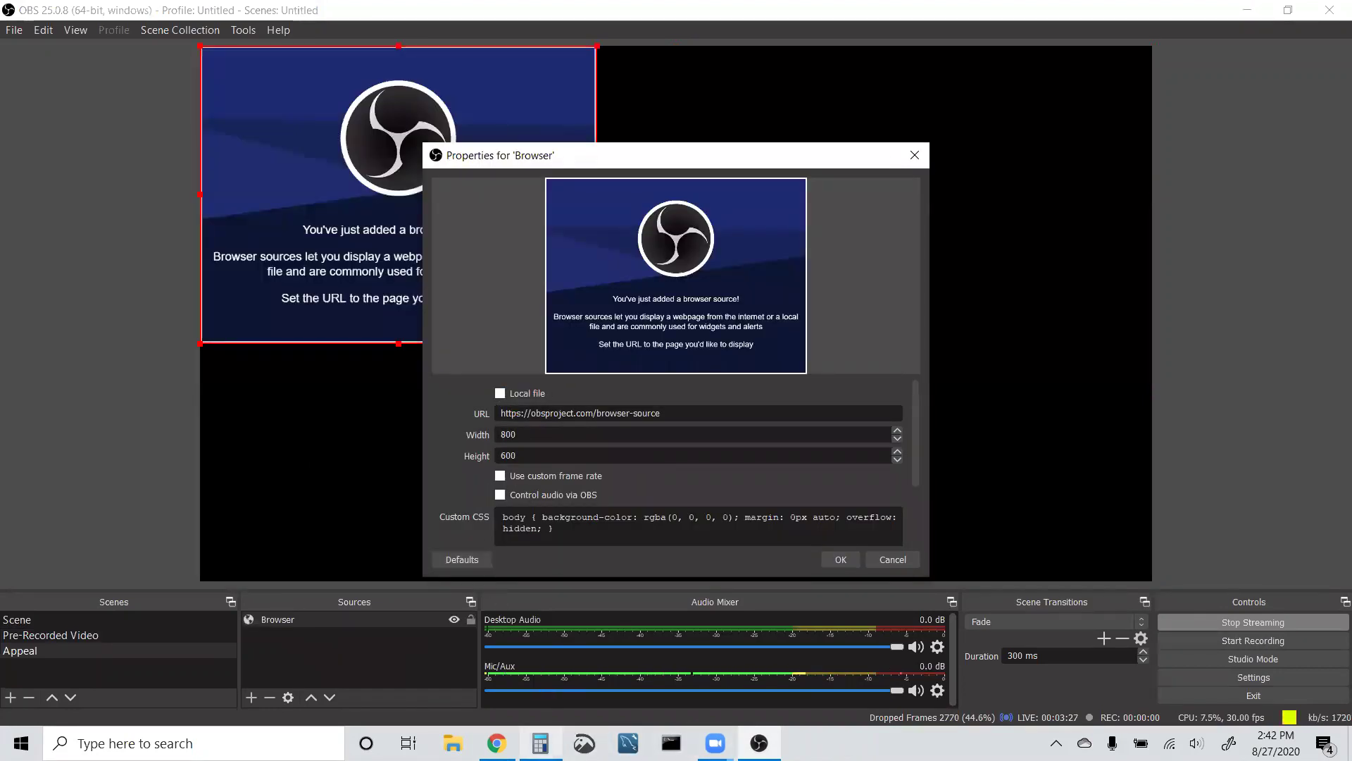
Switch to the event admin in Chrome, open the item management list and clear its eventstream tag filter.
click(497, 743)
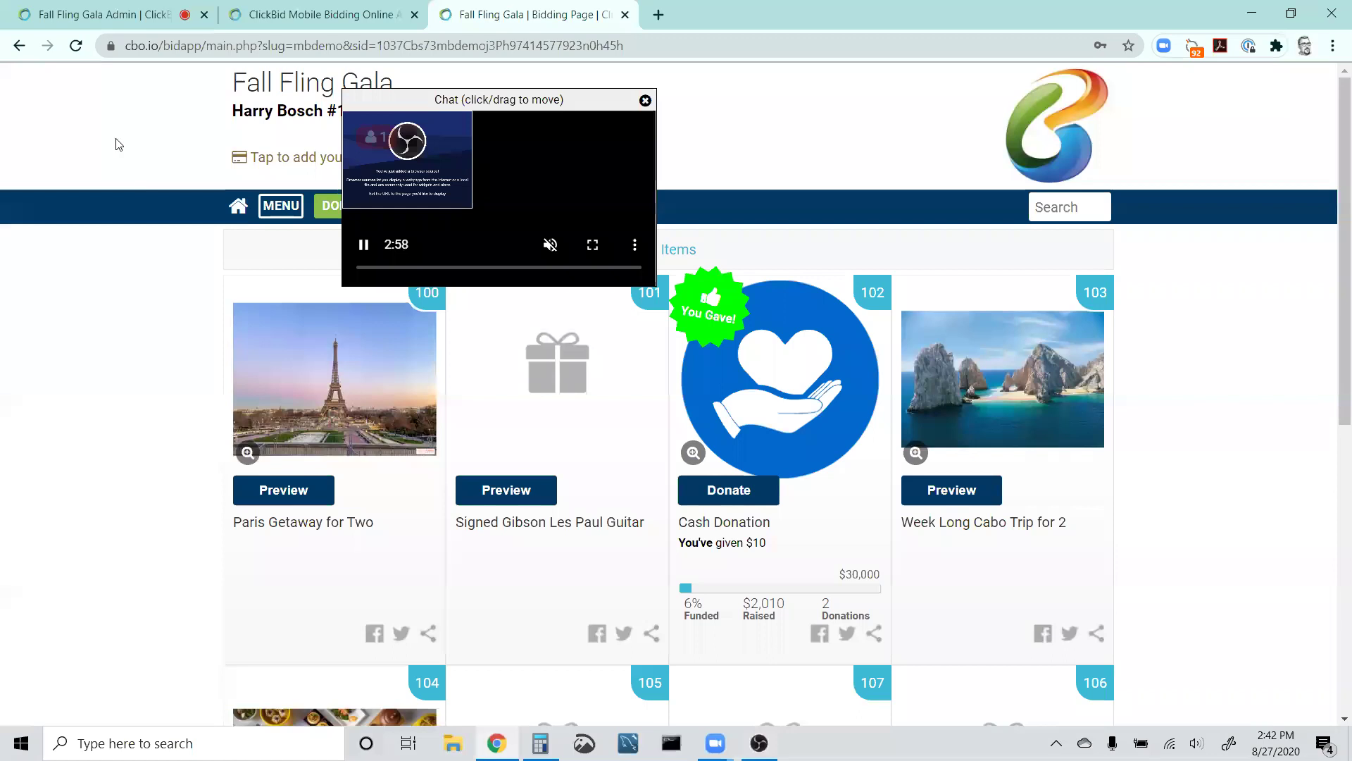
click(85, 15)
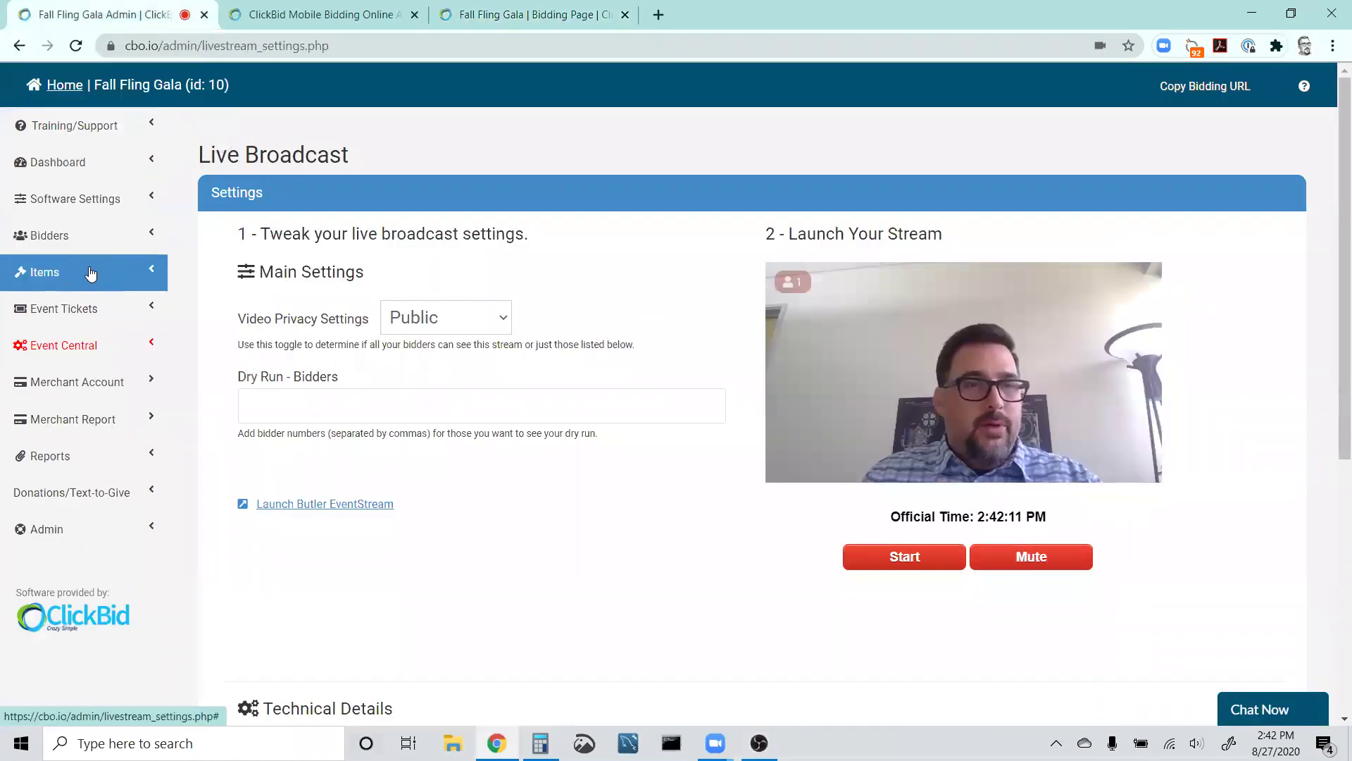
click(91, 272)
click(85, 324)
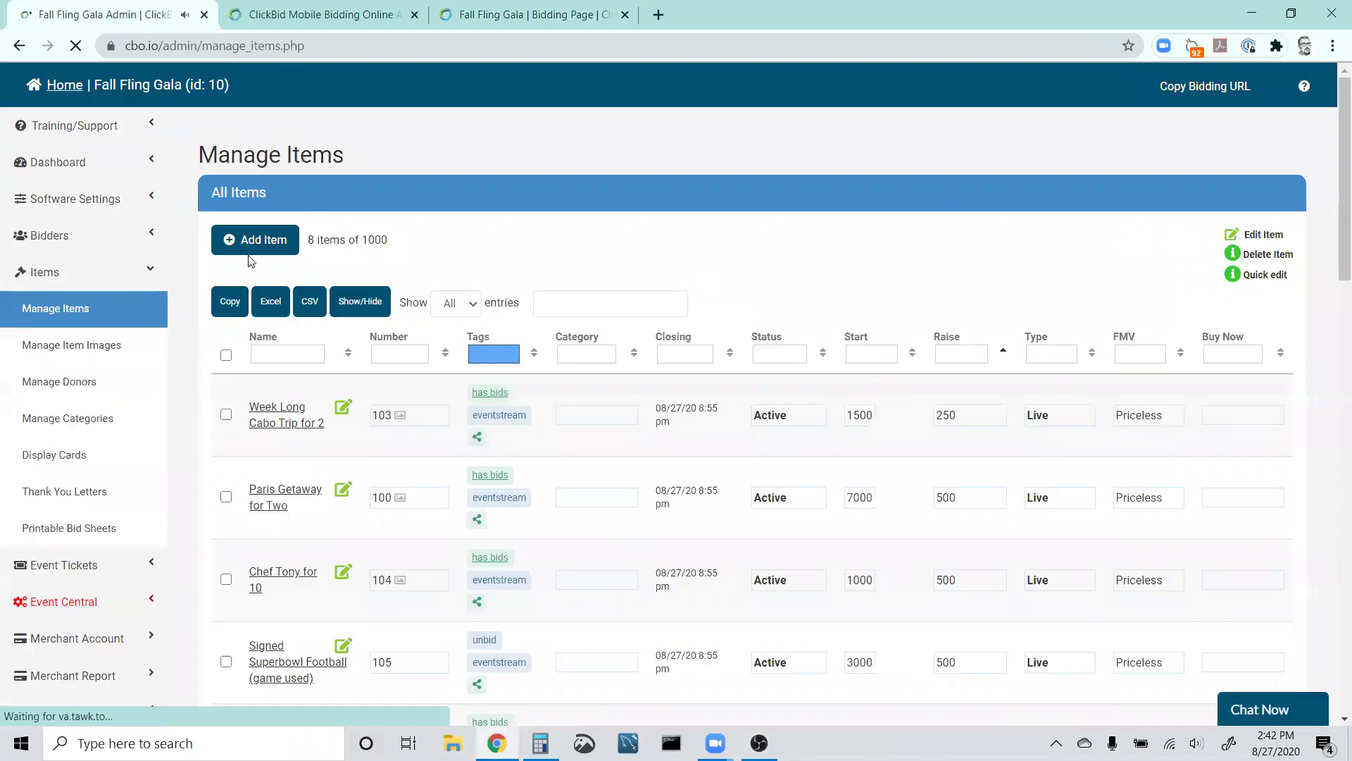
scroll(310, 409, down, 5)
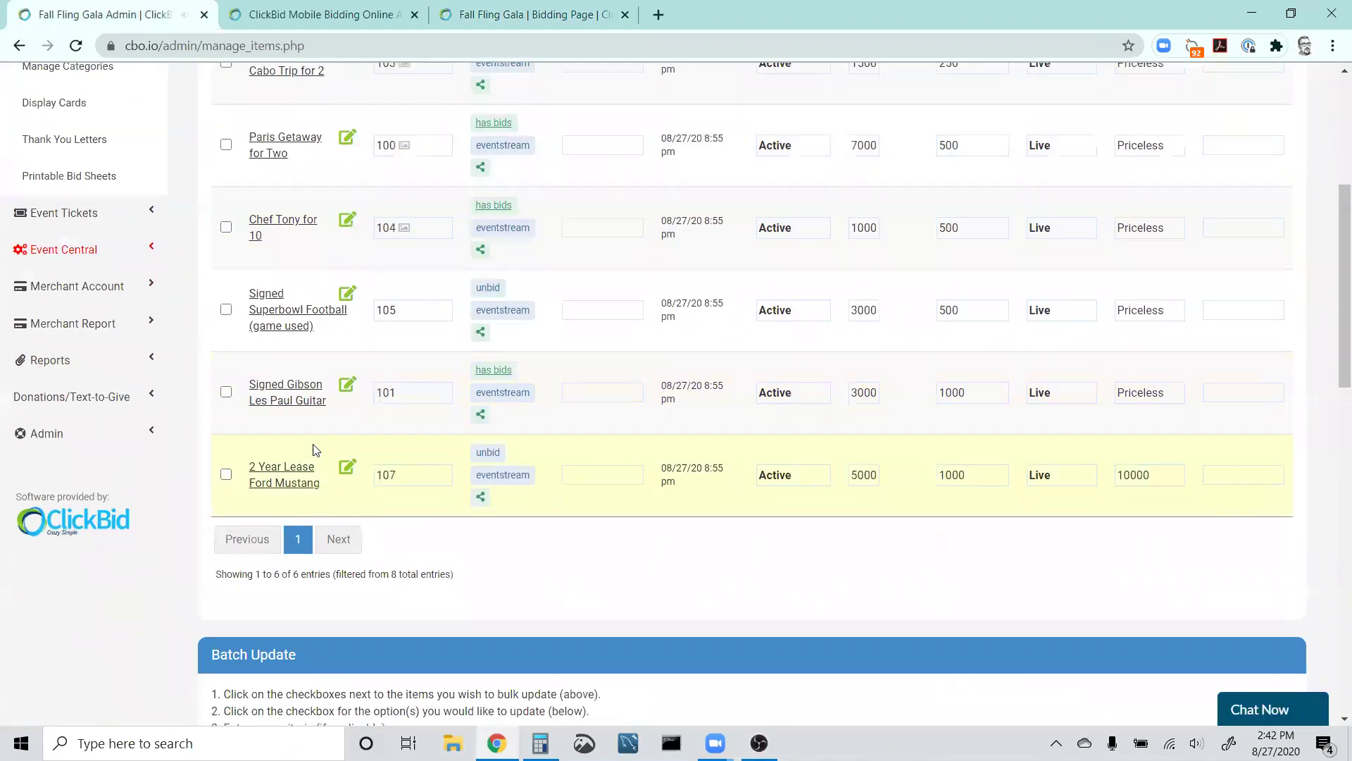
scroll(304, 416, up, 2)
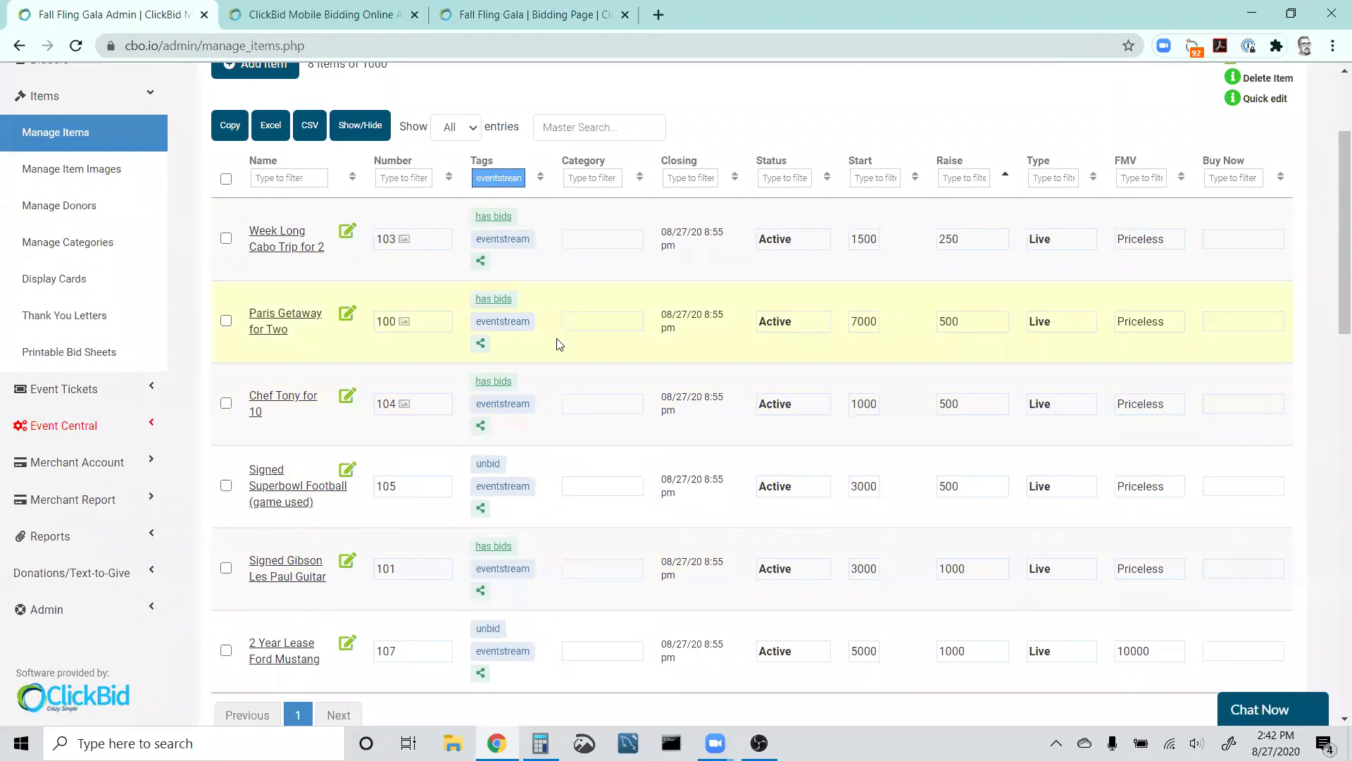
double_click(500, 176)
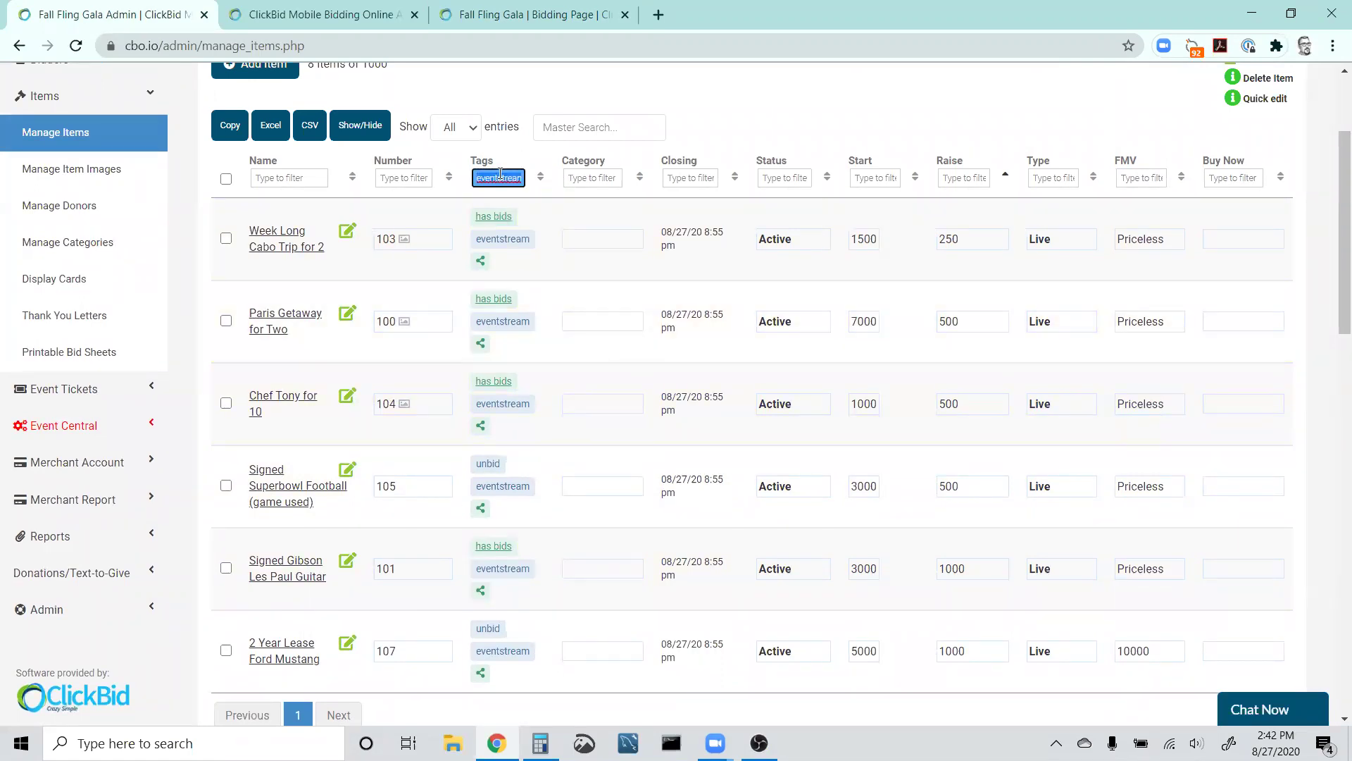
key(BackSpace)
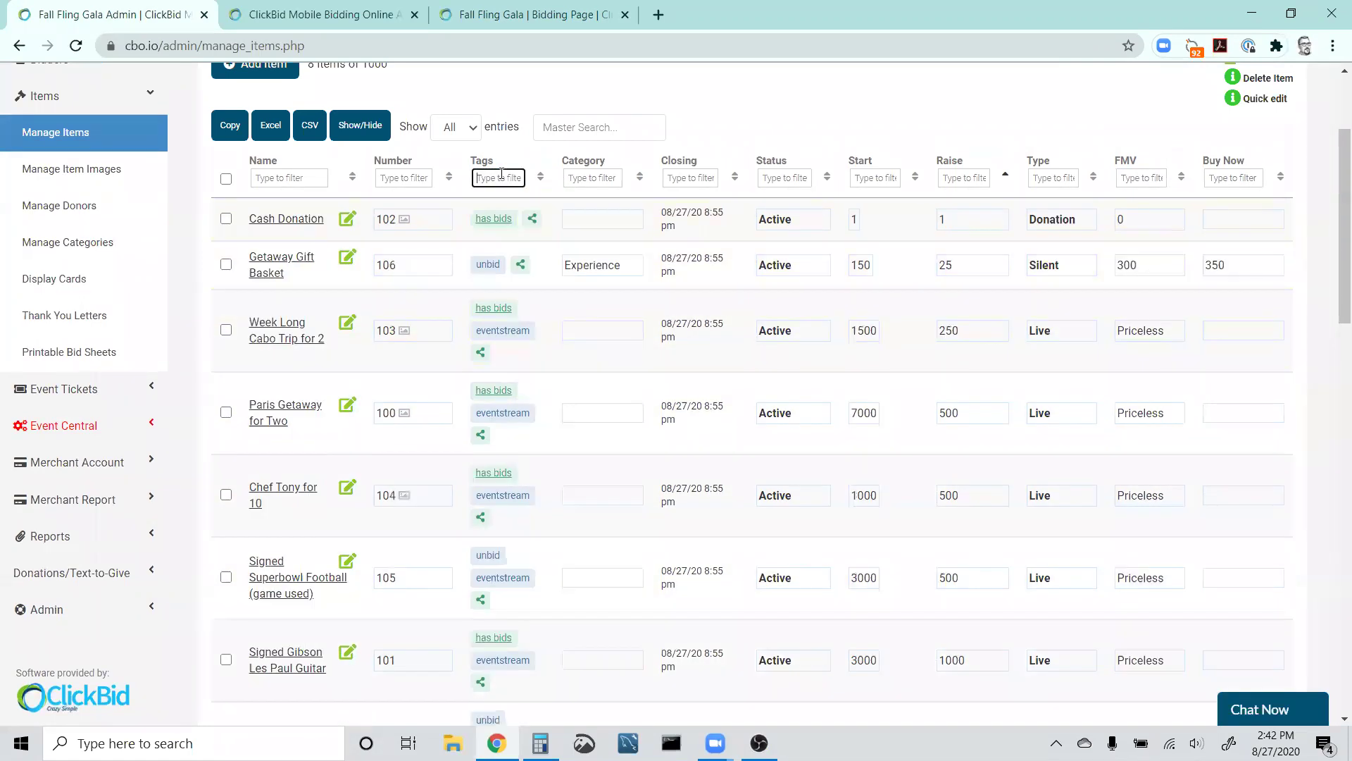
Open the Cash Donation item and copy the Appeal Display Share Link address from its projected display settings.
click(286, 223)
scroll(450, 426, down, 3)
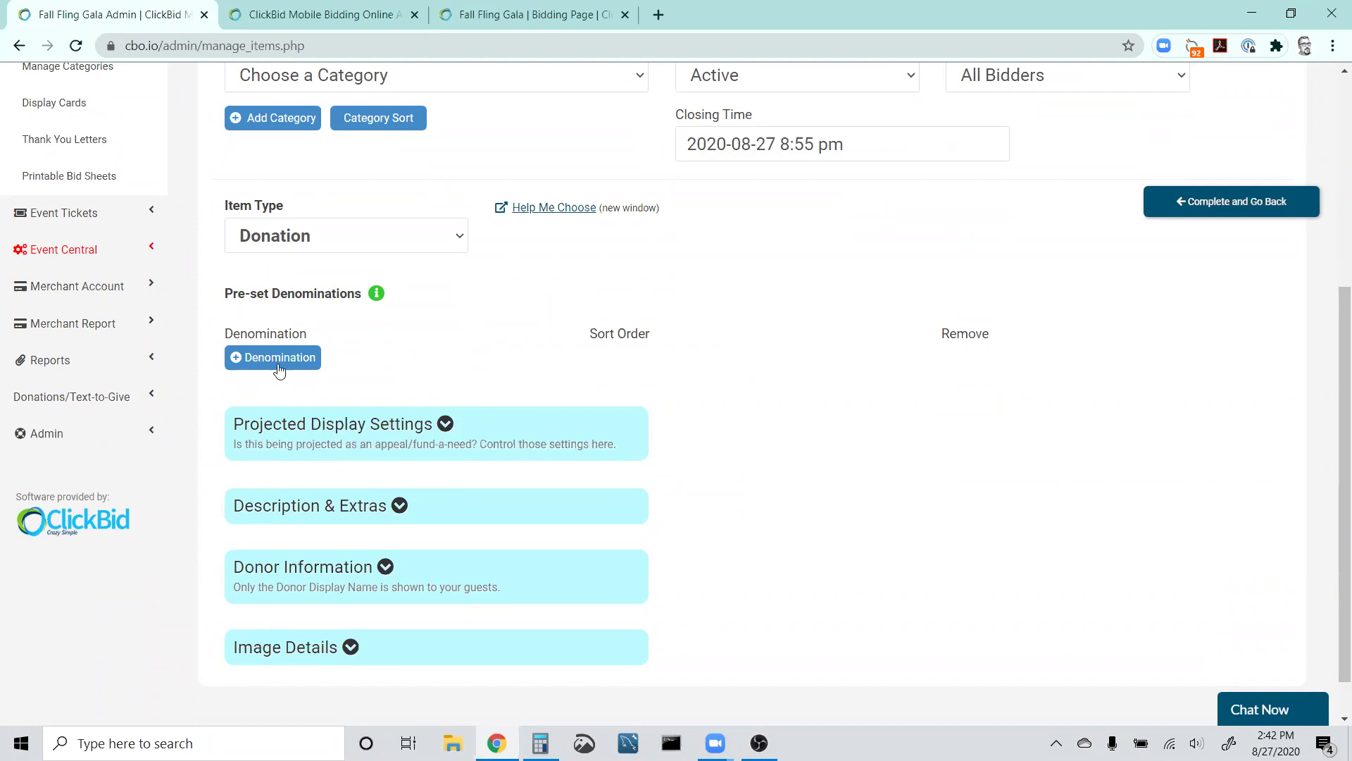
click(357, 432)
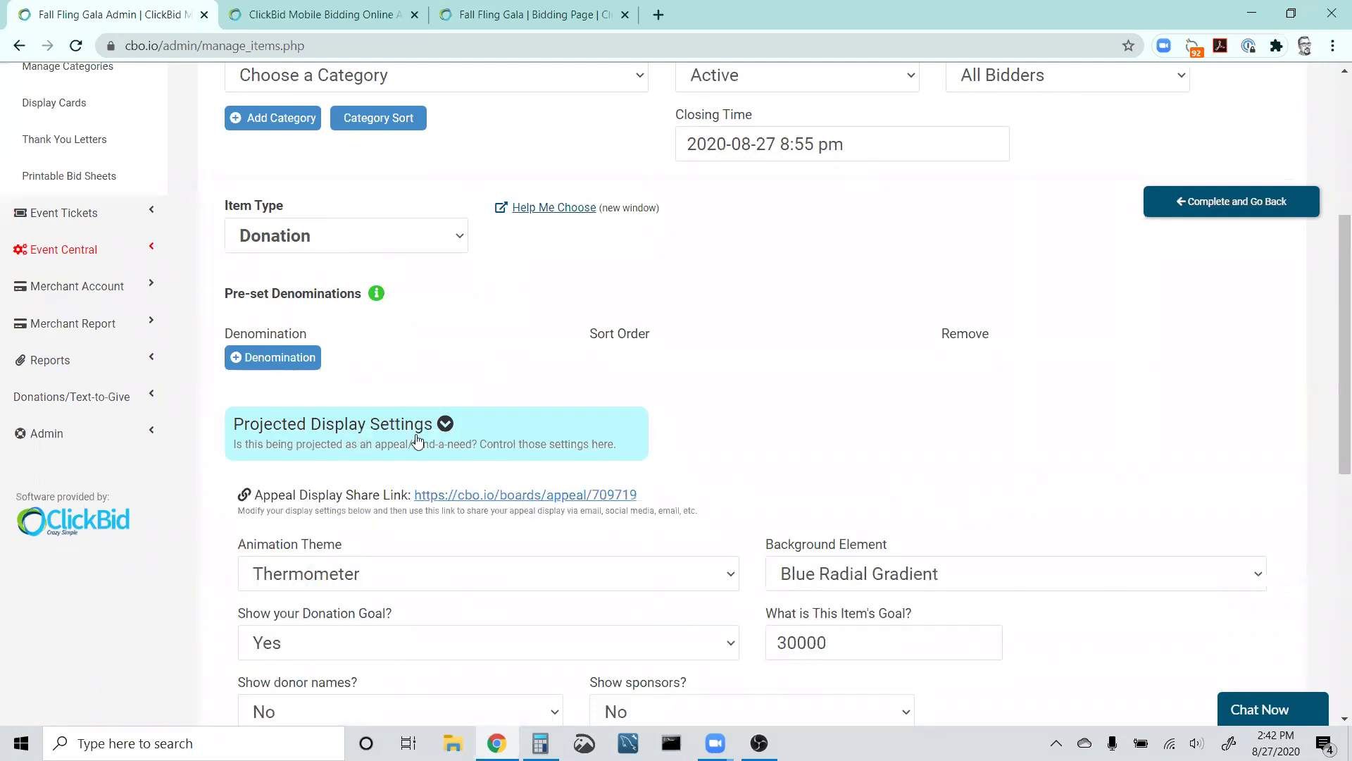
right_click(460, 499)
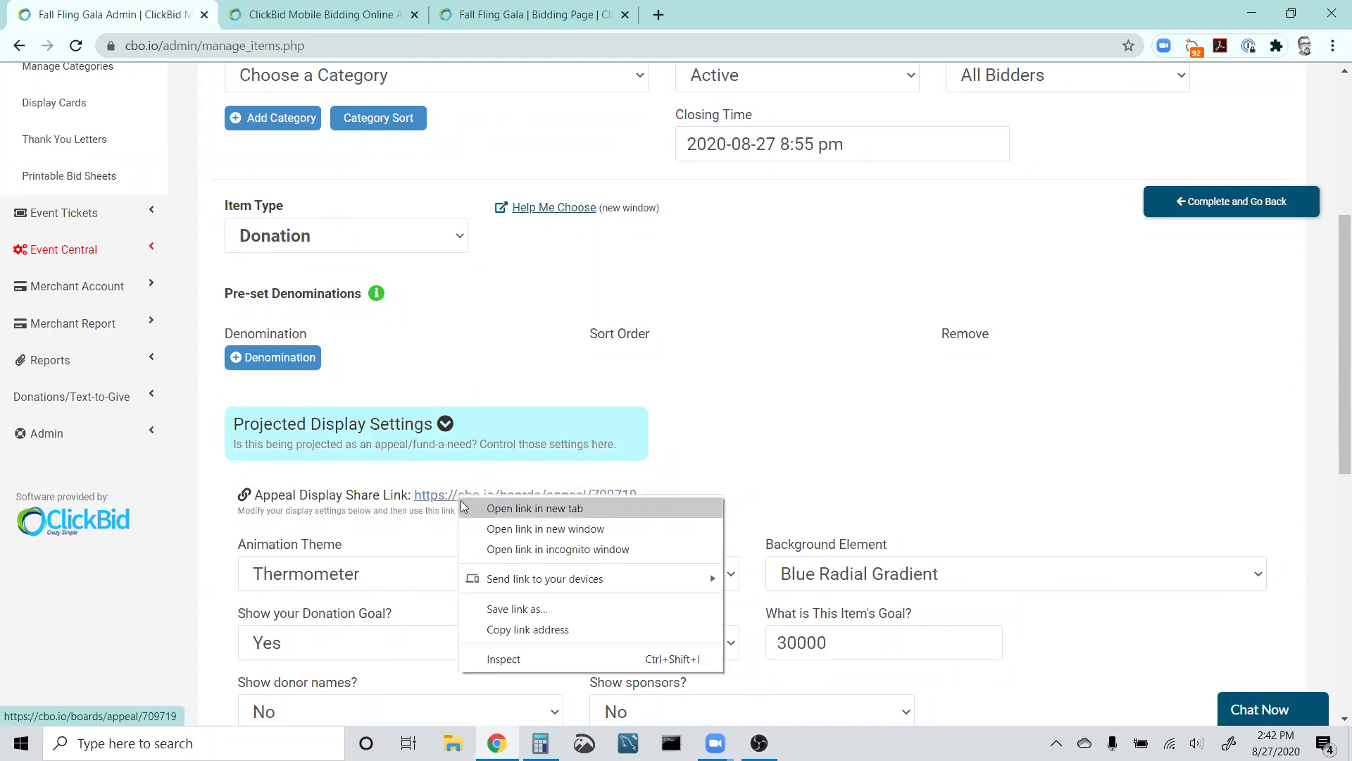
click(490, 630)
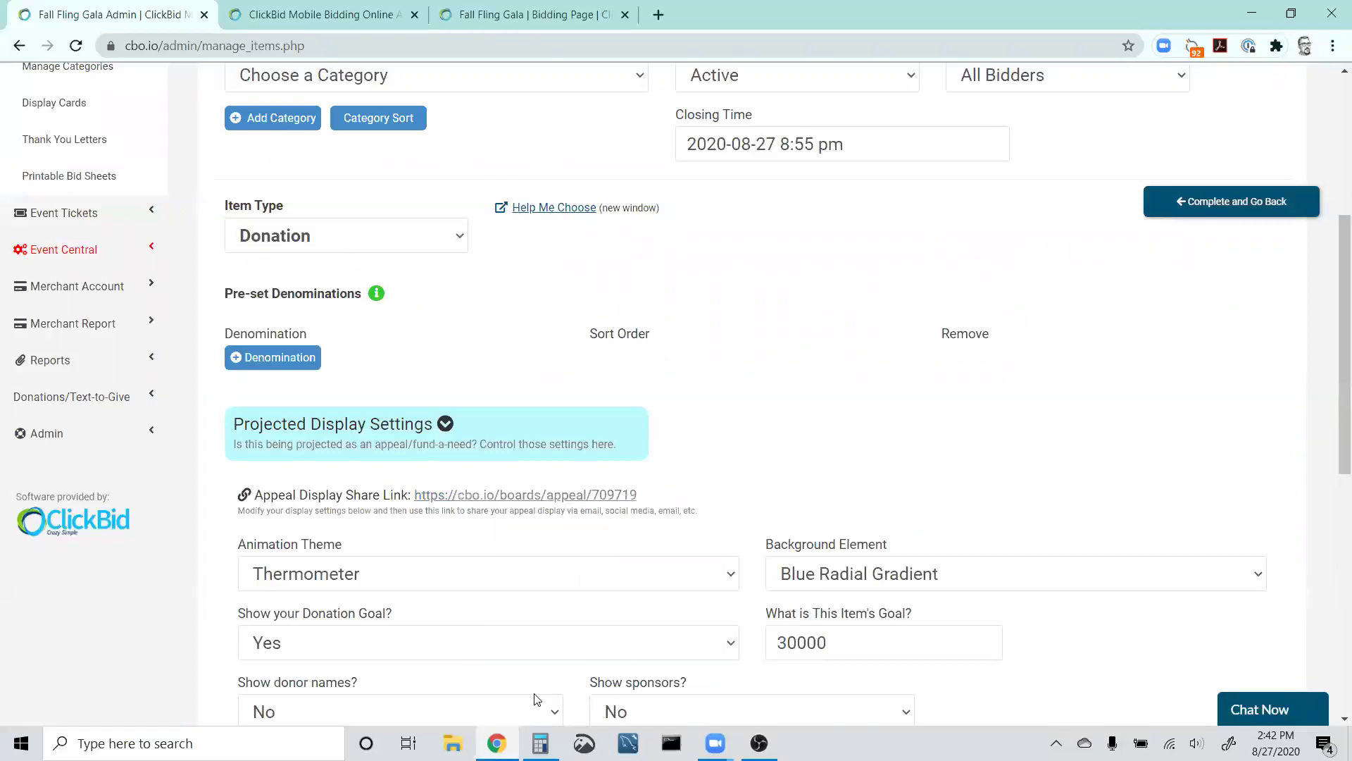
key(alt+Tab)
triple_click(583, 419)
text(https://cbo.io/boards/appeal/709779)
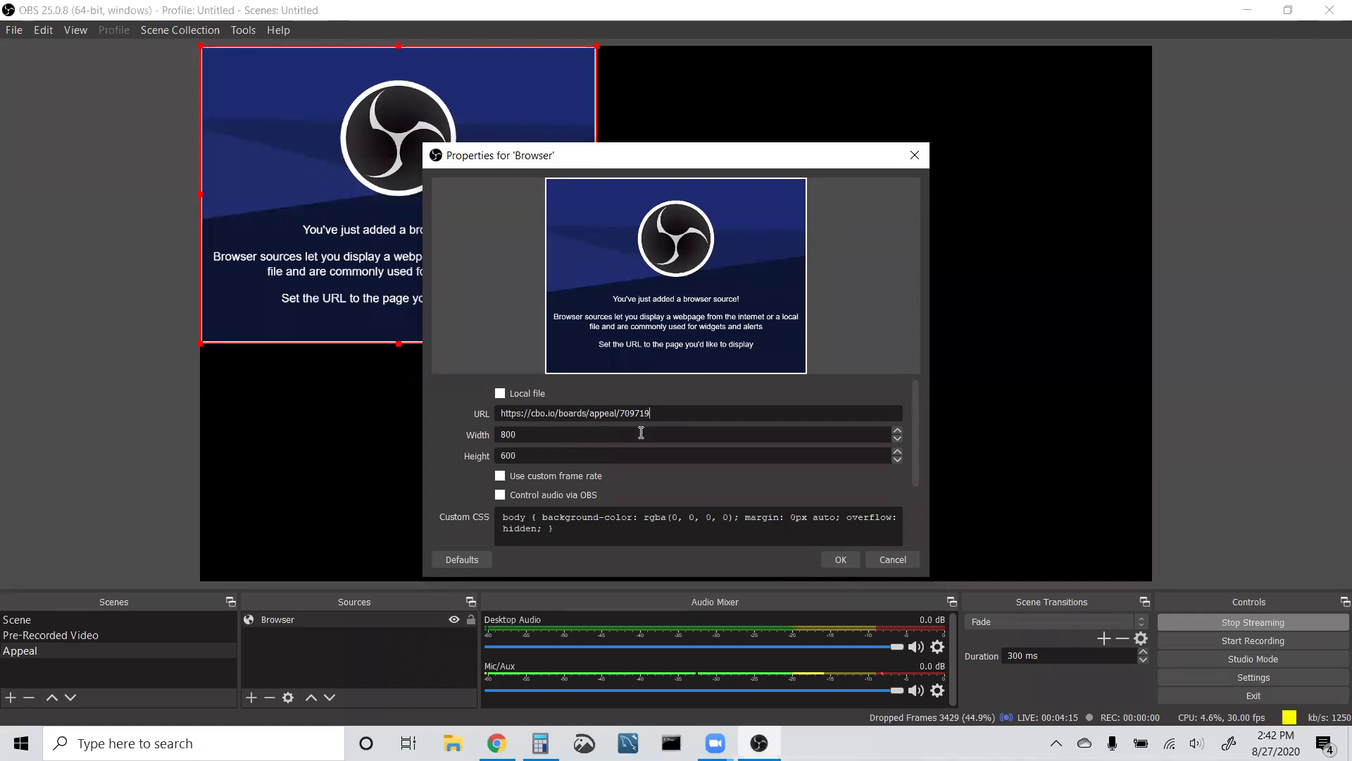
double_click(631, 433)
text(1920)
click(551, 459)
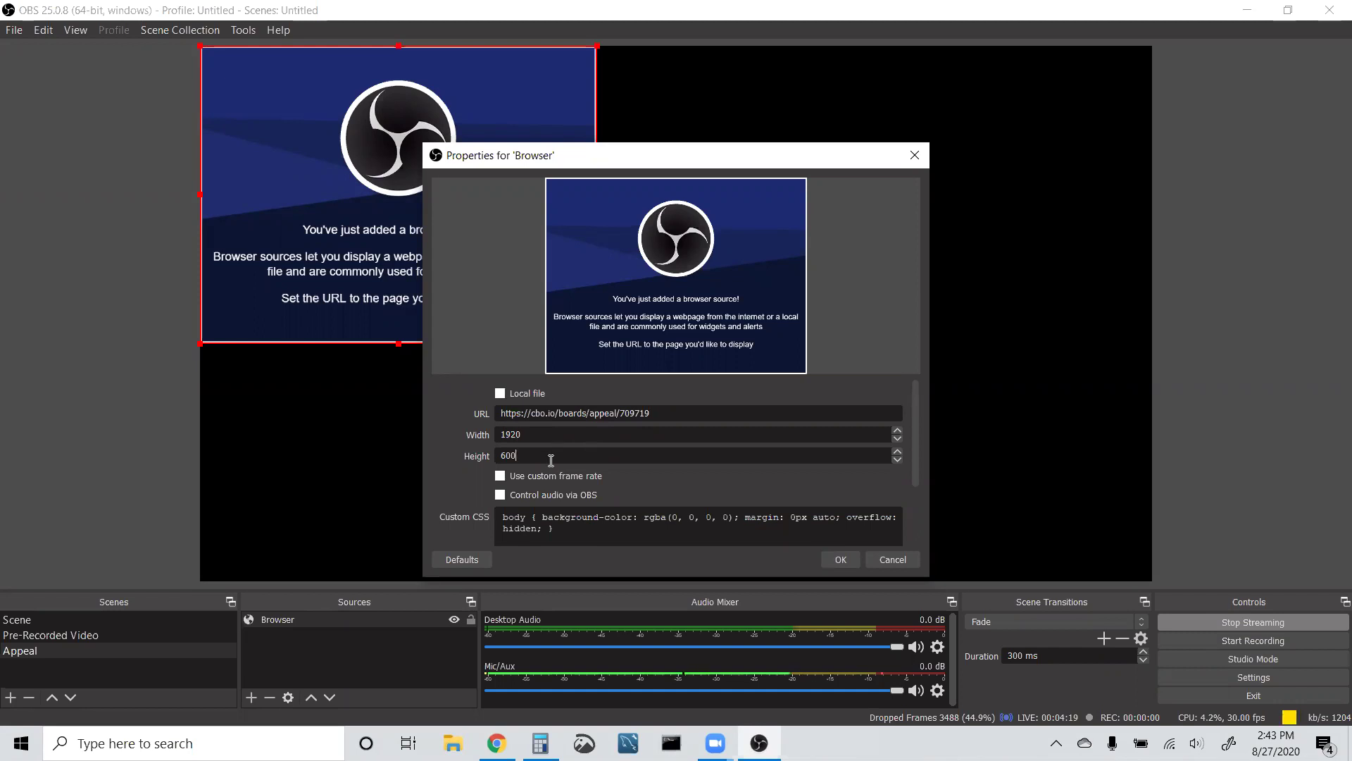
double_click(514, 456)
text(1080)
click(845, 560)
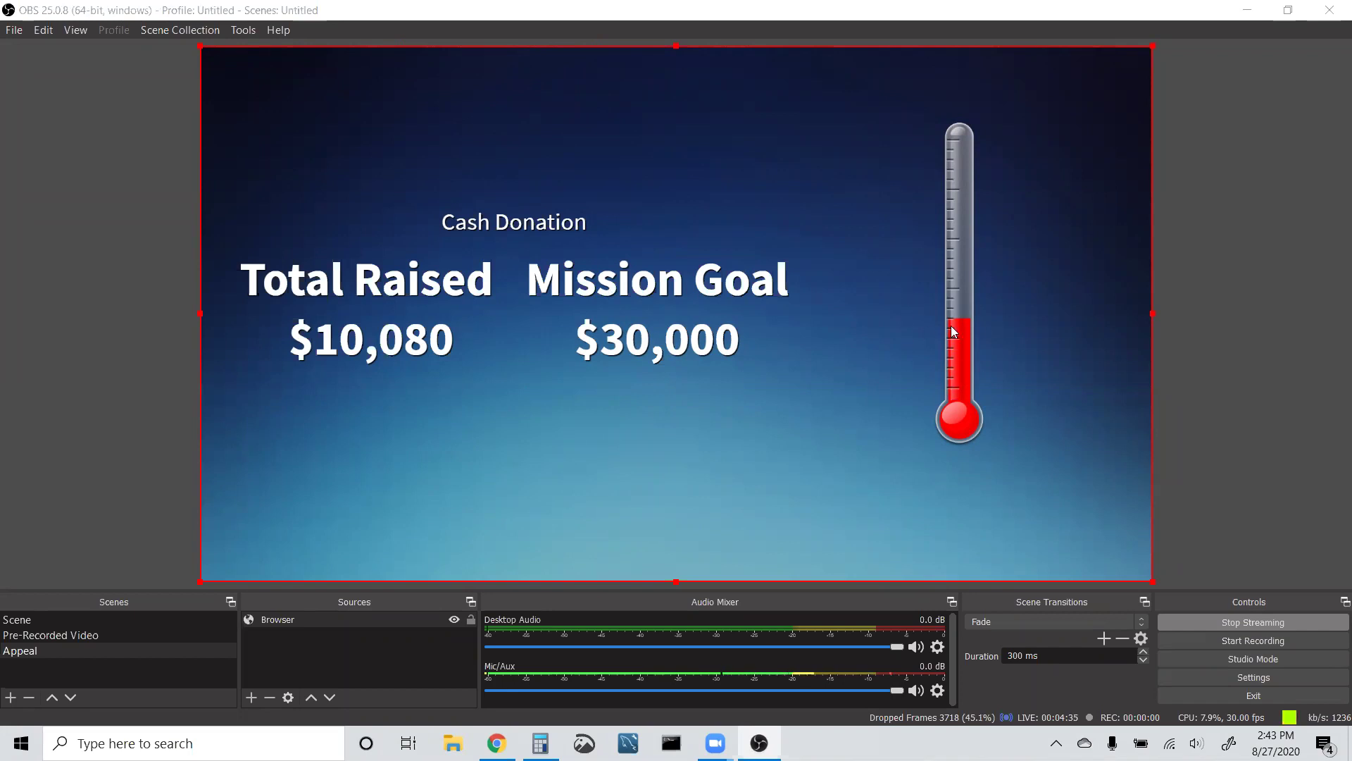
click(117, 331)
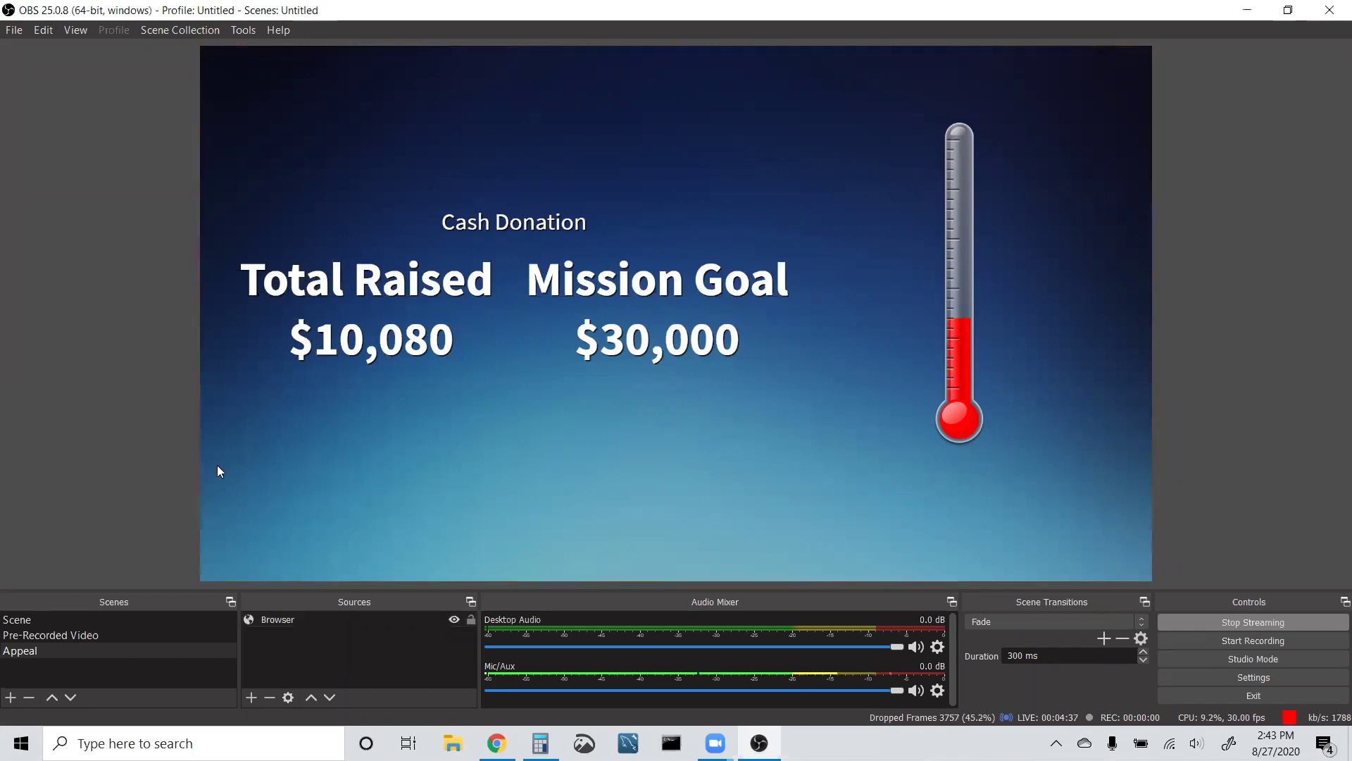
Check the appeal broadcast on the bidding page in Chrome and move the video window clear of the donation controls.
click(496, 743)
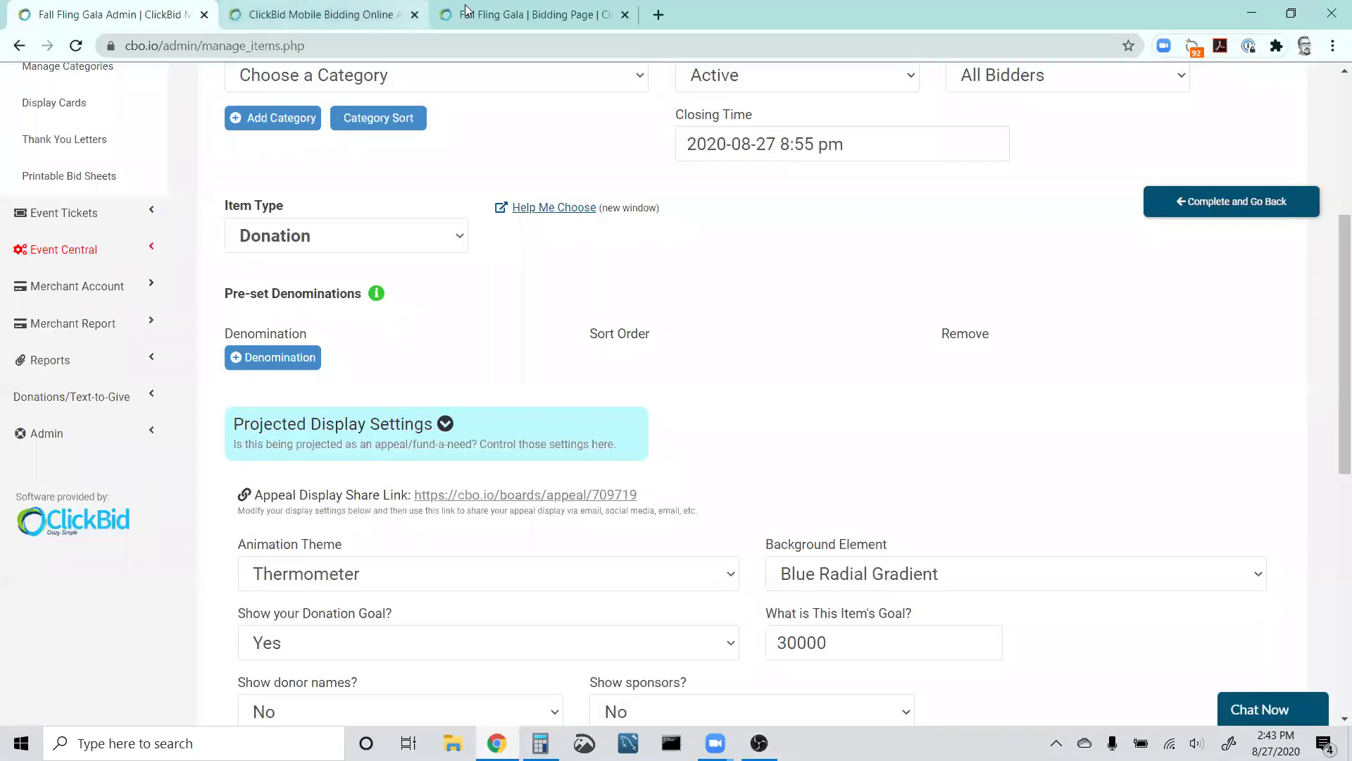
click(493, 16)
drag(521, 99, 305, 142)
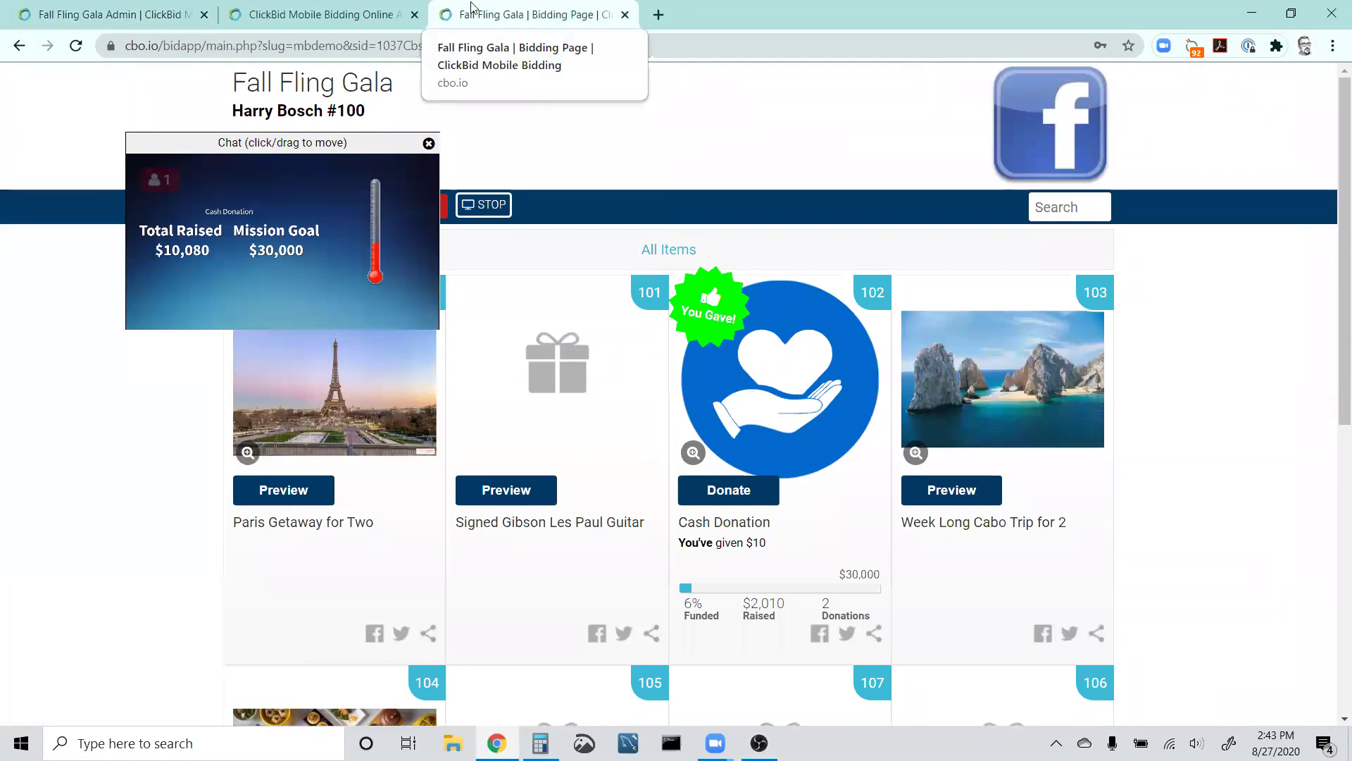
drag(384, 141, 780, 82)
Make a $2000 donation to the Cash Donation item and reposition the video window to watch the appeal total.
click(348, 205)
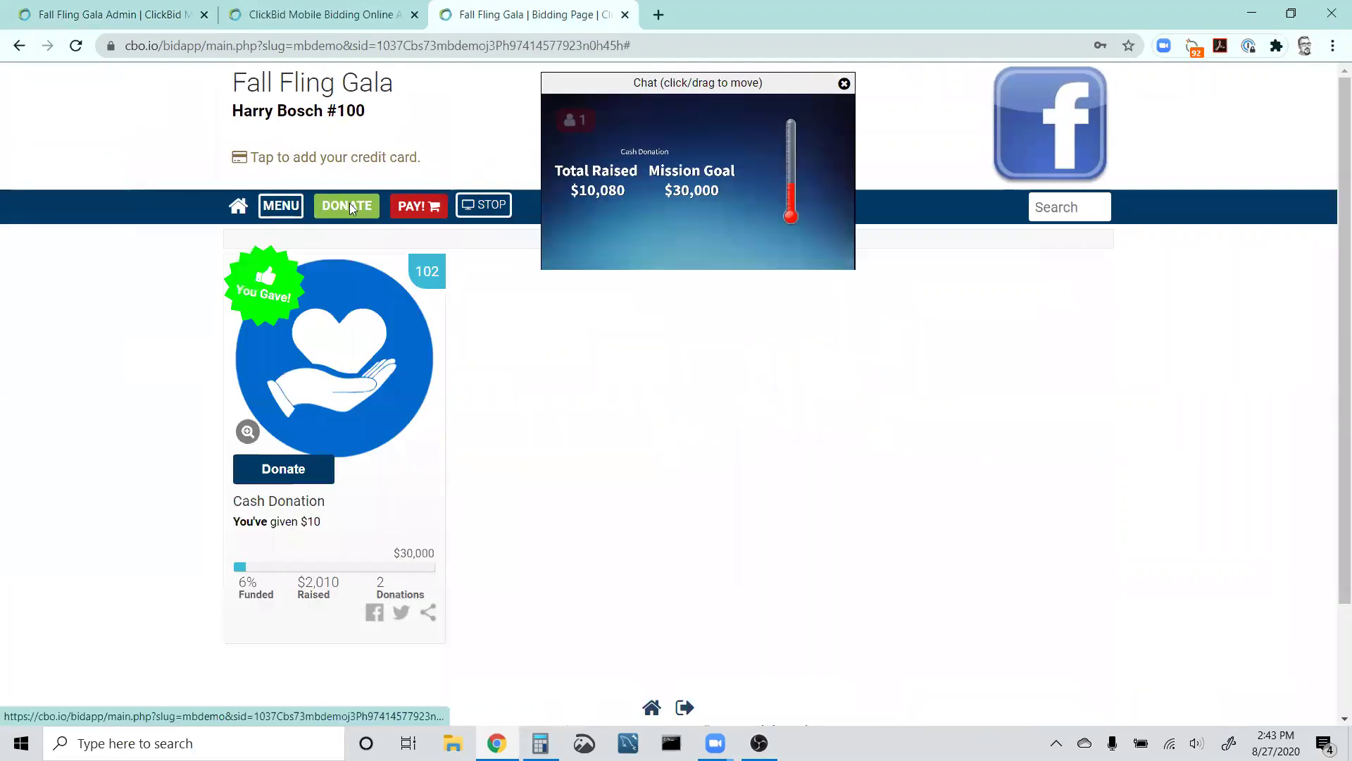
click(637, 321)
text(2000)
click(736, 325)
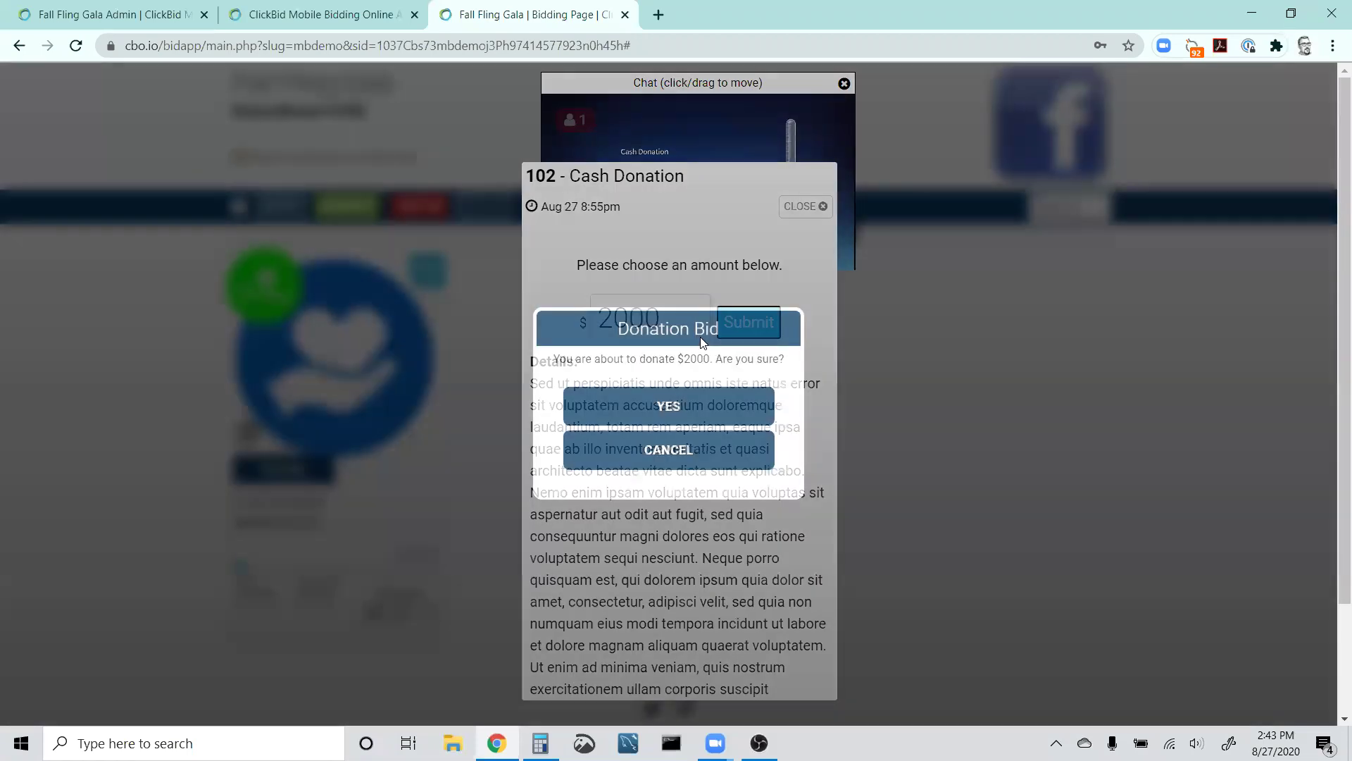
click(688, 408)
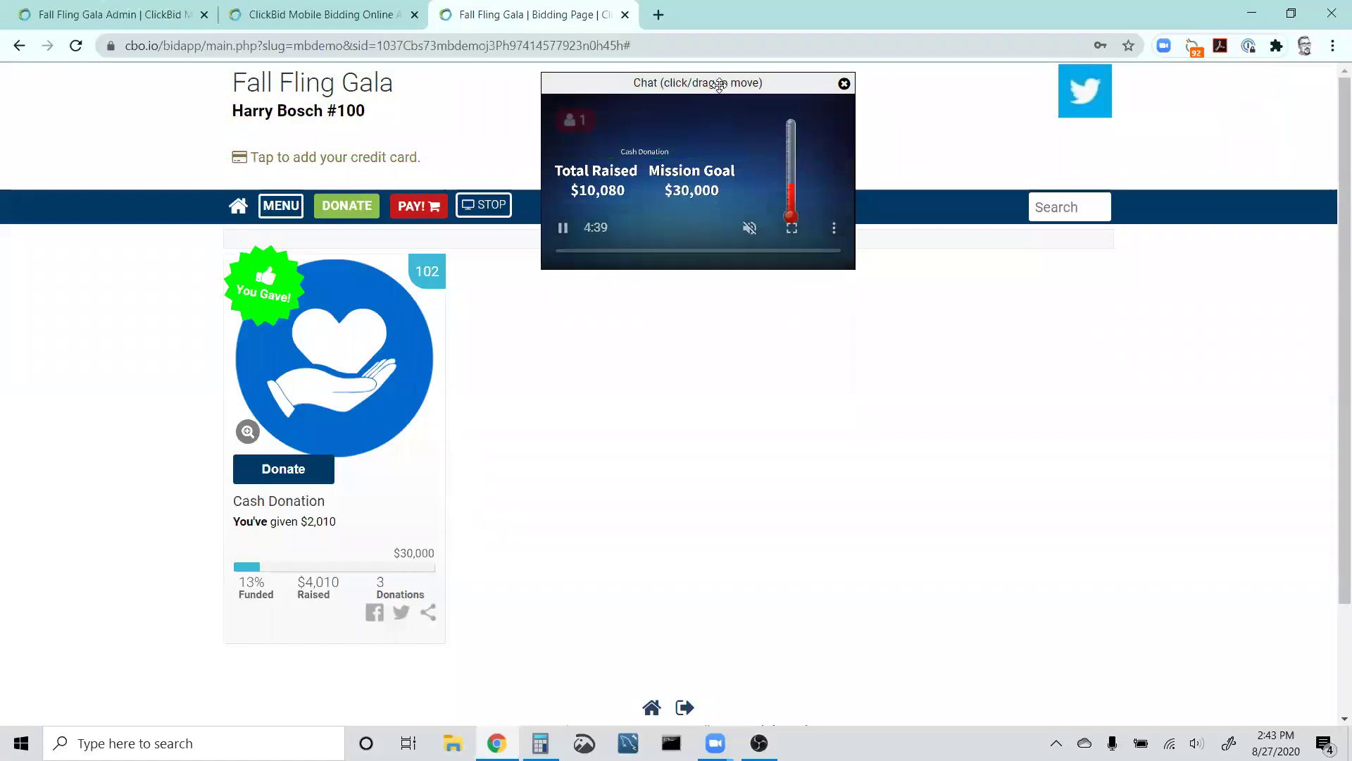
drag(719, 84, 653, 121)
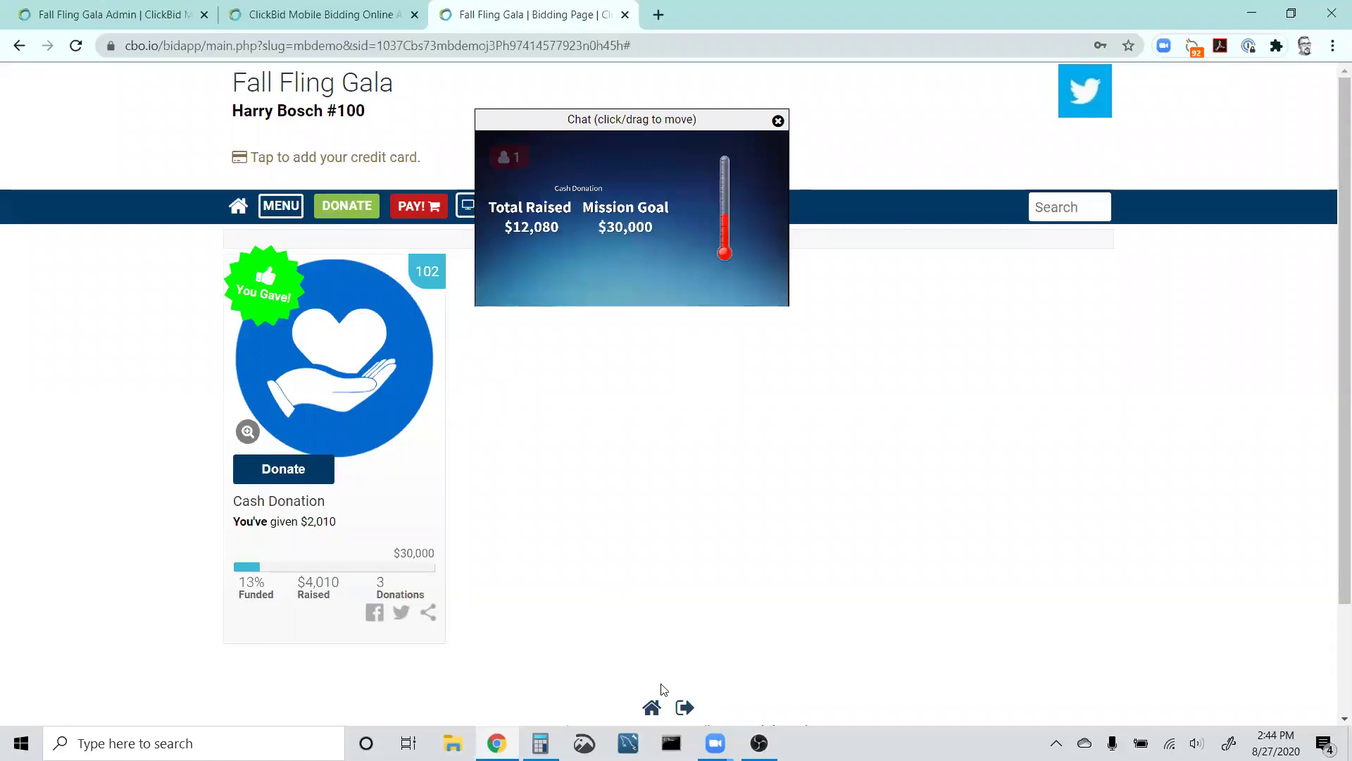
Return to OBS Studio and switch the live output from the Appeal scene to the "Our Event Will Start Soon!" scene.
key(alt+Tab)
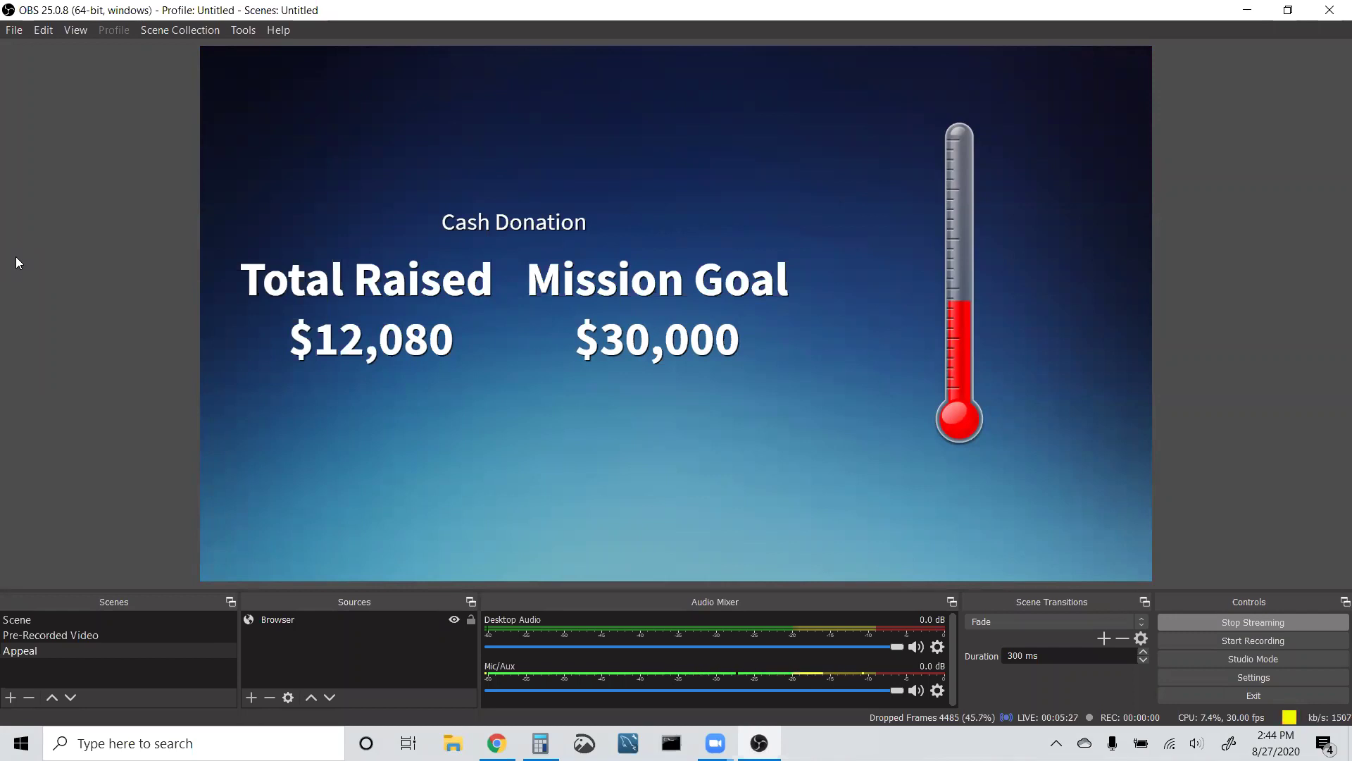
click(101, 650)
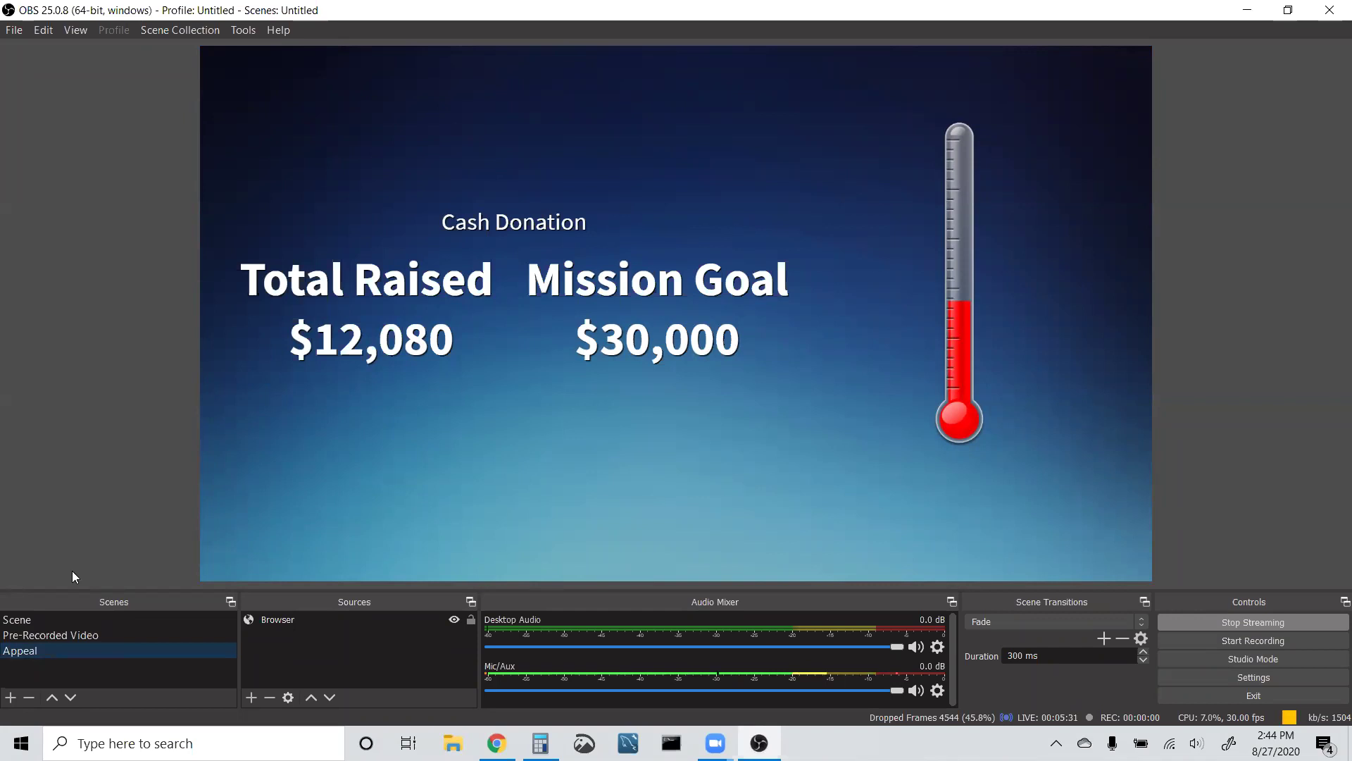
click(44, 618)
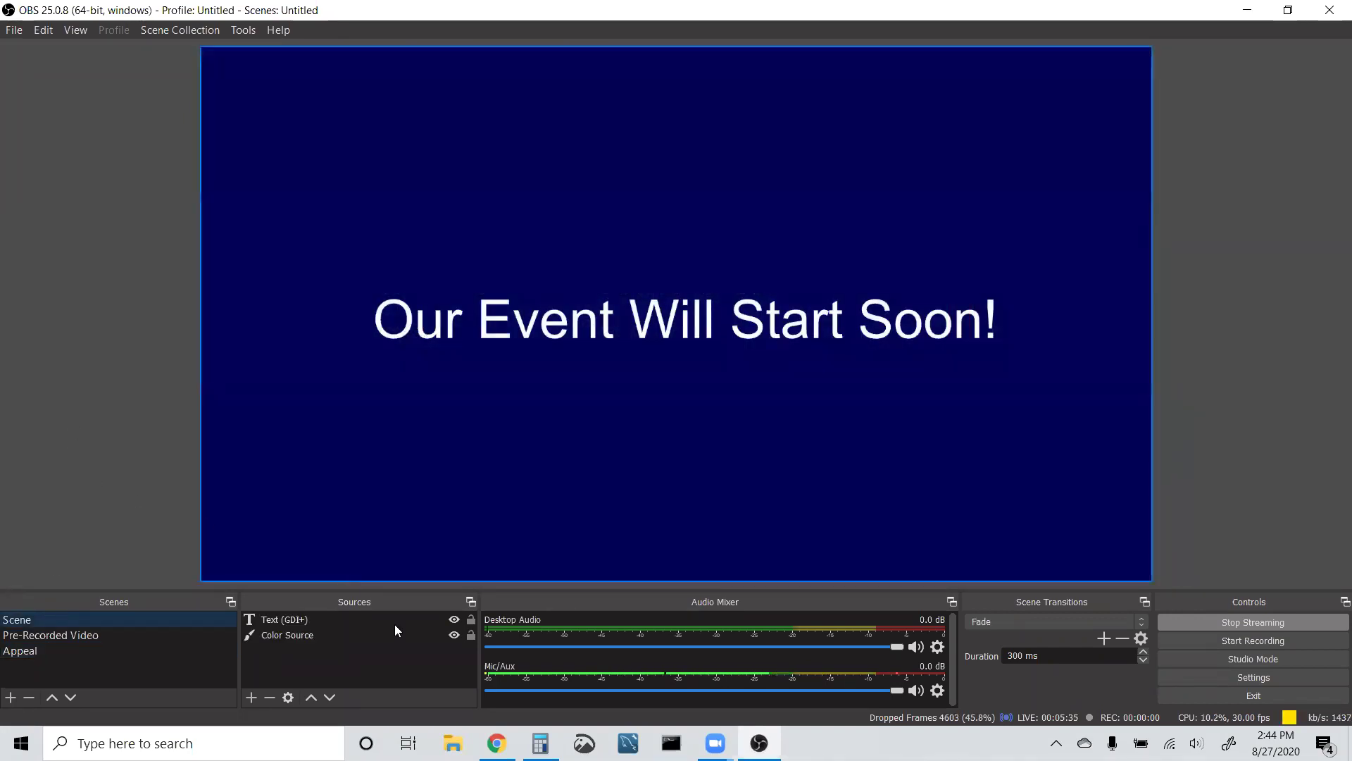
click(496, 743)
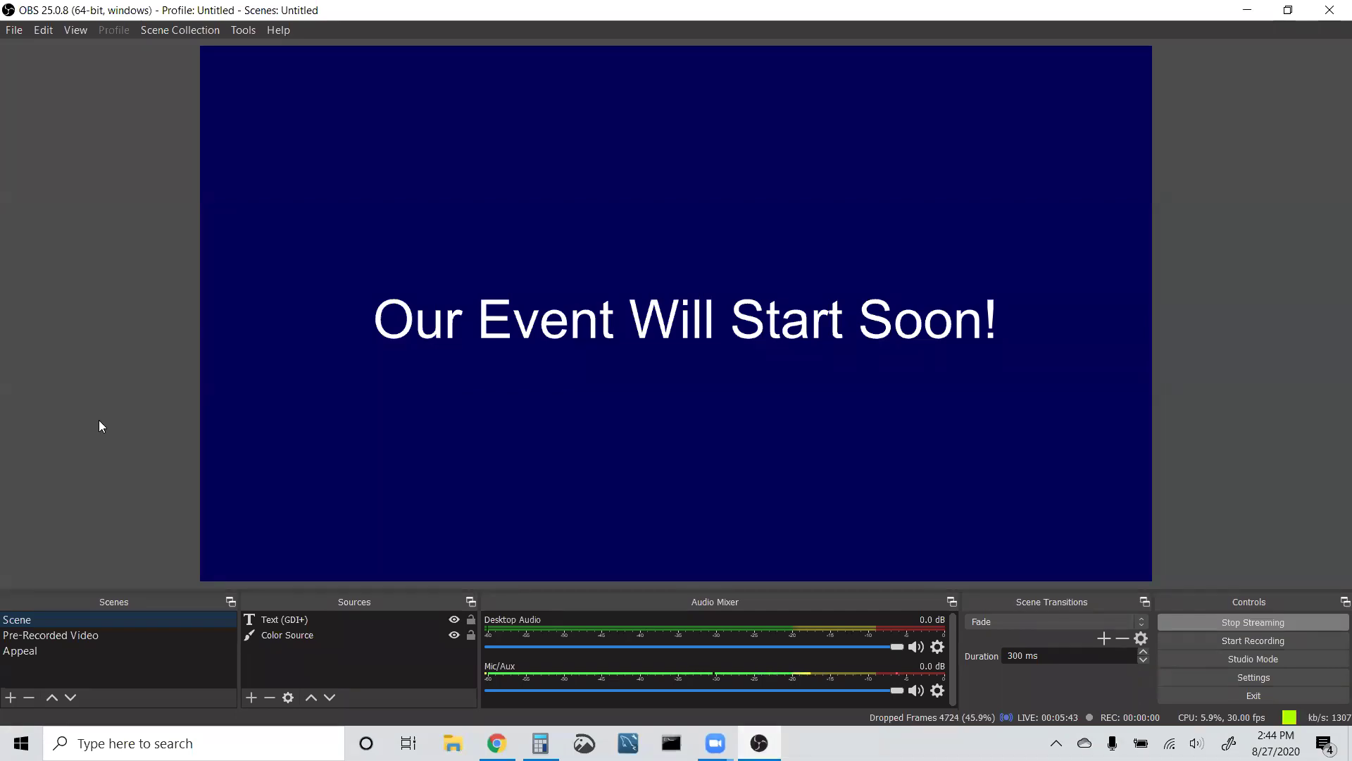
Add a new scene named Live Camera.
click(11, 696)
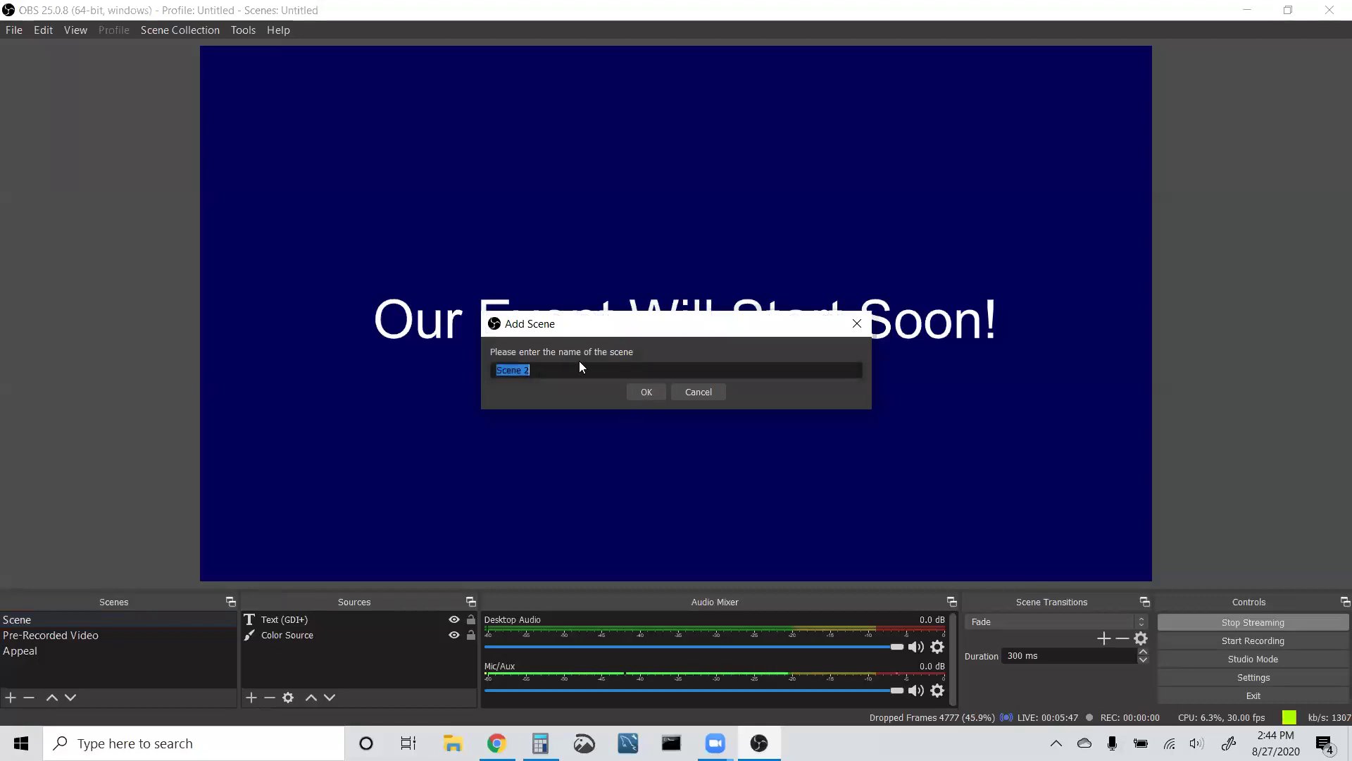
text(Live Camera)
click(644, 390)
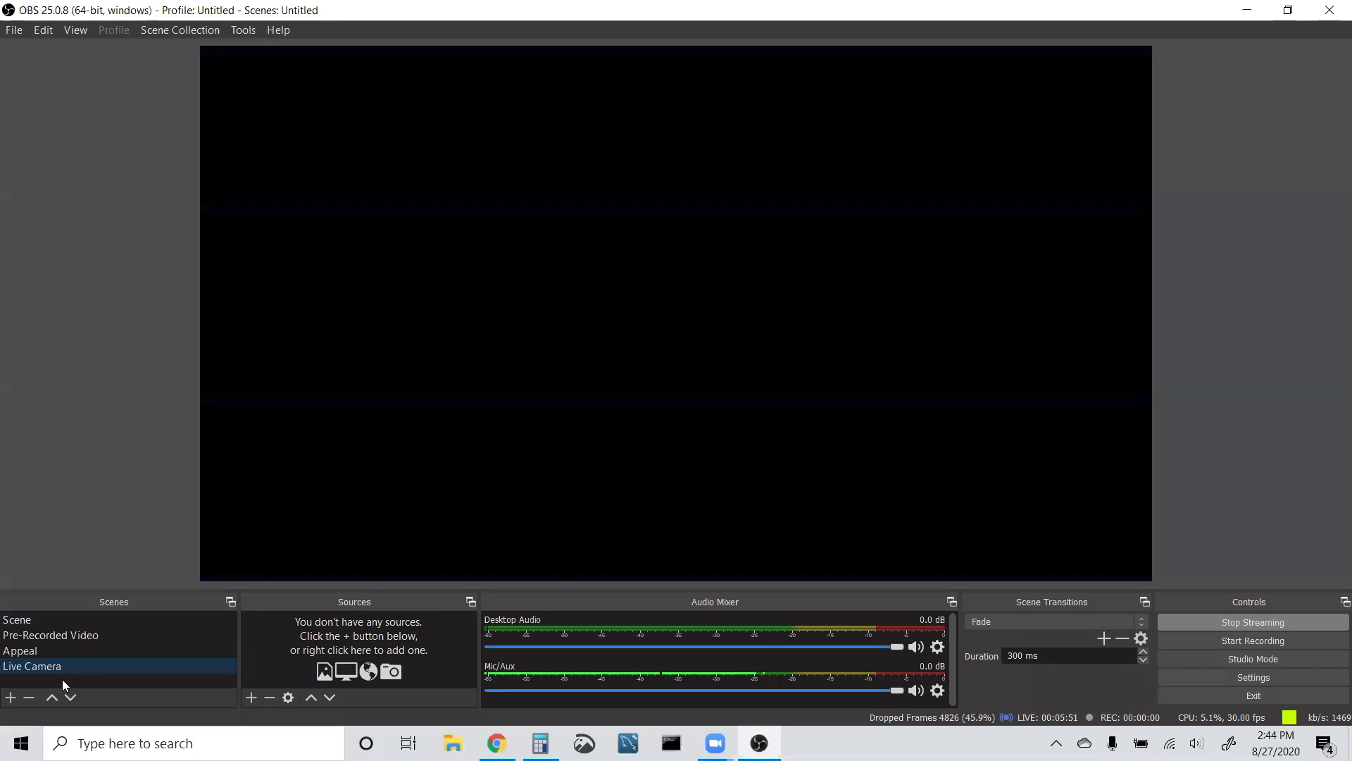
Add a Video Capture Device source using the Integrated Camera to the Live Camera scene and enlarge it to fill the canvas.
click(251, 695)
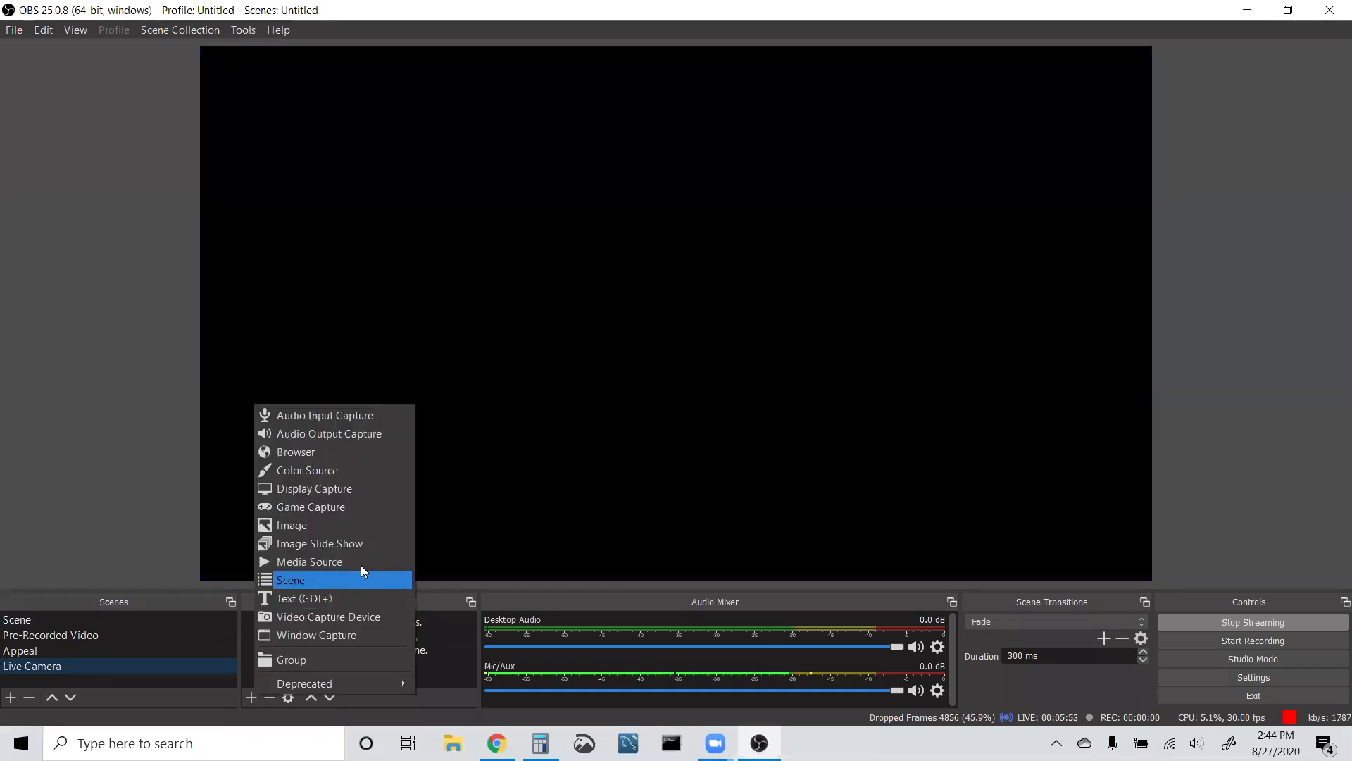
click(338, 615)
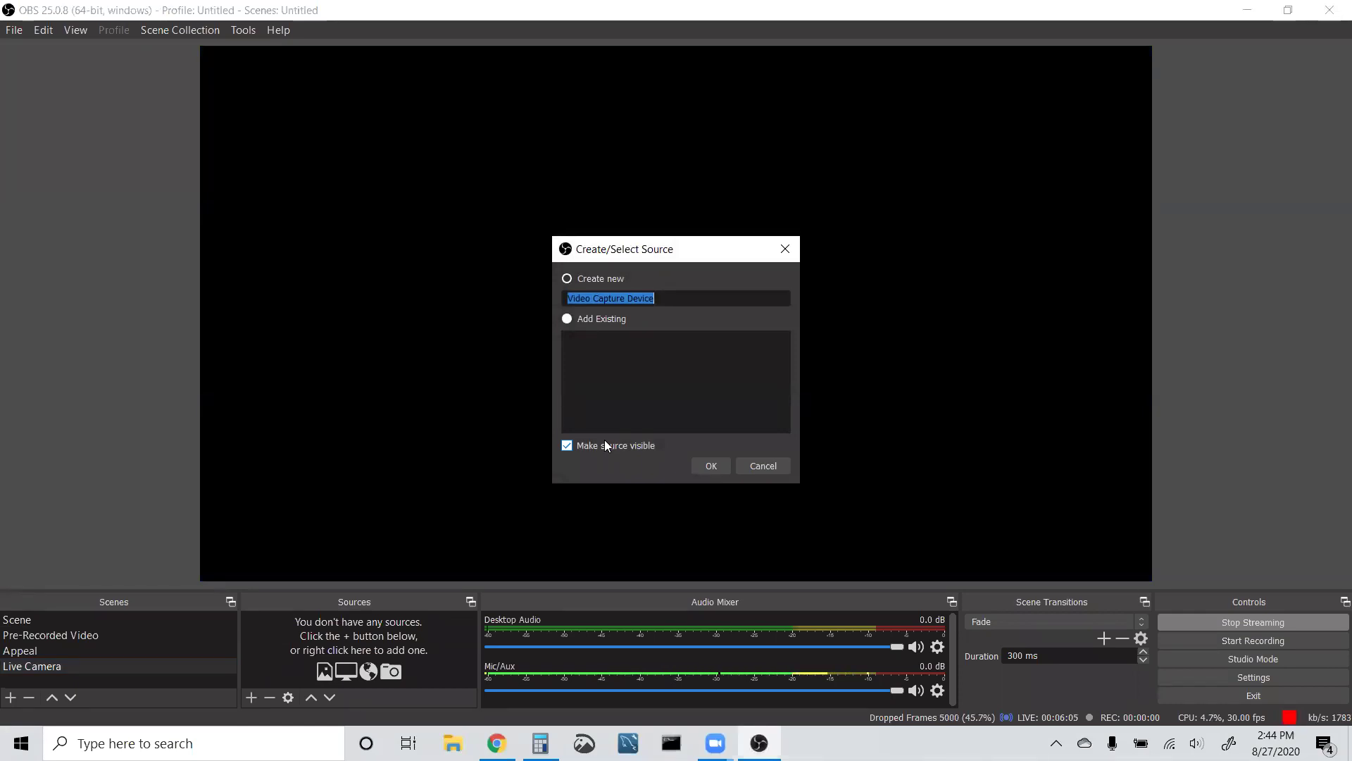
click(711, 468)
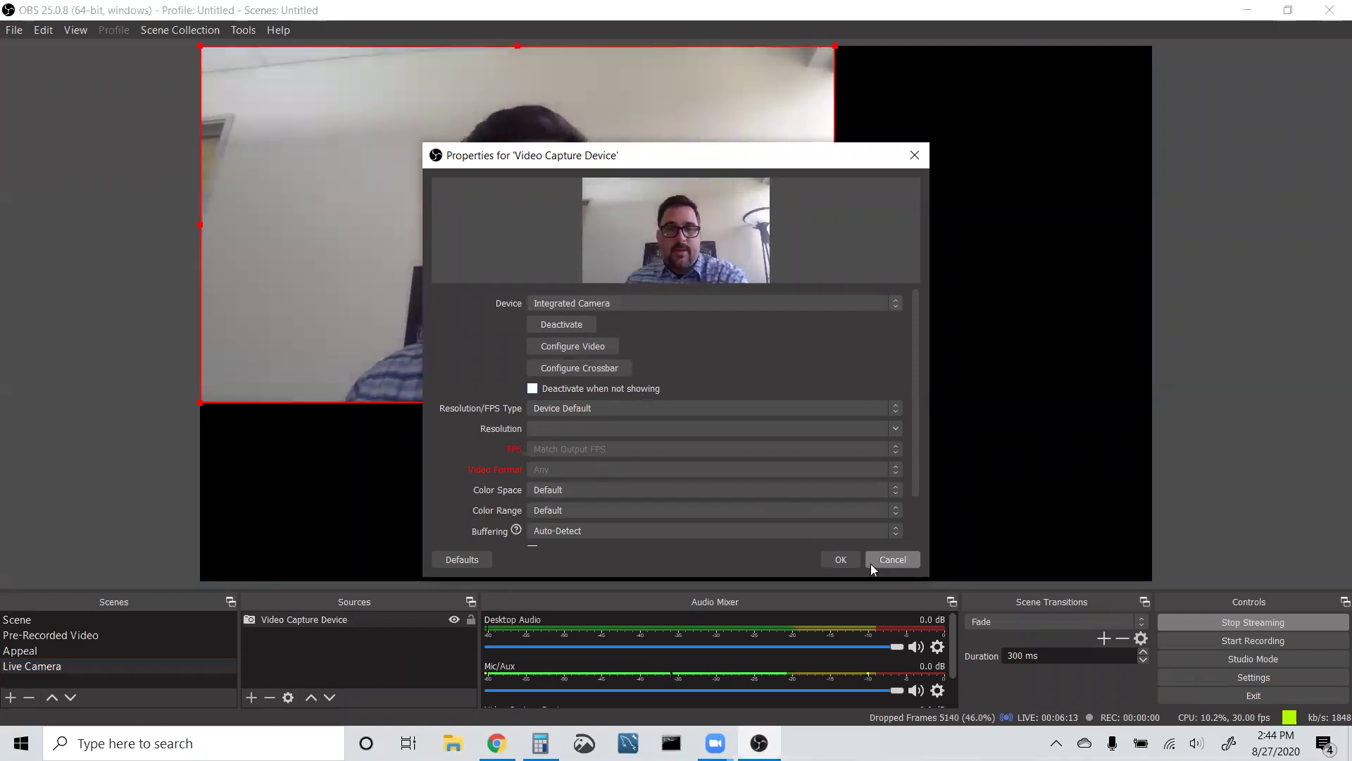
click(855, 559)
drag(833, 401, 1153, 581)
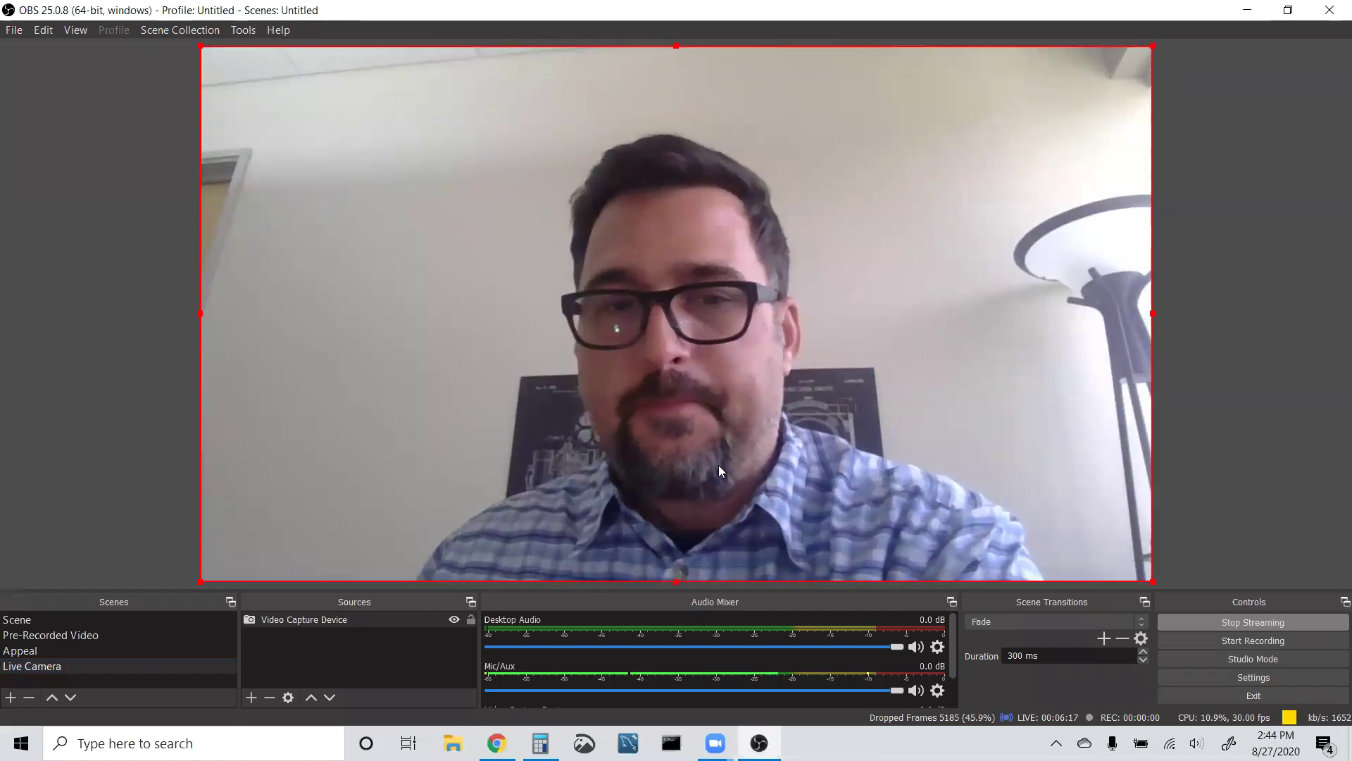
click(141, 262)
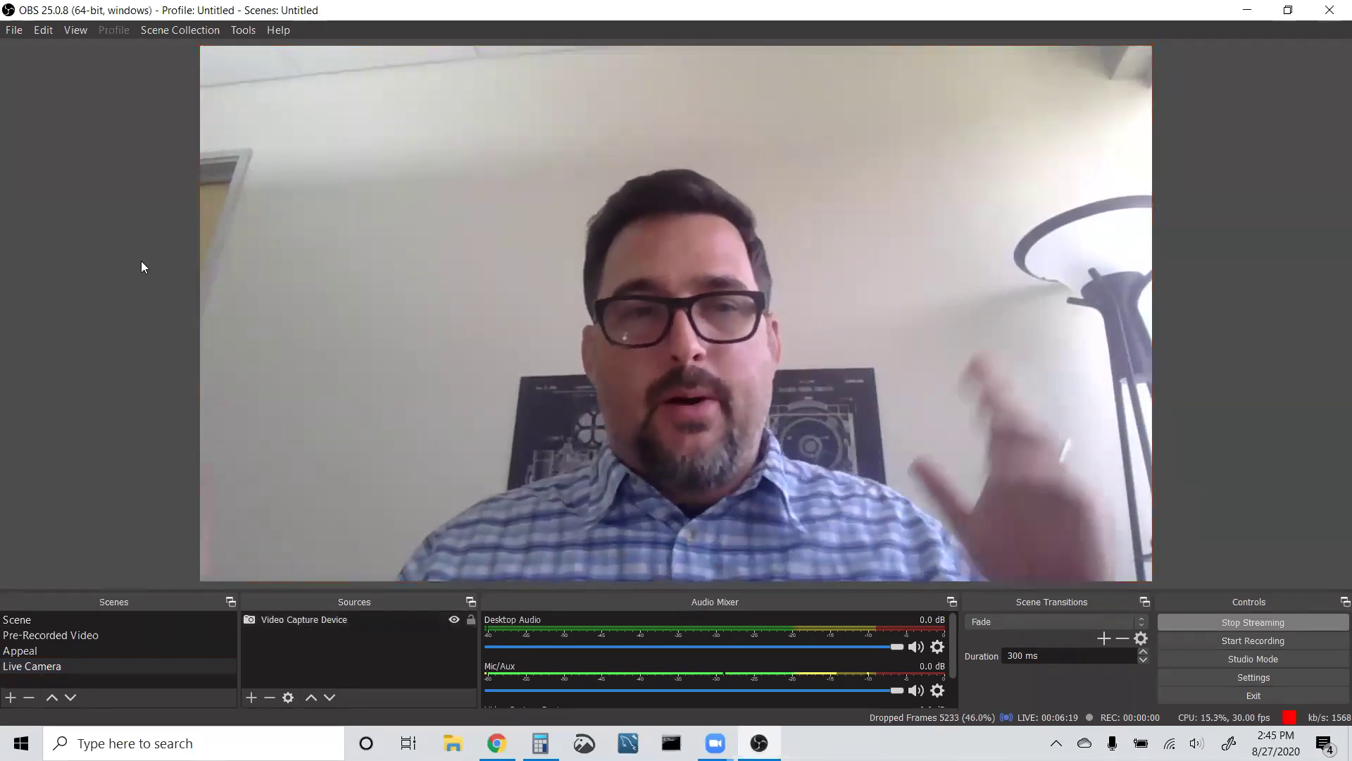
Switch the live output to the Appeal scene, check it in the bidding page's video window in Chrome, and return to OBS Studio.
click(35, 651)
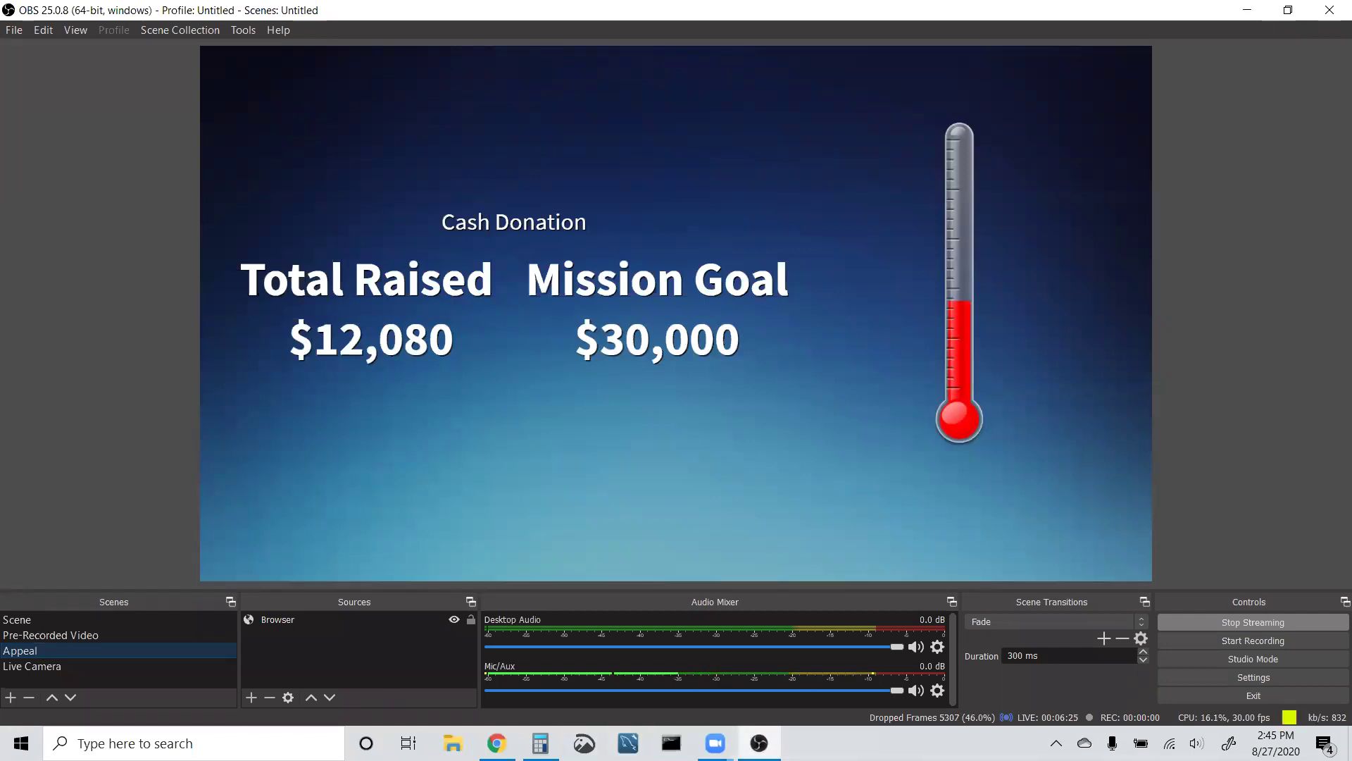
click(497, 743)
drag(619, 118, 730, 96)
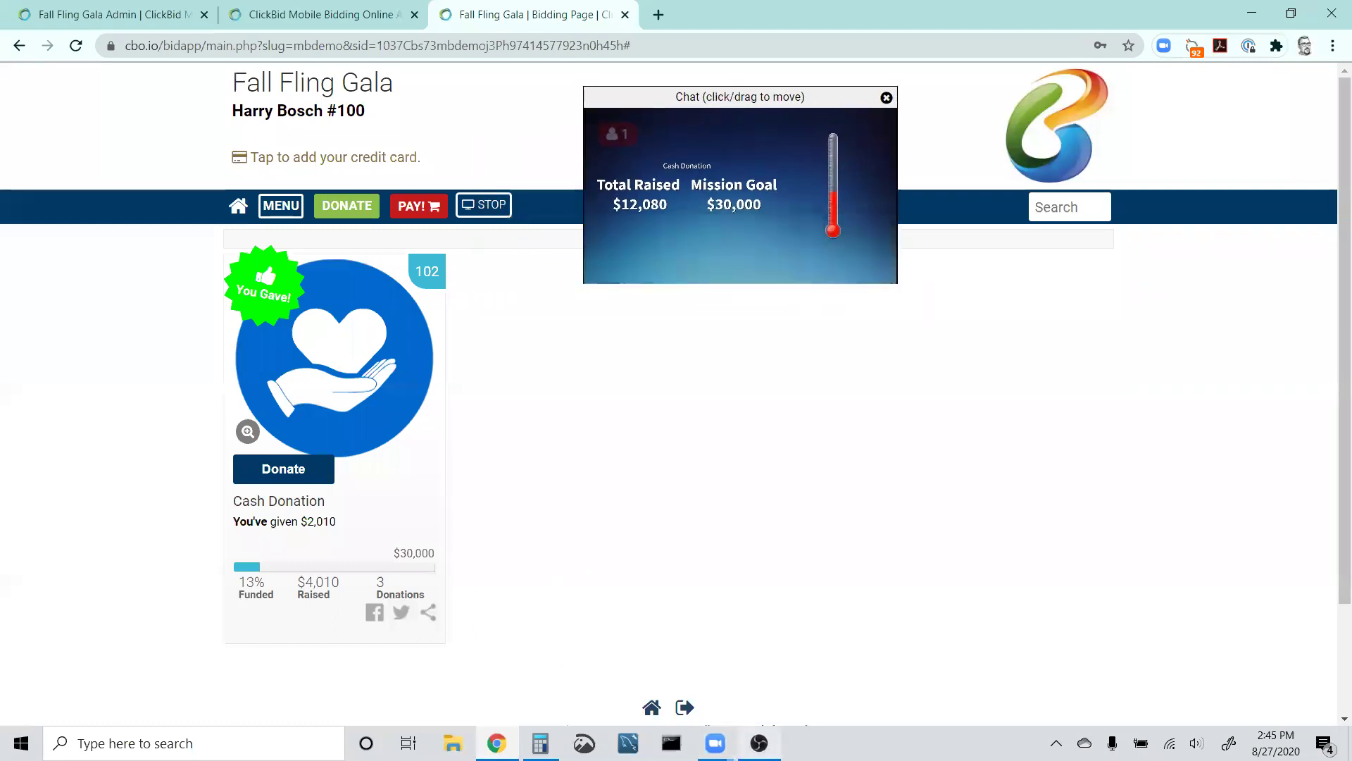
click(759, 737)
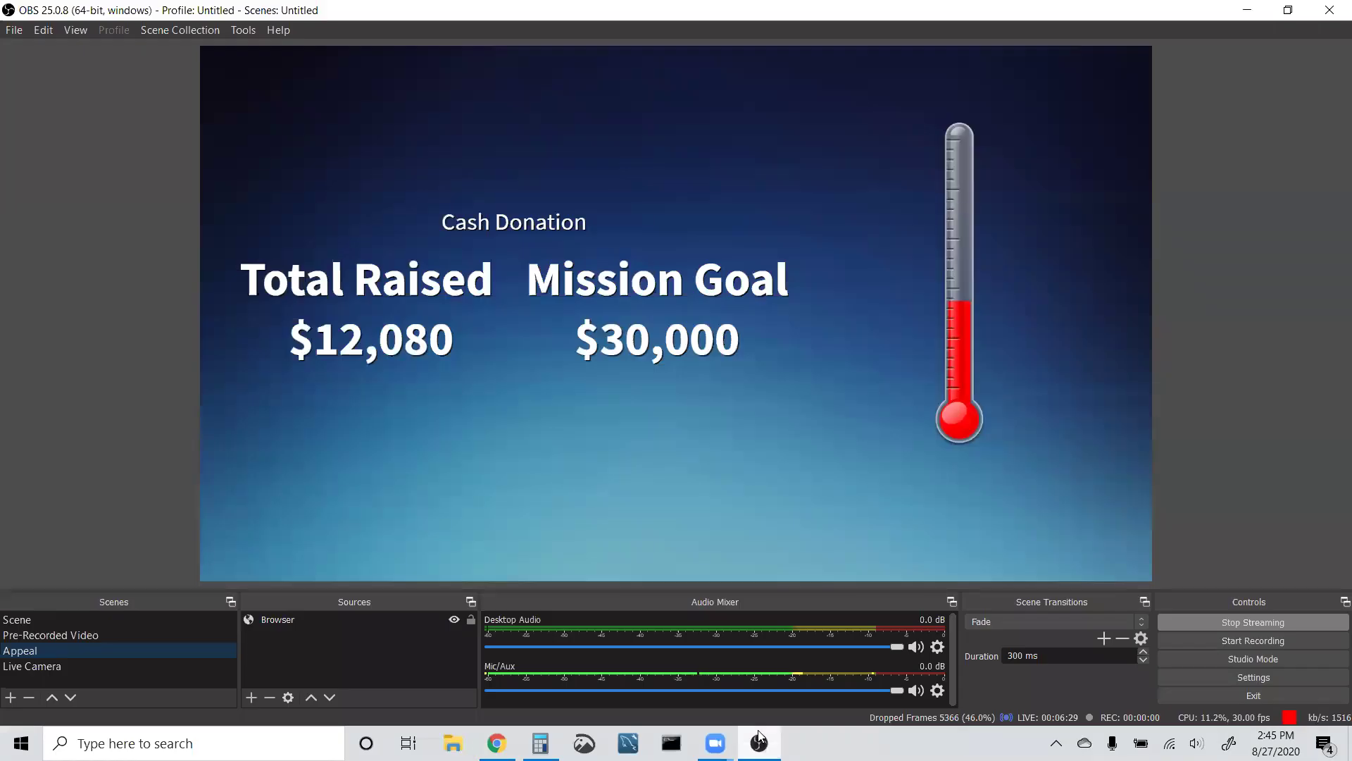
Switch the live output to the Live Camera scene and check it in the bidding page's video window in Chrome.
key(Down)
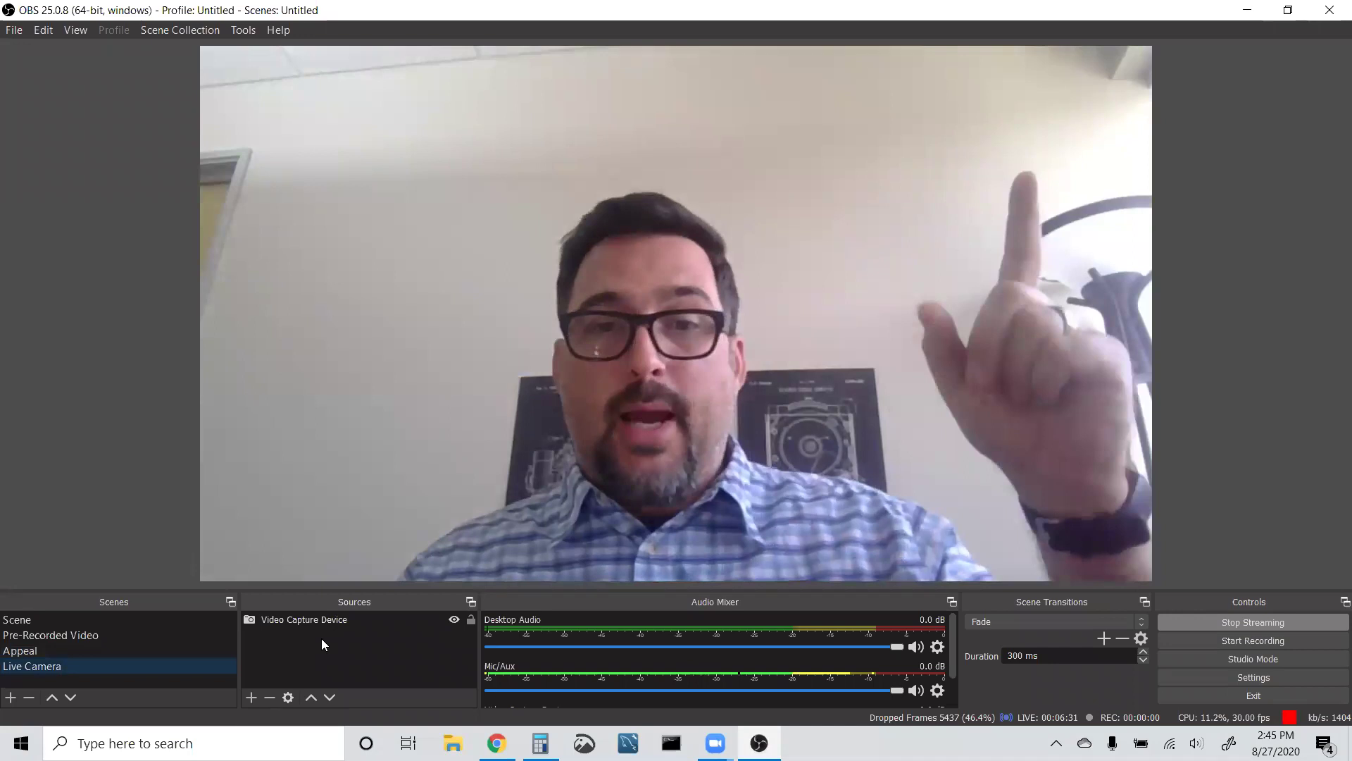
key(alt+Tab)
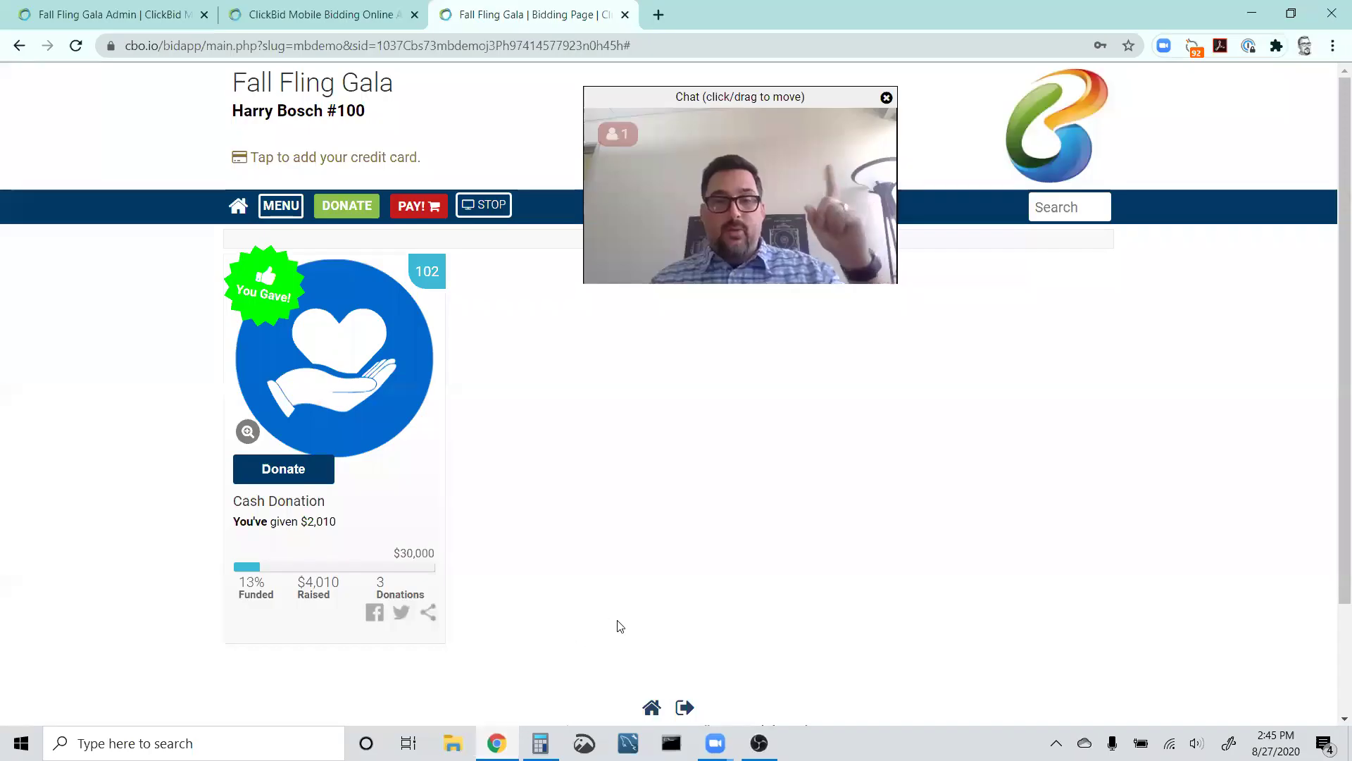
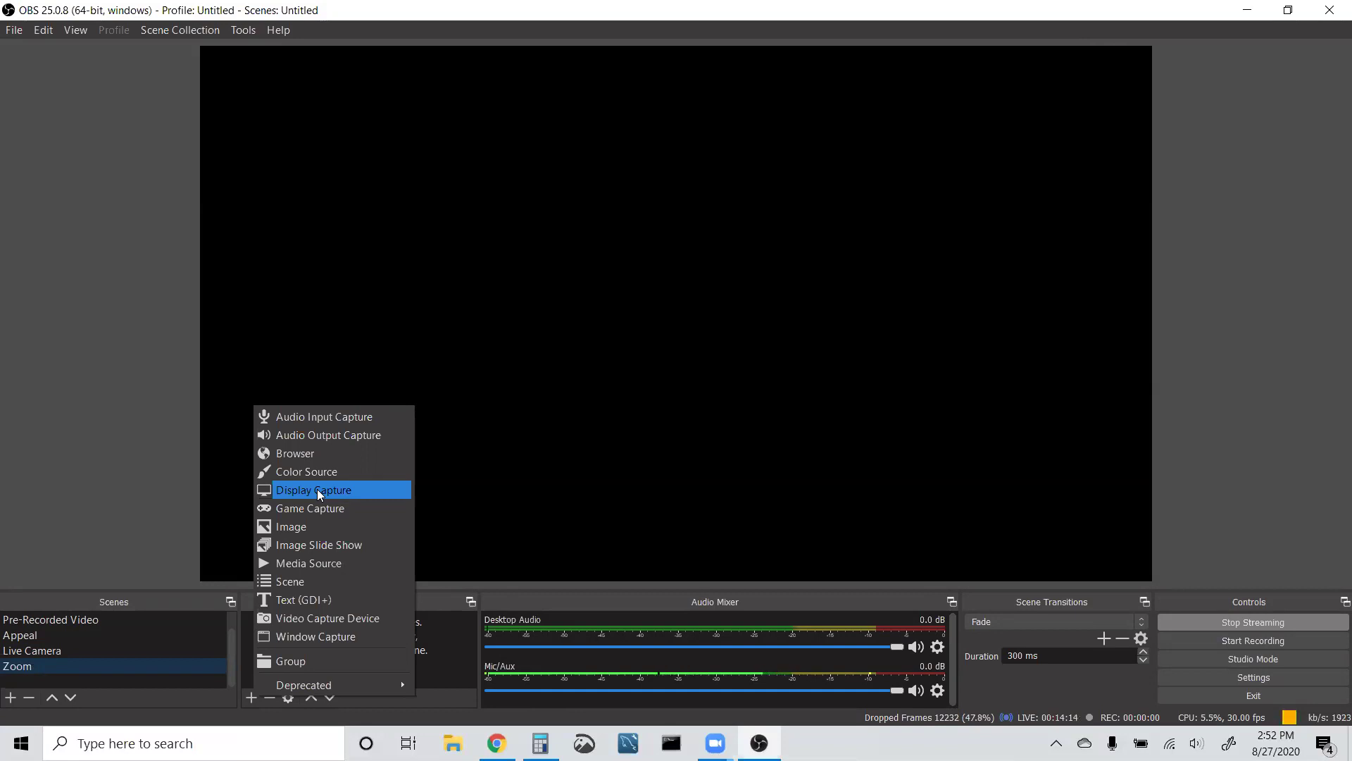
Cancel adding a source, show the Live Camera and Zoom scenes, then make the Appeal scene live and return to Chrome.
click(132, 372)
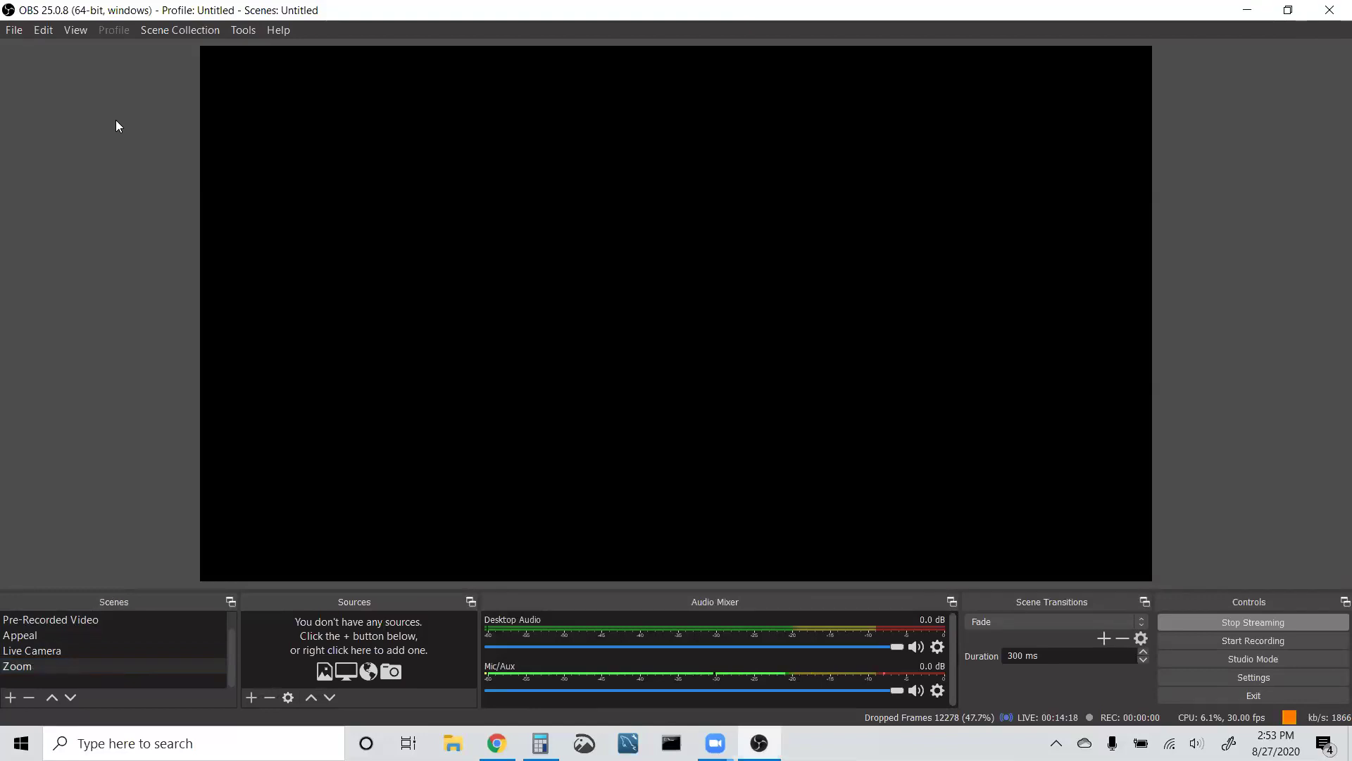
click(134, 651)
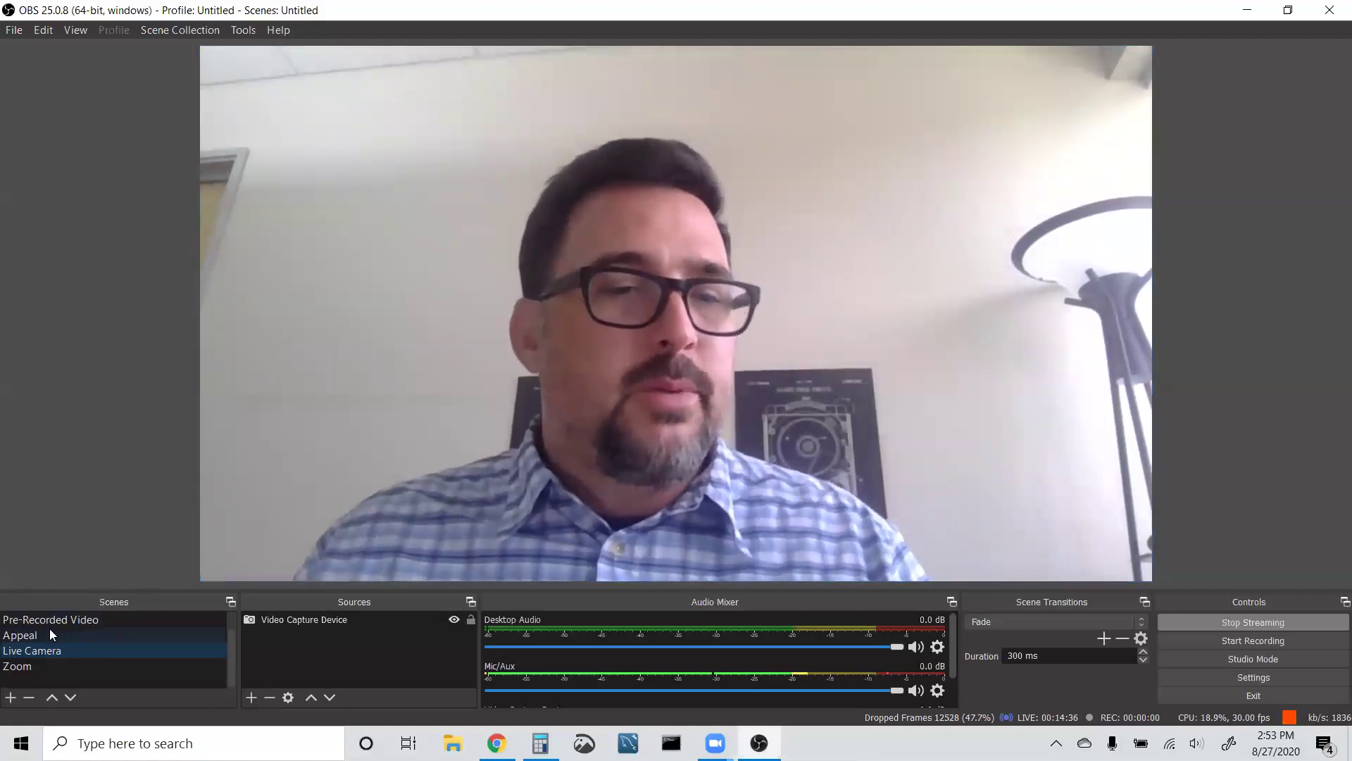
click(60, 666)
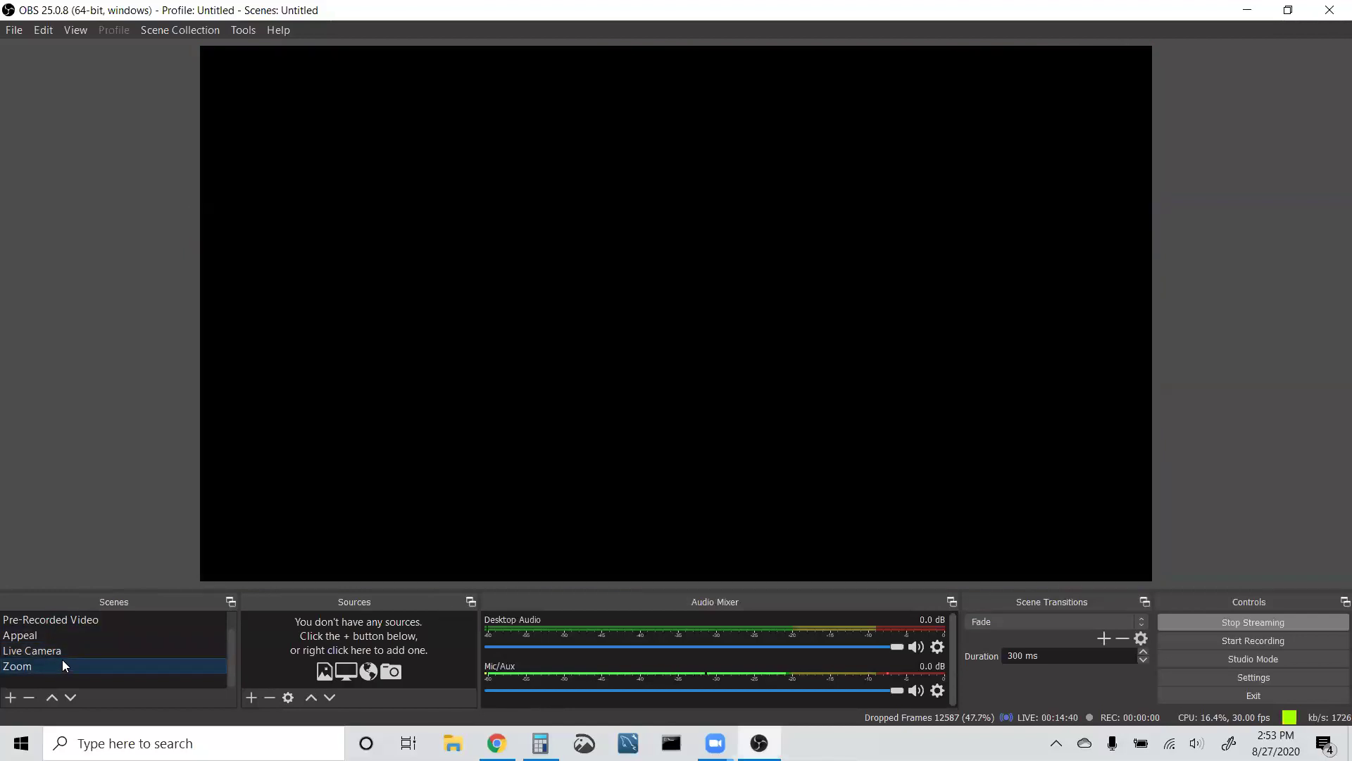
click(87, 635)
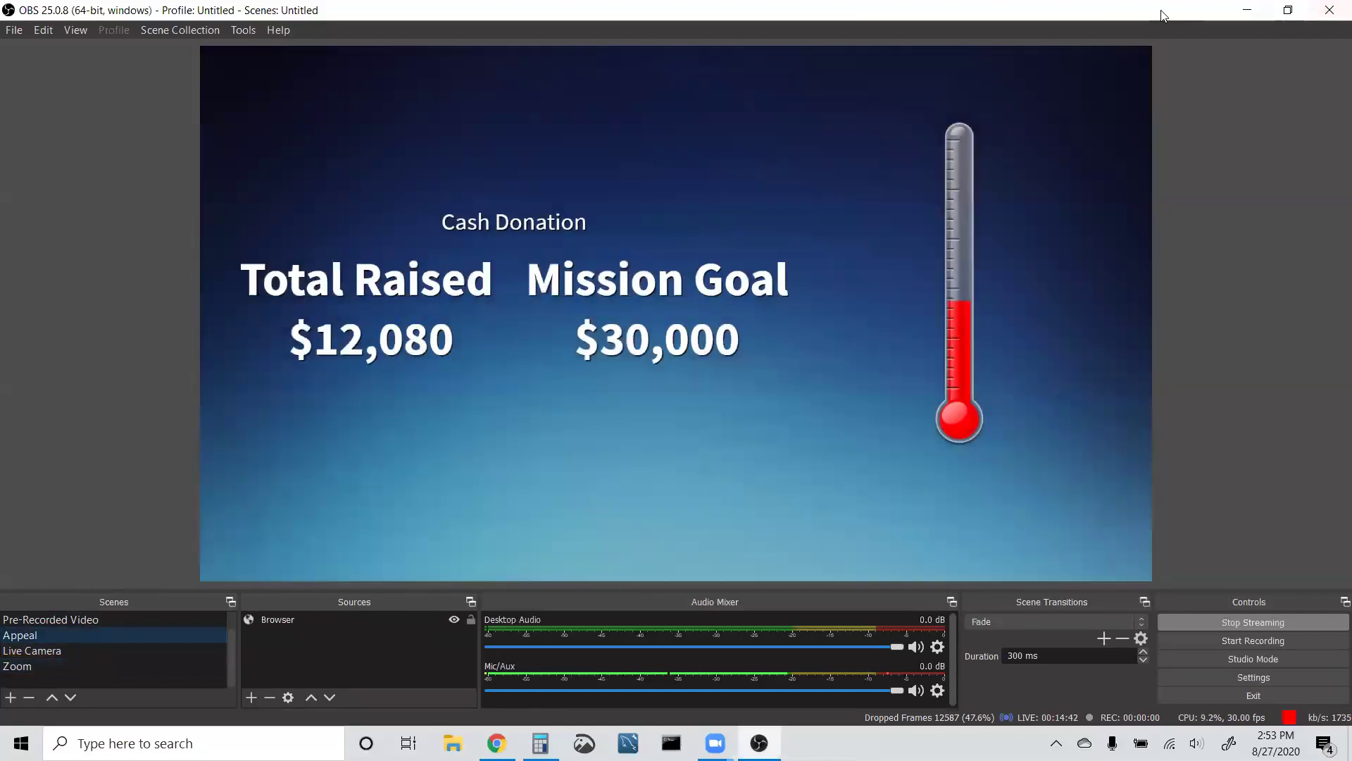
click(1246, 10)
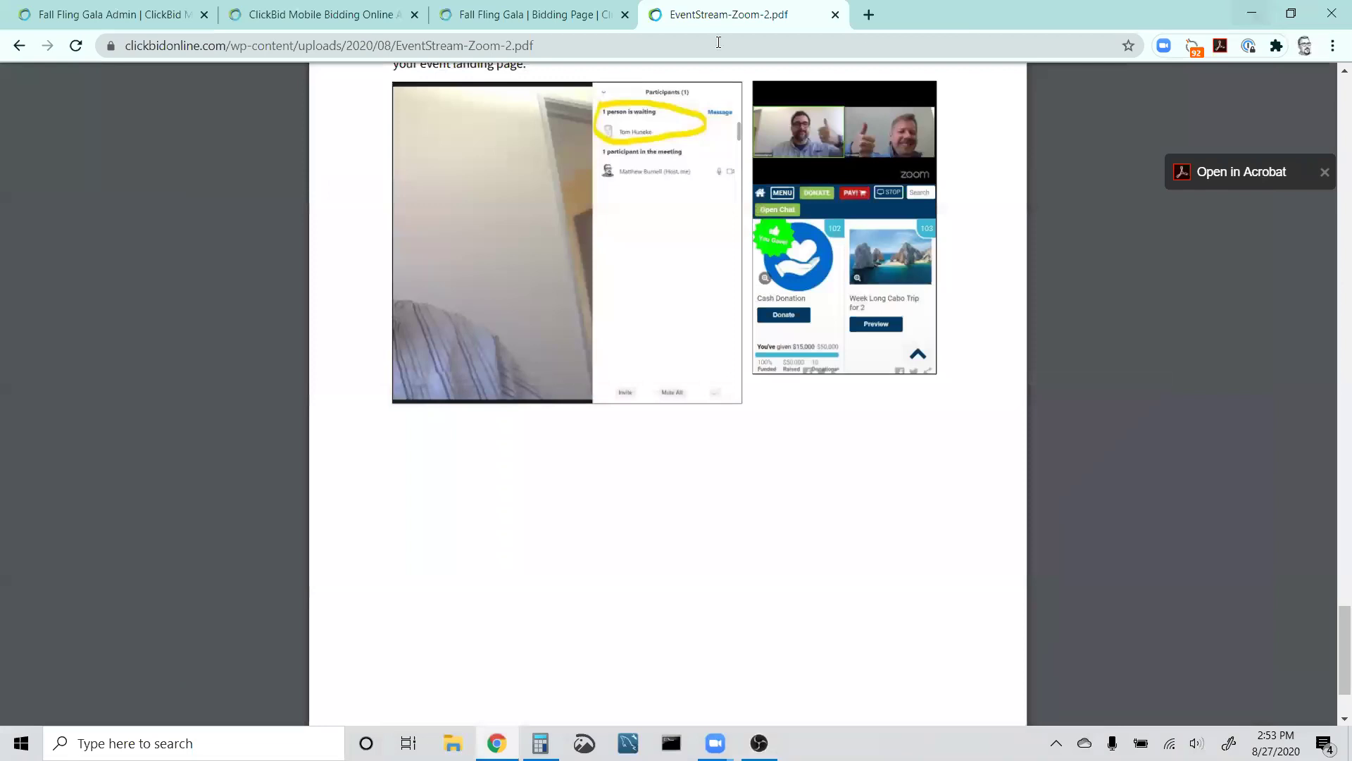
Close the EventStream-Zoom-2.pdf tab and open the Virtual Event Resources page of the ClickBid website in a new tab.
click(836, 15)
click(347, 9)
click(612, 12)
key(ctrl+t)
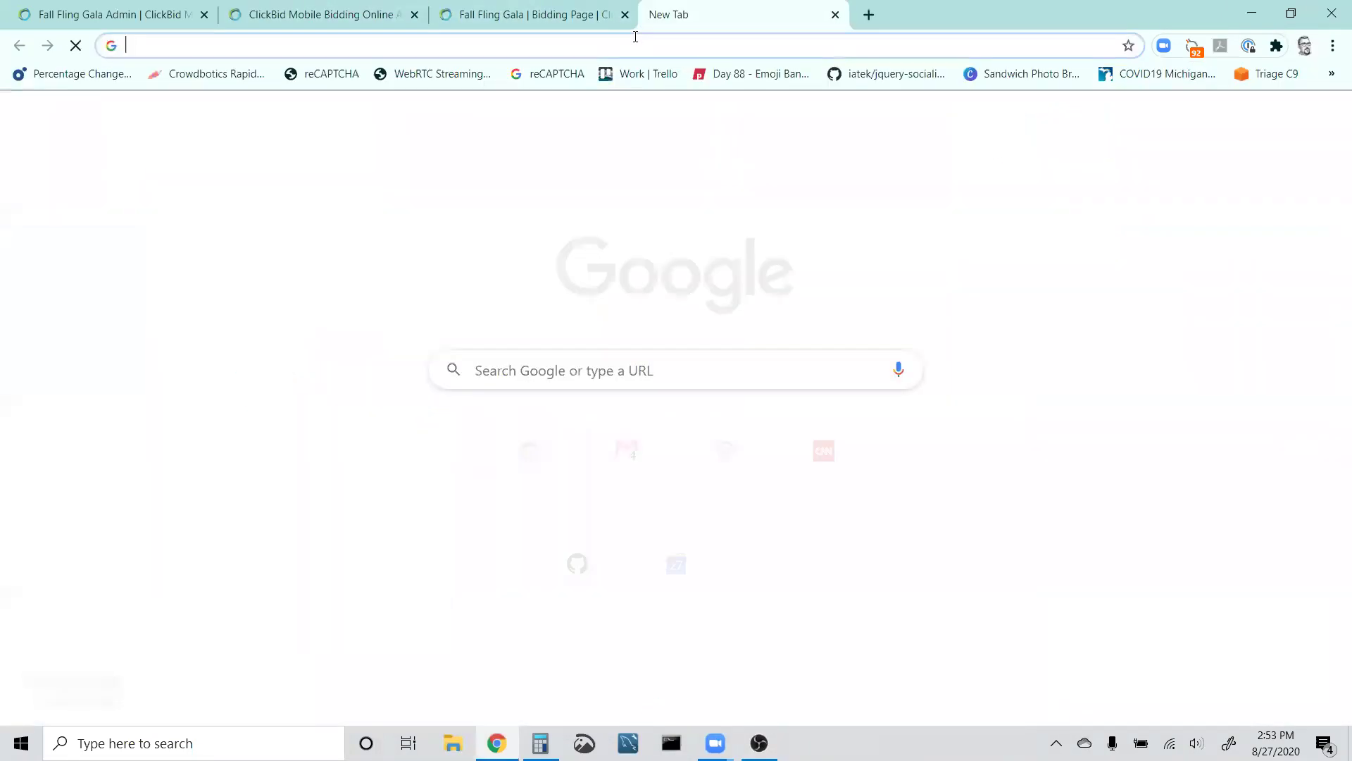
text(cbo.io)
key(Return)
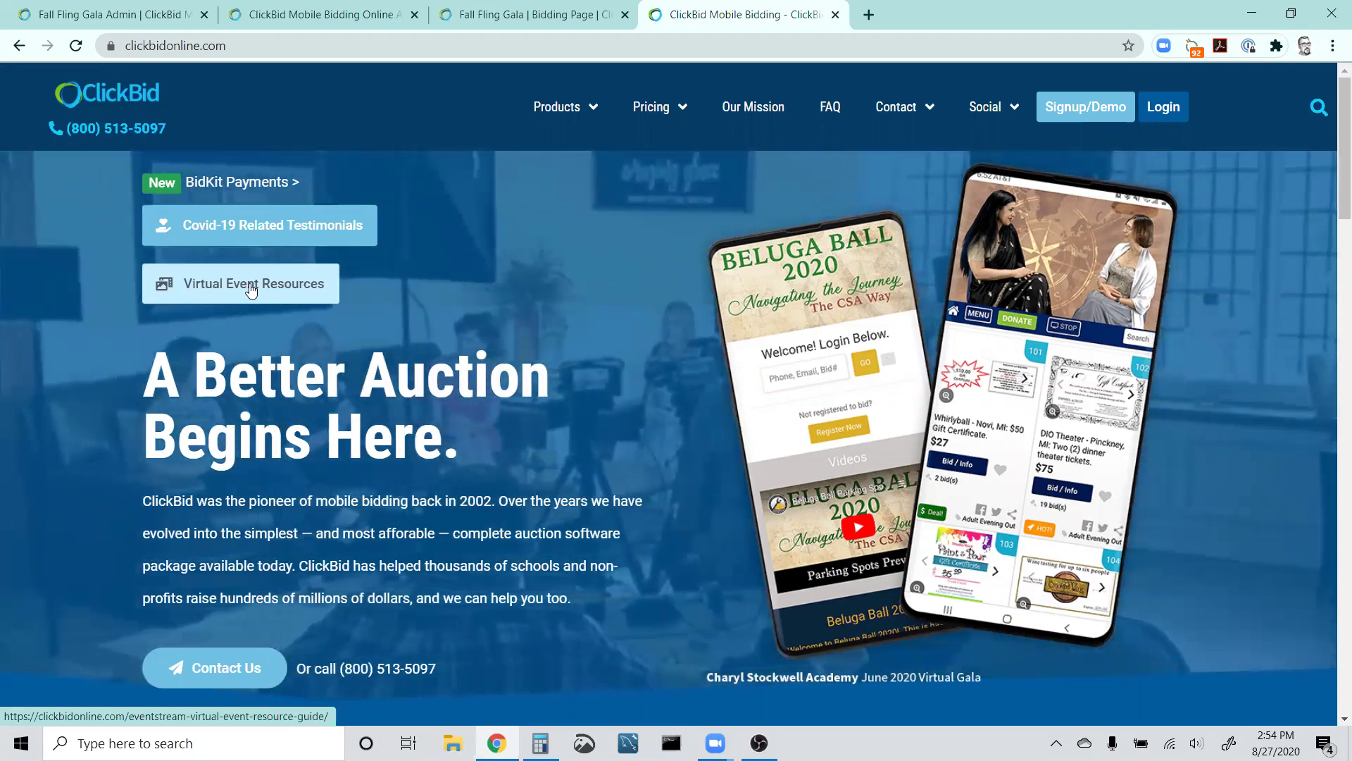
click(251, 288)
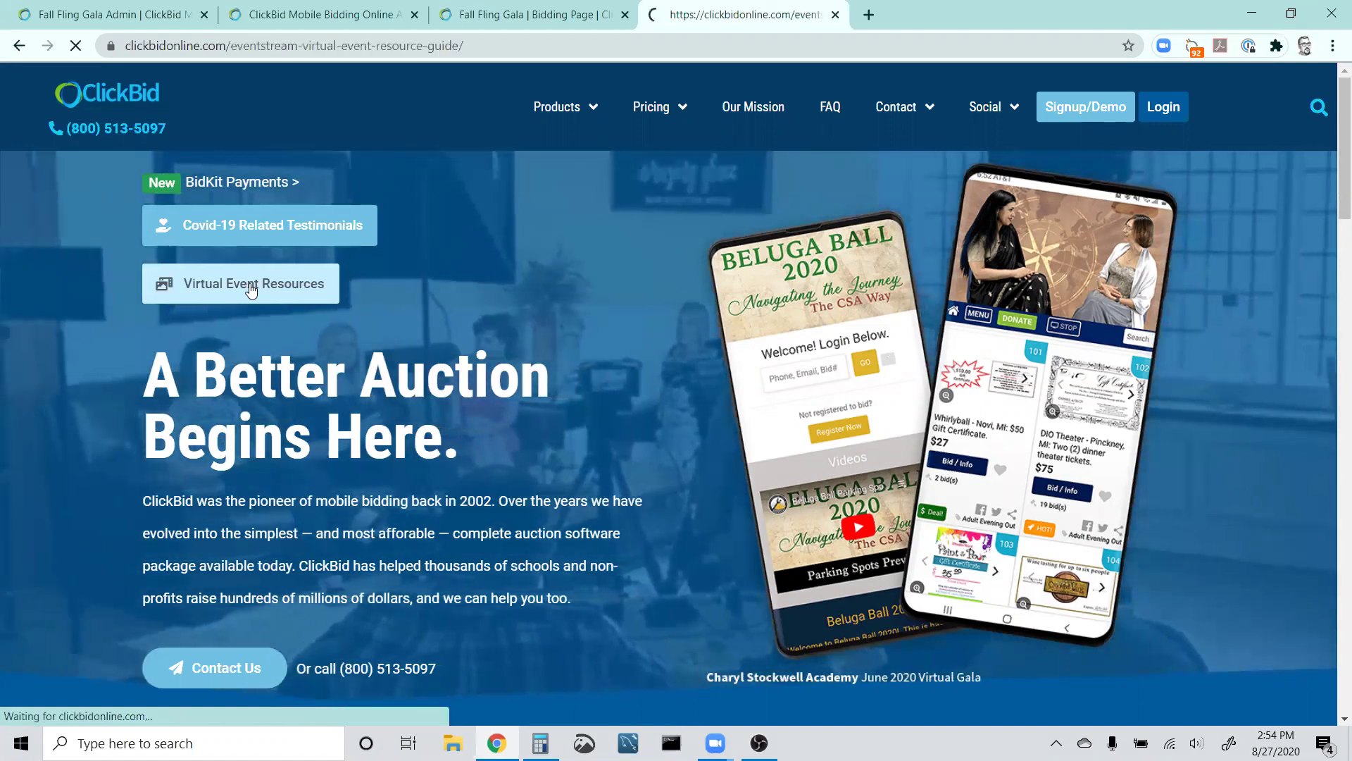
Examine the Tutorials, Use Cases and Services sections of the EventStream Virtual Event Resource Guide.
scroll(412, 359, down, 2)
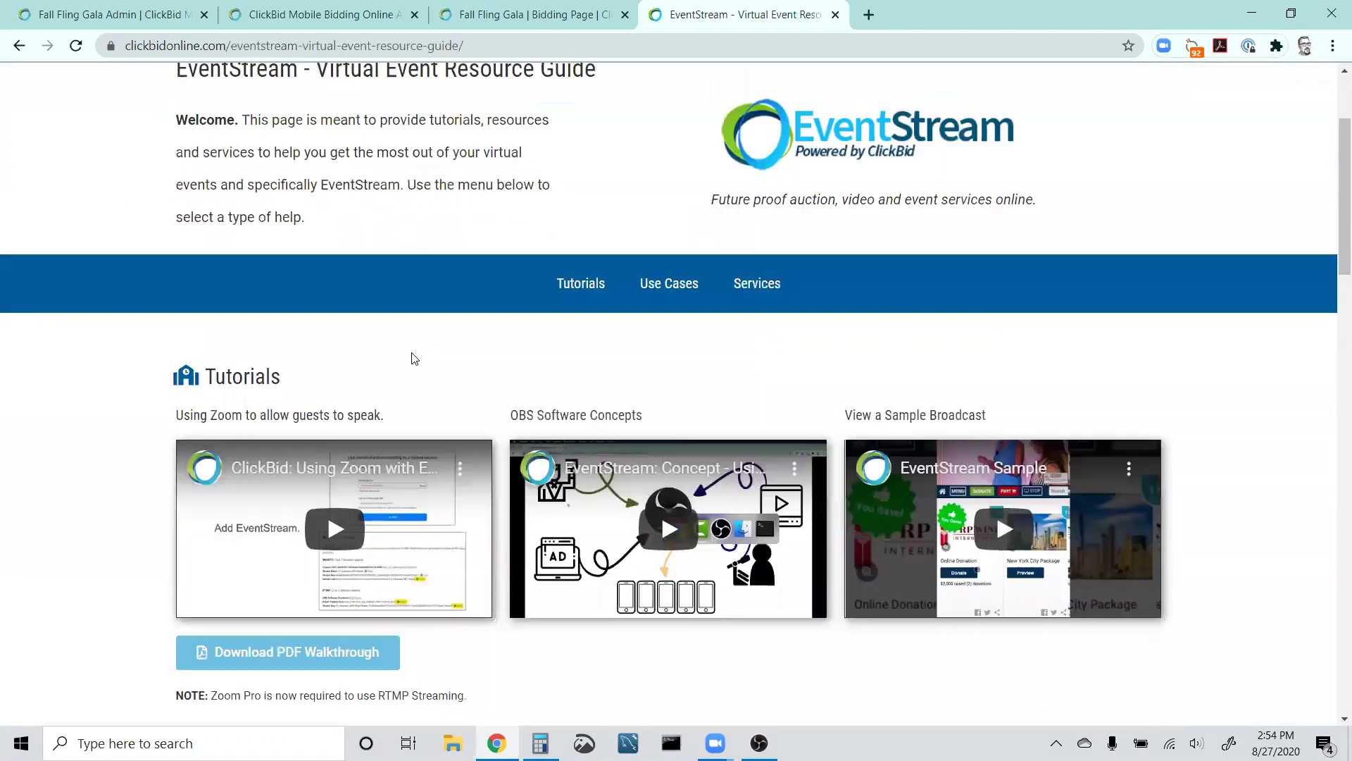
scroll(415, 340, down, 3)
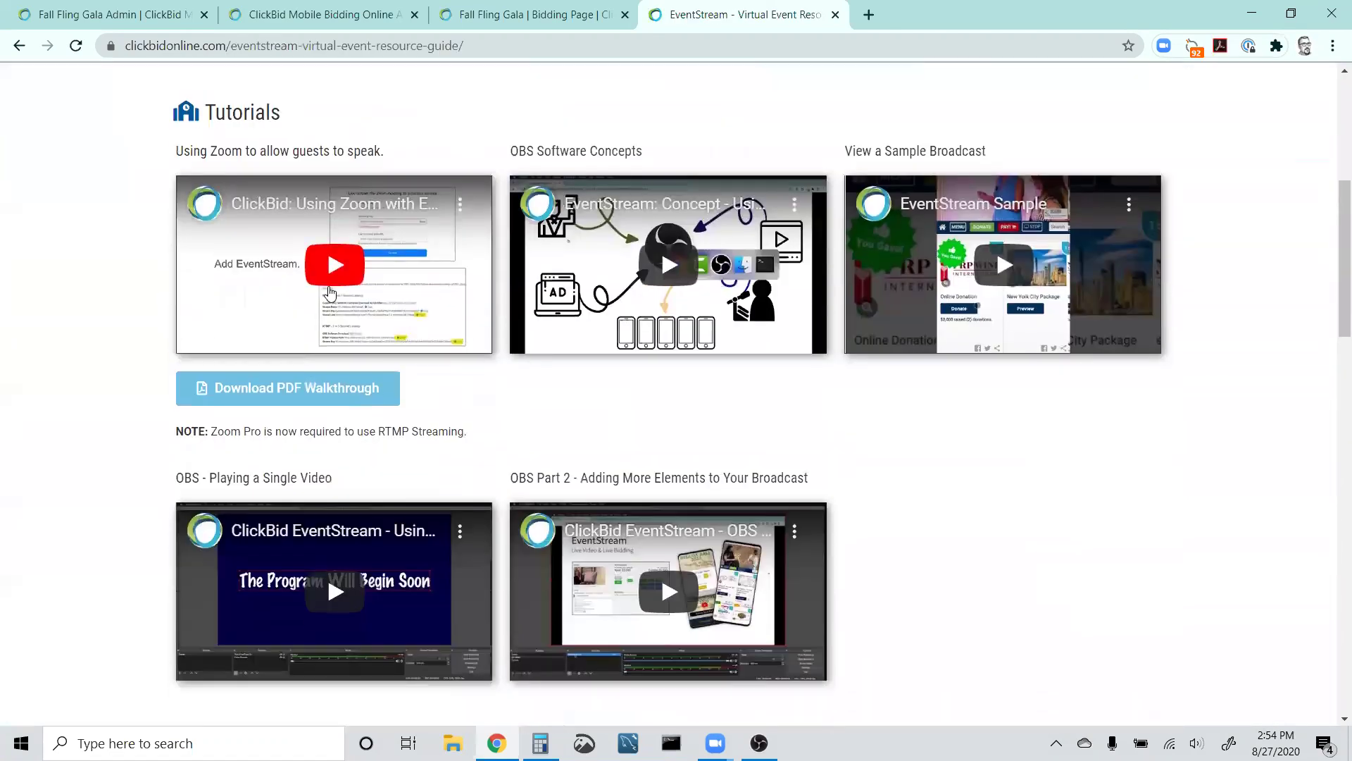
scroll(543, 362, down, 1)
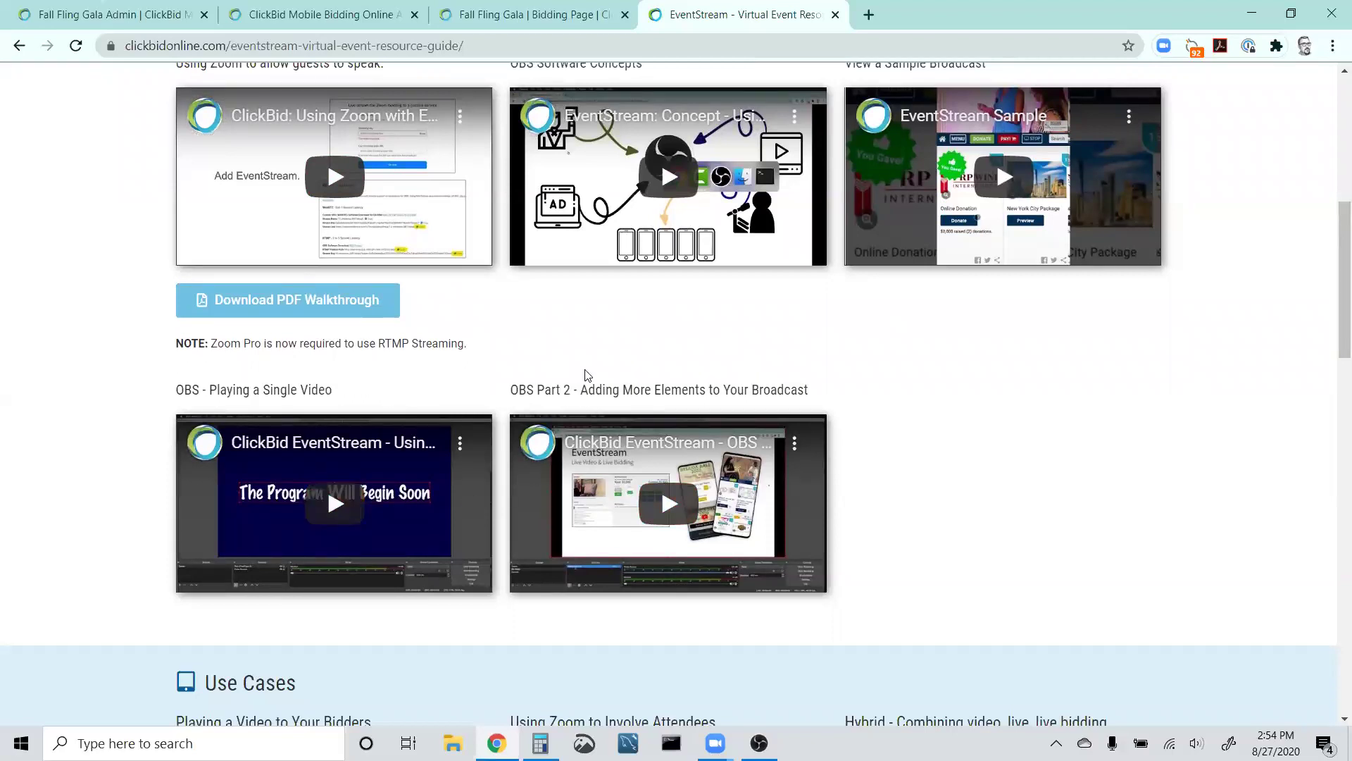
scroll(639, 363, up, 1)
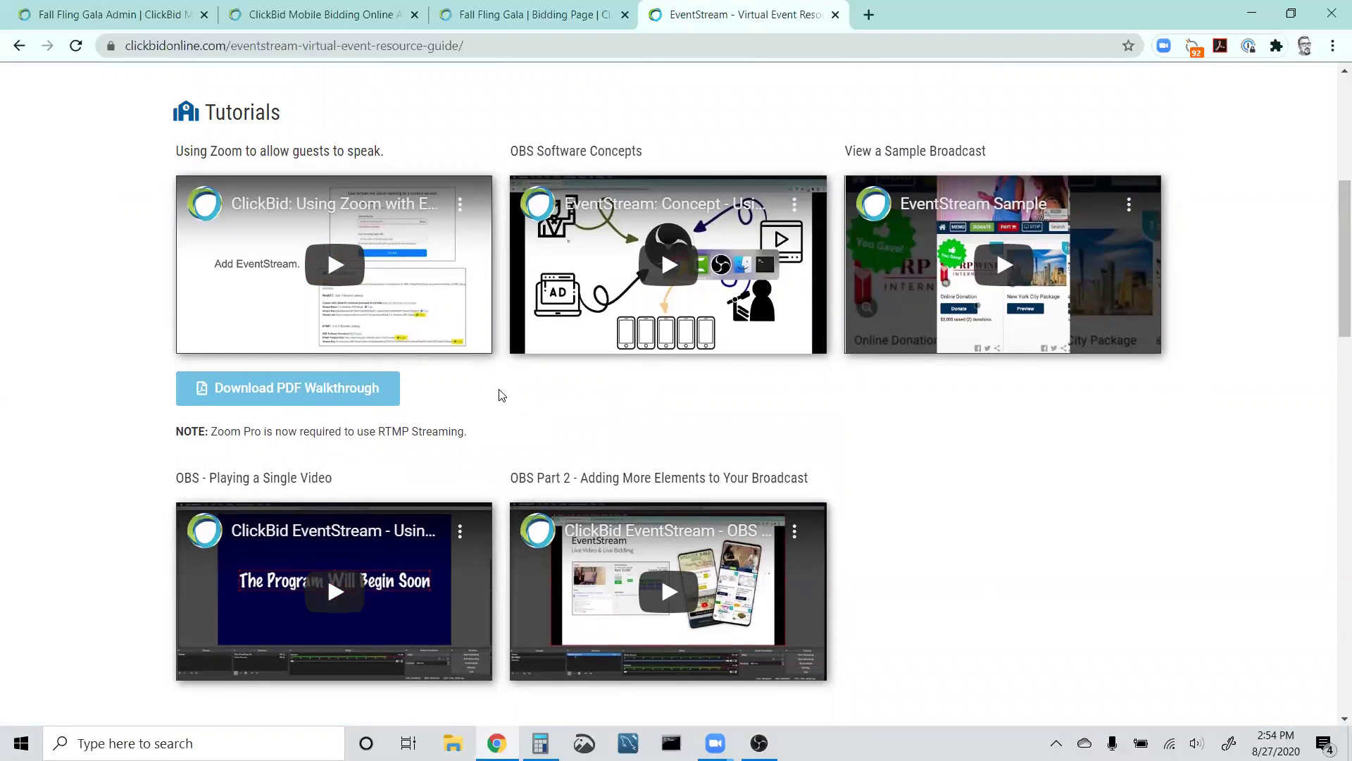
scroll(507, 395, down, 1)
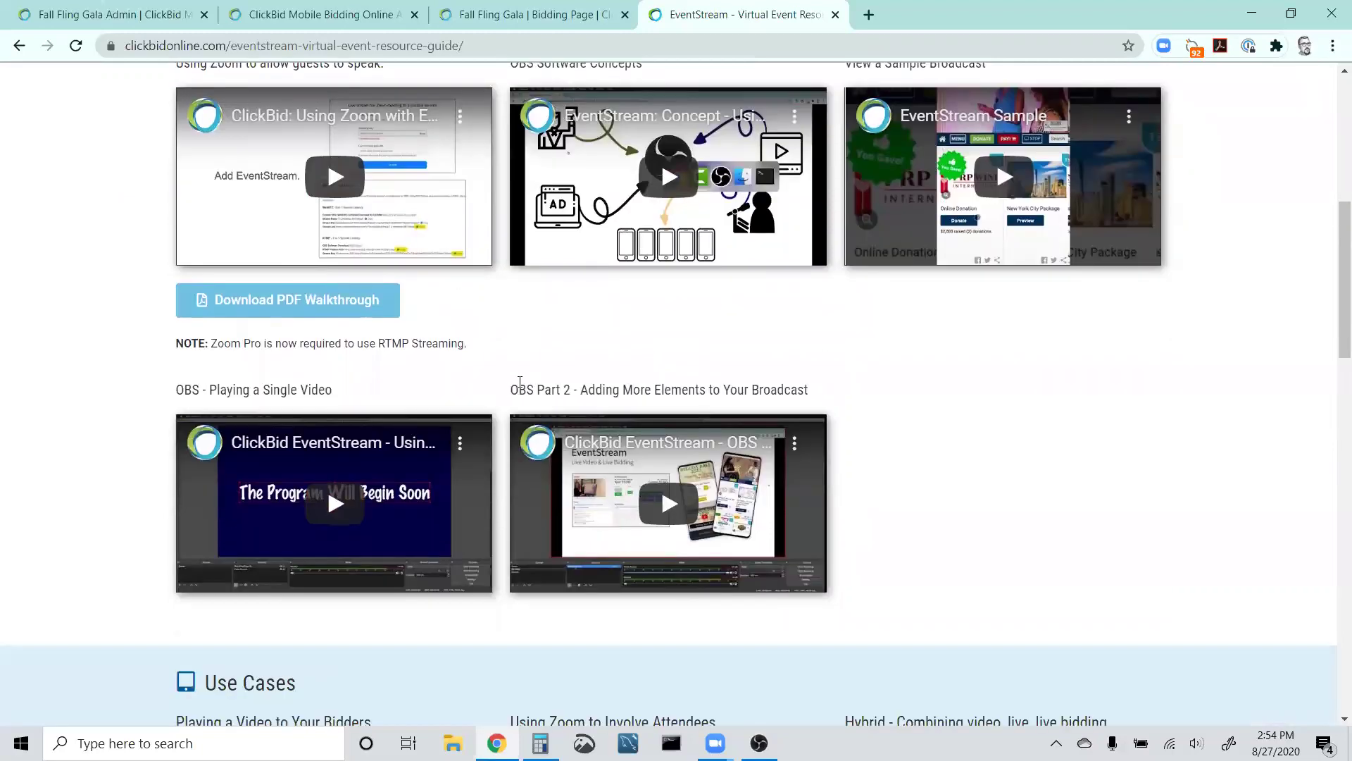
scroll(493, 395, down, 4)
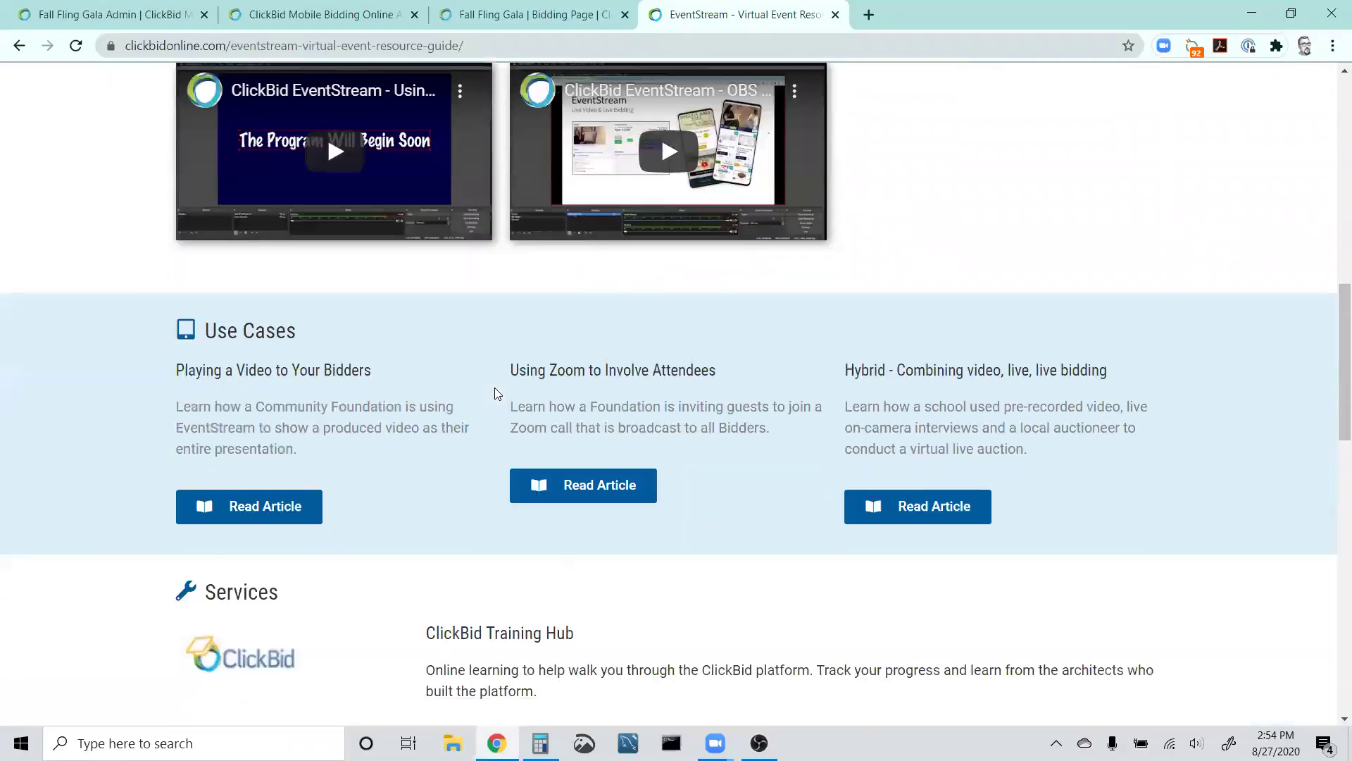
scroll(496, 387, down, 1)
scroll(494, 385, down, 2)
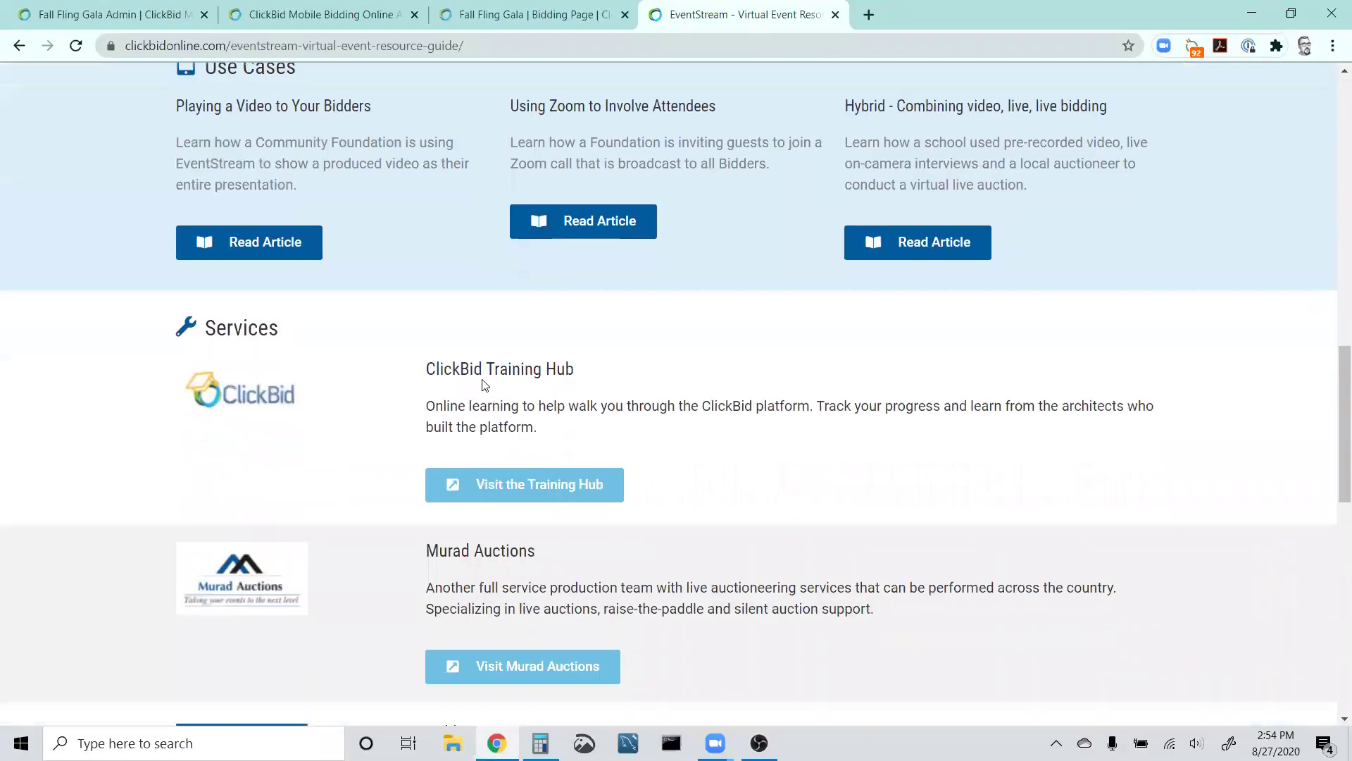
scroll(455, 367, up, 12)
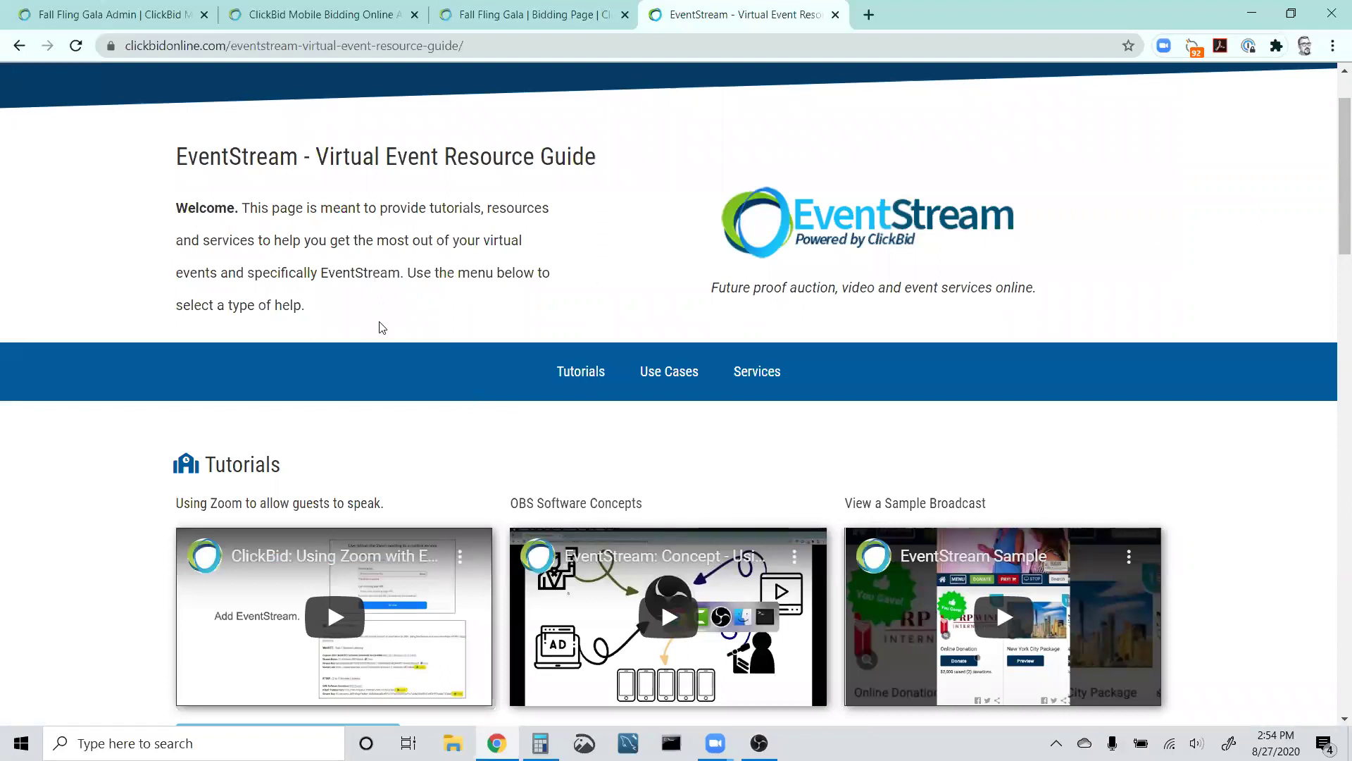
scroll(380, 325, down, 1)
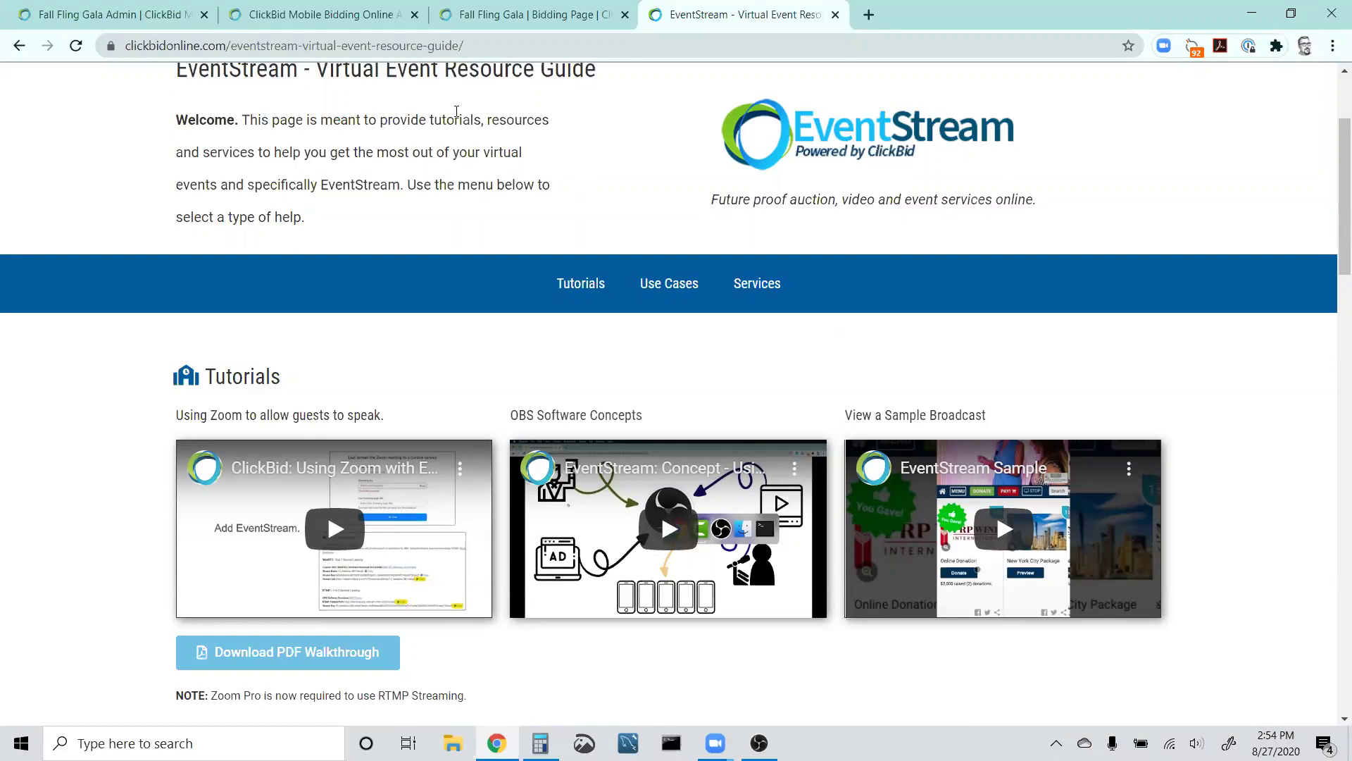
Look over the gala's EventStream and Manage Items pages, and close the live video window on the bidding page.
click(328, 21)
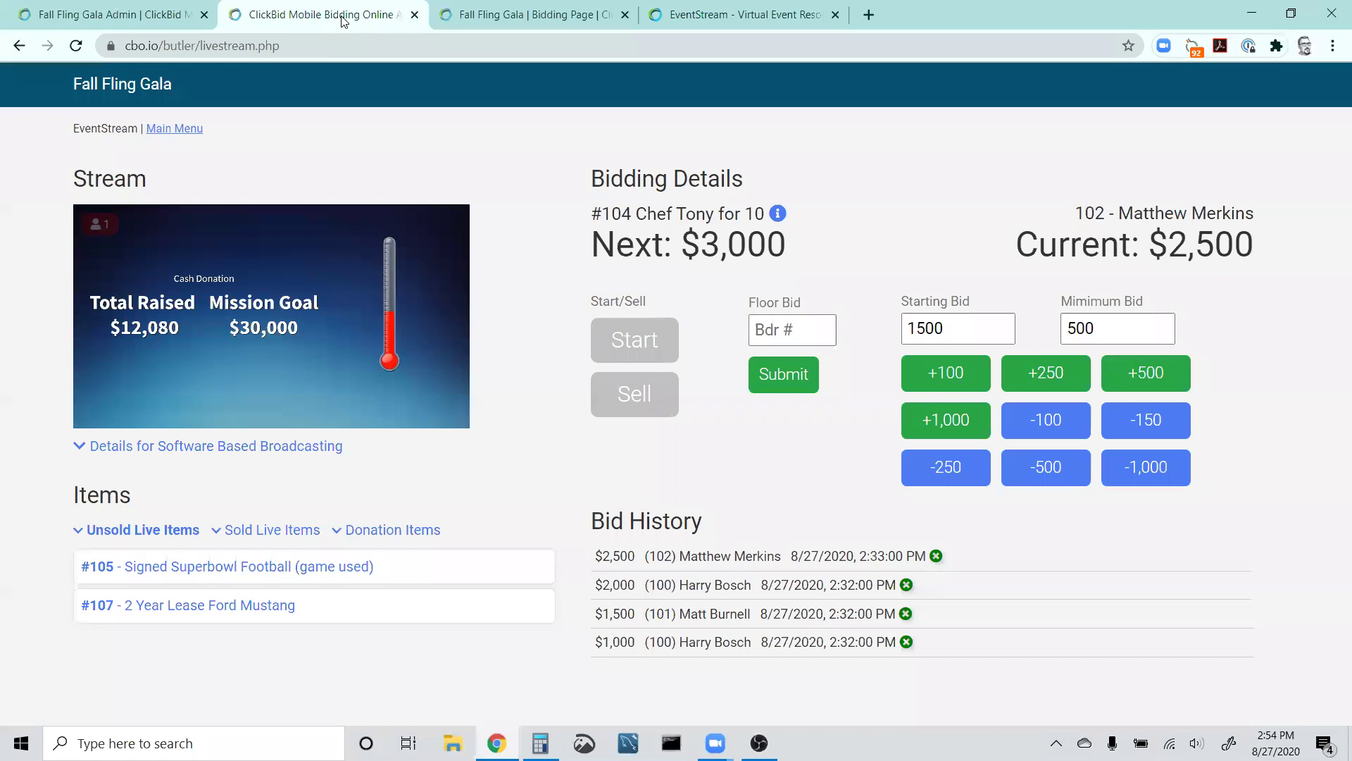
click(146, 17)
scroll(127, 221, up, 4)
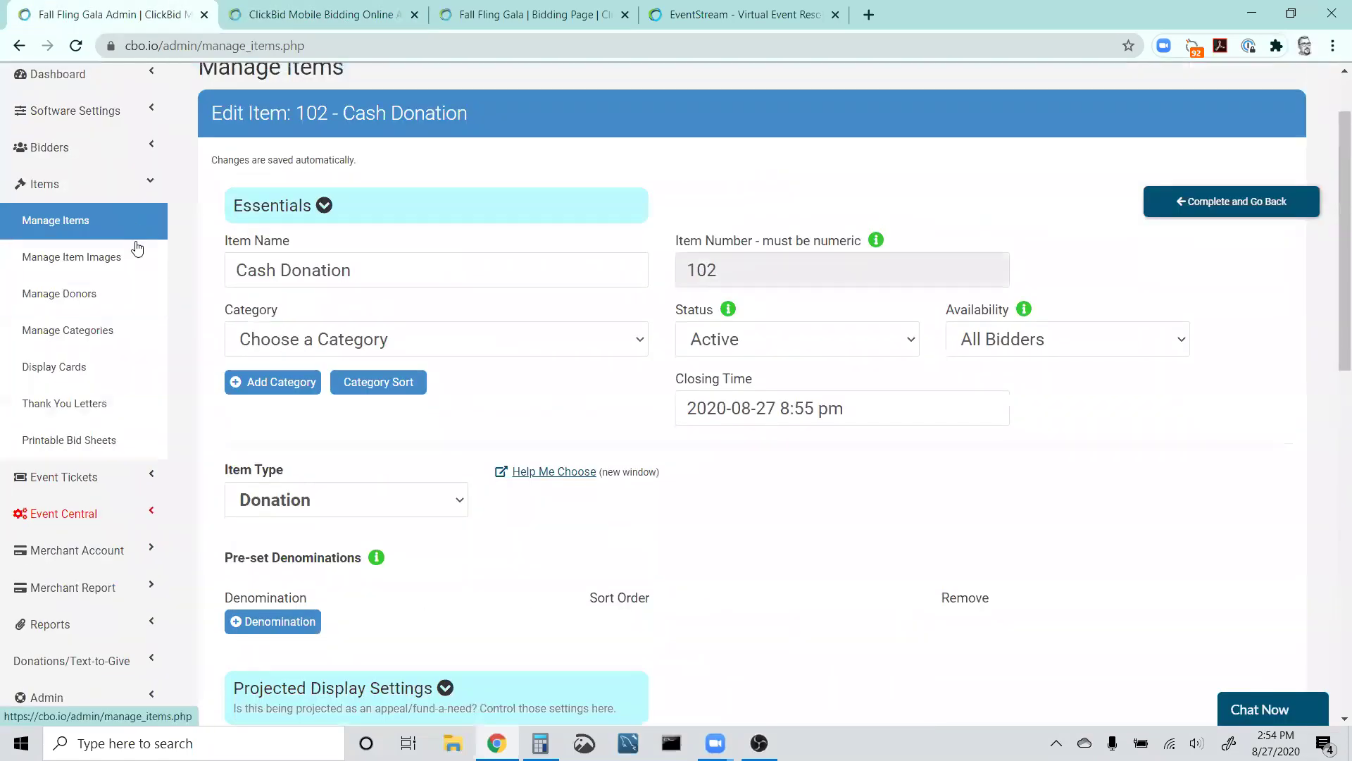
click(386, 15)
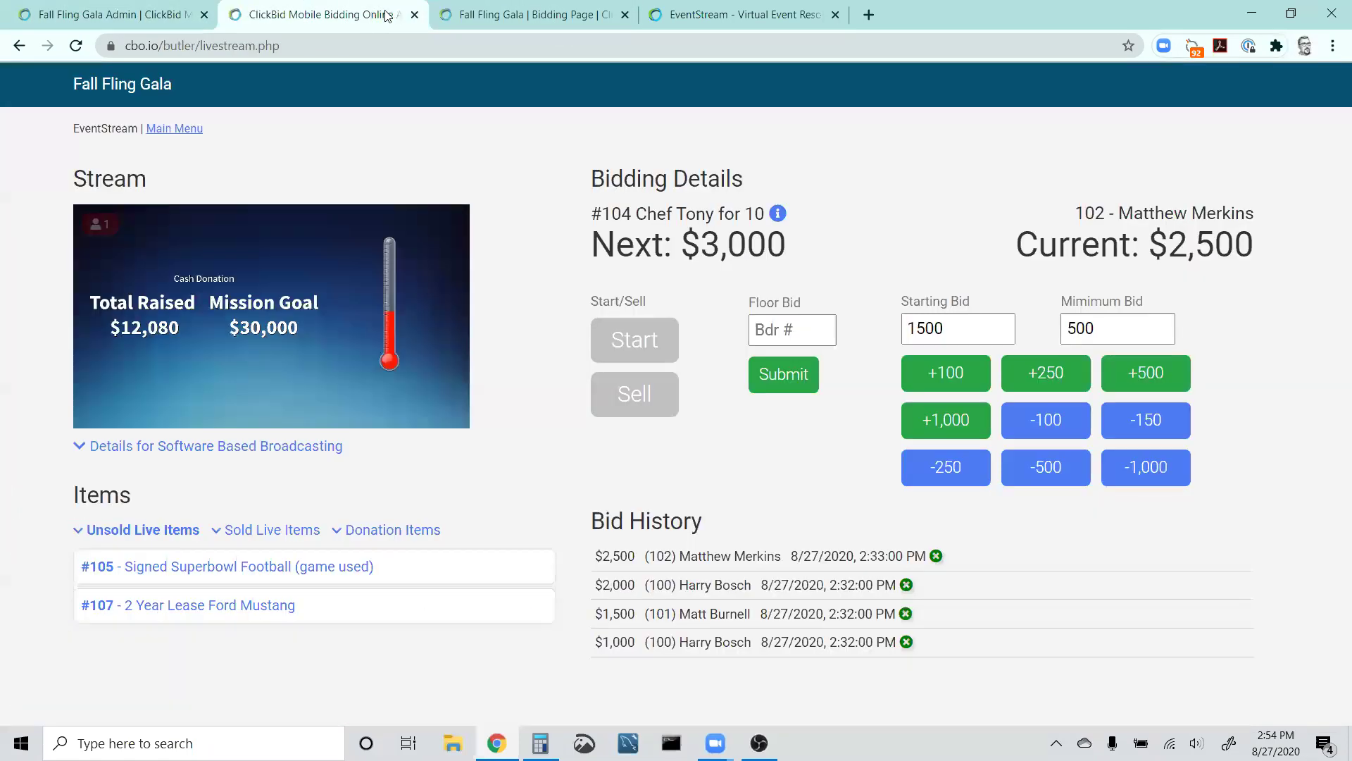
click(503, 21)
click(450, 135)
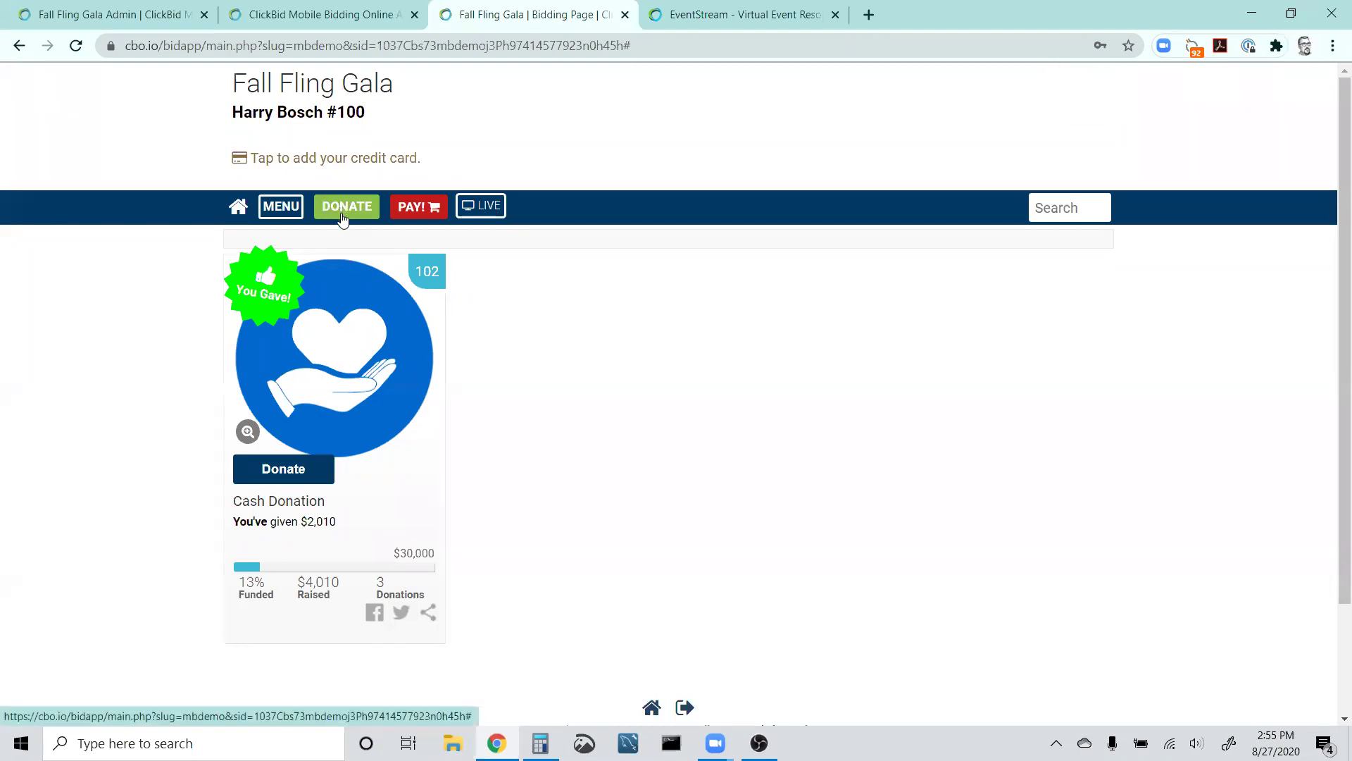
Return to the Fall Fling Gala admin site and open its Chat Bidders page.
click(264, 15)
click(113, 14)
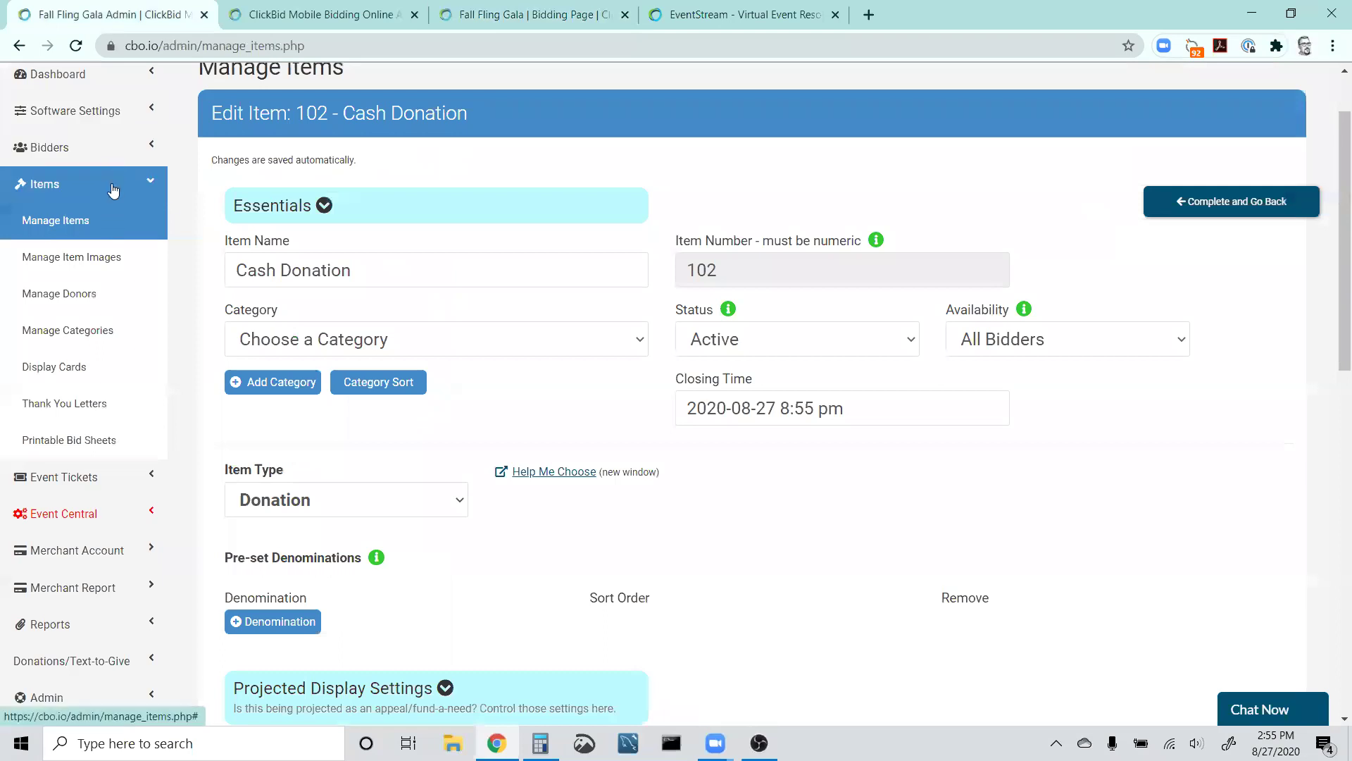
click(78, 148)
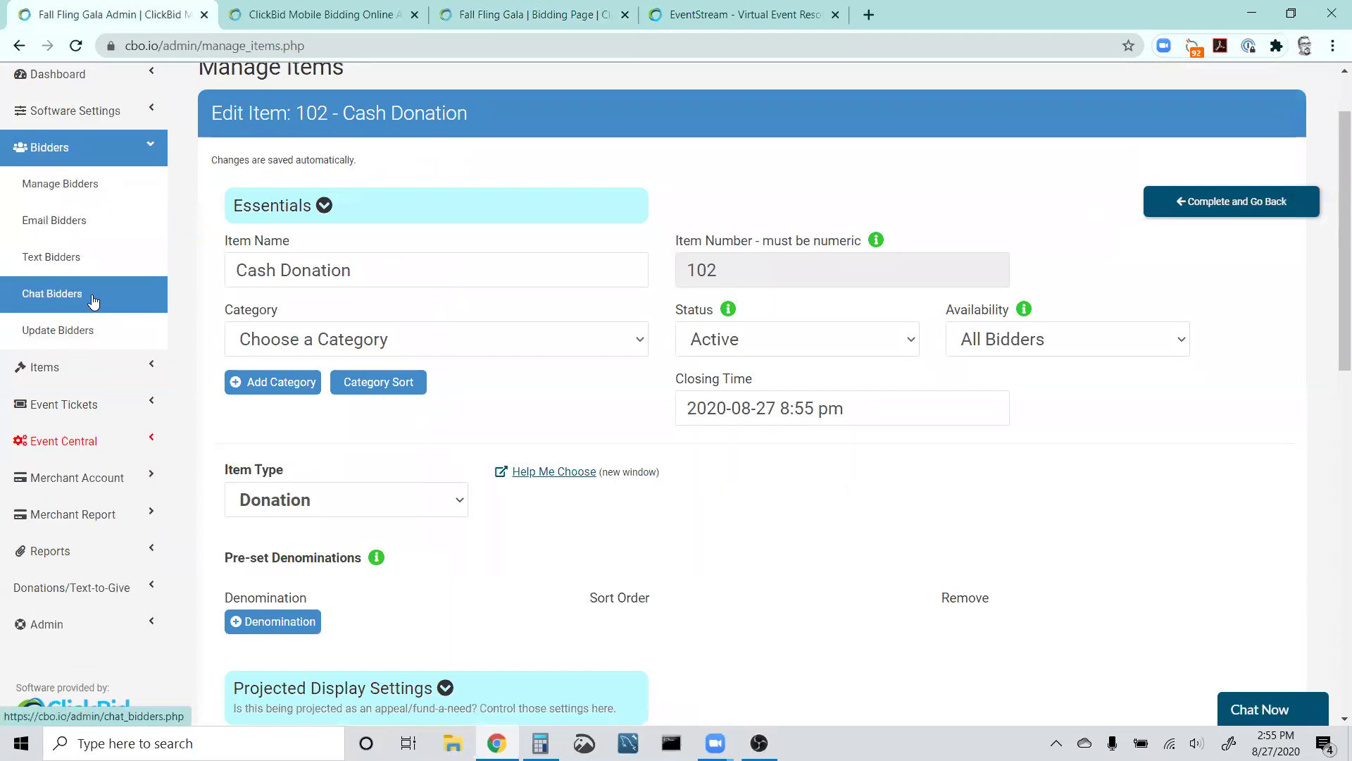
click(93, 298)
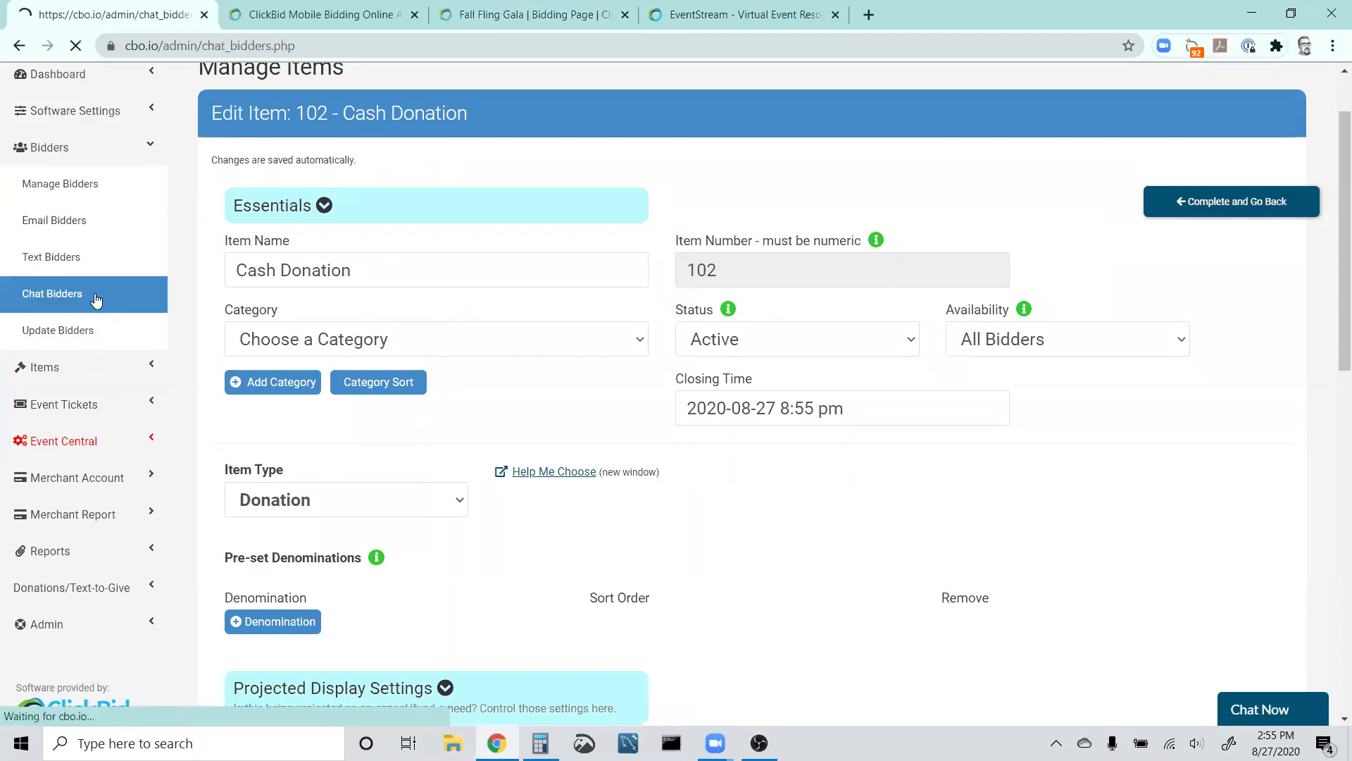
Set Show Bidding Chat? to Yes and review the chat viewer's feed and moderator details.
click(440, 283)
click(421, 331)
click(415, 284)
click(415, 306)
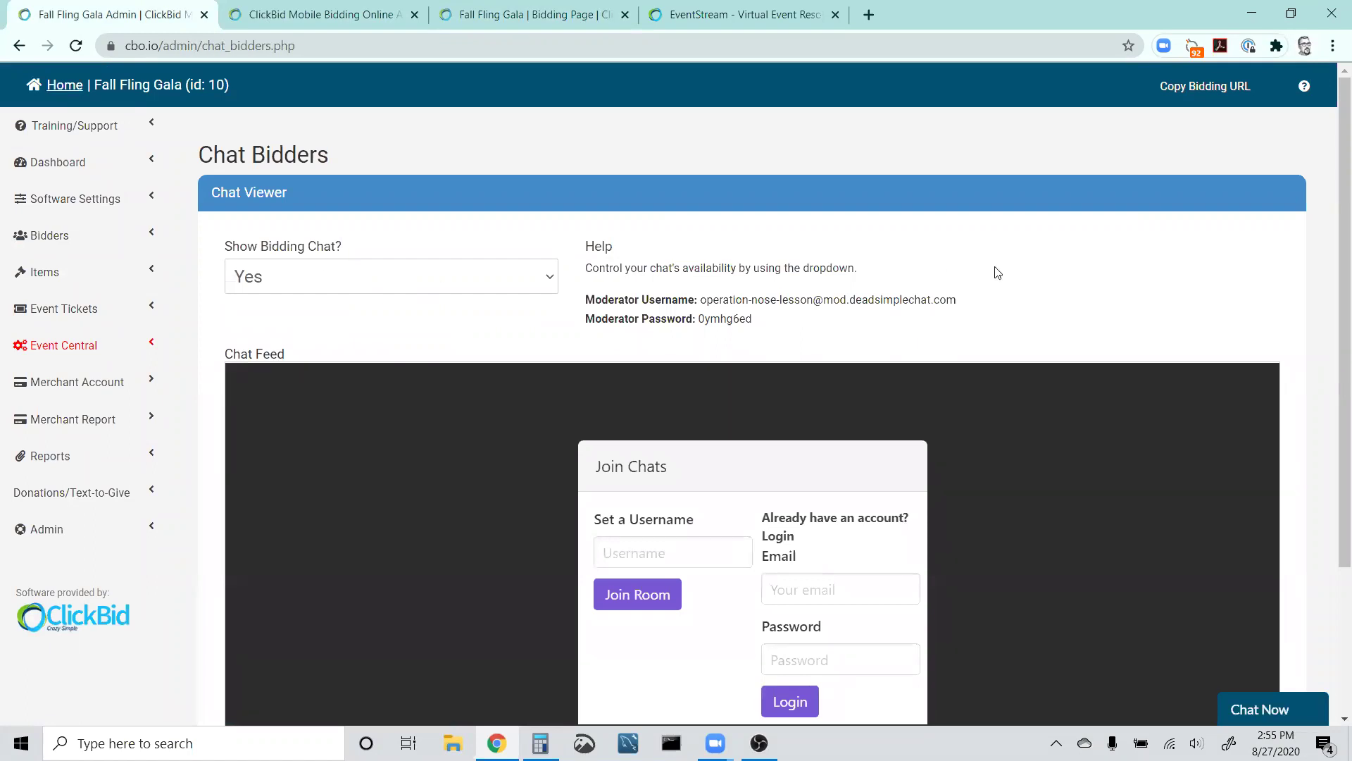
scroll(387, 241, down, 3)
scroll(398, 250, up, 2)
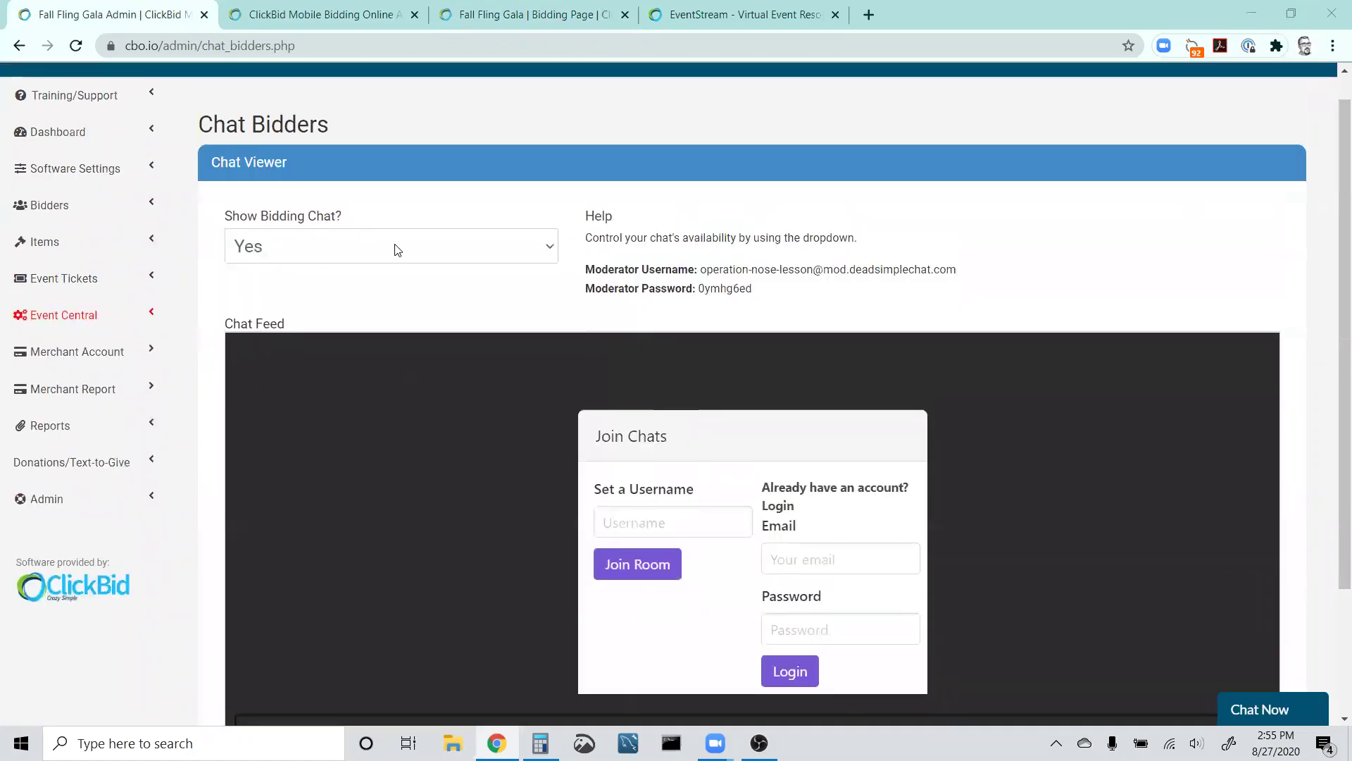
scroll(397, 250, up, 1)
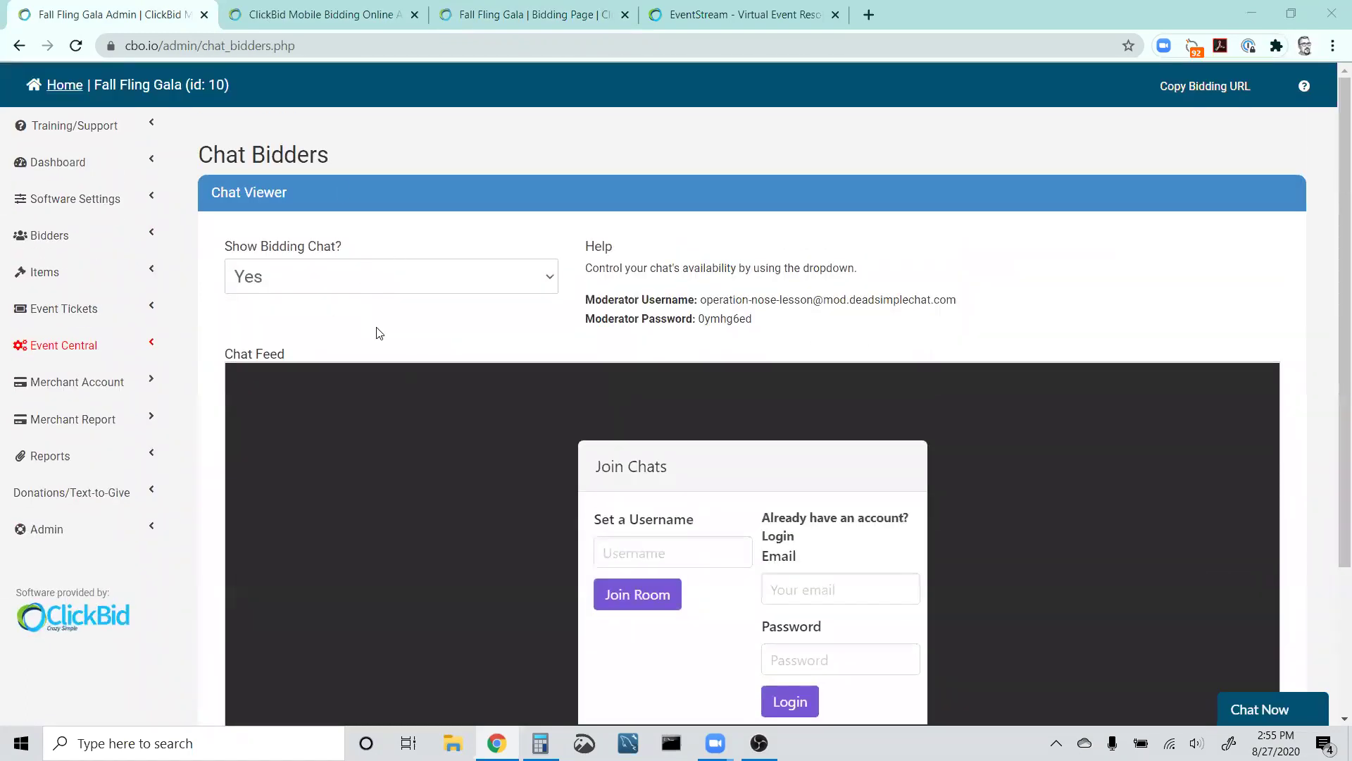
Open the chat on the gala's bidding page and join the room with a chat username.
click(531, 21)
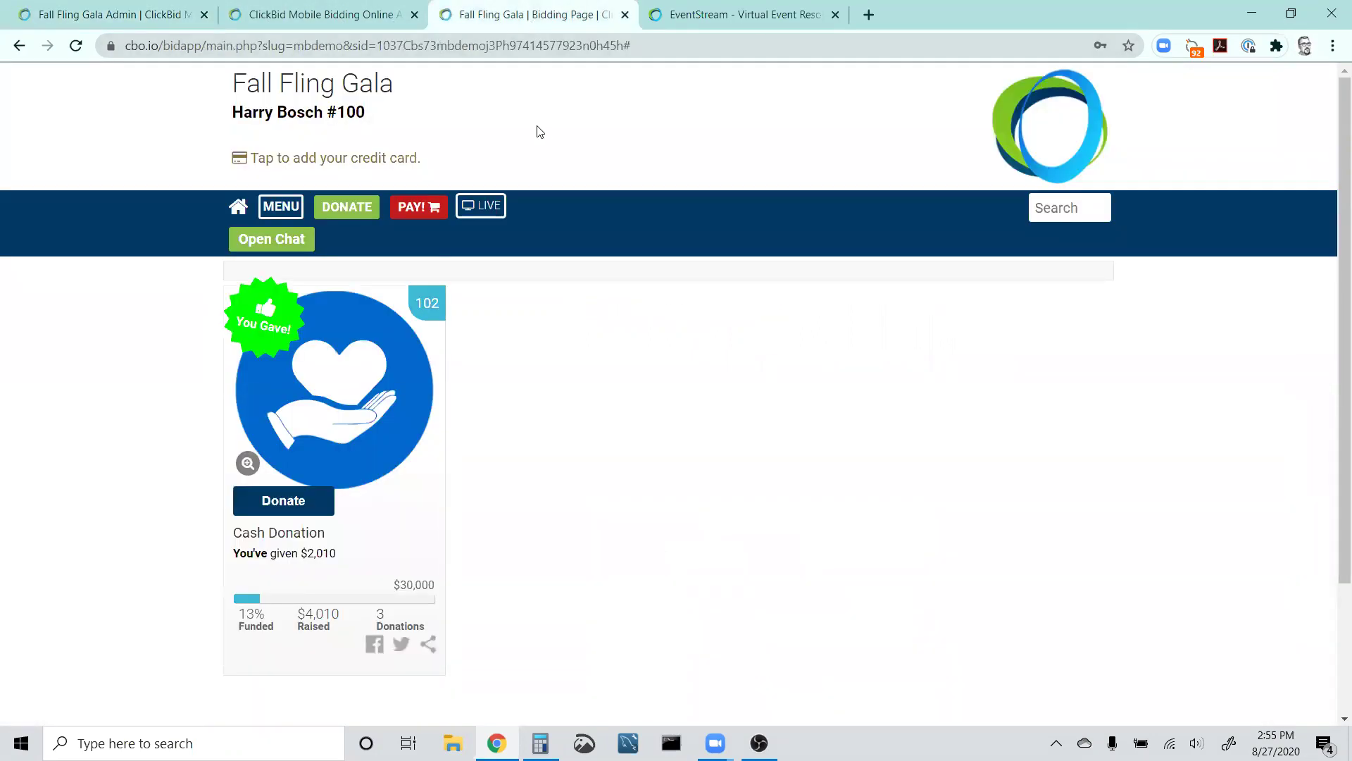
click(296, 240)
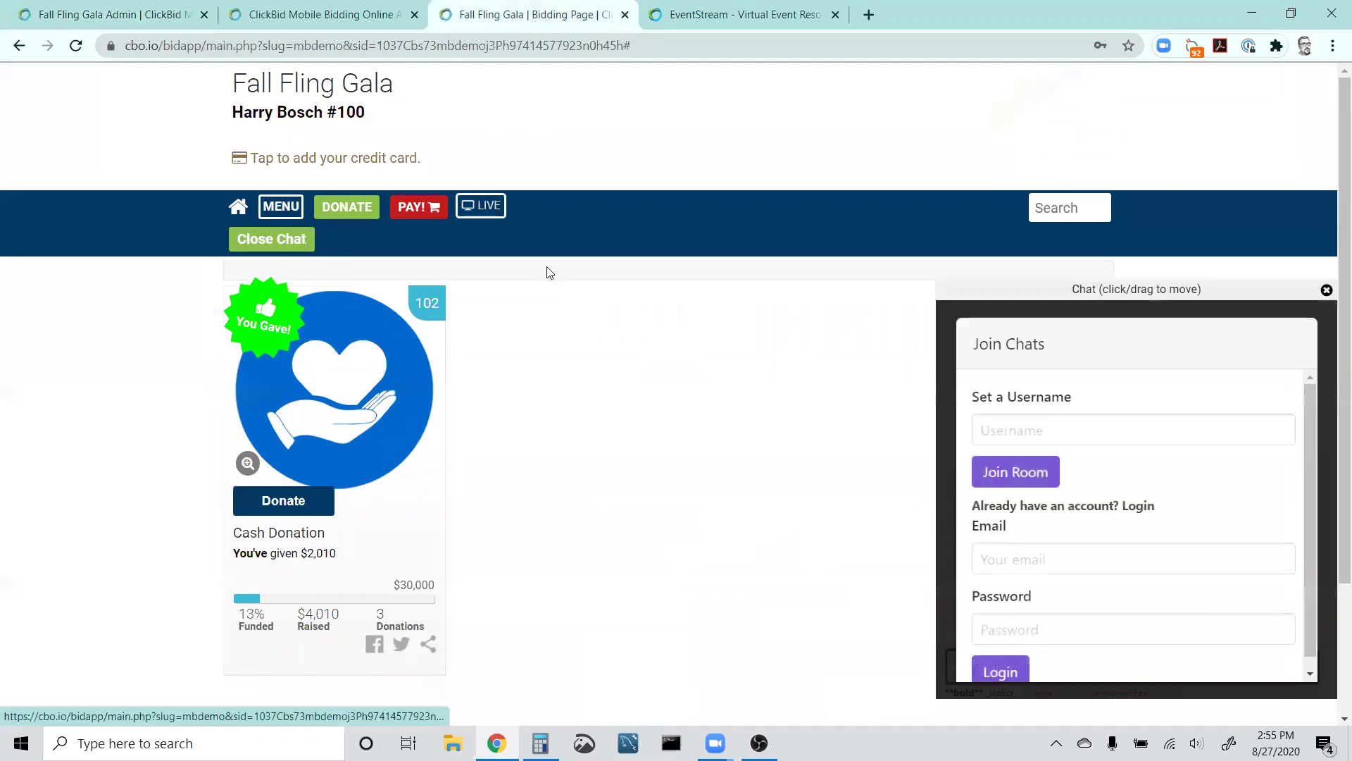
click(1059, 423)
text(Maty)
key(BackSpace)
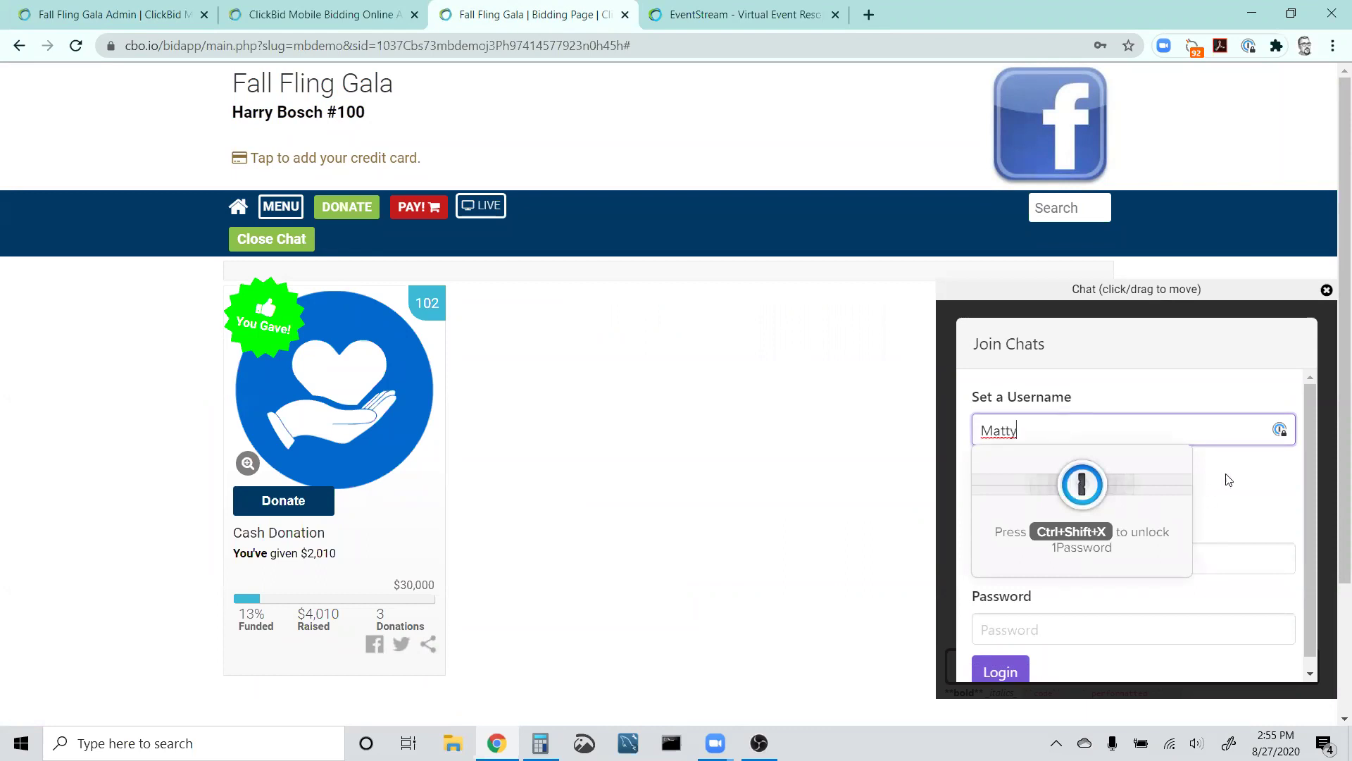
click(1229, 478)
click(1044, 484)
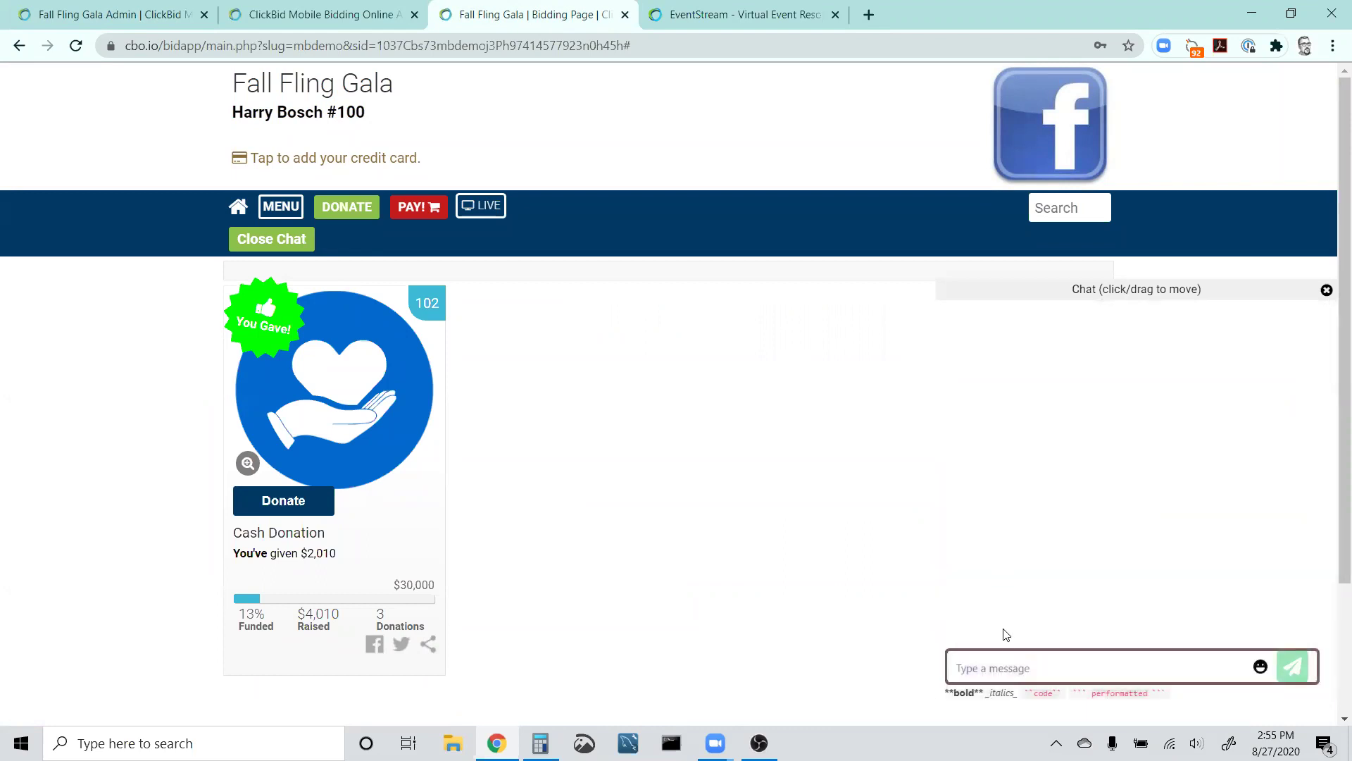
Send the message "Hi everyone!!!!" in the gala's bidder chat.
click(1004, 664)
text(Hi eer)
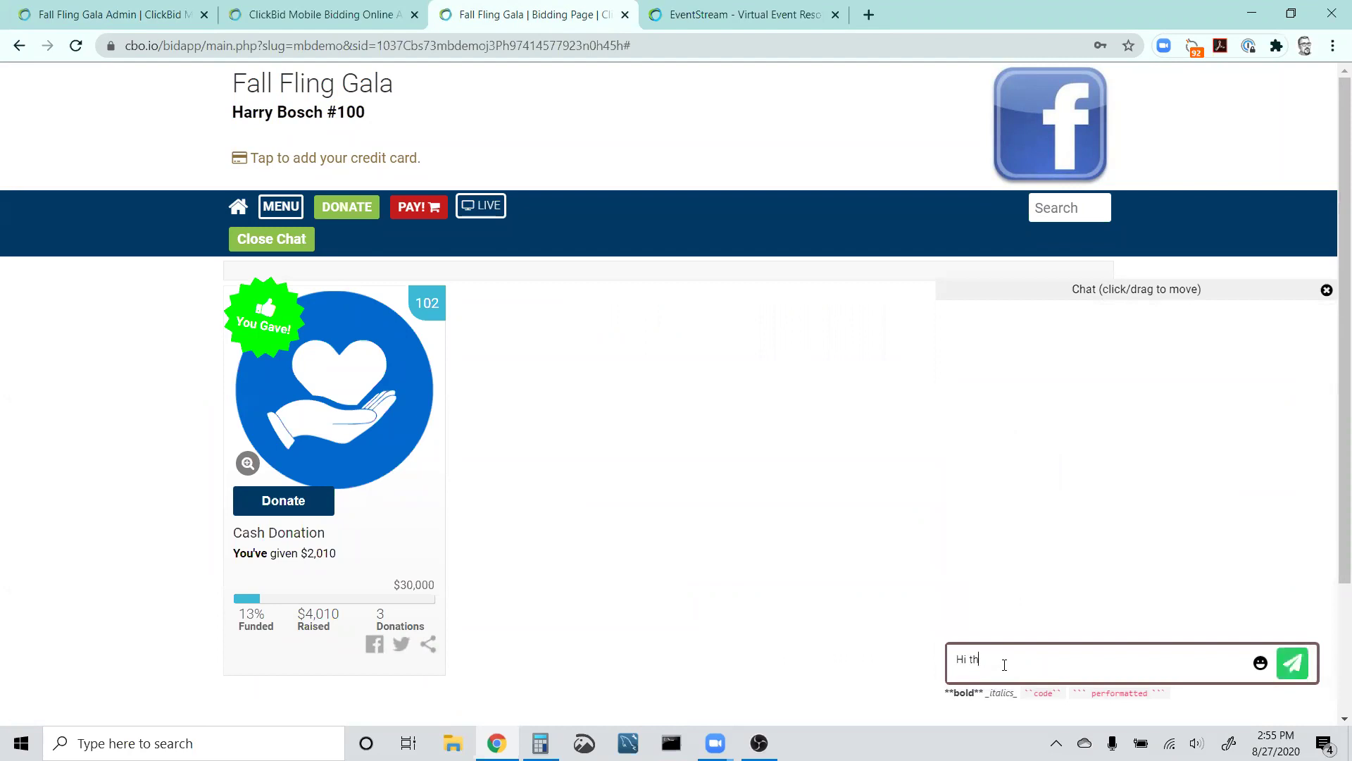
key(BackSpace)
text(eryone!!!!)
key(Return)
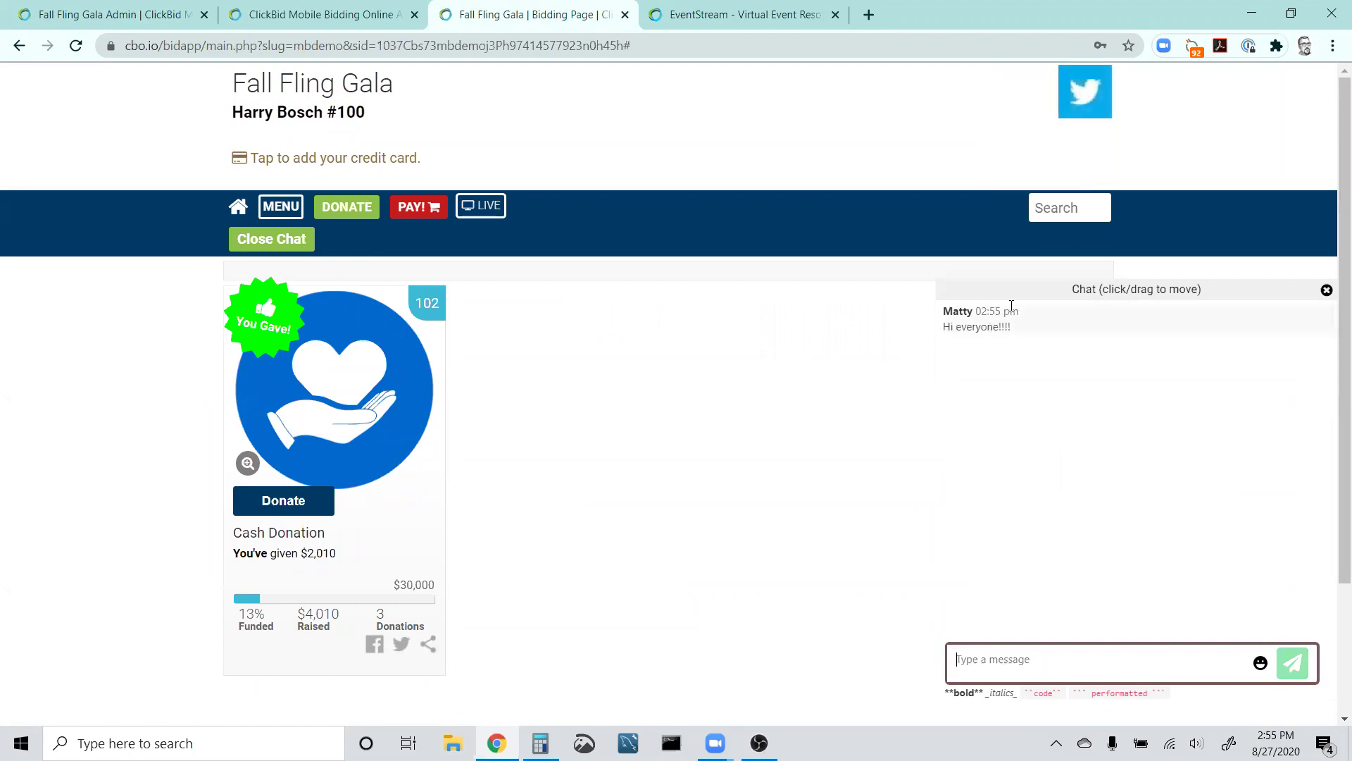
Move the chat window over the bidding page's header and Cash Donation item, and close the chat.
drag(1008, 290, 401, 169)
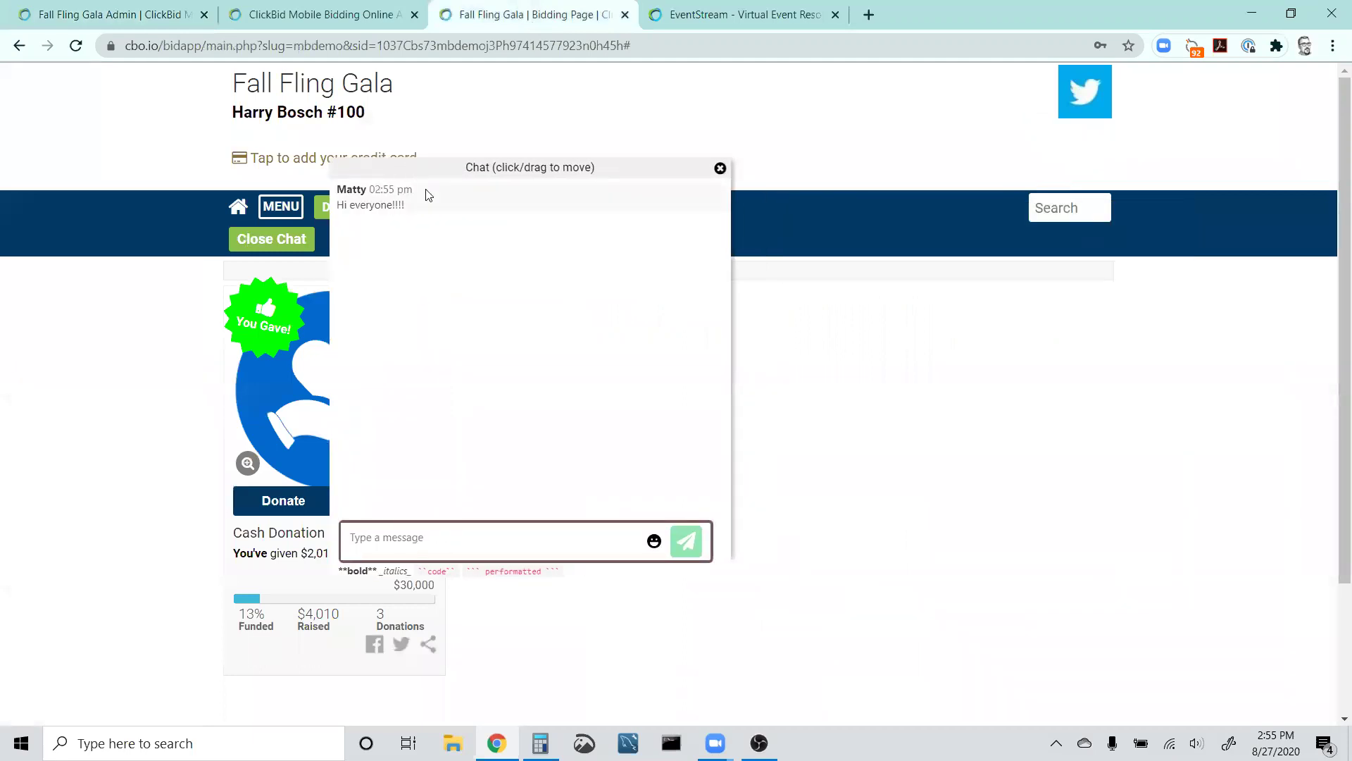
scroll(458, 198, down, 2)
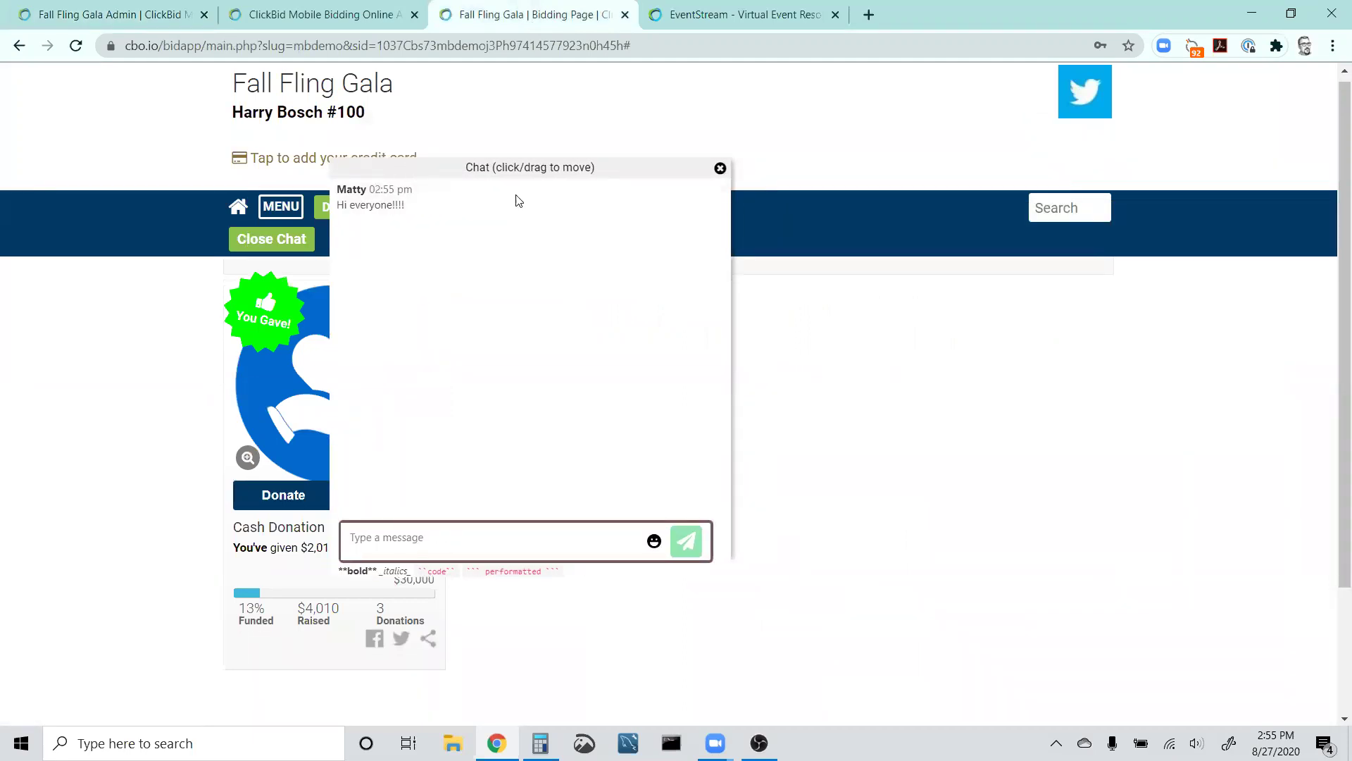
click(721, 168)
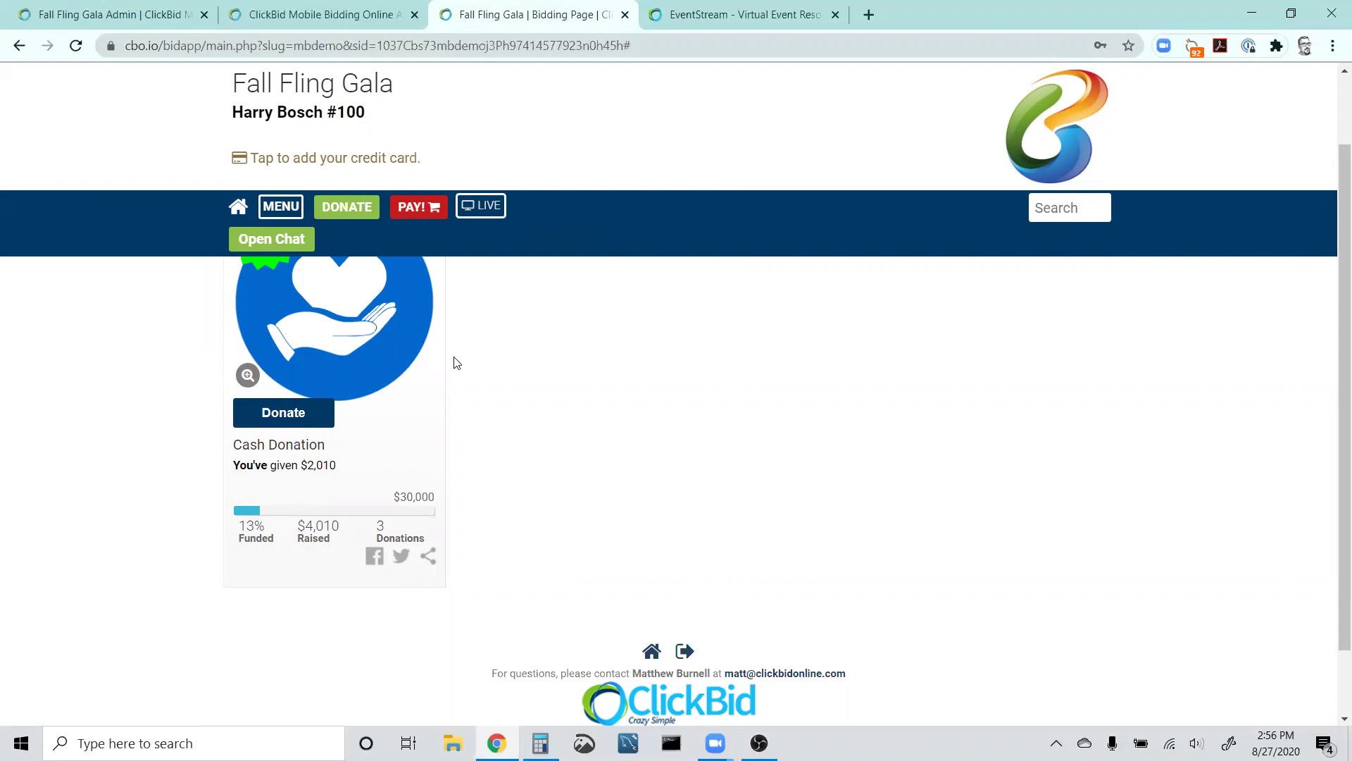
Display All Items on the gala's bidding page instead of only the Cash Donation item.
scroll(453, 362, up, 1)
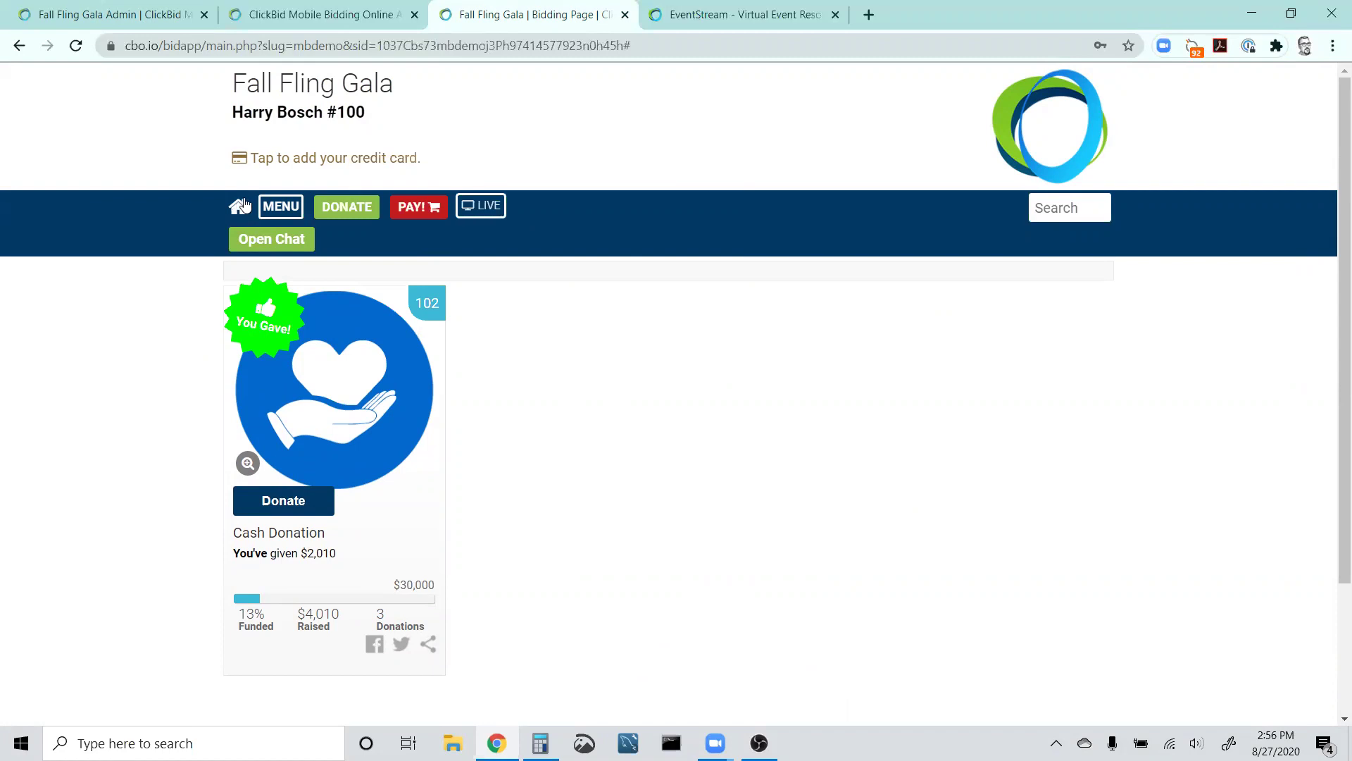
scroll(539, 399, down, 3)
scroll(507, 408, up, 3)
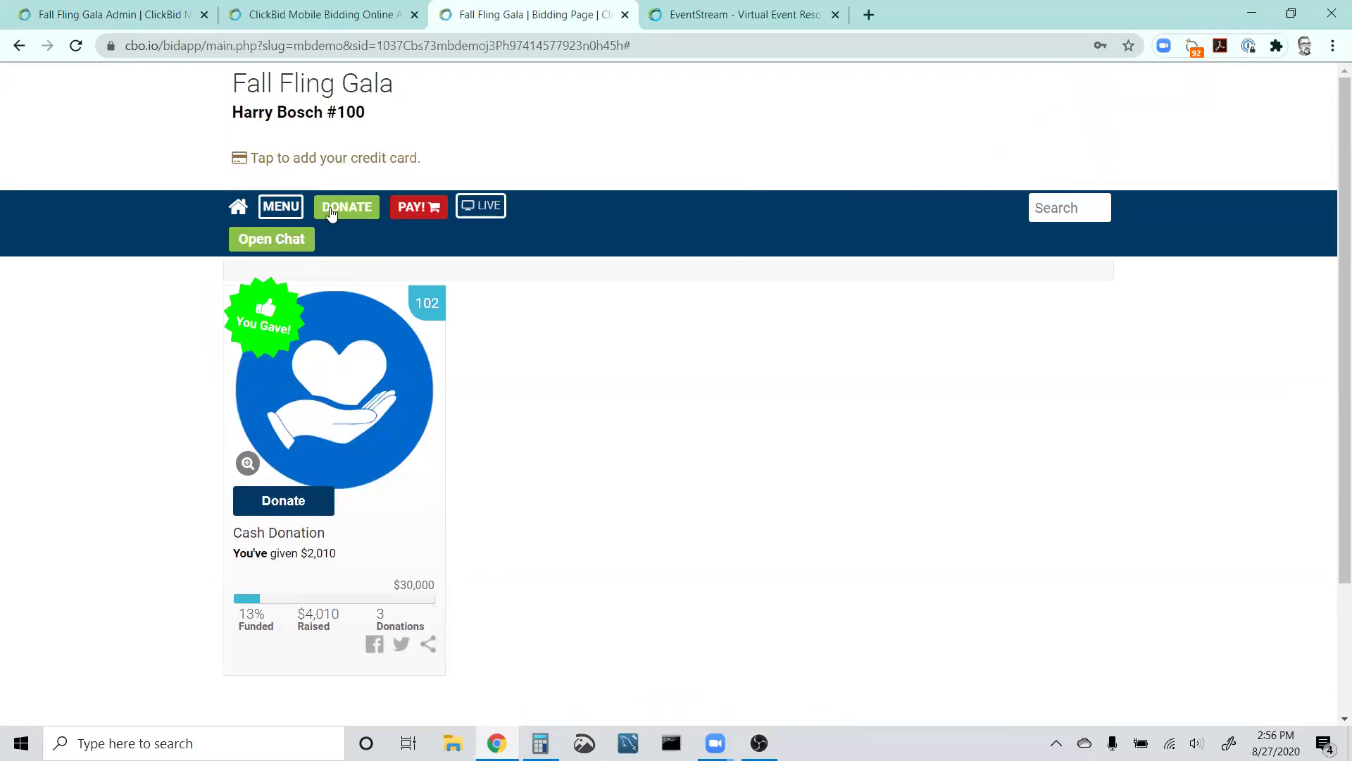
click(276, 212)
click(633, 352)
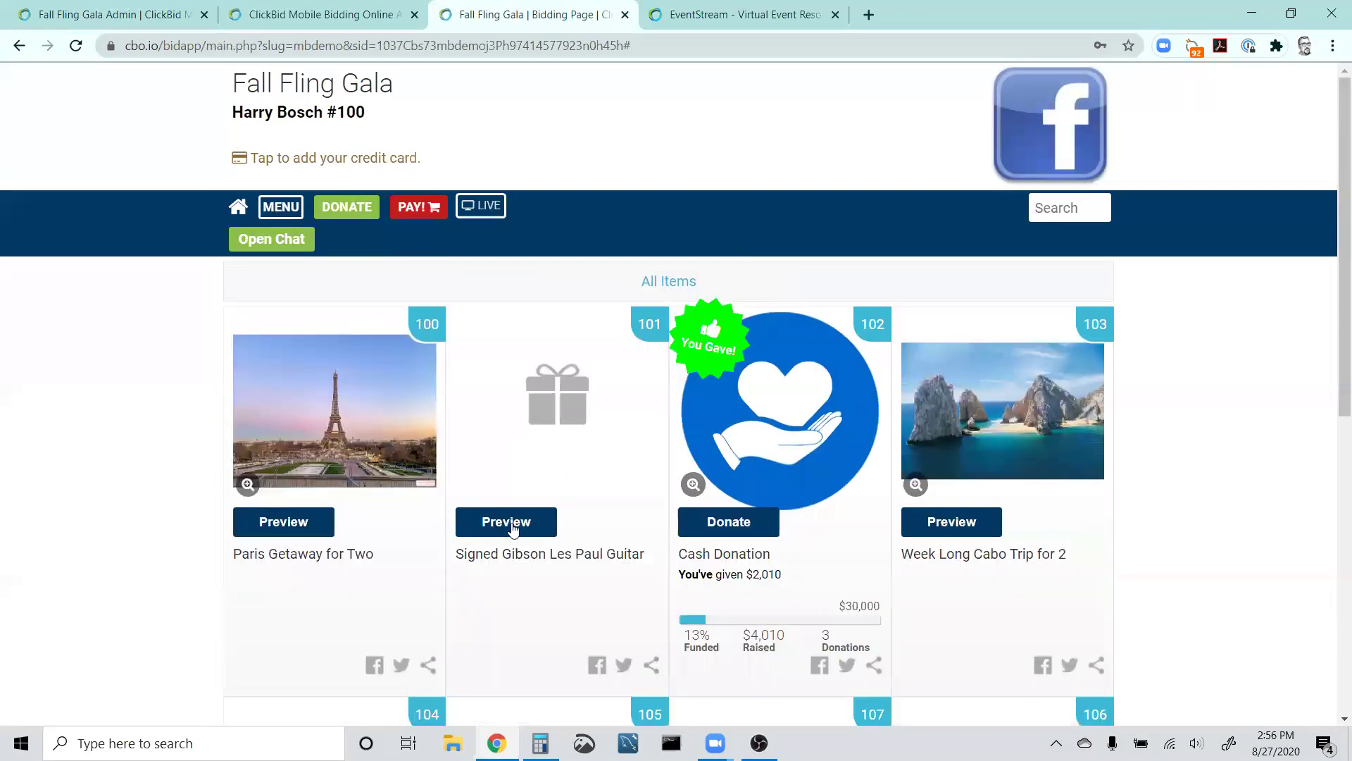